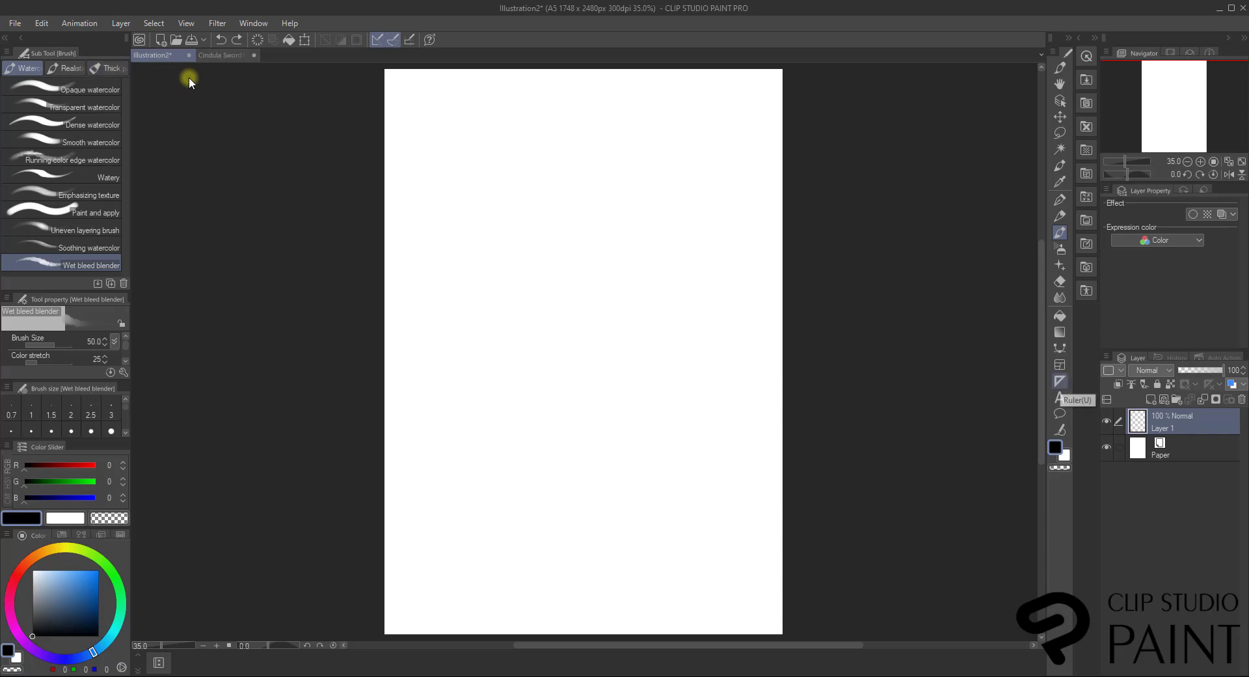
Place a vertical symmetrical ruler with 2 lines down the middle of the canvas.
click(1059, 380)
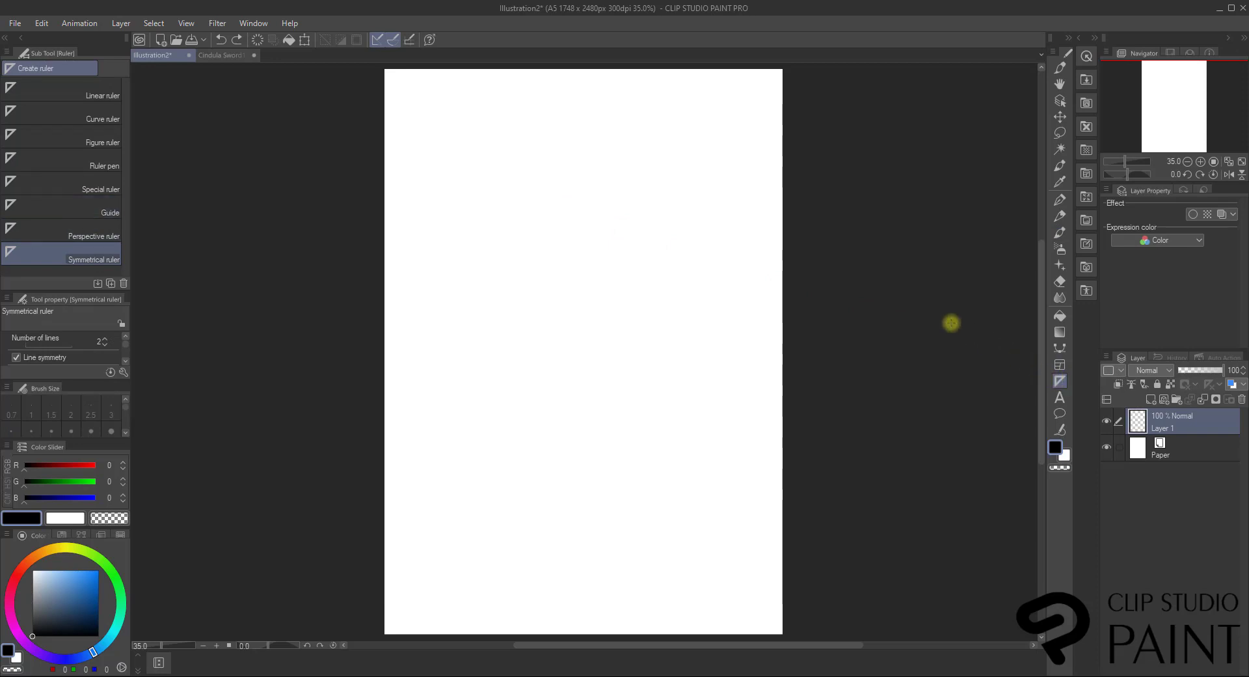
drag(585, 125, 591, 202)
key(ctrl+z)
key(ctrl+z)
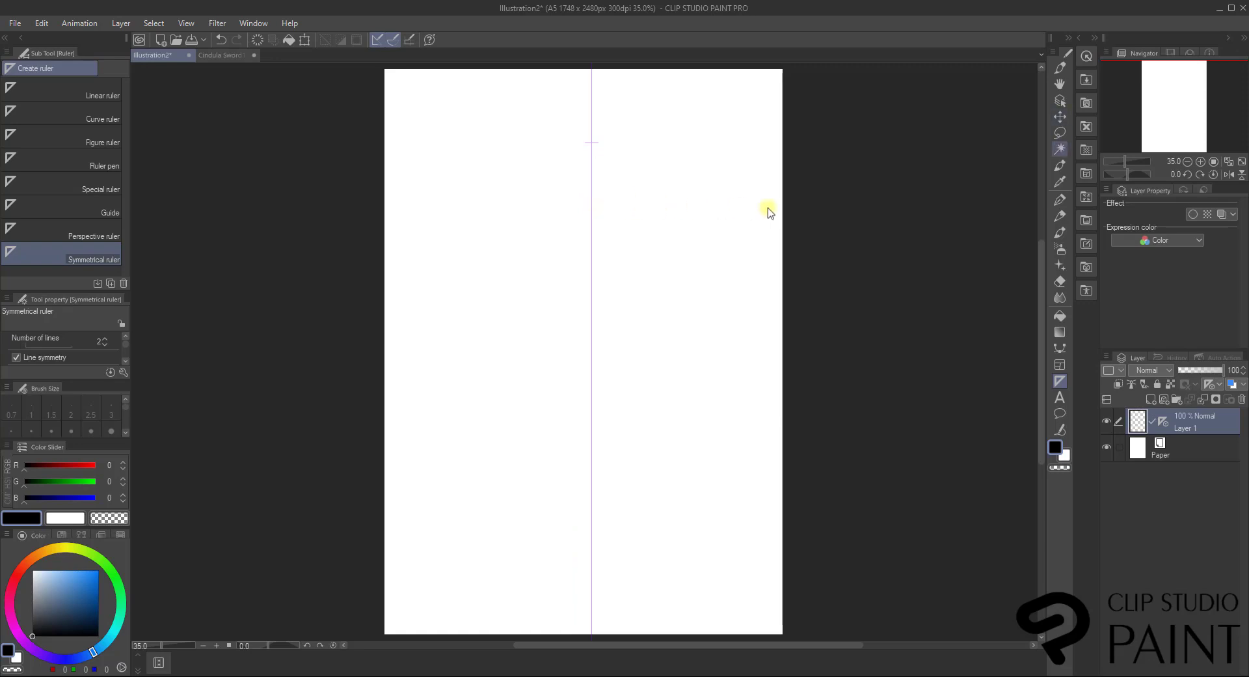
Try a mirrored freehand stroke across the ruler with the Transparent watercolor brush, and undo it.
click(1060, 215)
click(1060, 231)
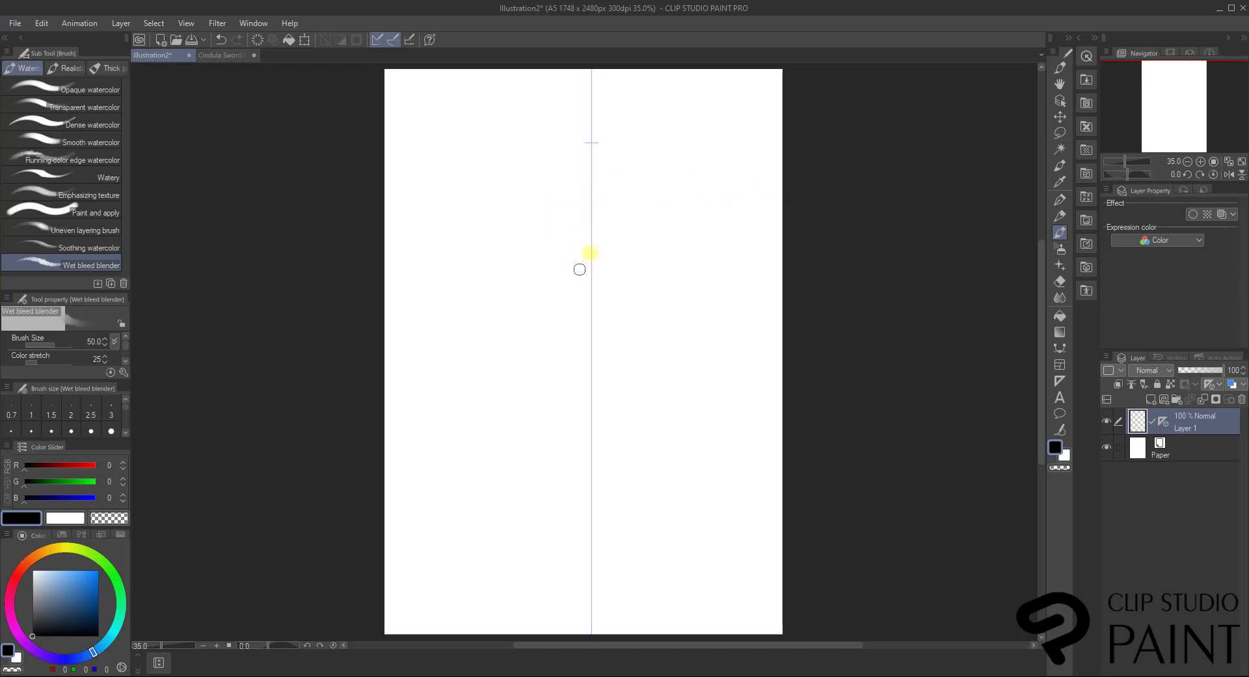
click(85, 107)
drag(556, 173, 580, 365)
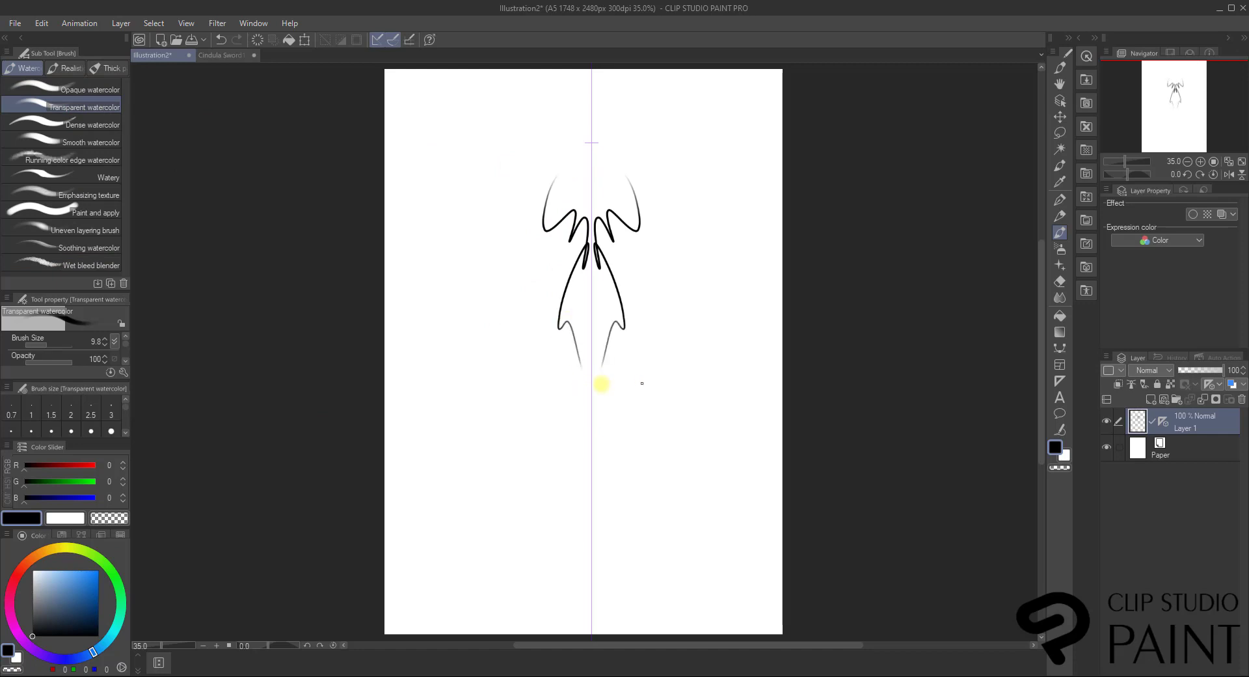
key(ctrl+z)
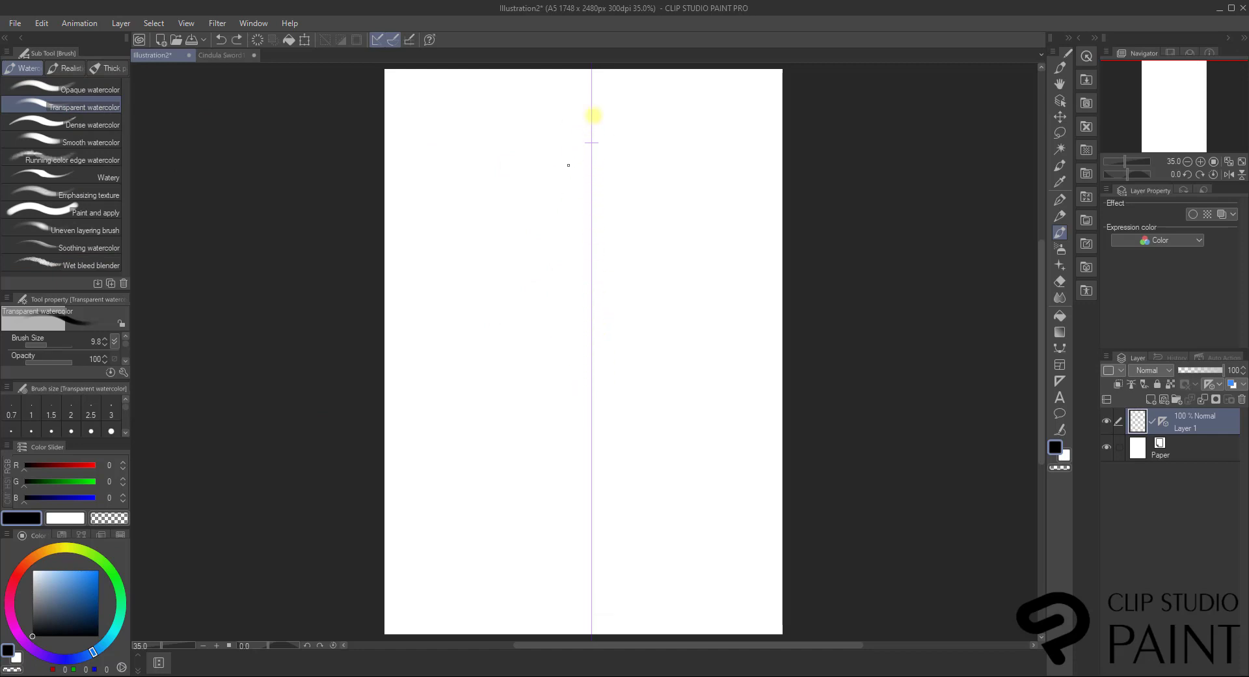
Sketch a full sword with crossguard, long straight blade and handle, mirrored about the ruler with the Transparent watercolor brush.
drag(590, 127, 558, 207)
key(ctrl+z)
drag(532, 464, 530, 475)
drag(531, 477, 613, 474)
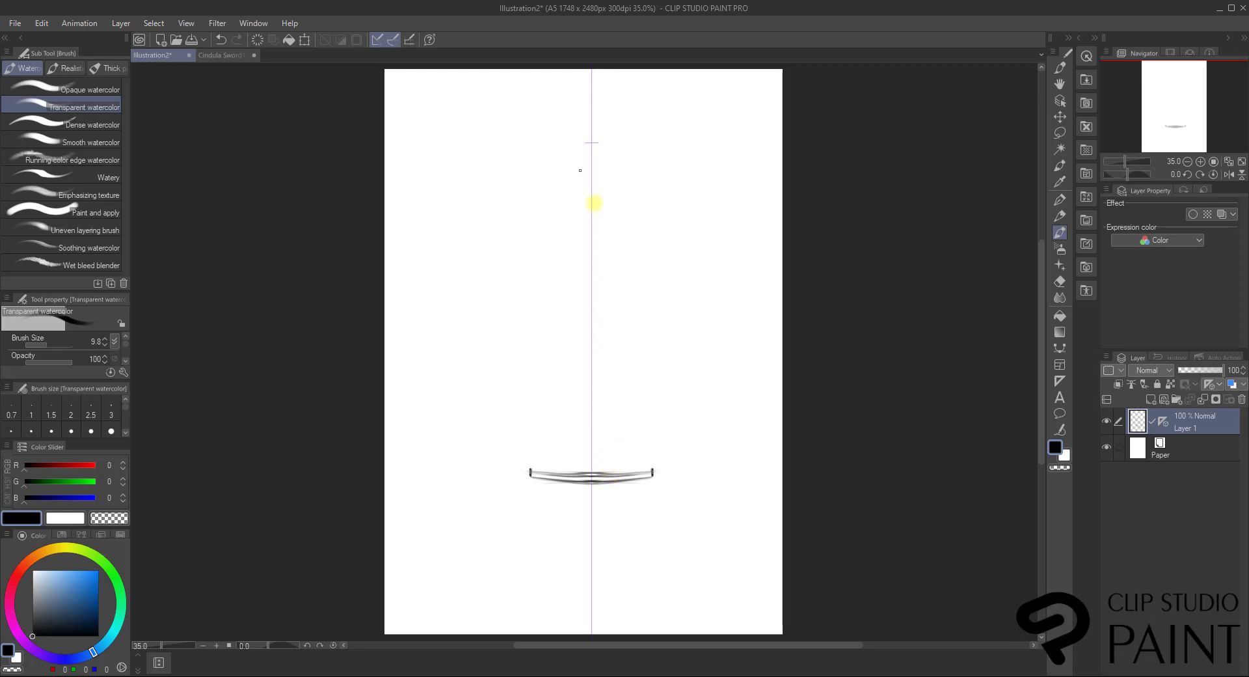
mouse_move(591, 101)
mouse_down()
mouse_move(572, 148)
mouse_move(592, 97)
mouse_move(568, 152)
mouse_move(559, 439)
mouse_up()
mouse_move(564, 352)
mouse_down()
mouse_move(564, 478)
mouse_move(581, 551)
mouse_up()
drag(581, 485, 589, 570)
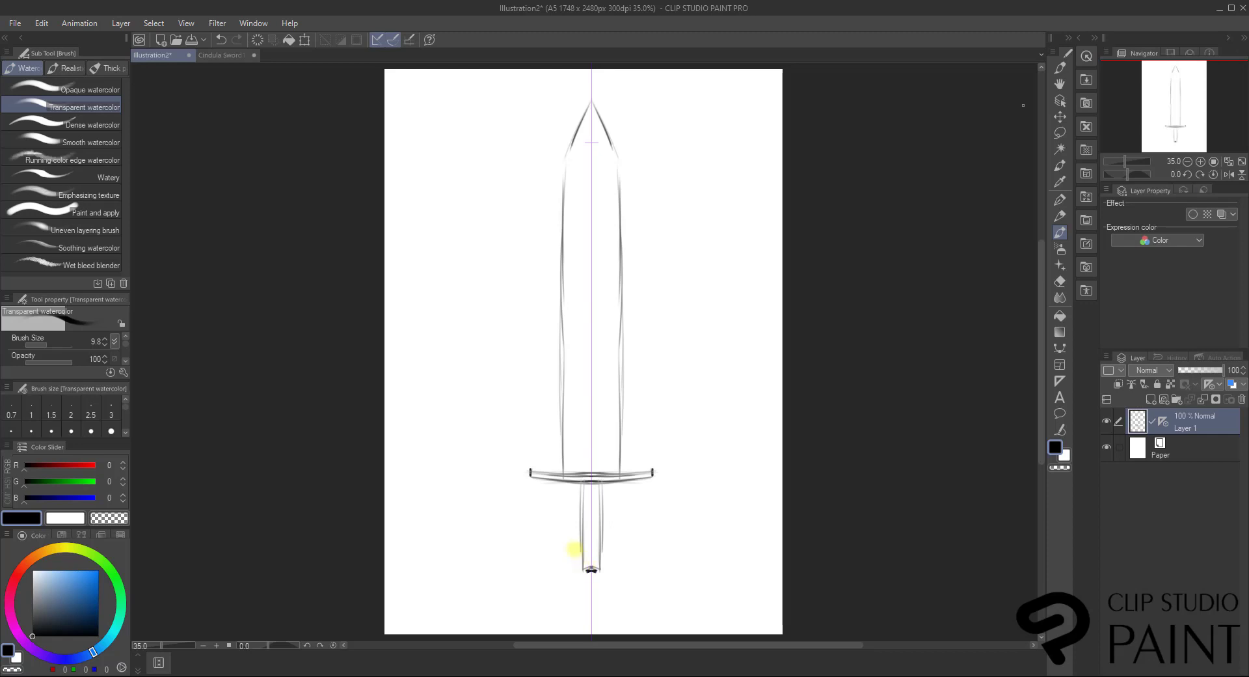
Undo all strokes of the sword sketch, keeping only the symmetrical ruler on the layer.
click(223, 39)
click(225, 39)
click(225, 38)
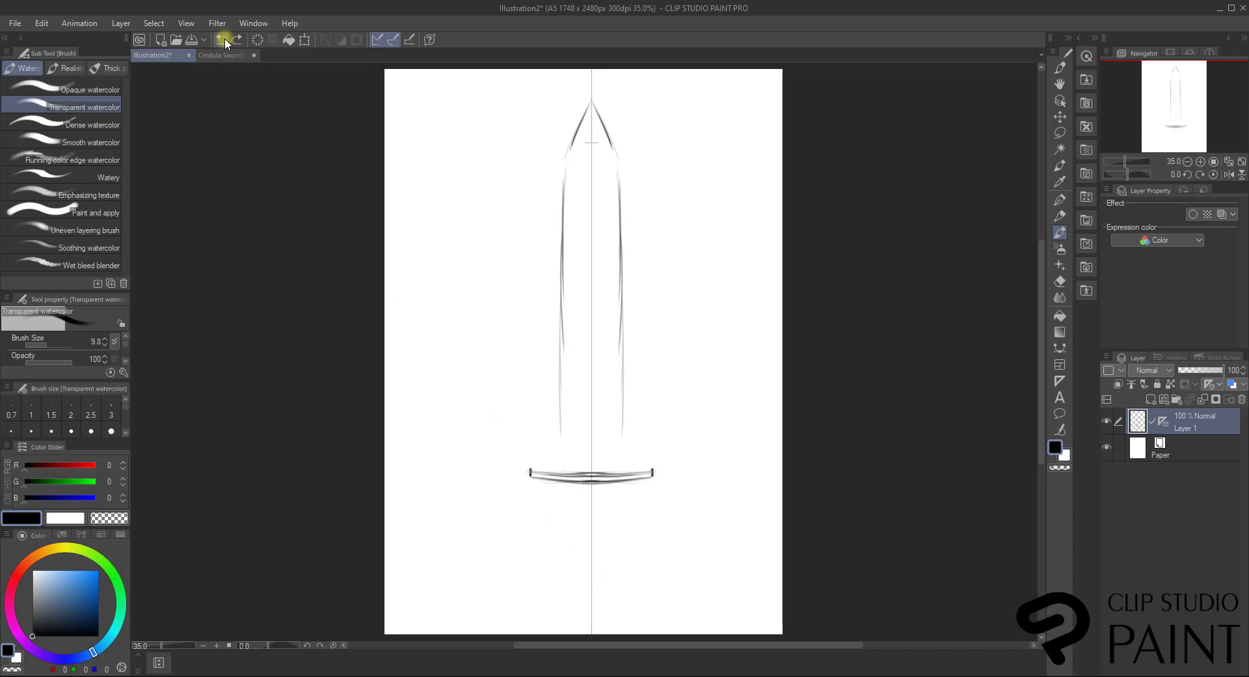
click(225, 37)
click(225, 36)
click(225, 35)
click(225, 34)
click(224, 28)
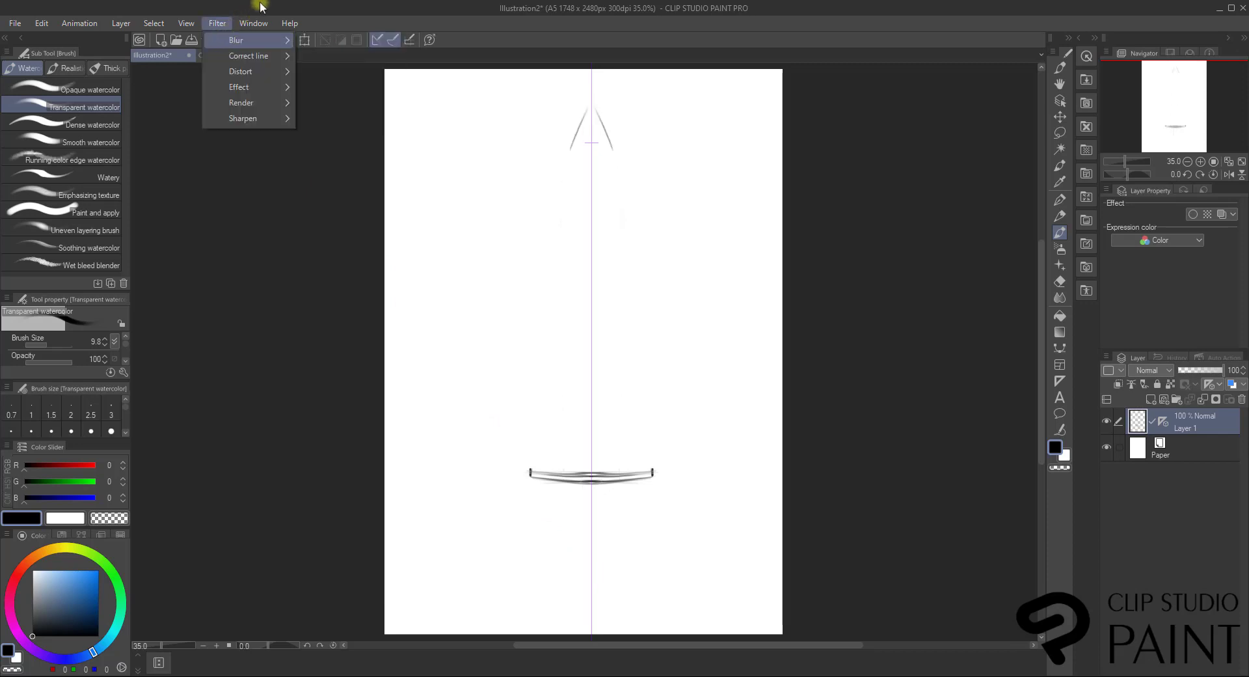
click(224, 38)
click(224, 39)
click(225, 40)
click(225, 40)
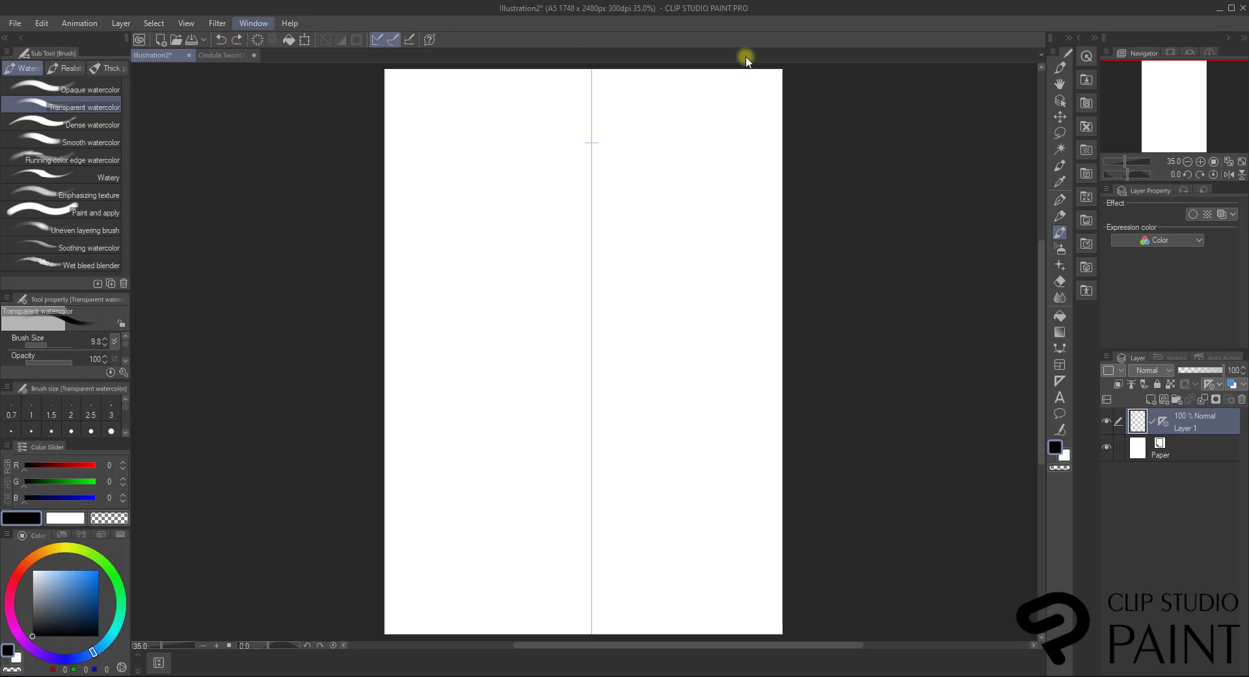
Choose the Lighter ink brush from the India ink group with black colour and a brush size of 10.
click(1059, 67)
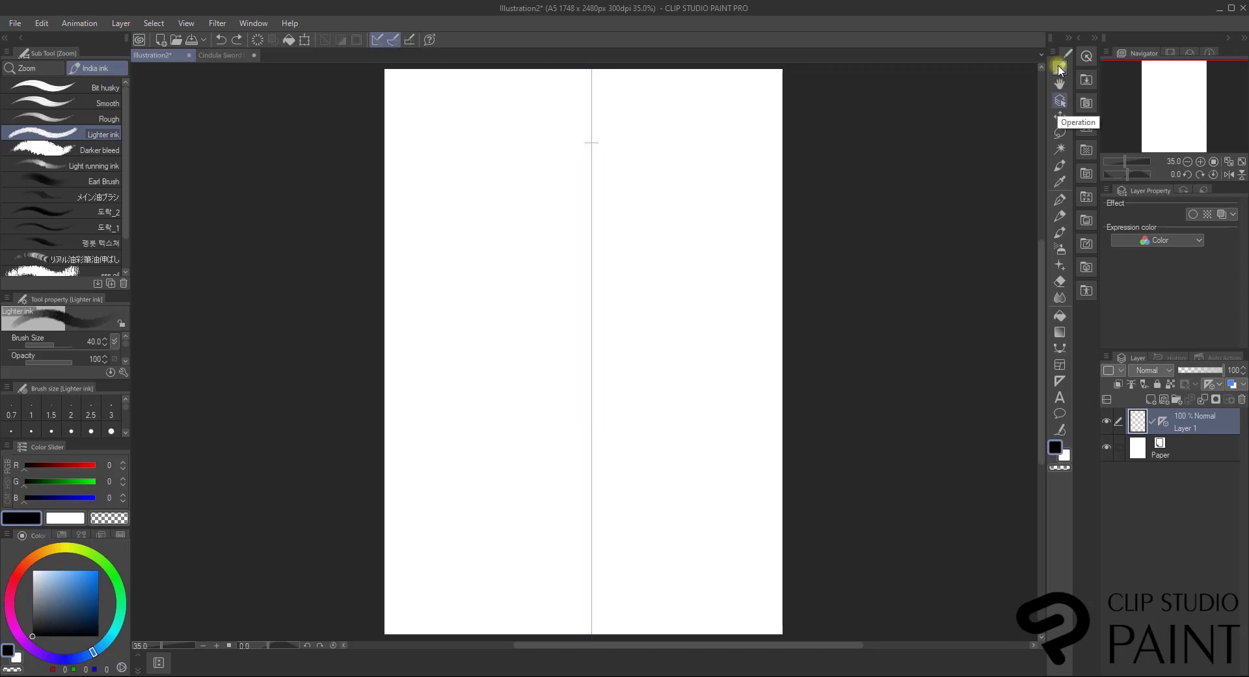
alt+click(760, 215)
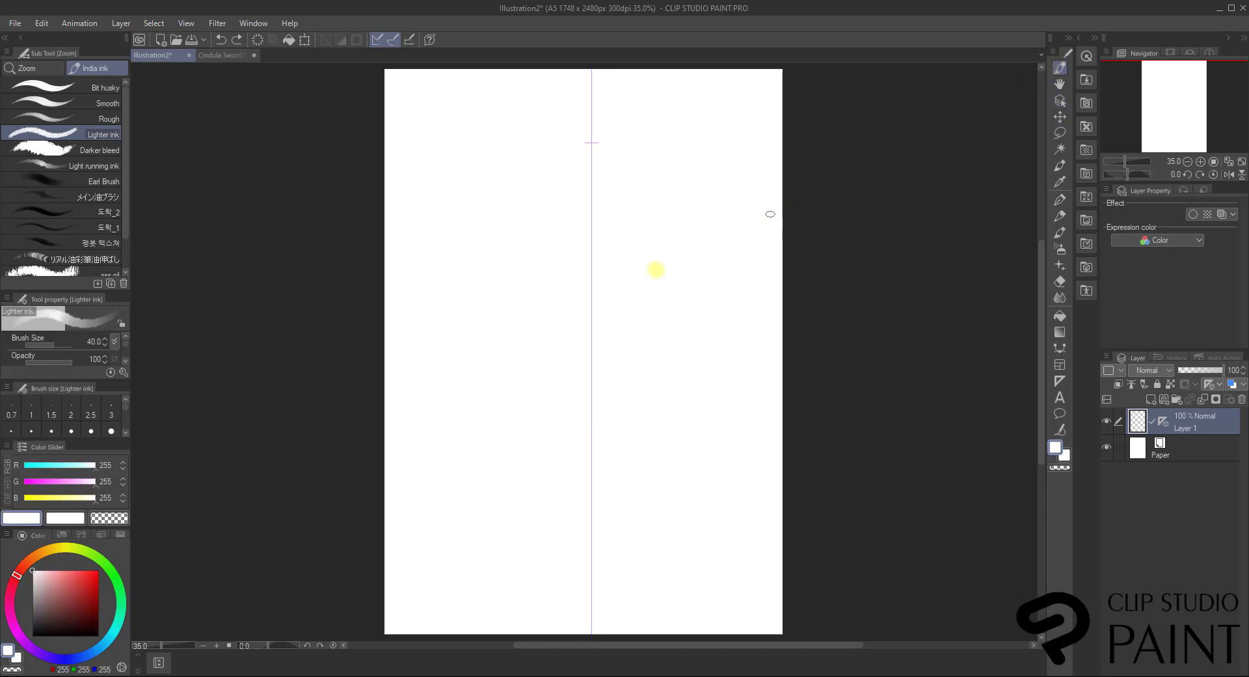
drag(54, 604, 22, 669)
key(bracketleft)
key(bracketleft)
key(bracketleft)
key(bracketleft)
key(bracketleft)
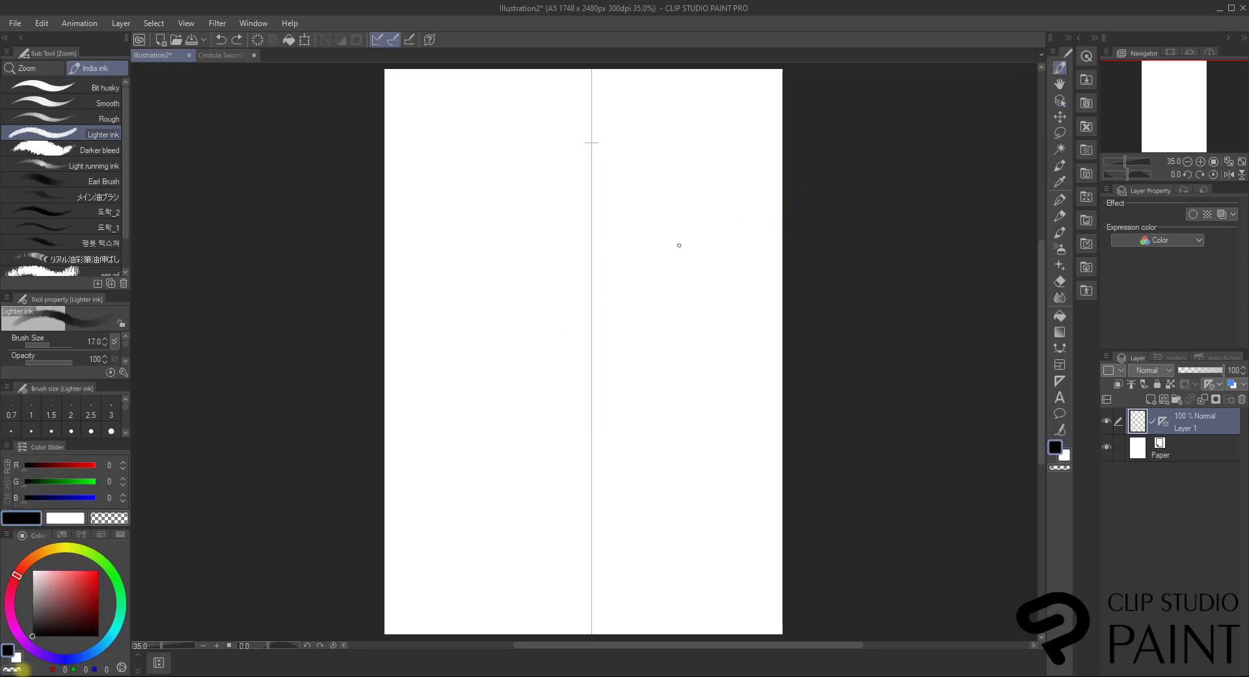
key(bracketleft)
key(bracketleft)
key(bracketleft)
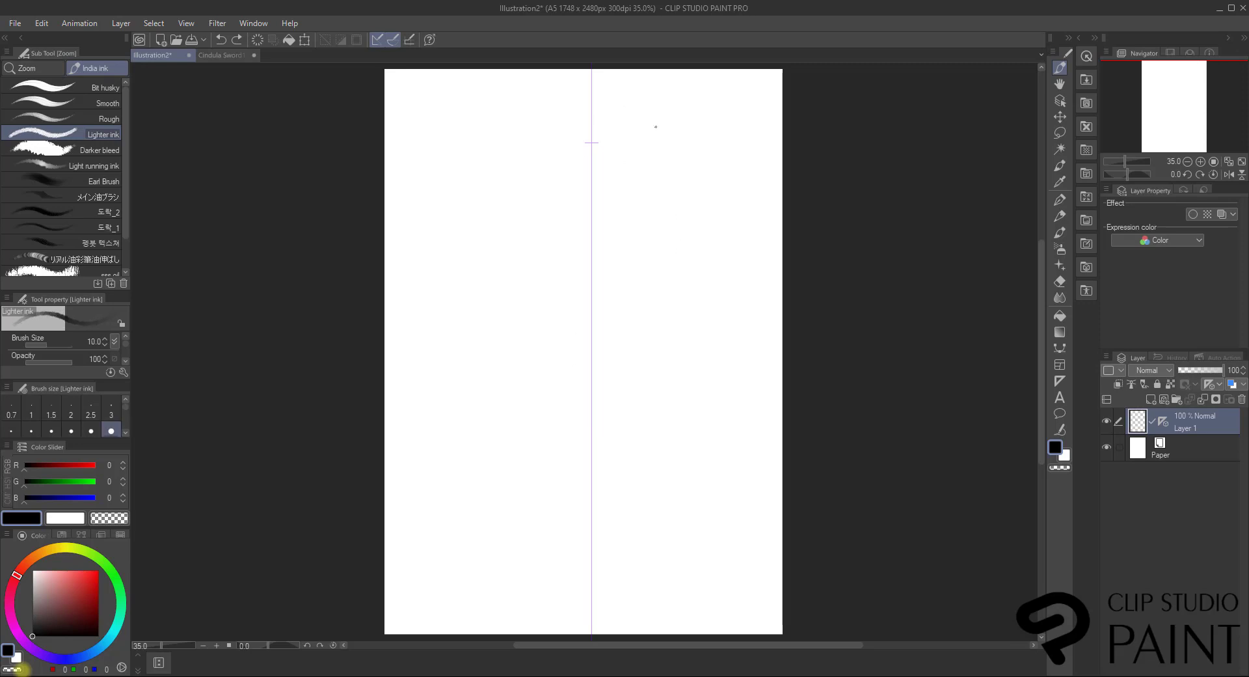
Sketch the pointed blade tip and the narrowing upper sides, mirrored about the ruler, reducing the brush size to 8.
drag(590, 125, 570, 170)
mouse_move(569, 181)
mouse_down()
mouse_move(575, 308)
mouse_move(586, 301)
mouse_move(579, 251)
mouse_up()
key(bracketleft)
shift+click(579, 254)
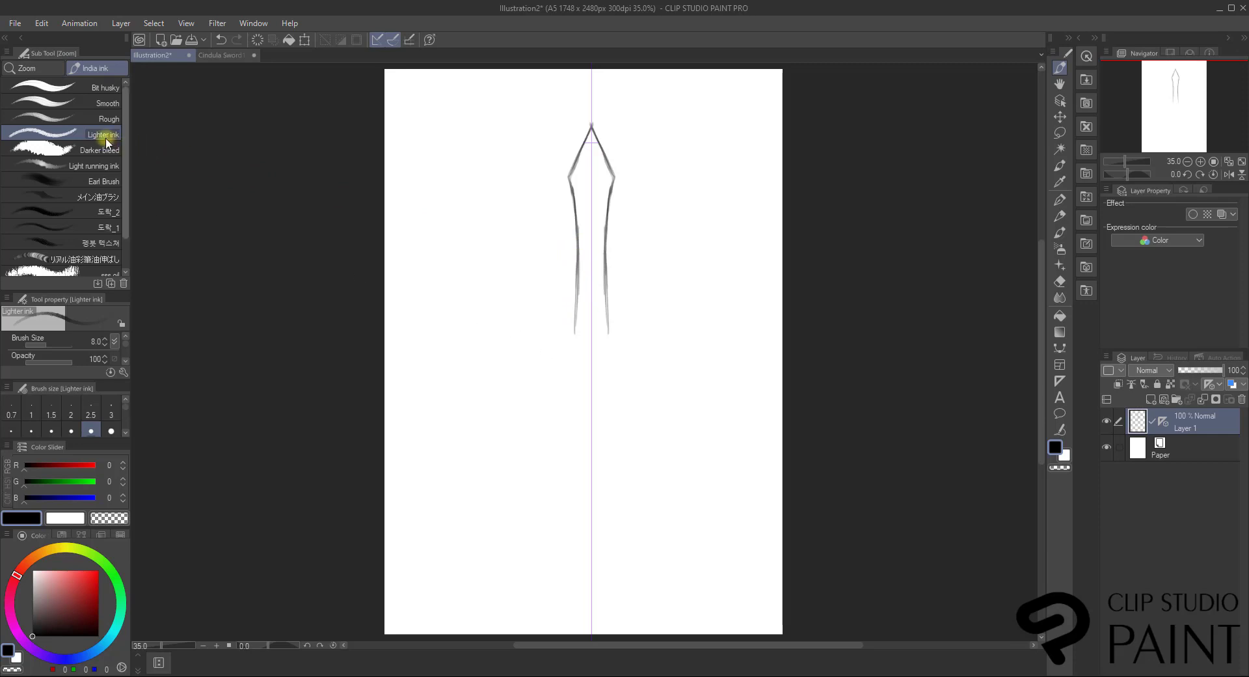
Restore black as the drawing colour and extend the blade's side lines further down with the Lighter ink brush.
alt+click(609, 232)
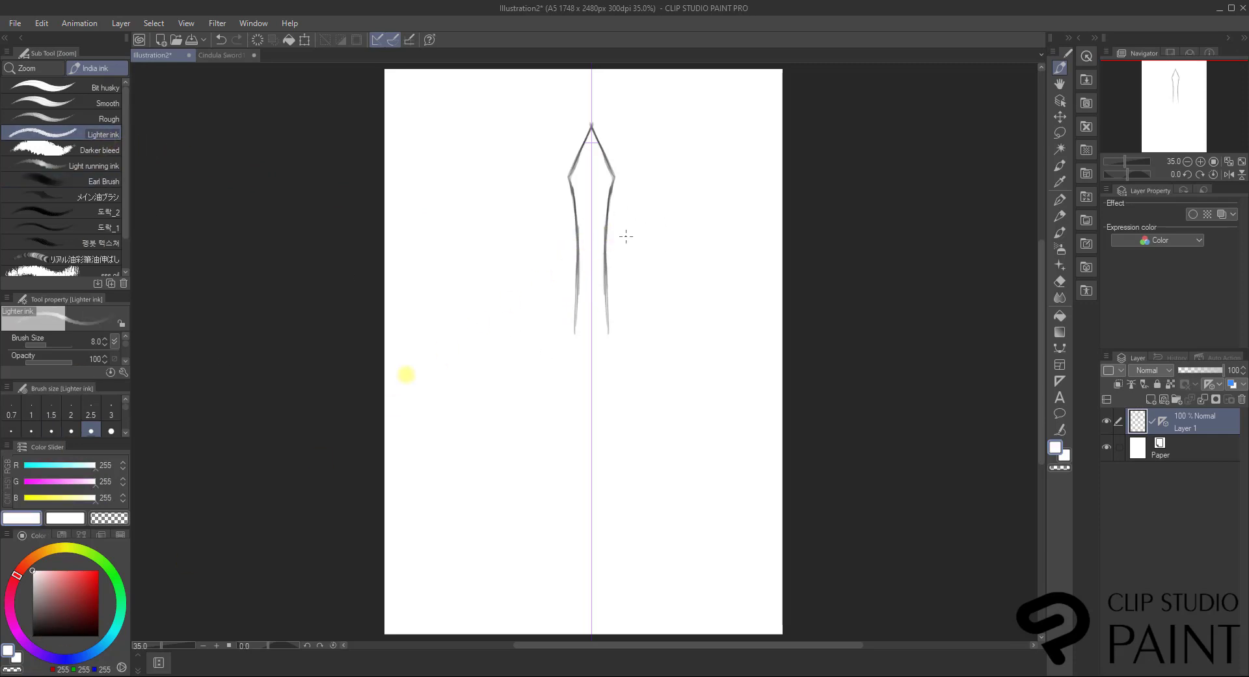
click(33, 635)
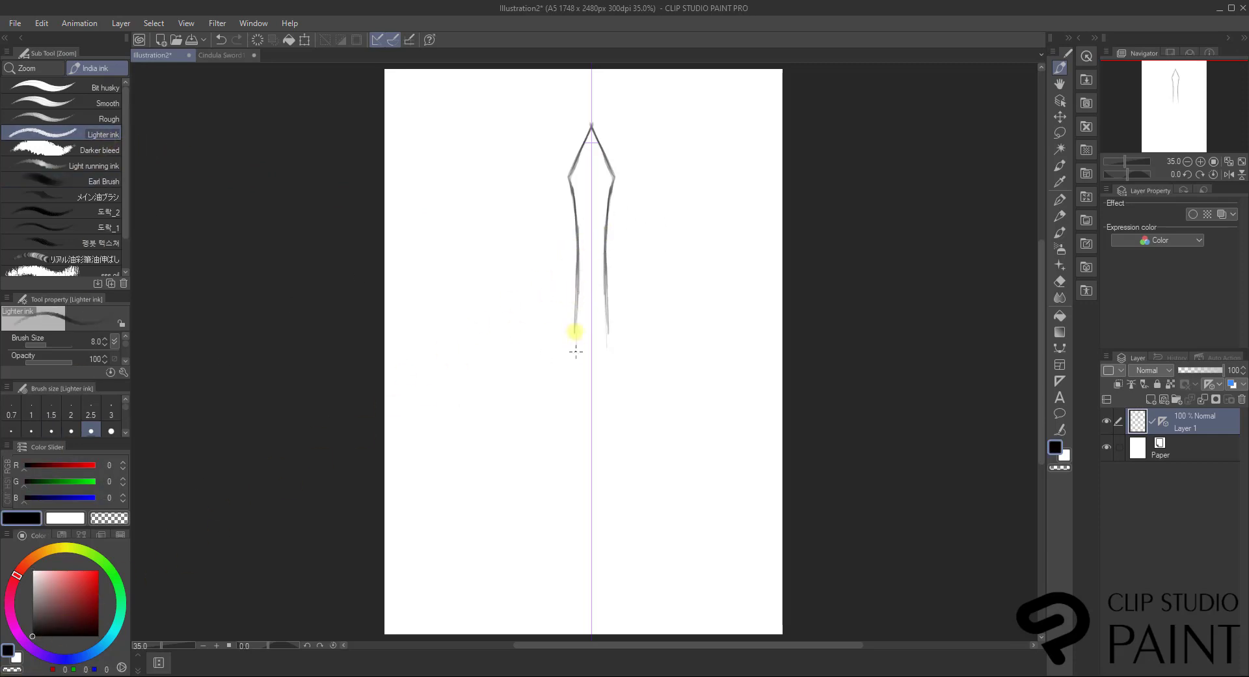
drag(577, 301, 573, 398)
drag(575, 330, 573, 406)
drag(576, 305, 574, 361)
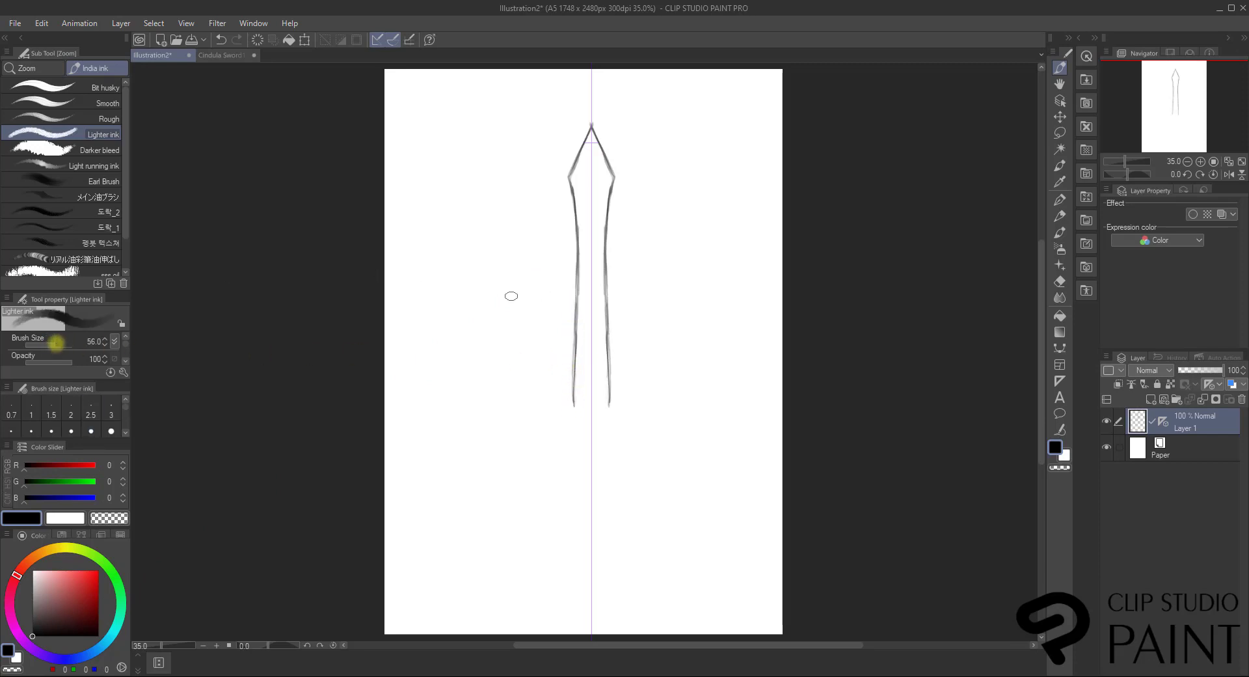
Set the brush size to 16.2 and thicken the blade's side lines, flaring them slightly outward at the lower end.
drag(54, 345, 49, 342)
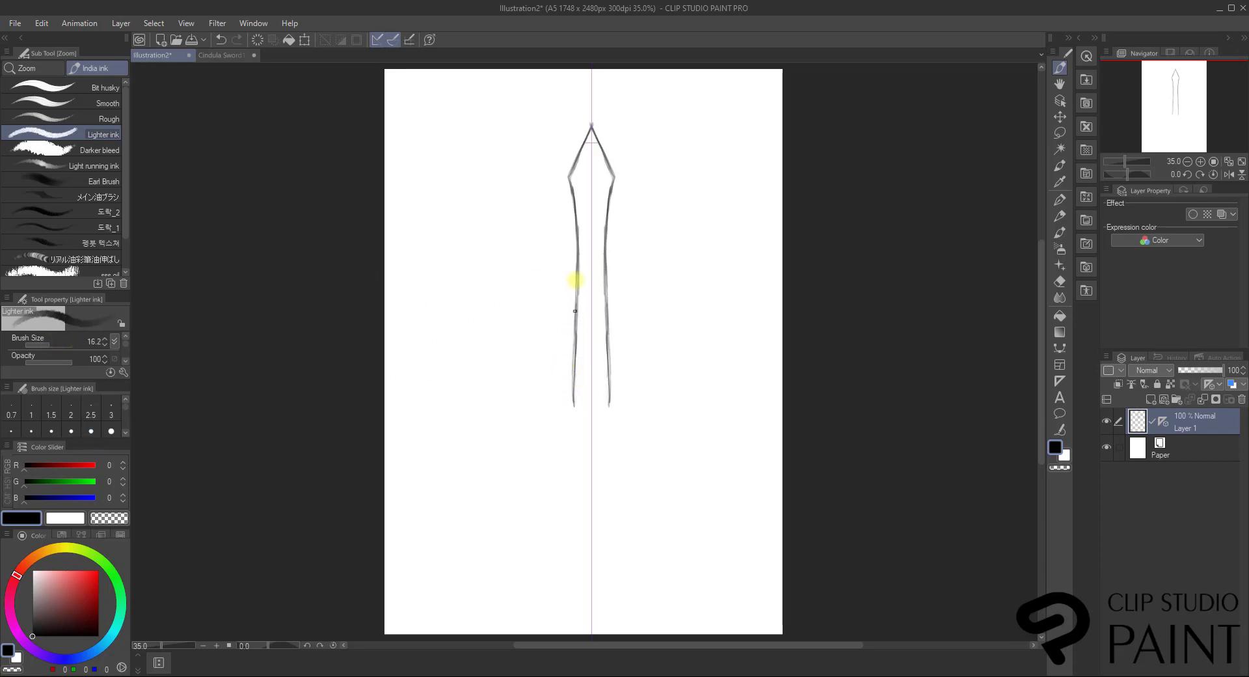
drag(572, 278, 572, 427)
mouse_move(611, 205)
mouse_down()
mouse_move(608, 181)
mouse_move(615, 429)
mouse_up()
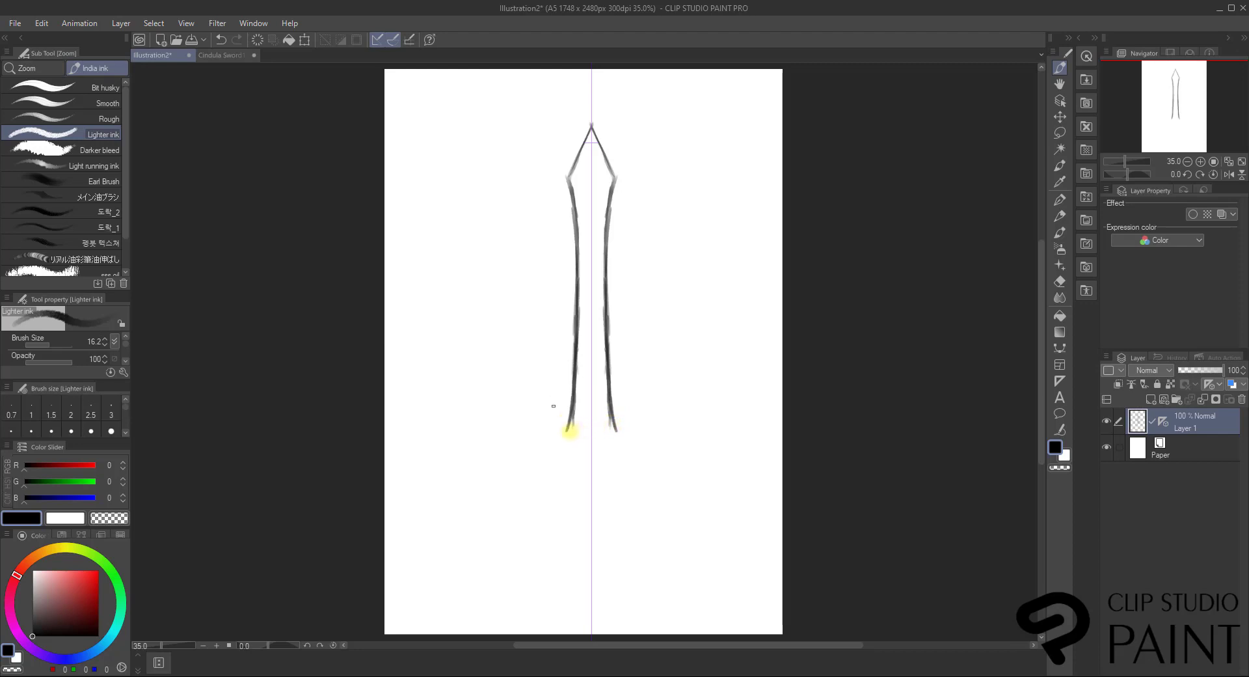
Draw curved, flared shapes with inward points at the blade's base and clean up the inner side lines with the Soft eraser.
mouse_move(567, 429)
mouse_down()
mouse_move(581, 457)
mouse_move(573, 440)
mouse_move(563, 454)
mouse_move(578, 463)
mouse_move(556, 424)
mouse_up()
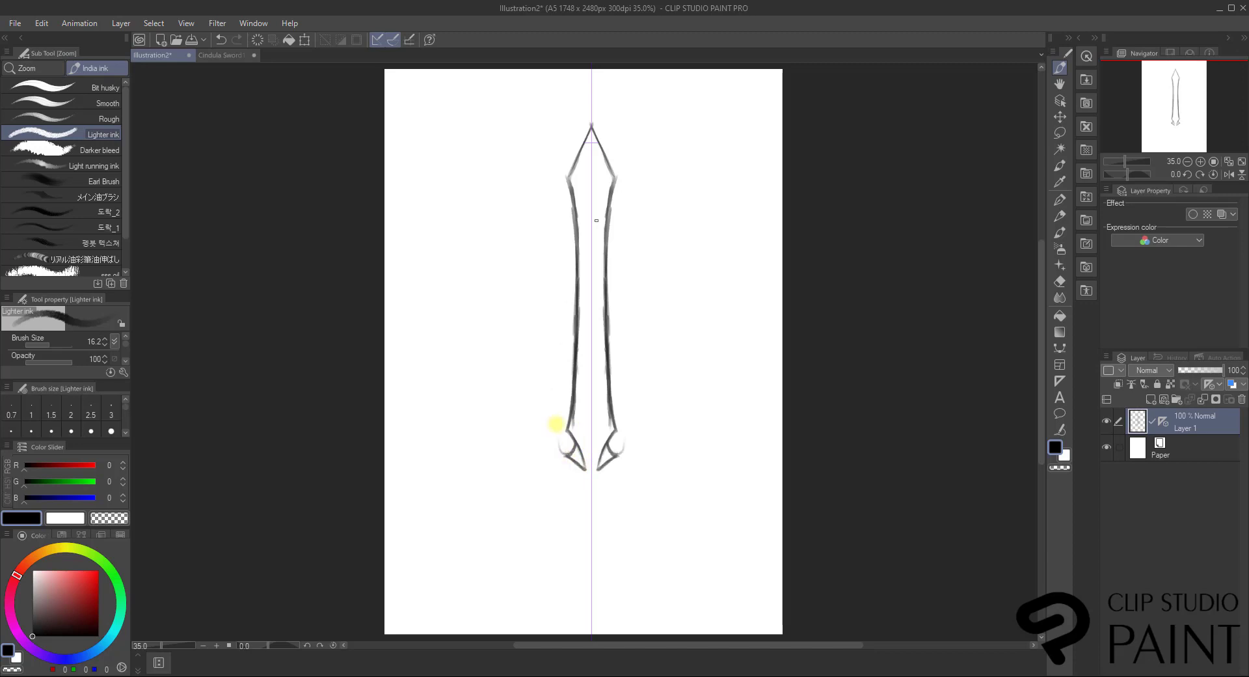
key(ctrl+z)
mouse_move(569, 456)
mouse_down()
mouse_move(558, 415)
mouse_move(558, 432)
mouse_move(561, 390)
mouse_move(572, 455)
mouse_move(557, 432)
mouse_move(572, 349)
mouse_move(559, 423)
mouse_up()
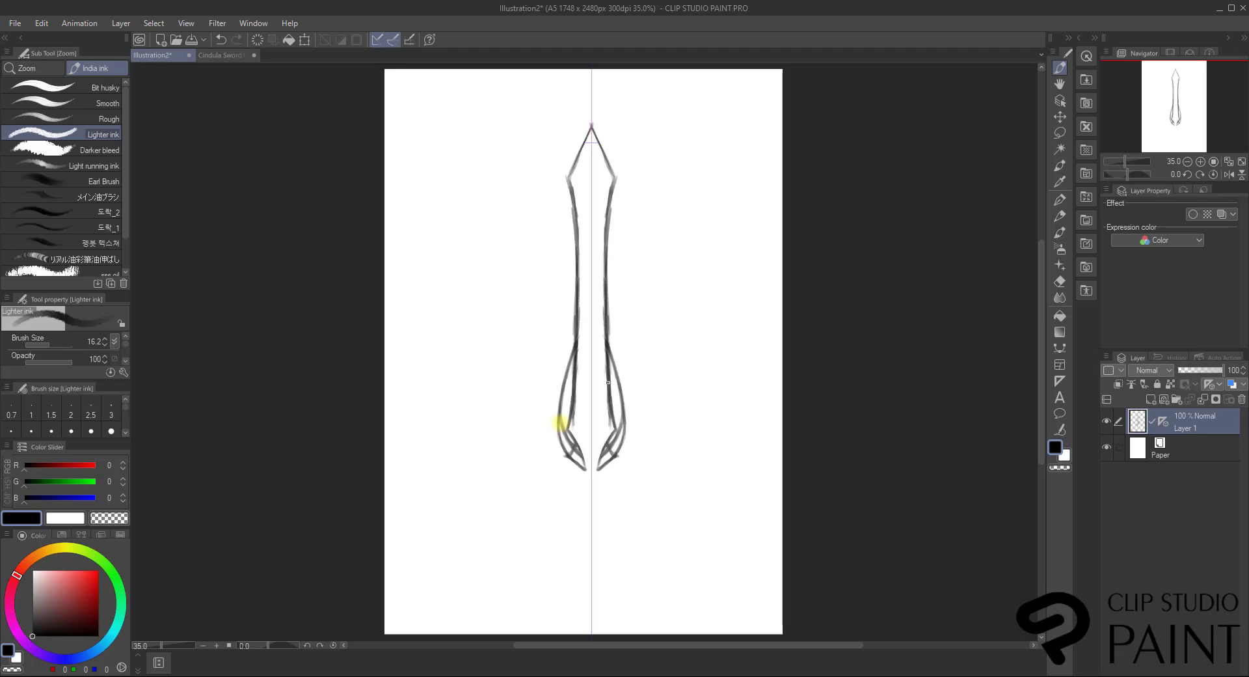
click(1061, 282)
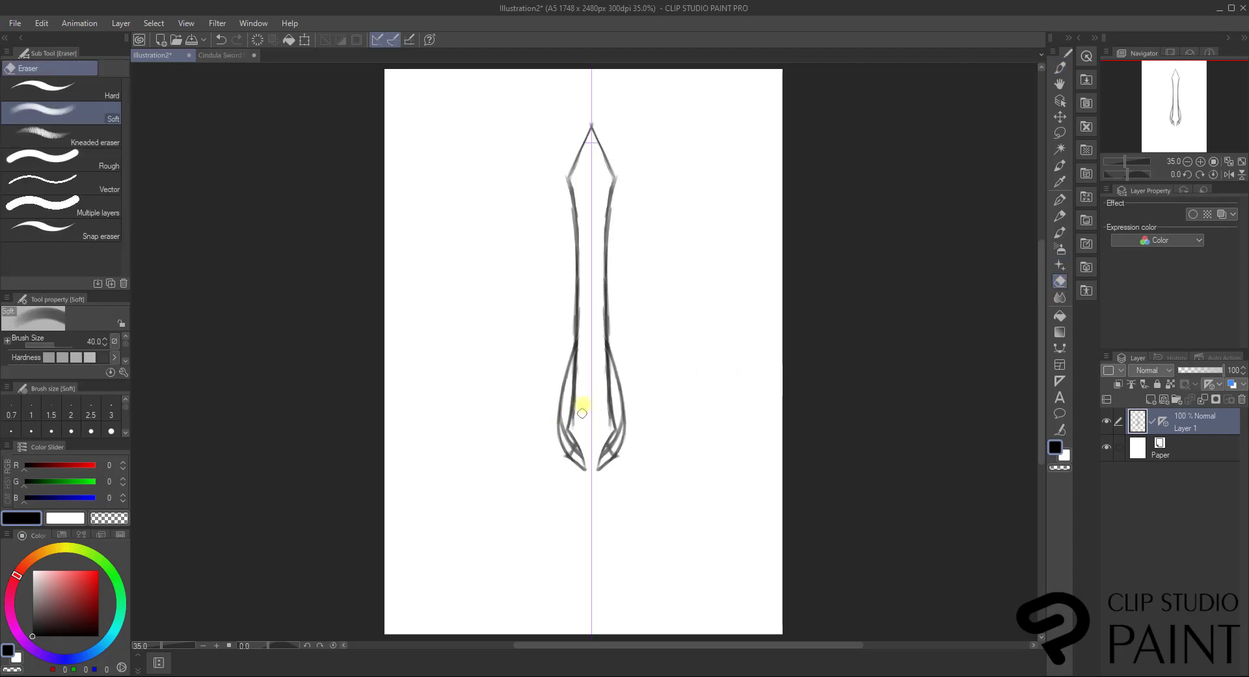
mouse_move(583, 413)
mouse_down()
mouse_move(584, 294)
mouse_move(577, 415)
mouse_move(582, 385)
mouse_move(607, 405)
mouse_move(600, 367)
mouse_move(609, 427)
mouse_move(602, 349)
mouse_move(608, 397)
mouse_up()
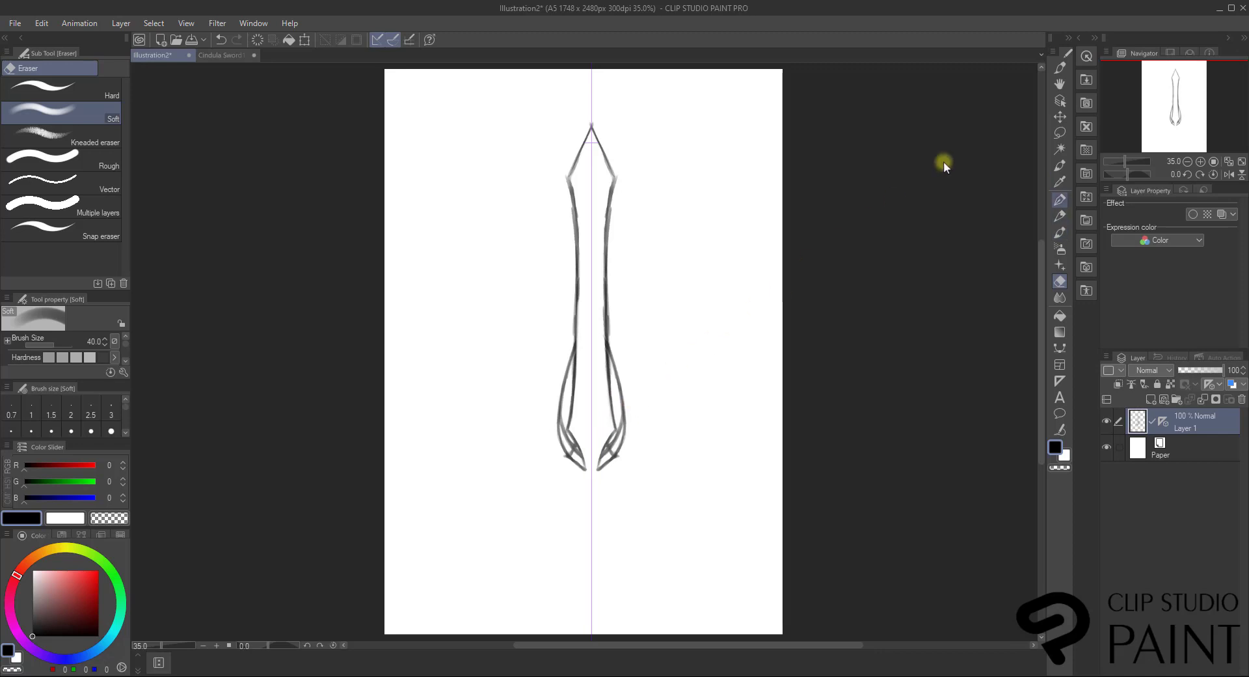
Darken the points at the blade's base with the Lighter ink brush and redraw the blade tip taller and bolder.
click(1060, 67)
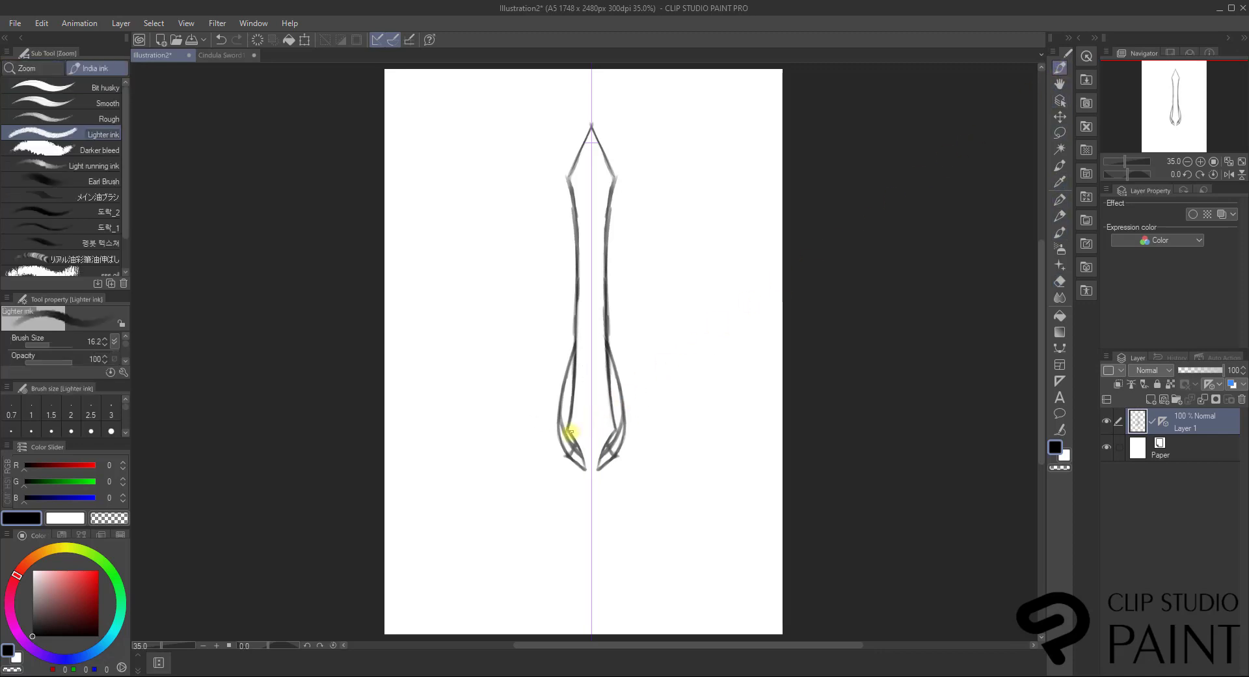
drag(570, 432, 581, 463)
key(ctrl+z)
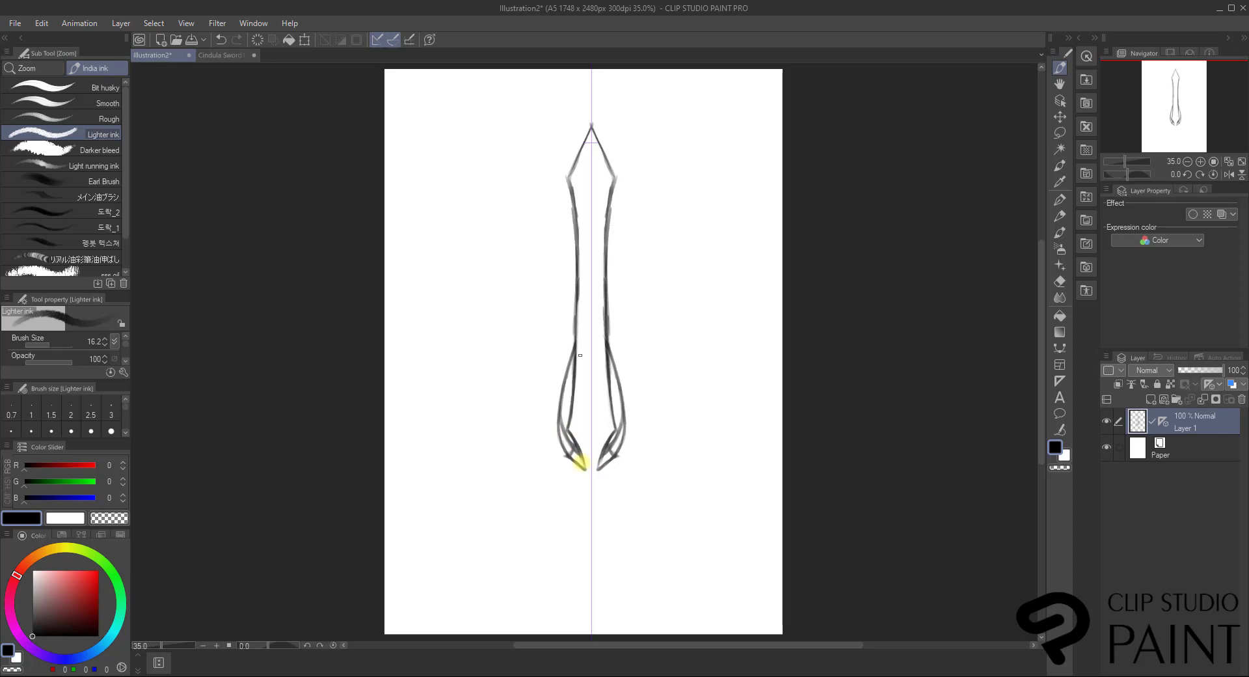
drag(572, 443, 582, 451)
mouse_move(581, 138)
mouse_down()
mouse_move(570, 174)
mouse_move(589, 113)
mouse_move(569, 173)
mouse_up()
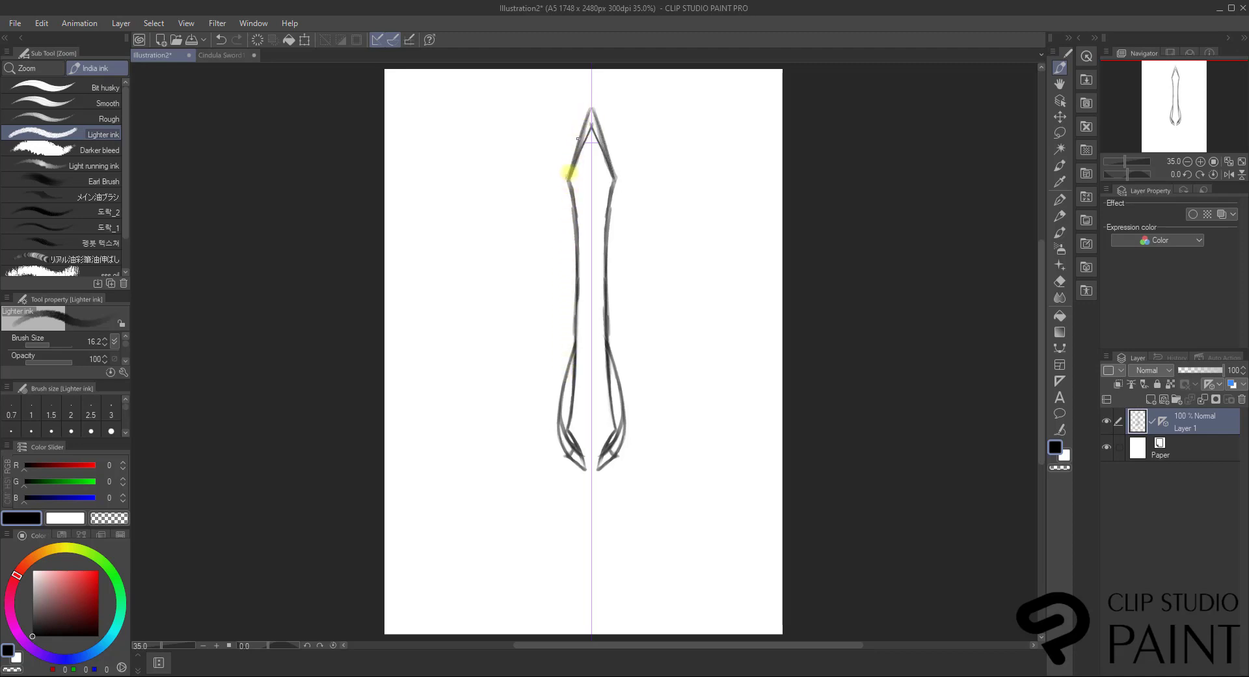
mouse_move(591, 104)
mouse_down()
mouse_move(576, 149)
mouse_move(590, 107)
mouse_move(569, 184)
mouse_move(574, 224)
mouse_up()
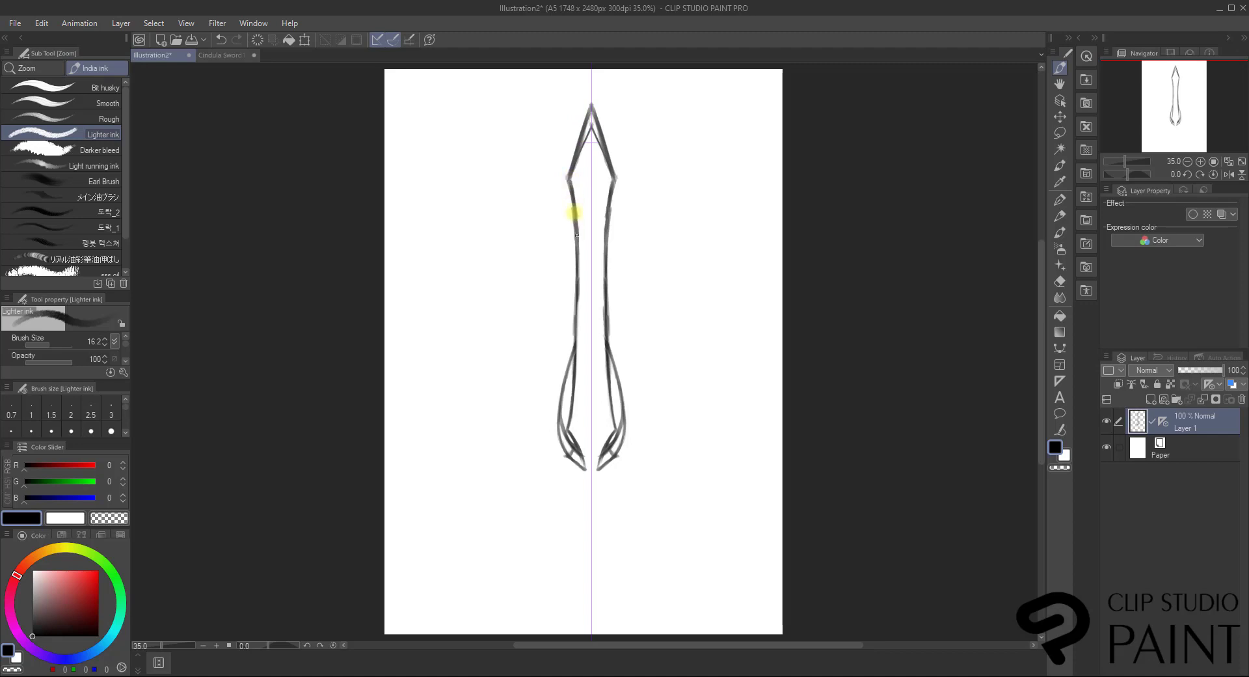
Trim the outside of both blade side lines with the Soft eraser and retouch the lower edges with the Lighter ink brush.
click(1061, 283)
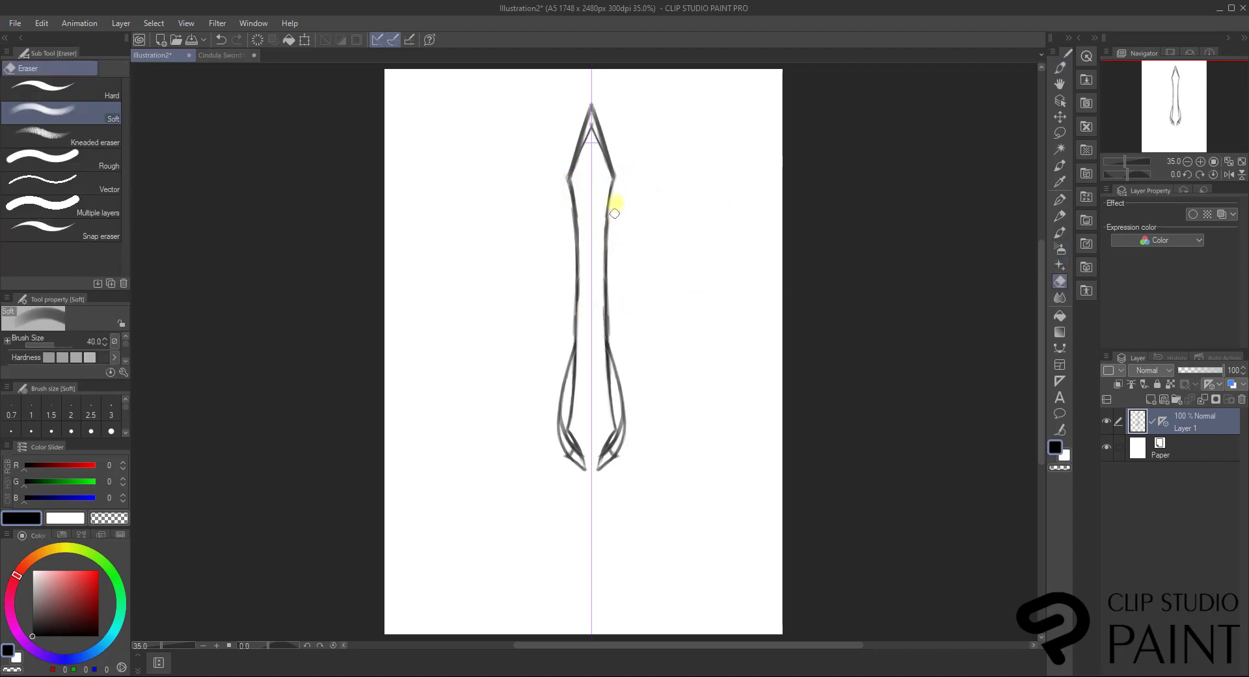
drag(615, 214, 609, 284)
key(ctrl+z)
drag(618, 201, 609, 307)
drag(611, 229, 610, 328)
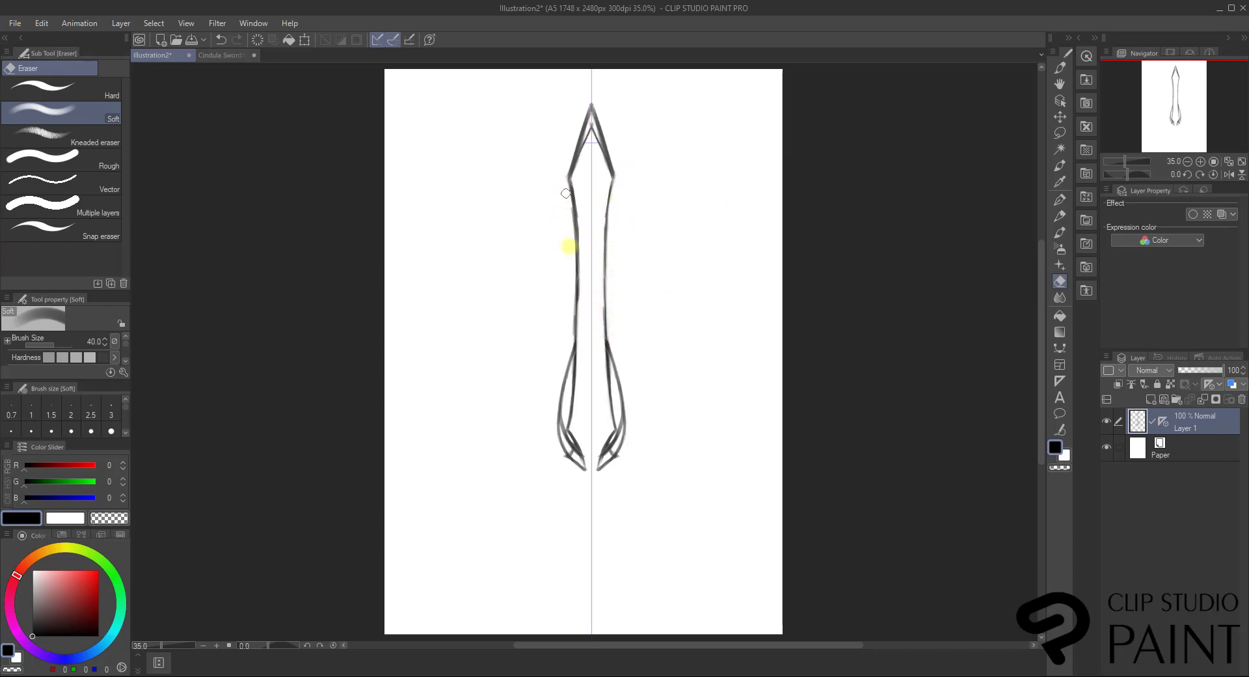
drag(566, 193, 570, 350)
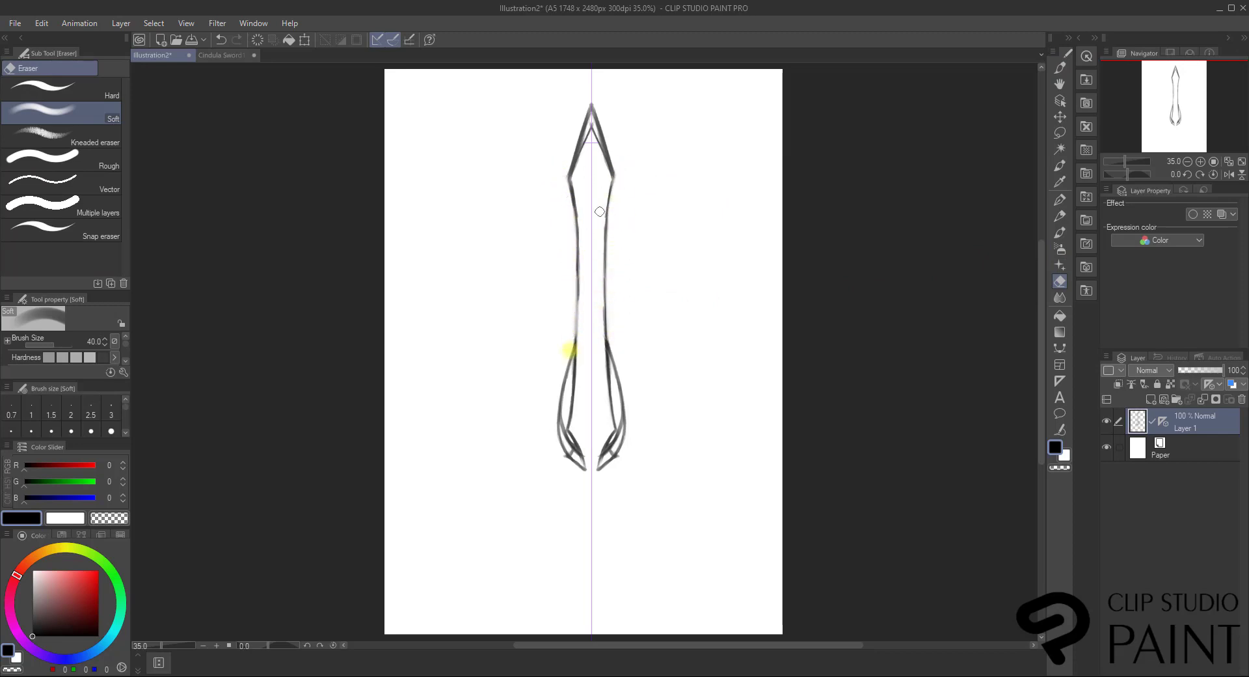
click(1060, 68)
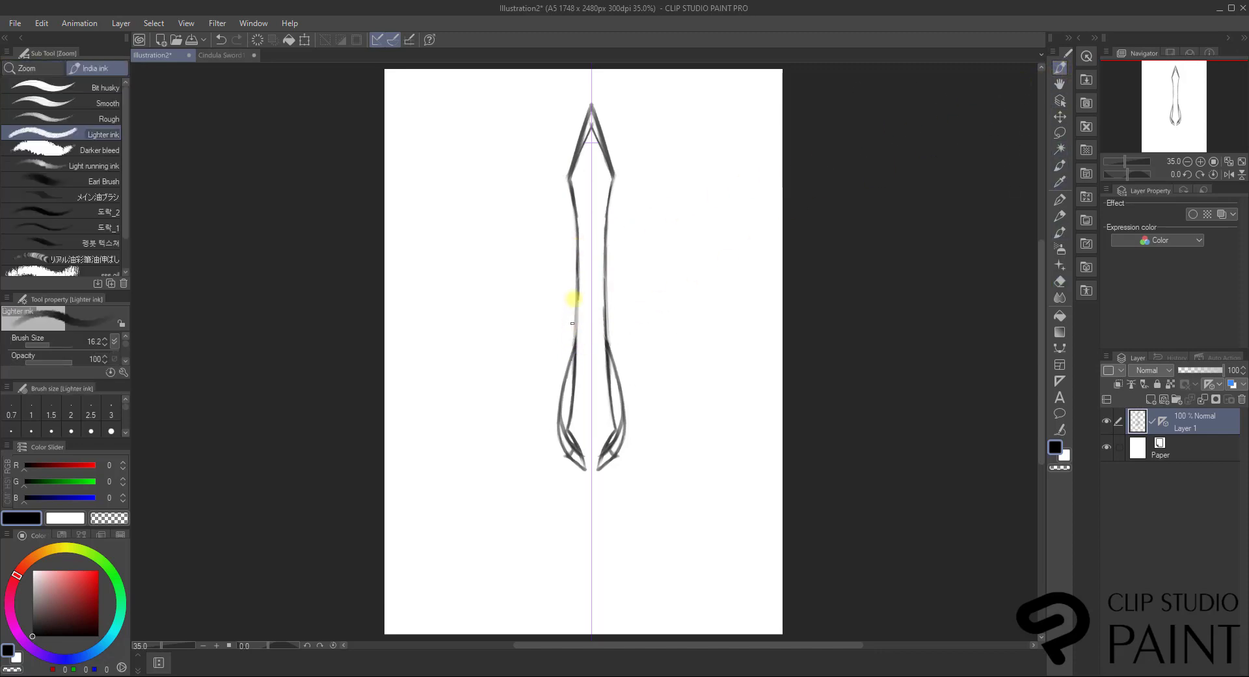
drag(579, 265, 572, 382)
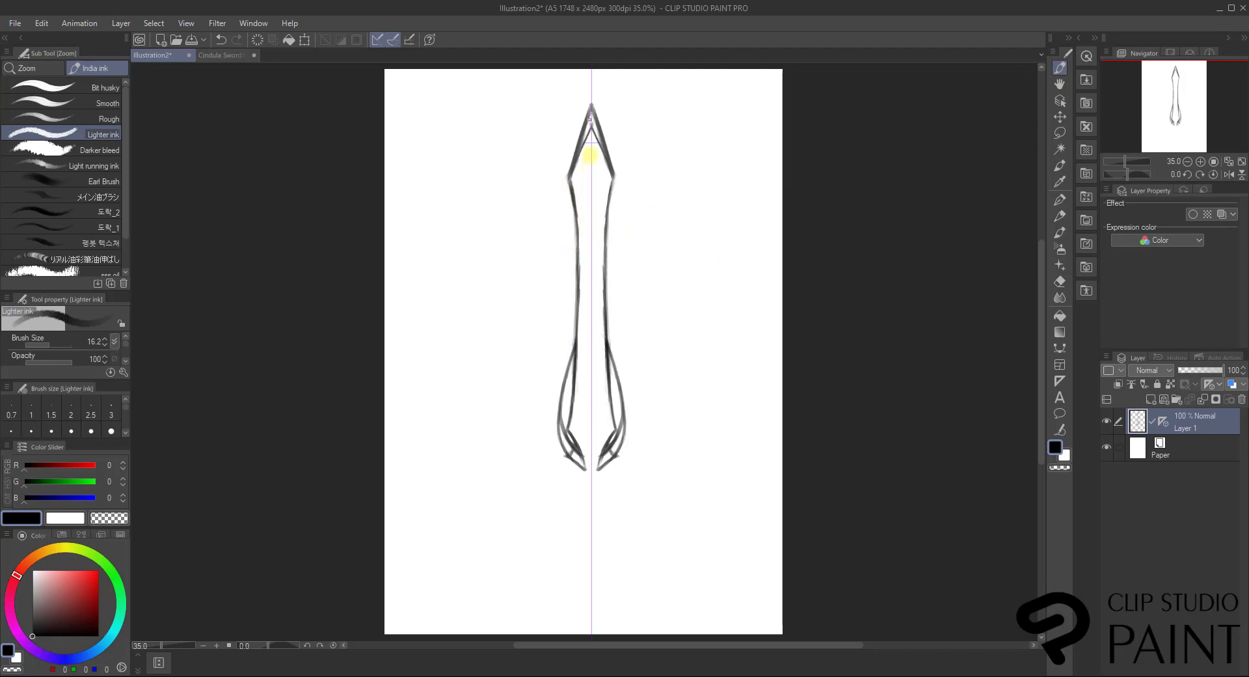
Draw a narrow diamond inside the upper blade and extend the blade tip upward with a sharper point.
mouse_move(592, 146)
mouse_down()
mouse_move(580, 182)
mouse_move(592, 228)
mouse_up()
drag(579, 185, 600, 264)
mouse_move(570, 167)
mouse_down()
mouse_move(588, 104)
mouse_move(577, 138)
mouse_up()
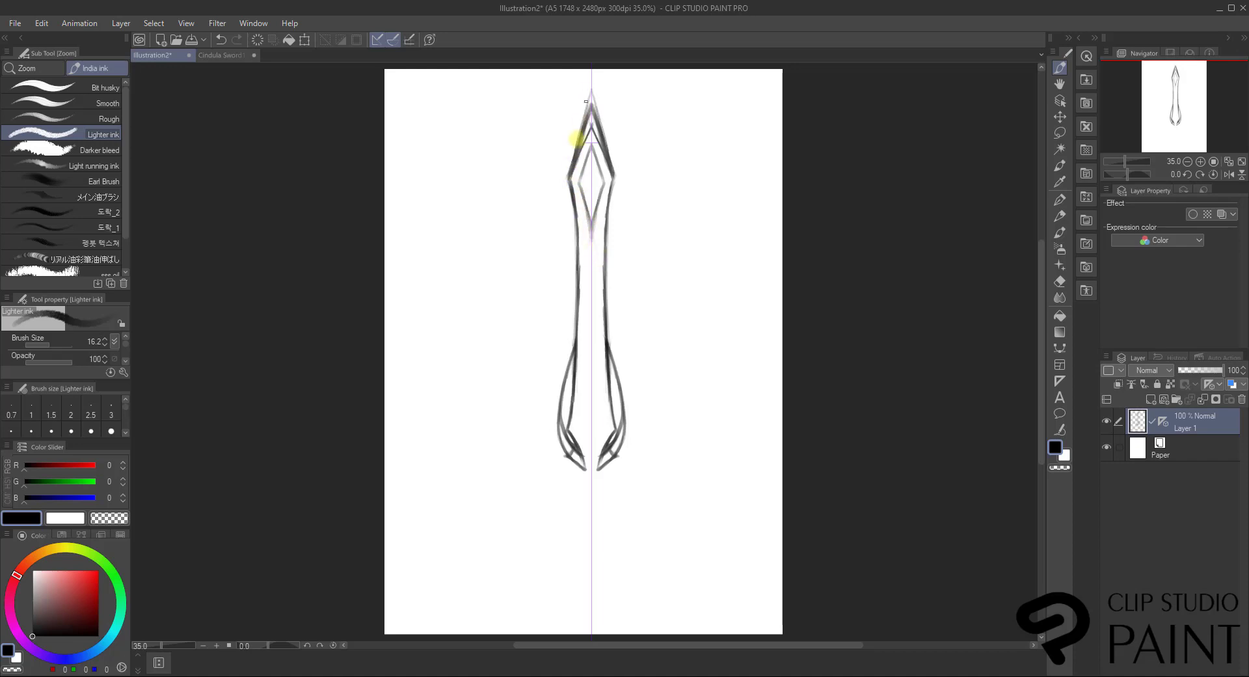
drag(591, 91, 578, 135)
click(1060, 265)
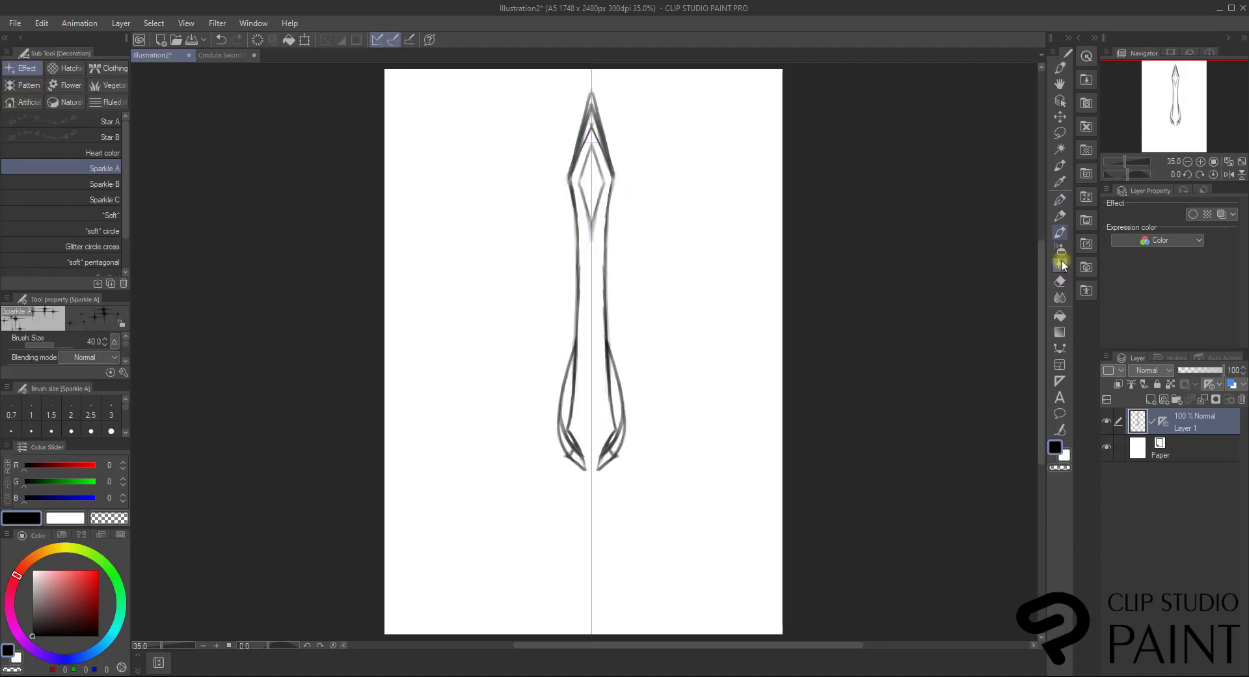
Draw a tall pointed shape inside the lower blade with the Lighter ink brush and run thin inner lines up to the diamond.
click(1064, 65)
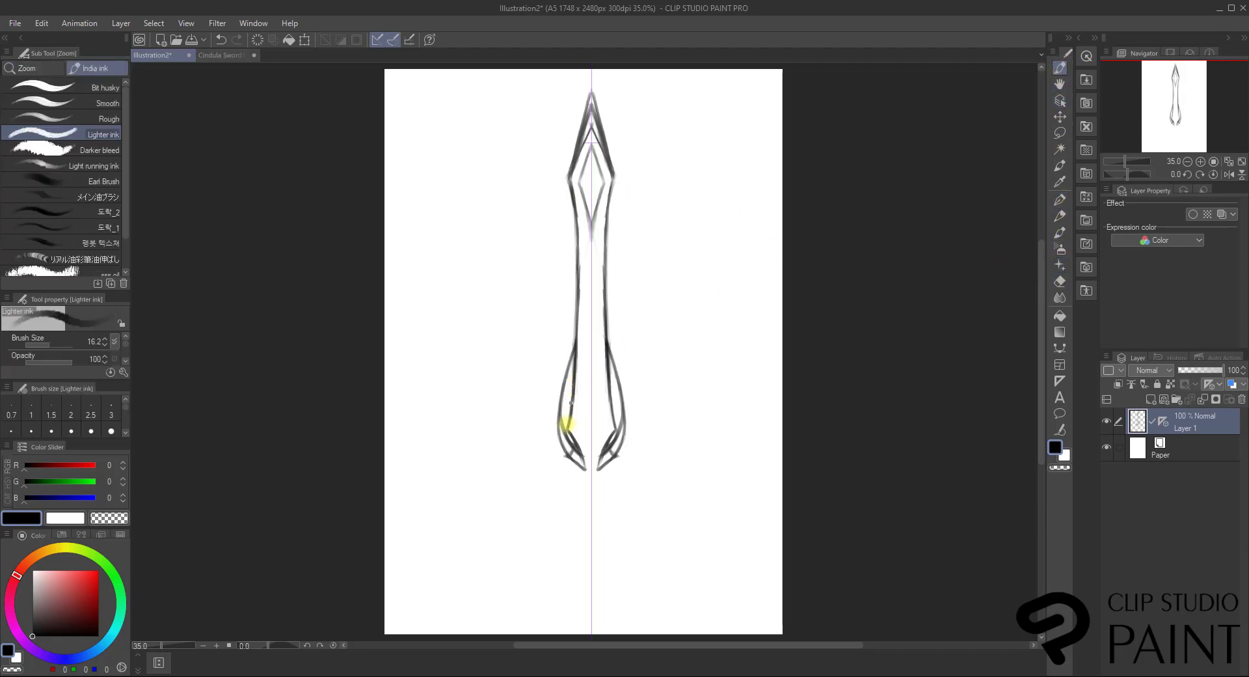
mouse_move(578, 431)
mouse_down()
mouse_move(577, 454)
mouse_move(566, 432)
mouse_move(589, 351)
mouse_up()
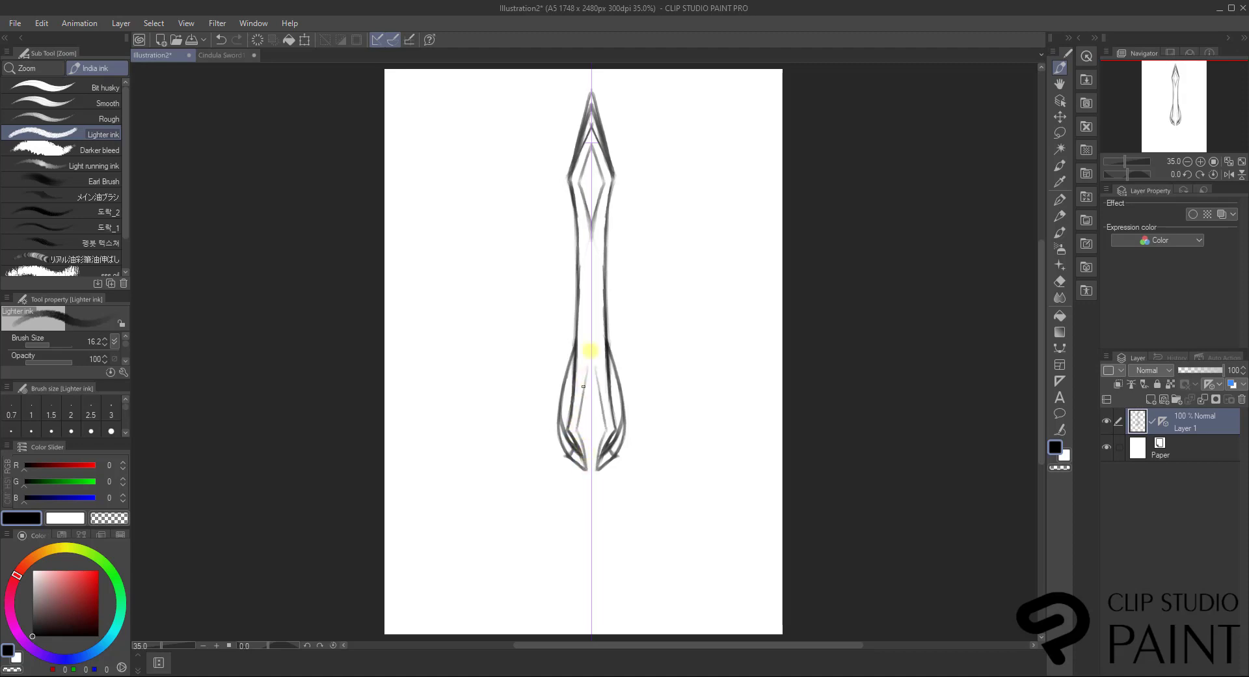
drag(584, 397, 589, 350)
drag(582, 406, 589, 358)
drag(583, 200, 577, 426)
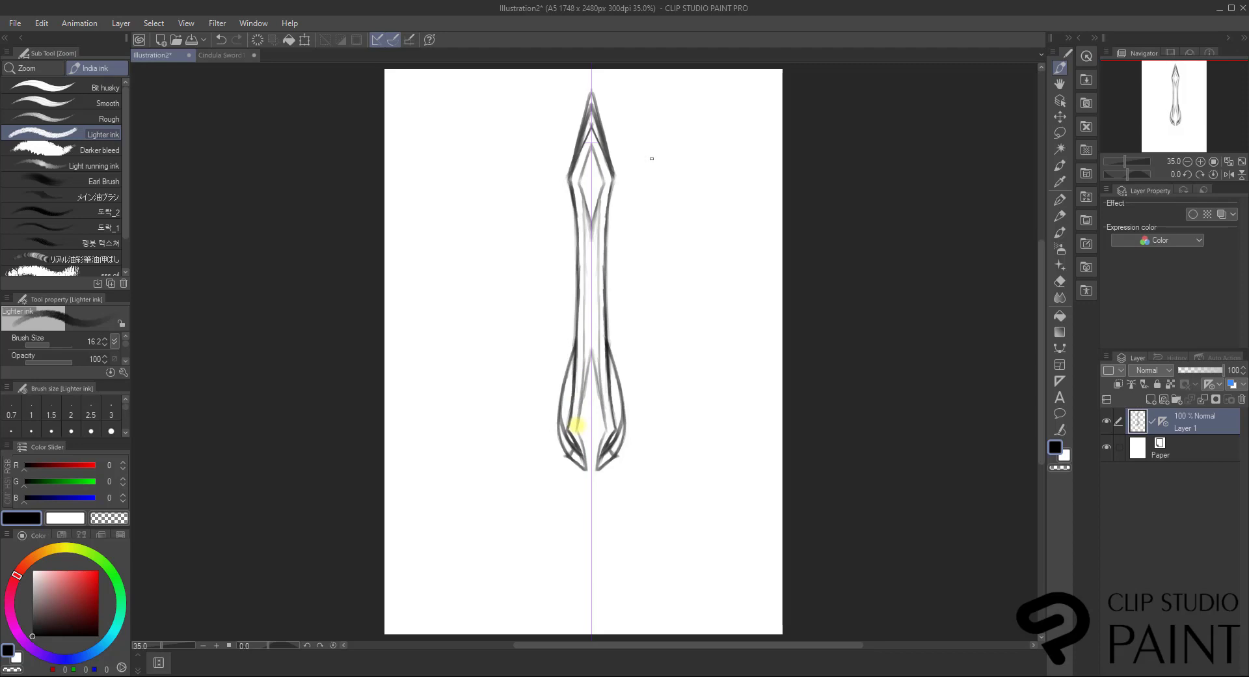
Draw a small square joining the points at the blade's base and light curves sweeping outward on both sides.
drag(583, 460, 599, 461)
mouse_move(584, 458)
mouse_down()
mouse_move(593, 467)
mouse_move(584, 460)
mouse_up()
drag(578, 464, 548, 454)
key(ctrl+z)
key(ctrl+z)
drag(567, 453, 524, 468)
key(ctrl+z)
key(ctrl+z)
key(ctrl+z)
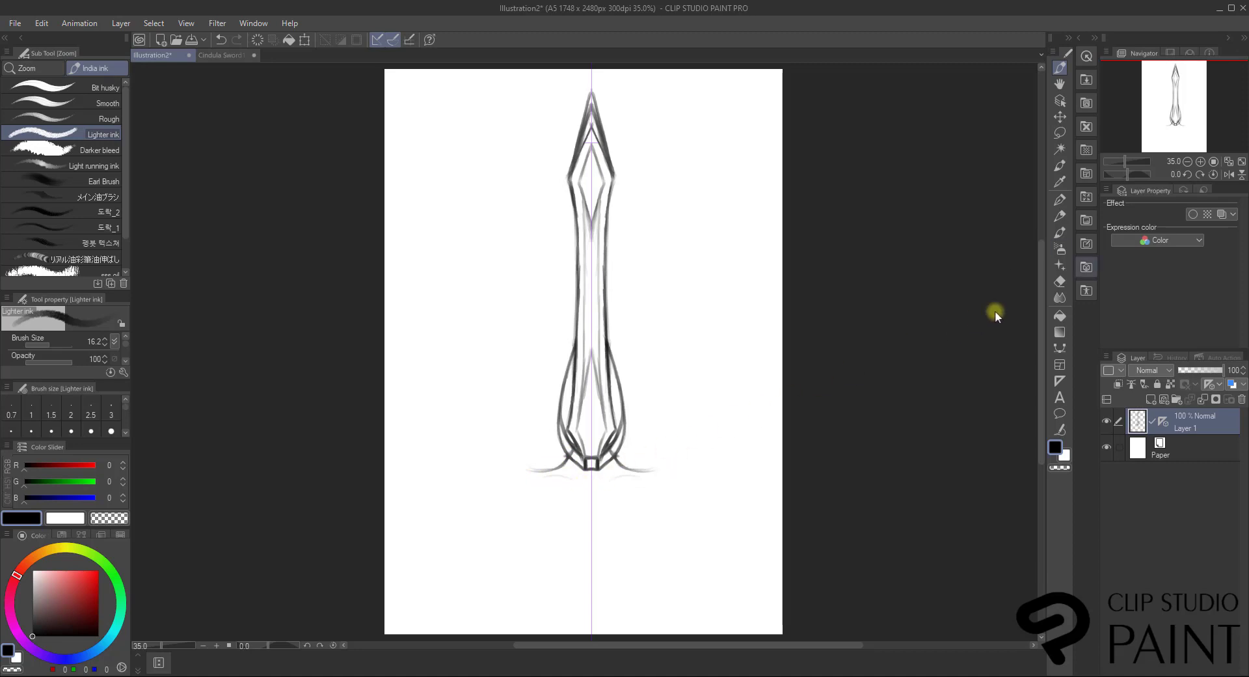
Reduce the Soft eraser to size 15 and erase the top and sides of the small square at the blade's base.
click(1060, 281)
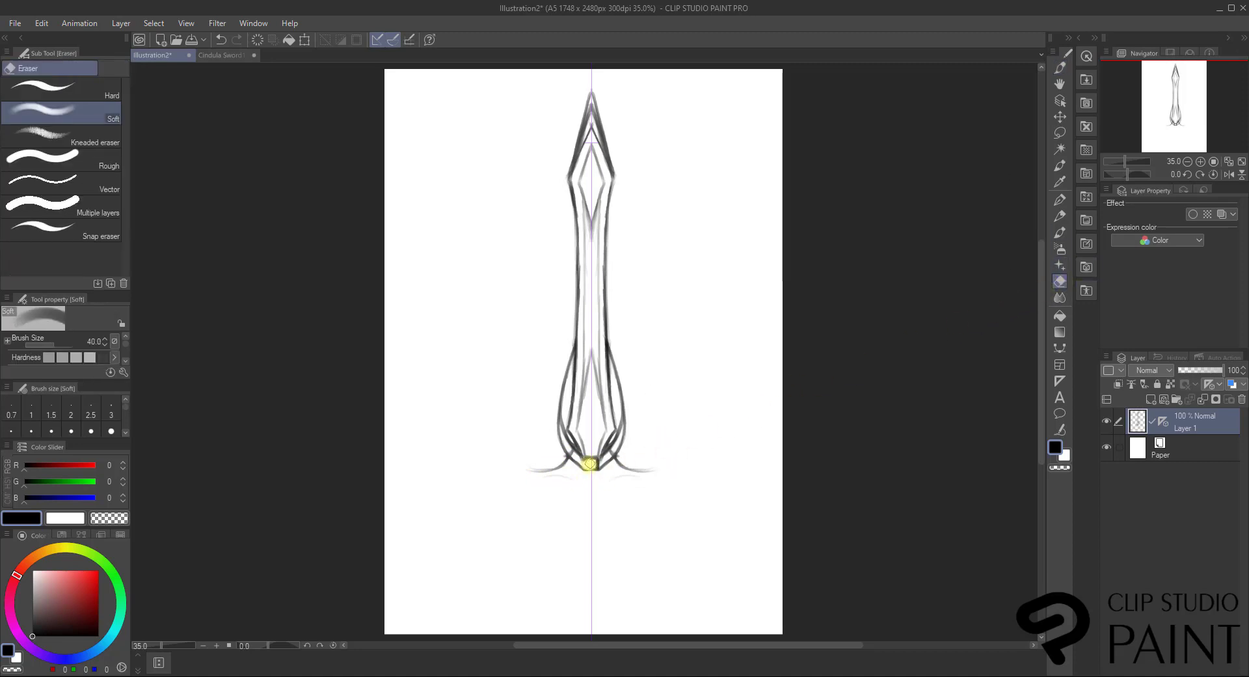
drag(591, 463, 602, 463)
key(ctrl+z)
key([)
key([)
key([)
key([)
key([)
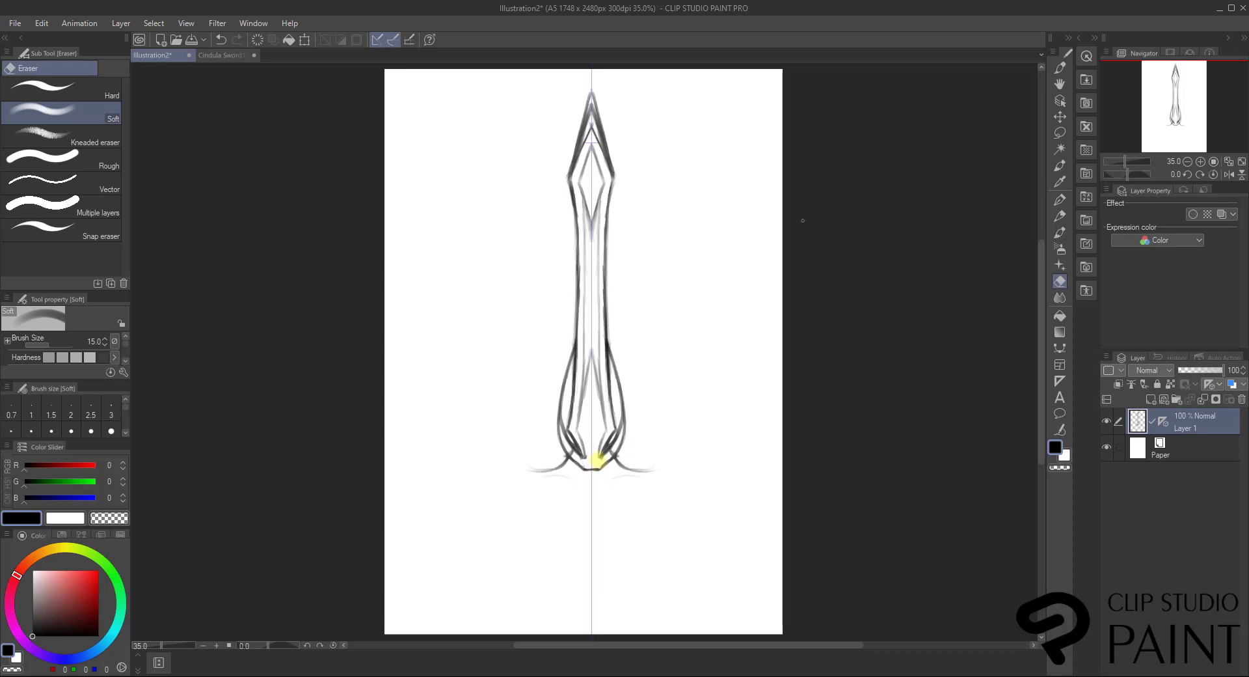
Redraw the converging inner lines at the blade's base with the Lighter ink brush and tidy them with the Soft eraser.
click(1061, 67)
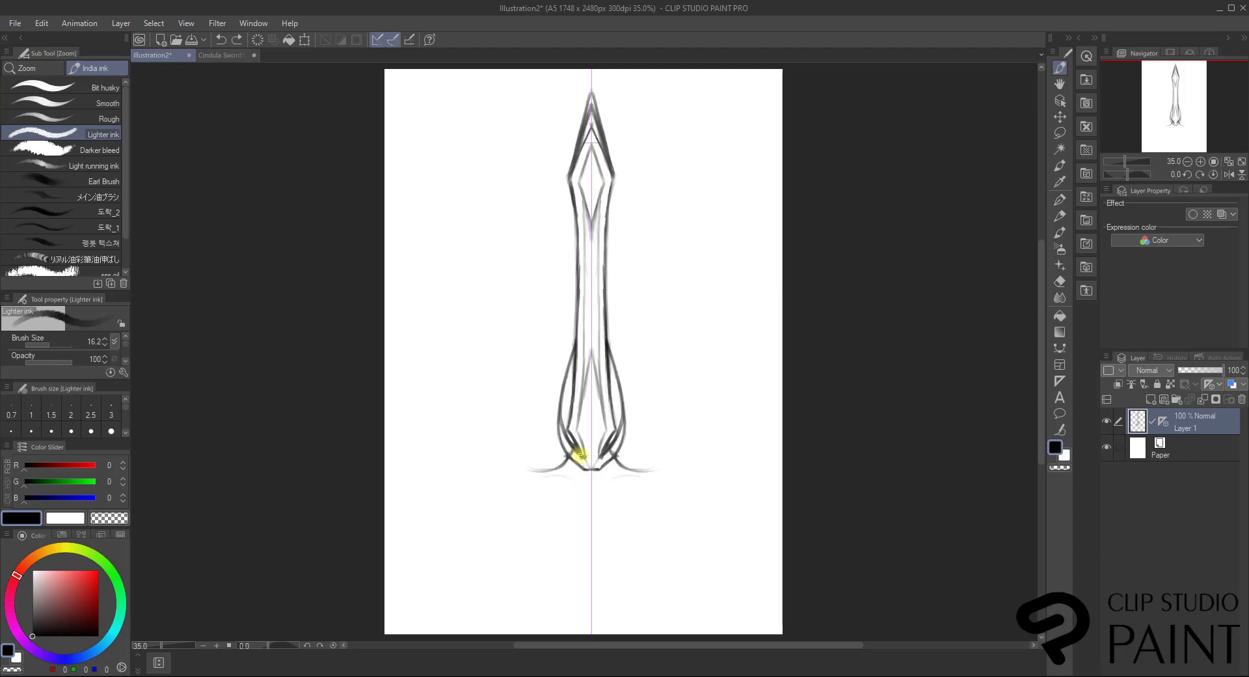
drag(581, 455, 587, 468)
click(1060, 281)
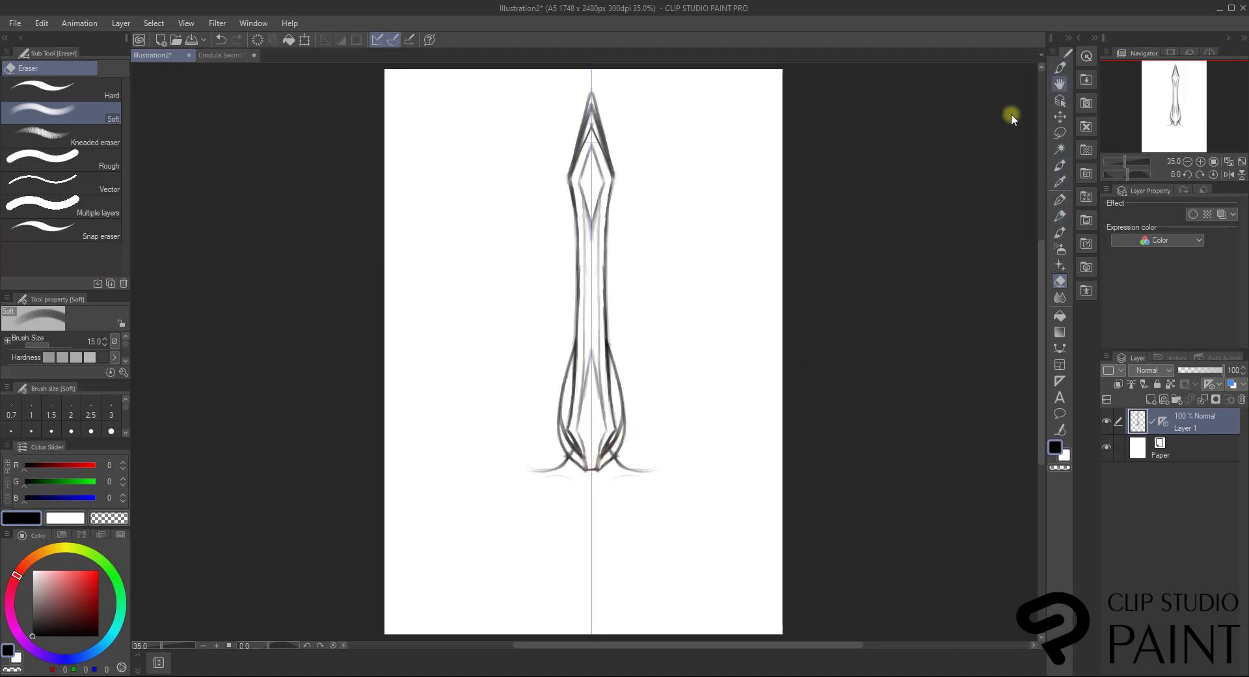
Draw a smaller diamond inside the upper one and close the lower blade's inner shape into a diamond.
click(1061, 70)
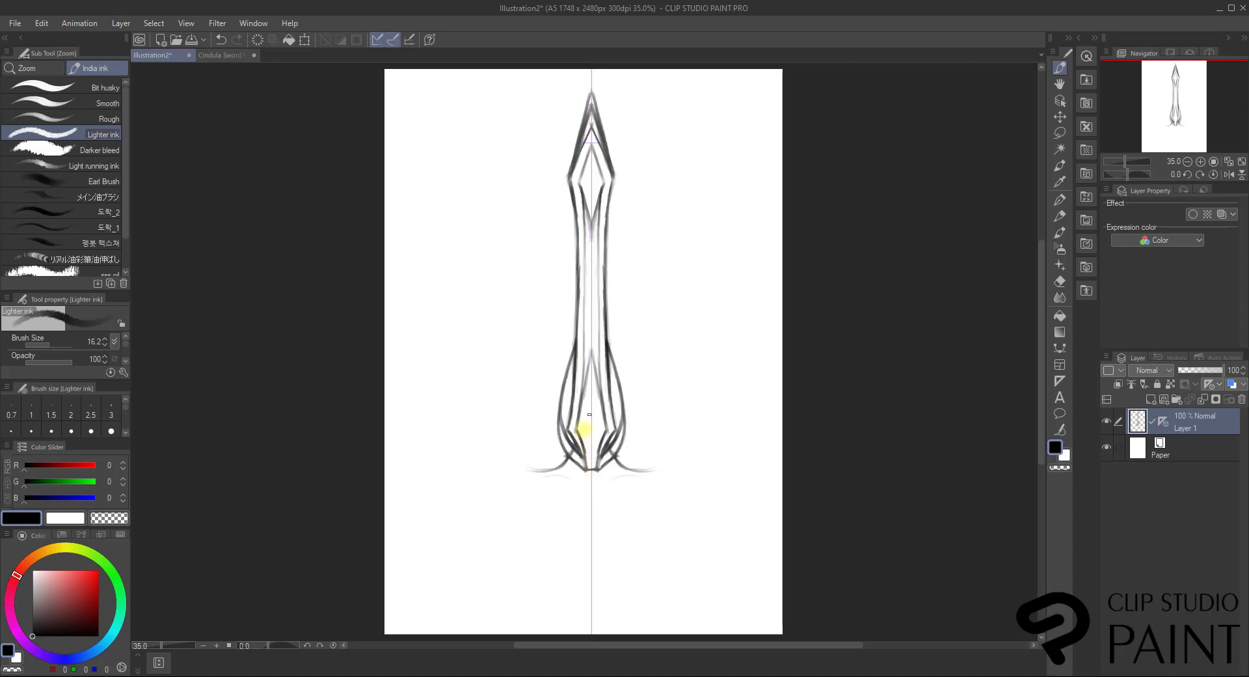
mouse_move(583, 425)
mouse_down()
mouse_move(591, 454)
mouse_move(592, 391)
mouse_up()
mouse_move(586, 179)
mouse_down()
mouse_move(591, 199)
mouse_move(591, 162)
mouse_move(589, 197)
mouse_up()
click(1061, 282)
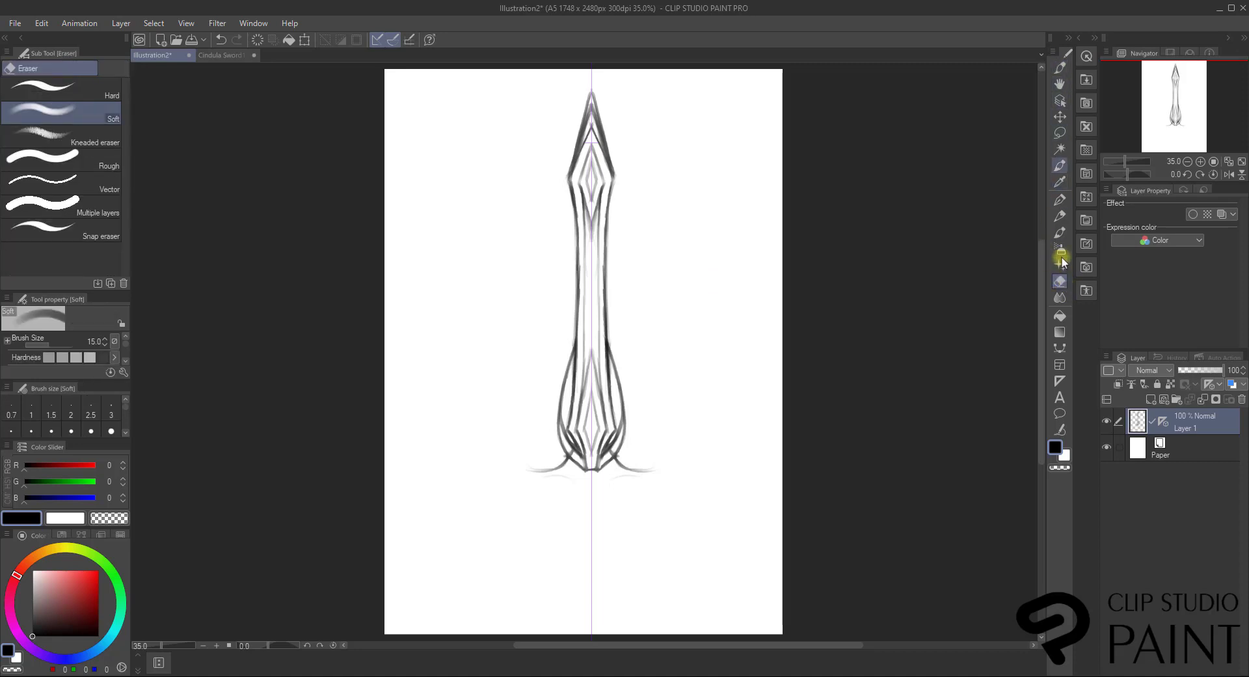
Draw an upright oval below the blade with rounded lobes beside it and feathery curls flaring along the blade's base.
click(1061, 67)
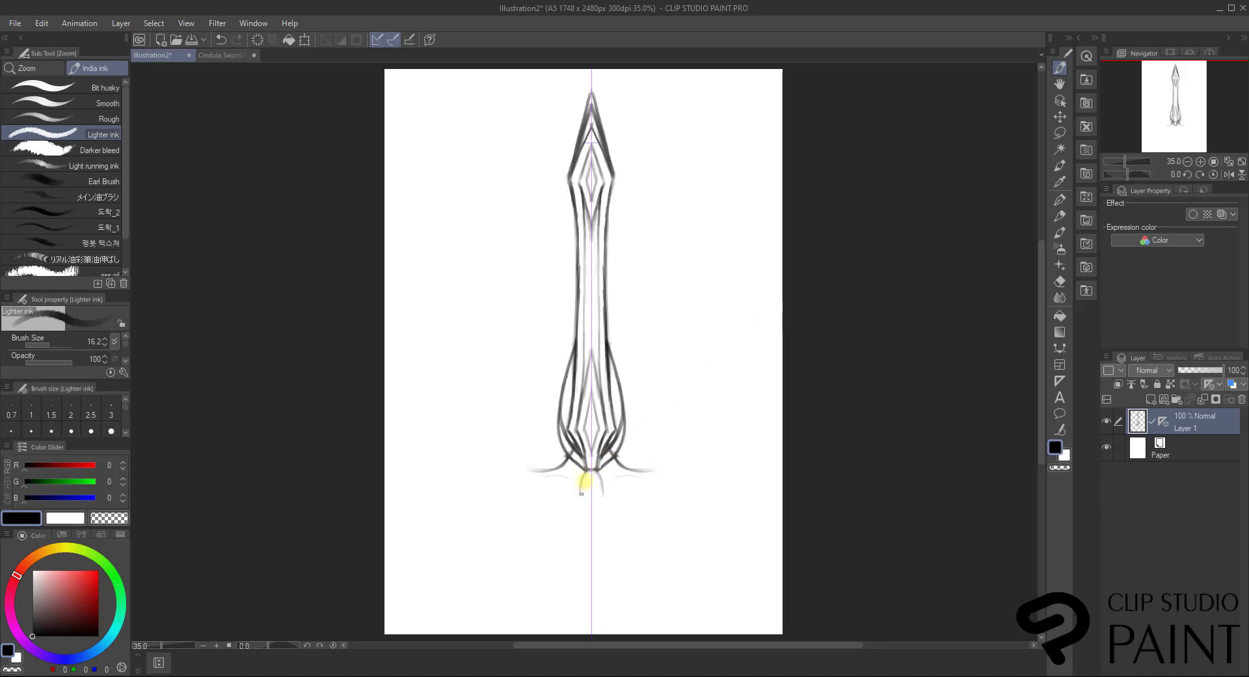
mouse_move(582, 493)
mouse_down()
mouse_move(580, 475)
mouse_move(585, 511)
mouse_move(587, 474)
mouse_move(591, 510)
mouse_up()
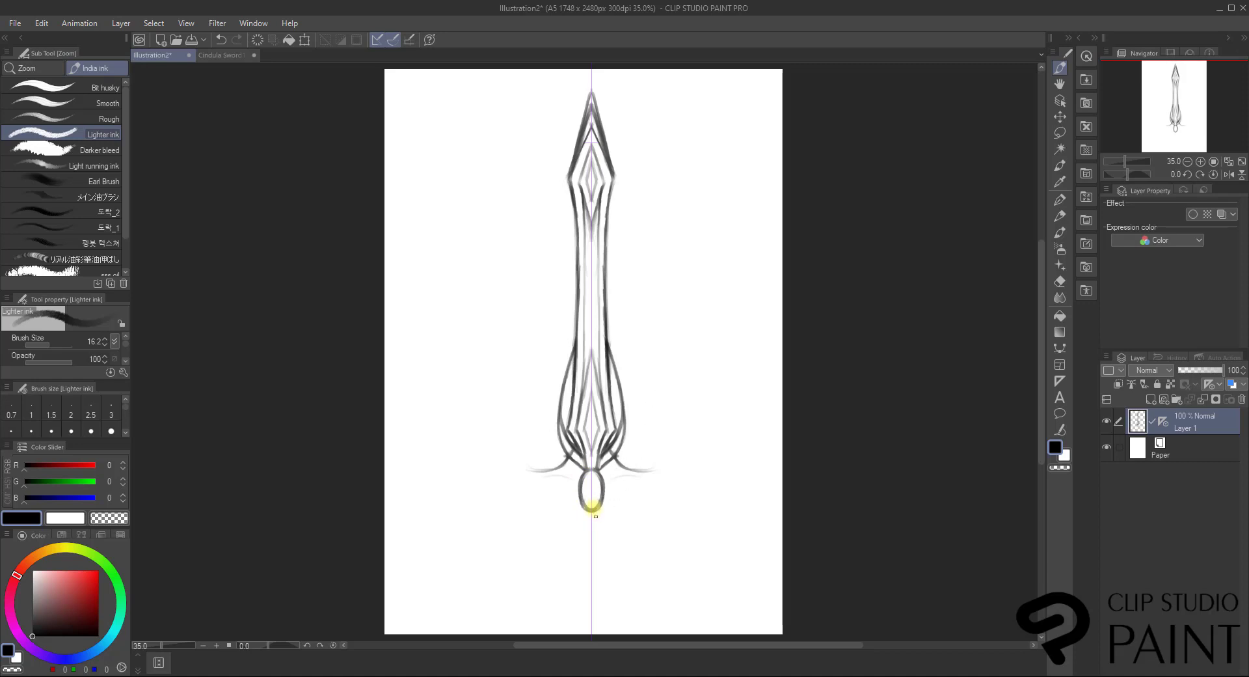
mouse_move(591, 507)
mouse_down()
mouse_move(585, 468)
mouse_move(574, 515)
mouse_move(589, 510)
mouse_move(570, 495)
mouse_move(571, 509)
mouse_move(584, 470)
mouse_move(569, 510)
mouse_move(614, 484)
mouse_move(592, 475)
mouse_move(589, 498)
mouse_move(587, 477)
mouse_move(609, 511)
mouse_move(601, 474)
mouse_move(612, 502)
mouse_move(625, 490)
mouse_move(610, 453)
mouse_move(635, 457)
mouse_move(608, 482)
mouse_move(604, 467)
mouse_move(624, 464)
mouse_move(607, 478)
mouse_move(609, 467)
mouse_move(614, 480)
mouse_move(609, 466)
mouse_move(626, 474)
mouse_move(634, 460)
mouse_move(616, 456)
mouse_move(633, 451)
mouse_move(636, 390)
mouse_move(624, 450)
mouse_move(646, 423)
mouse_move(638, 412)
mouse_move(633, 436)
mouse_move(622, 397)
mouse_move(558, 409)
mouse_move(555, 396)
mouse_move(558, 410)
mouse_move(618, 418)
mouse_move(617, 363)
mouse_up()
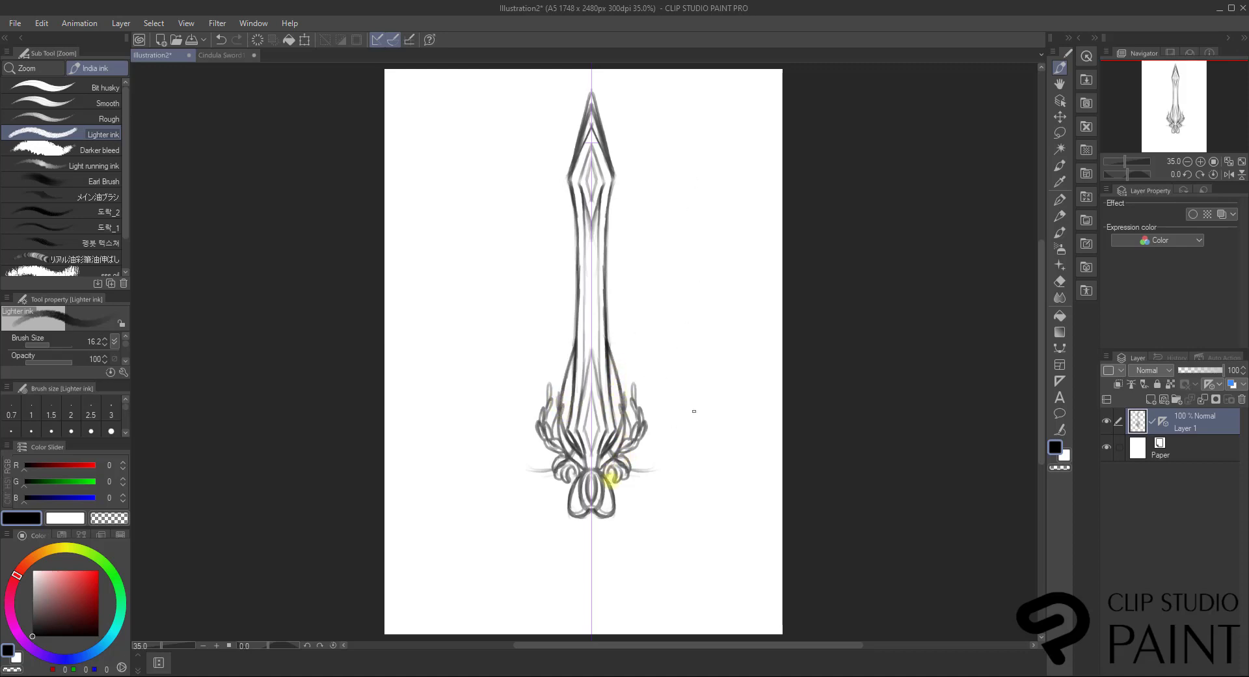
drag(591, 475, 606, 495)
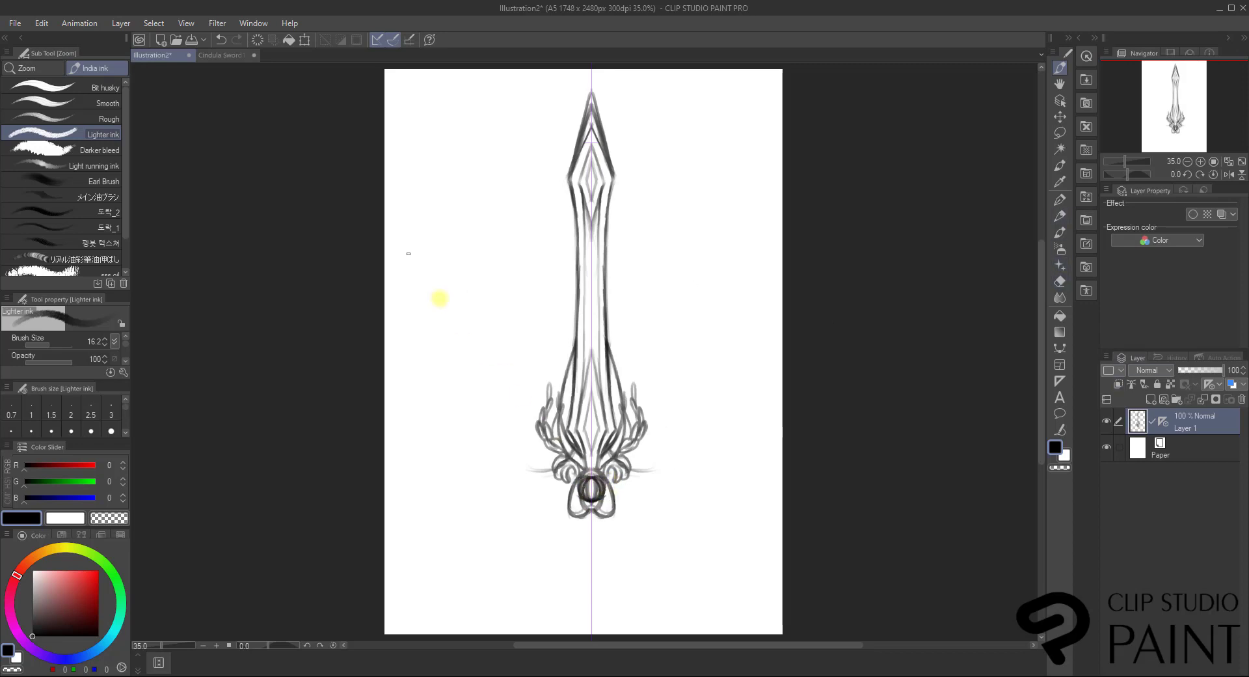
click(222, 41)
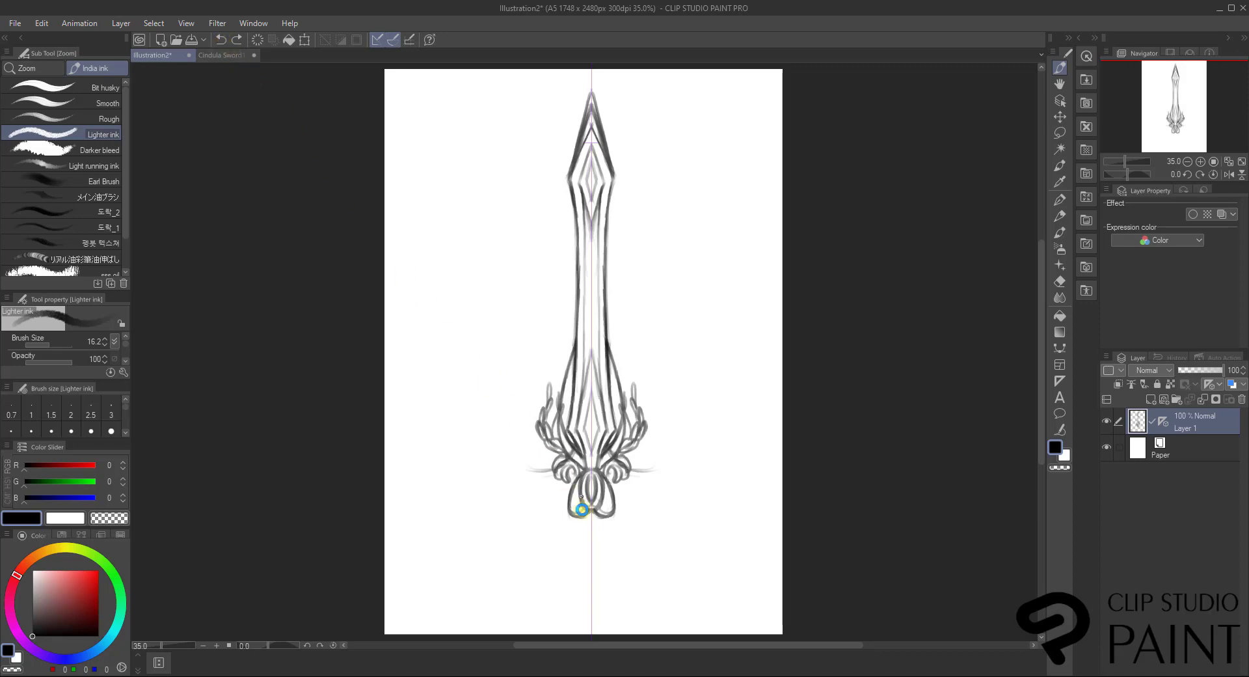
Add dense leaf-like scrollwork around the oval and out to both sides, and a small diamond below it.
mouse_move(585, 508)
mouse_down()
mouse_move(581, 477)
mouse_move(572, 502)
mouse_up()
drag(591, 462, 596, 464)
mouse_move(596, 464)
mouse_down()
mouse_move(647, 451)
mouse_move(634, 451)
mouse_move(645, 485)
mouse_move(628, 471)
mouse_move(693, 465)
mouse_move(605, 484)
mouse_move(630, 504)
mouse_move(612, 509)
mouse_move(614, 525)
mouse_move(621, 494)
mouse_move(621, 520)
mouse_move(630, 505)
mouse_move(618, 493)
mouse_move(623, 503)
mouse_up()
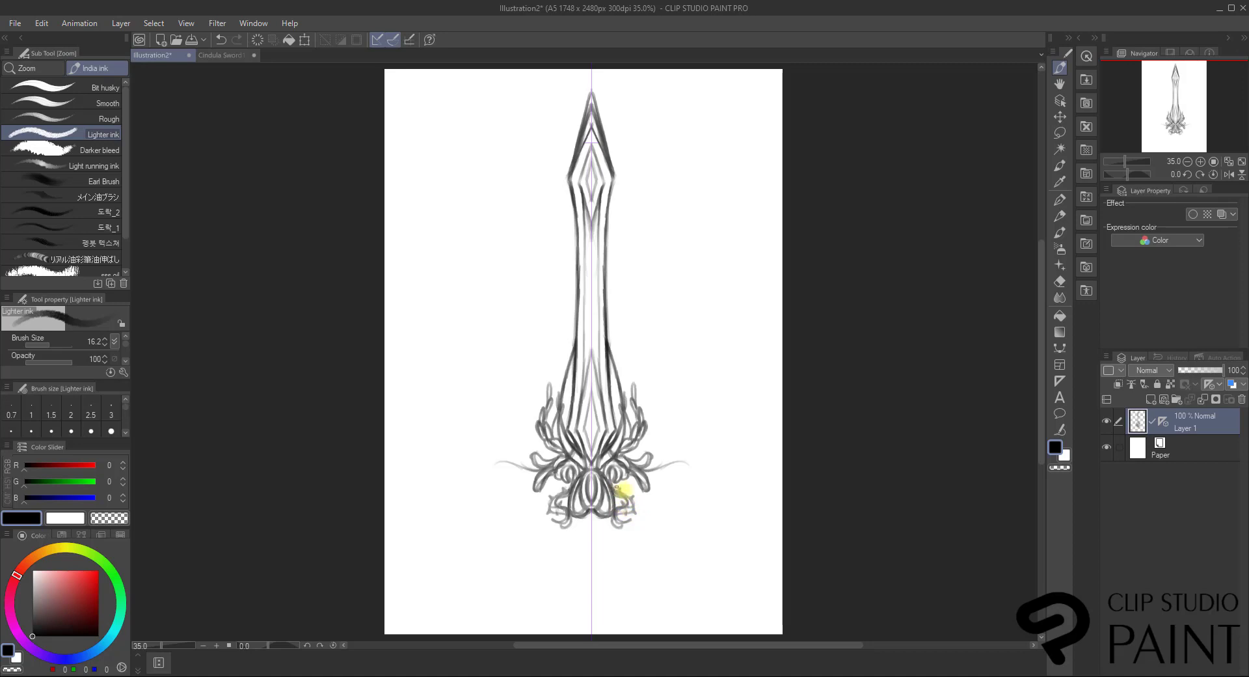
click(221, 39)
mouse_move(618, 489)
mouse_down()
mouse_move(631, 475)
mouse_move(626, 489)
mouse_up()
mouse_move(619, 494)
mouse_down()
mouse_move(650, 461)
mouse_move(635, 455)
mouse_move(649, 453)
mouse_up()
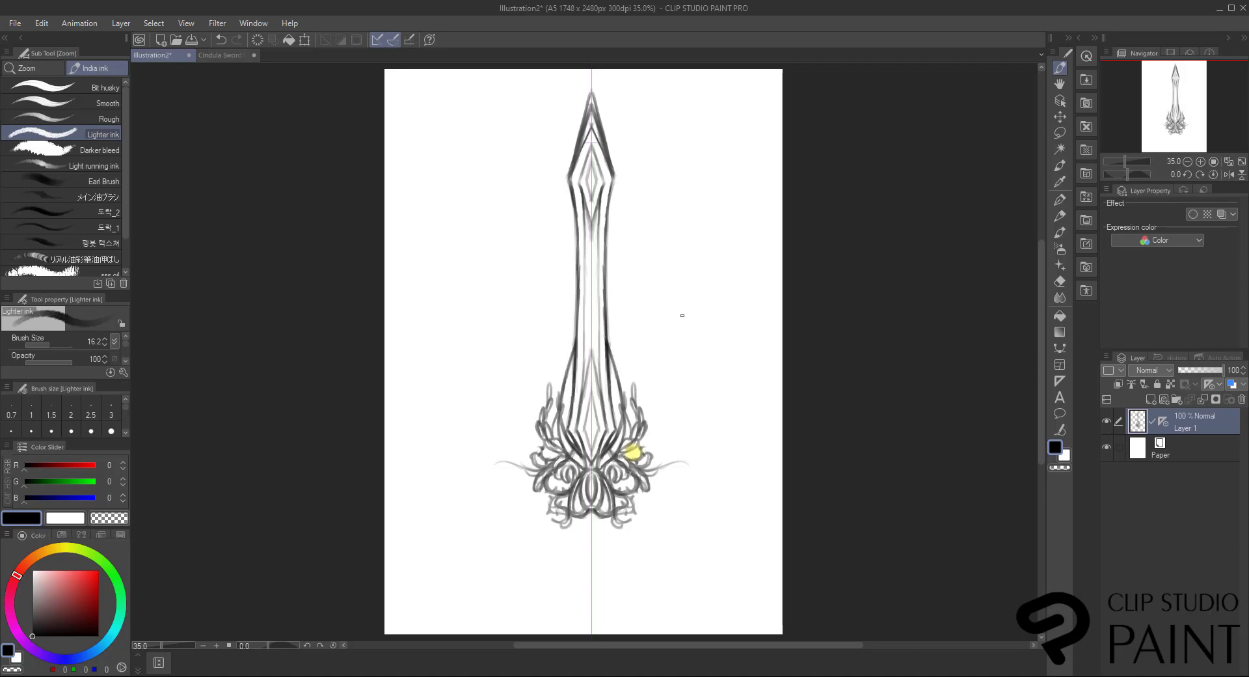
mouse_move(572, 519)
mouse_down()
mouse_move(589, 538)
mouse_move(592, 508)
mouse_up()
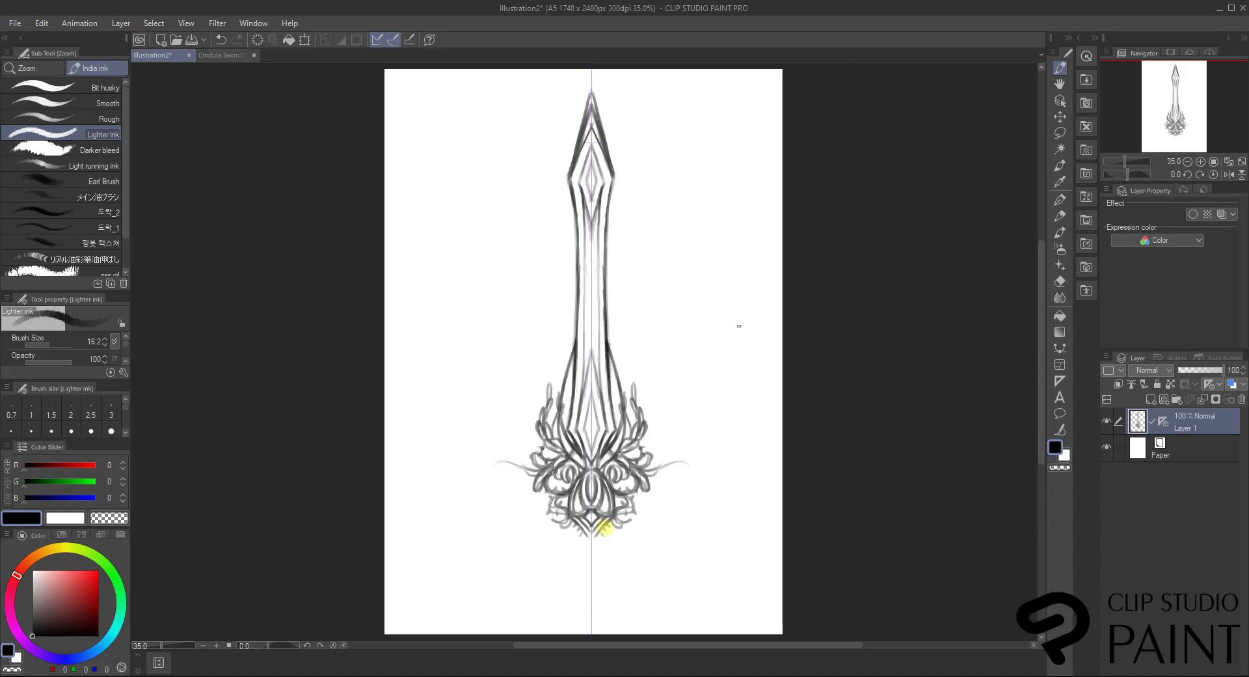
Try slim, pointed crossguard arms extending outward from both sides of the scrollwork, and undo them.
click(1060, 118)
click(1059, 67)
mouse_move(496, 467)
mouse_down()
mouse_move(532, 473)
mouse_move(482, 465)
mouse_move(538, 461)
mouse_up()
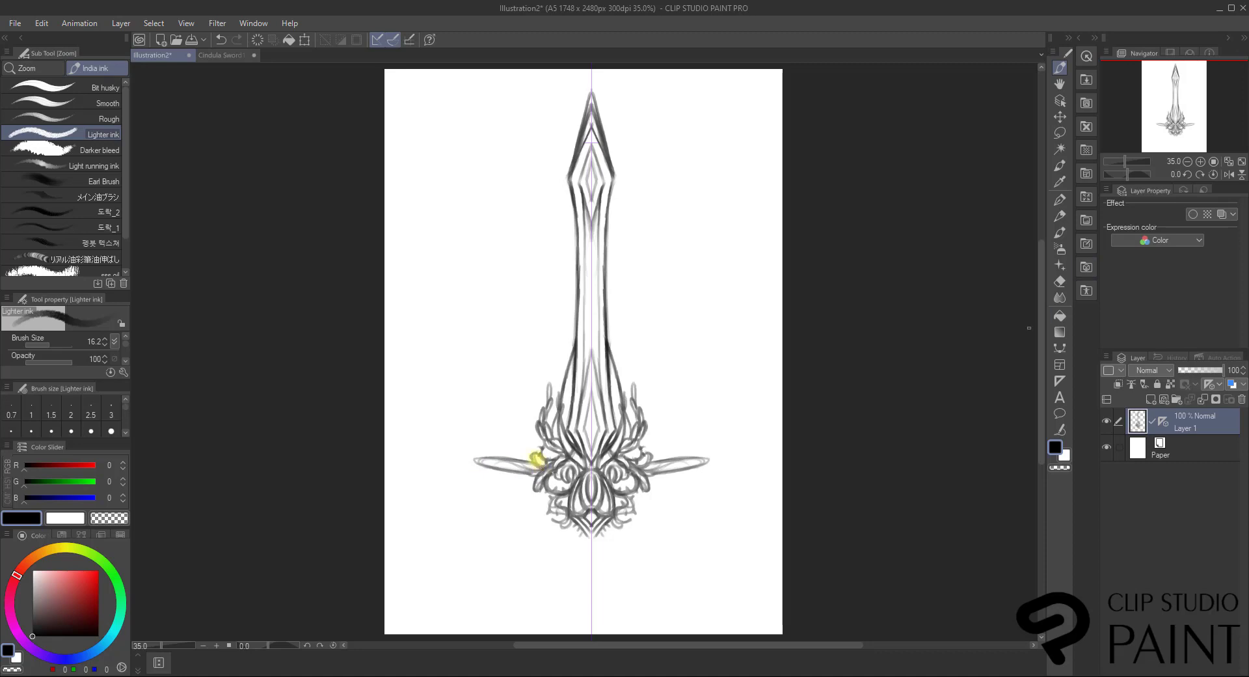
click(222, 39)
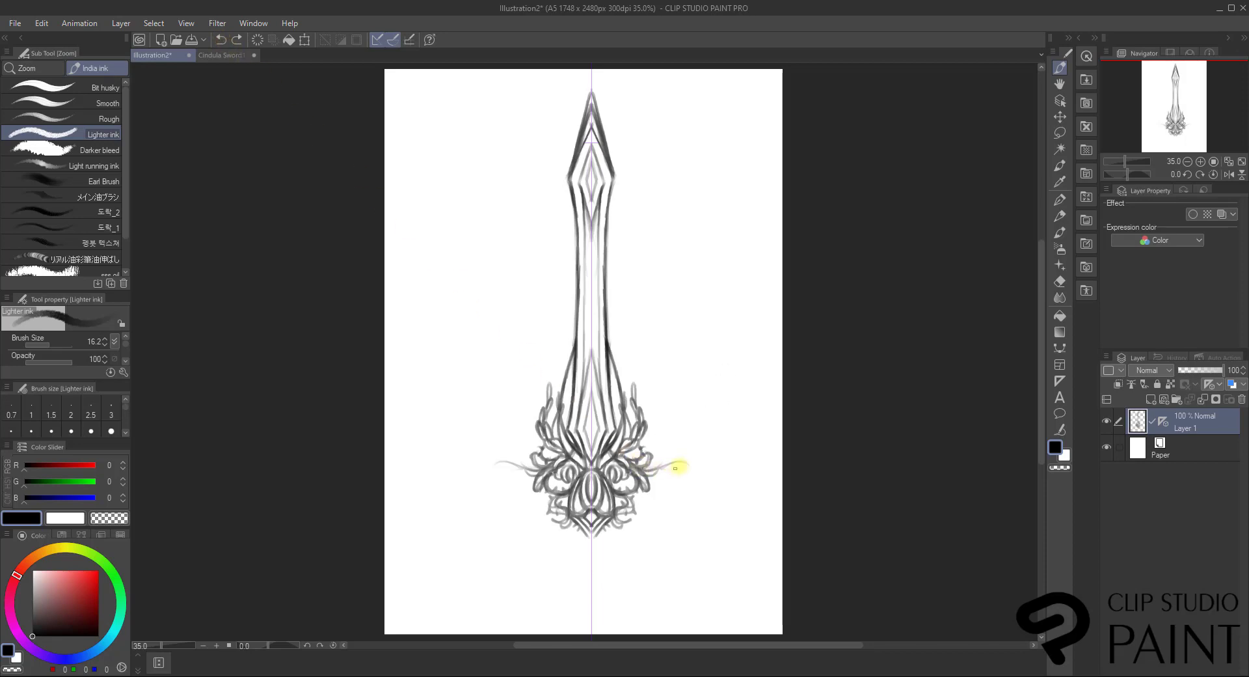
Try broad oval crossguard arms on both sides of the scrollwork, and undo their strokes.
mouse_move(676, 463)
mouse_down()
mouse_move(648, 463)
mouse_move(703, 461)
mouse_move(654, 473)
mouse_move(689, 472)
mouse_move(649, 461)
mouse_move(700, 468)
mouse_move(644, 482)
mouse_move(690, 466)
mouse_move(666, 464)
mouse_move(645, 482)
mouse_move(699, 464)
mouse_move(650, 470)
mouse_move(669, 480)
mouse_move(698, 468)
mouse_move(650, 468)
mouse_move(644, 486)
mouse_move(699, 469)
mouse_up()
key(ctrl+z)
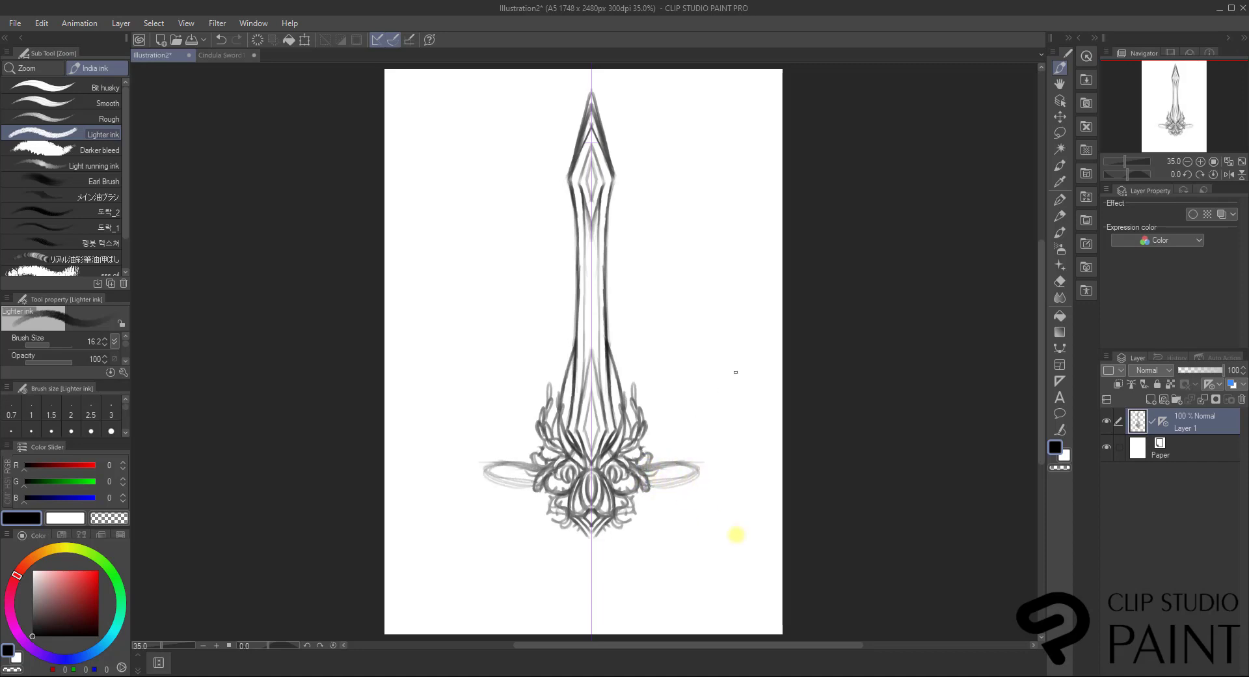
key(alt+Tab)
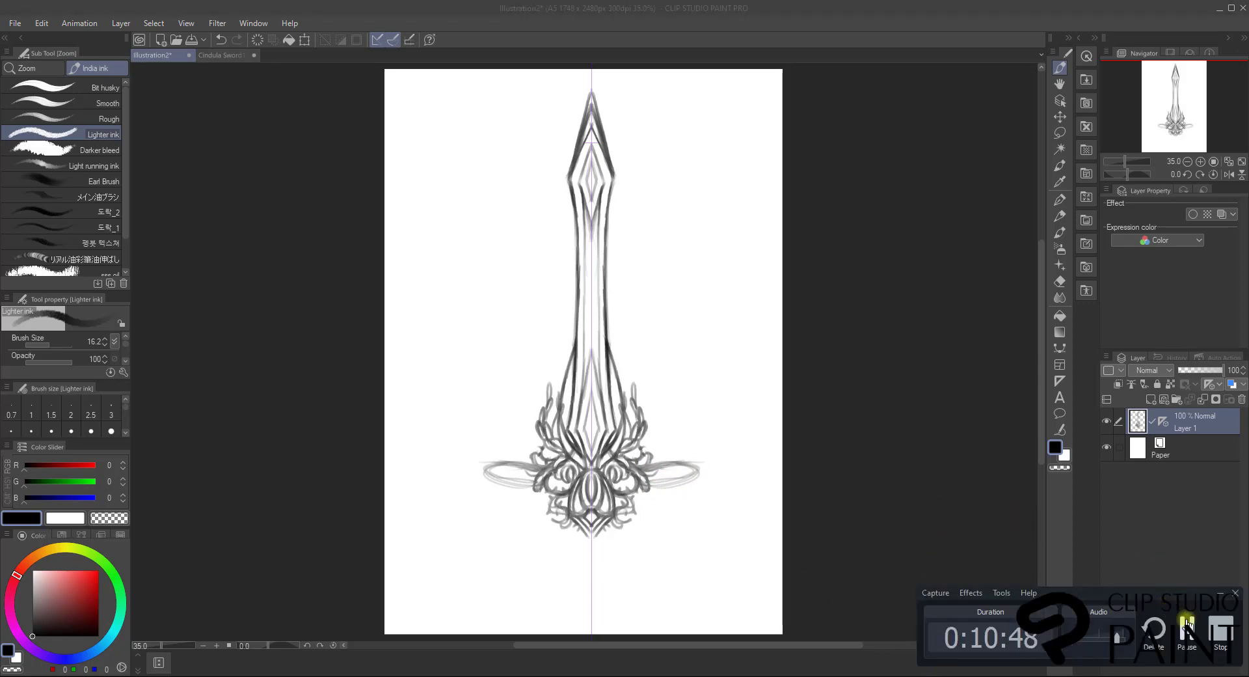
click(1179, 571)
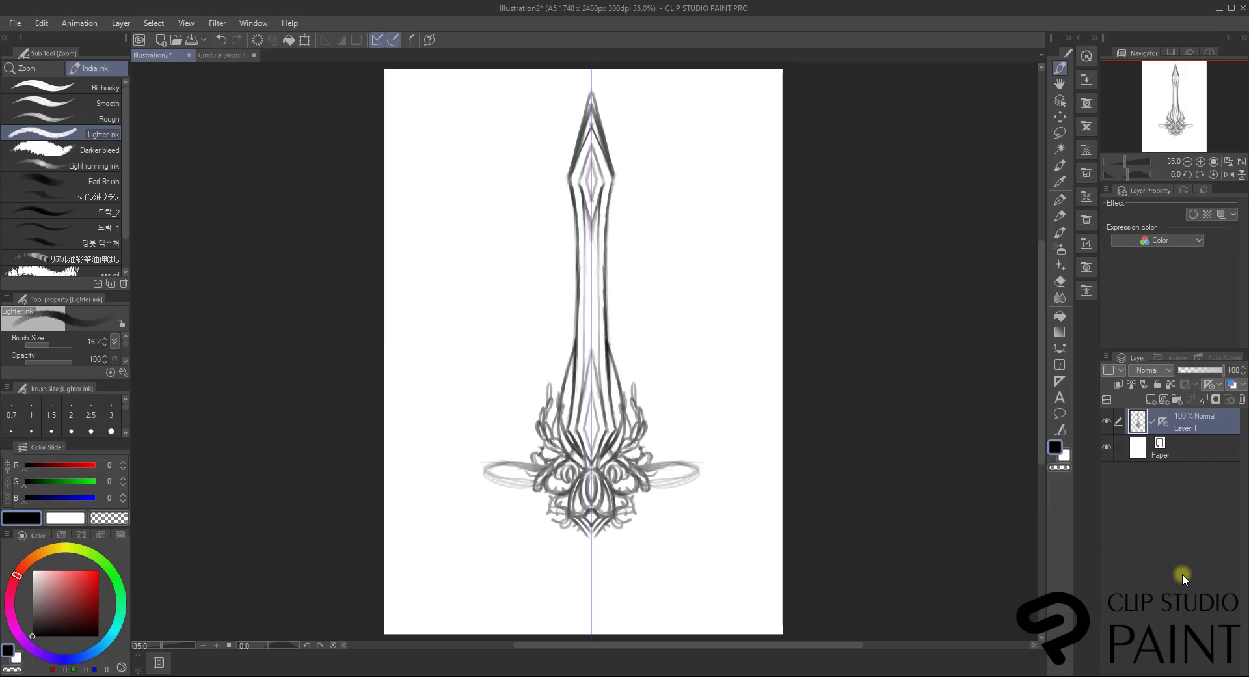
key(ctrl+z)
key(ctrl+z)
key(ctrl+z)
key(ctrl+z)
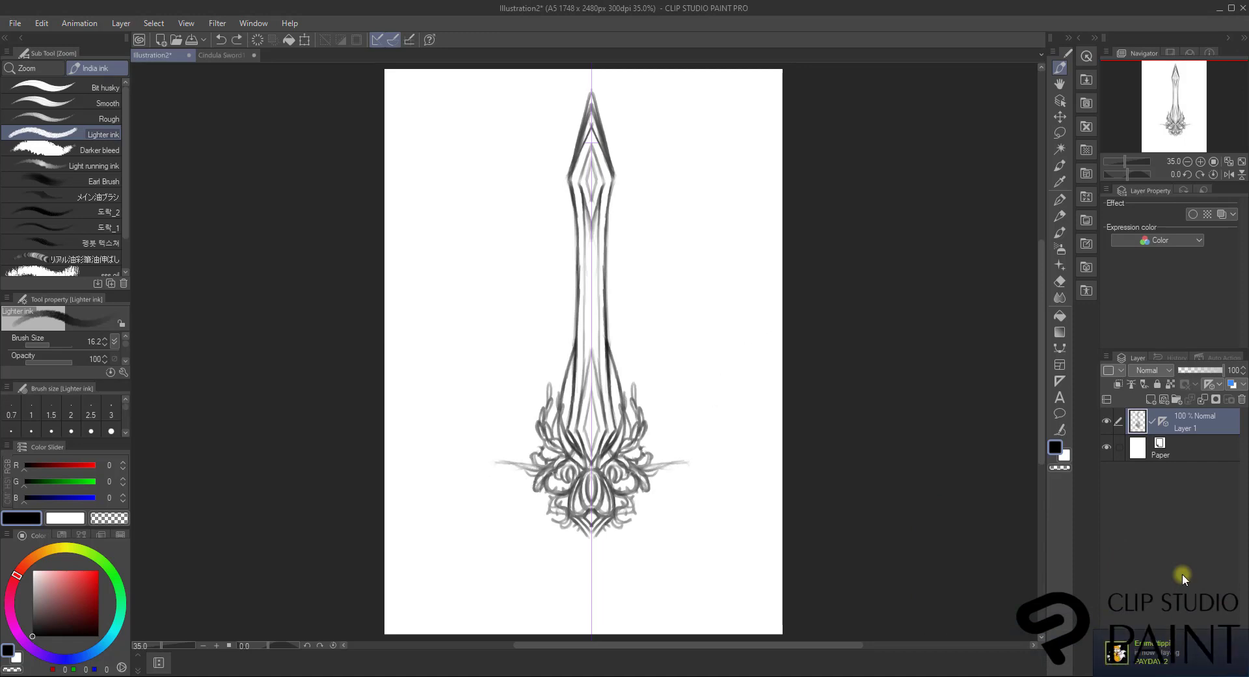
key(ctrl+z)
Try straight crossguard lines running outward from both sides of the scrollwork.
click(1187, 176)
click(1187, 174)
click(1187, 175)
click(1187, 174)
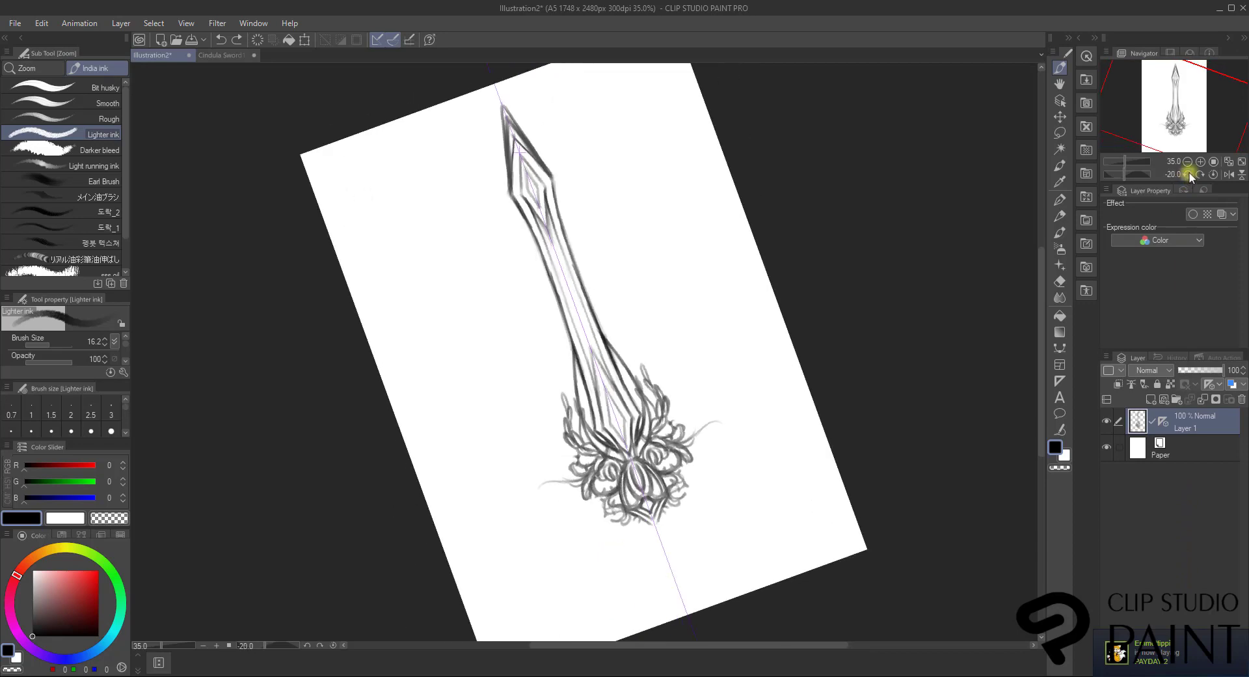
click(1187, 174)
click(1186, 174)
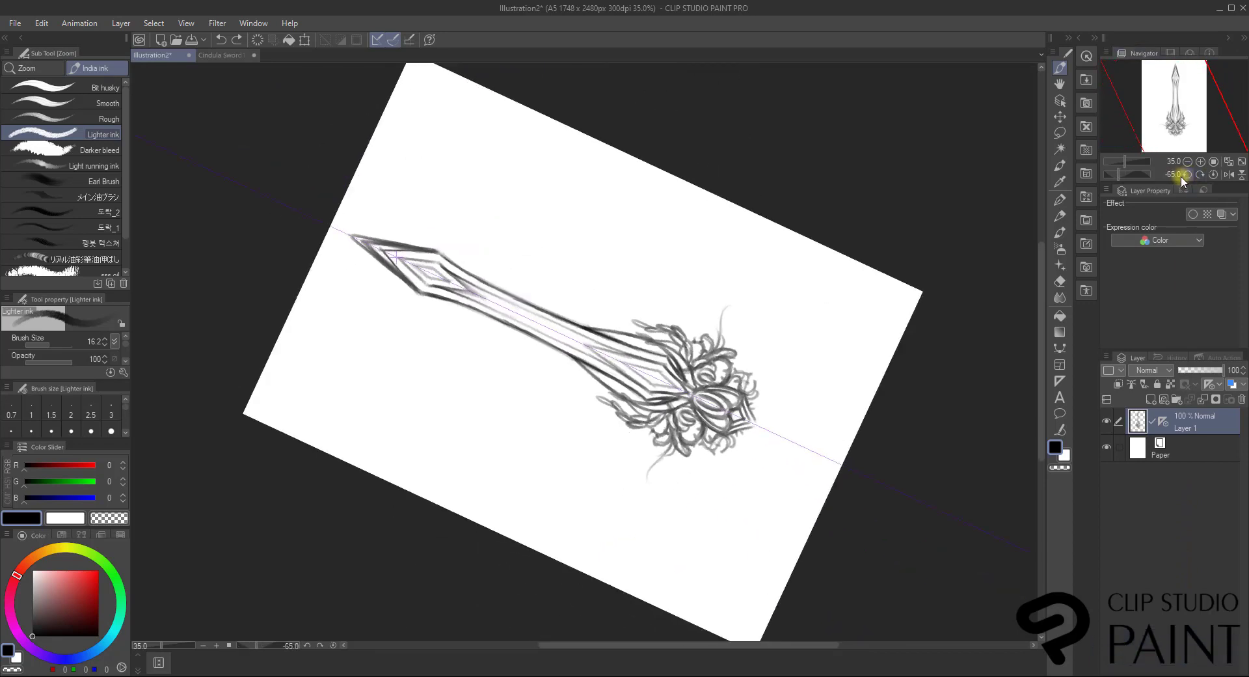
click(1185, 174)
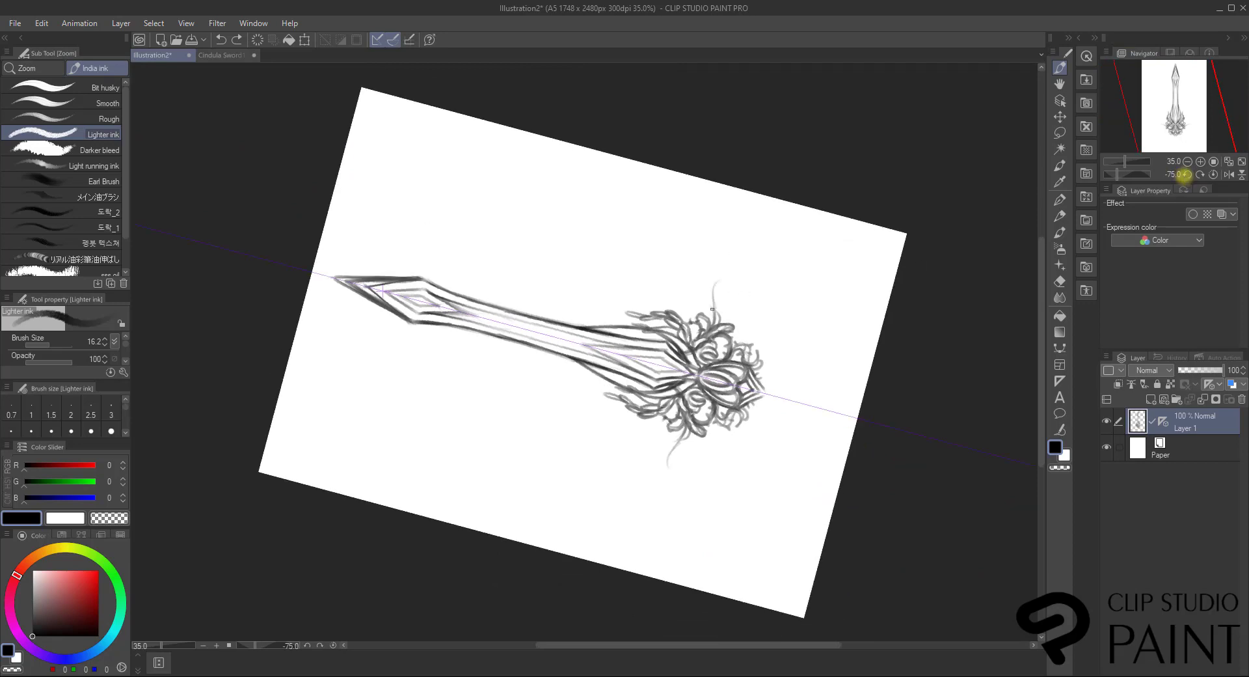
mouse_move(712, 328)
mouse_down()
mouse_move(718, 288)
mouse_move(711, 325)
mouse_move(719, 279)
mouse_move(709, 326)
mouse_move(728, 247)
mouse_move(714, 309)
mouse_up()
key(ctrl+z)
key(ctrl+z)
drag(727, 268, 728, 255)
drag(710, 330, 725, 260)
key(ctrl+z)
key(ctrl+z)
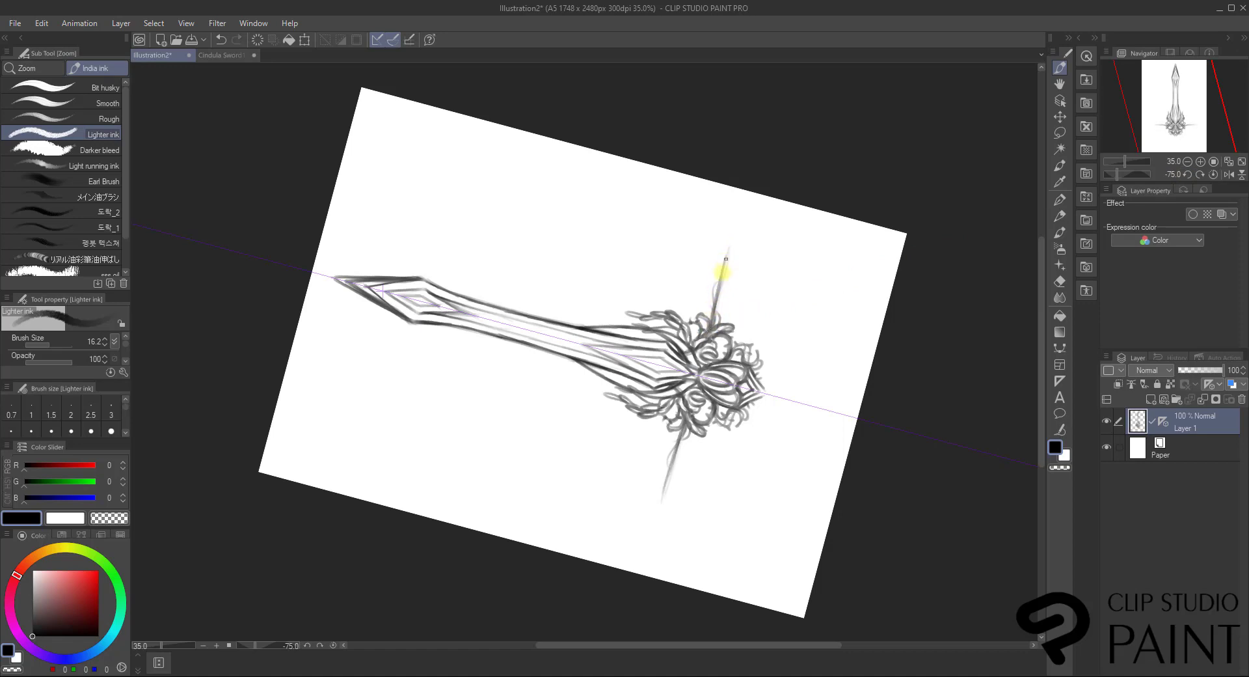
Try outlining straight rectangular crossguard arms with squared ends on both sides of the scrollwork.
mouse_move(709, 332)
mouse_down()
mouse_move(727, 257)
mouse_move(734, 305)
mouse_up()
drag(745, 260, 729, 324)
drag(744, 260, 728, 326)
mouse_move(745, 261)
mouse_down()
mouse_move(723, 329)
mouse_move(732, 310)
mouse_up()
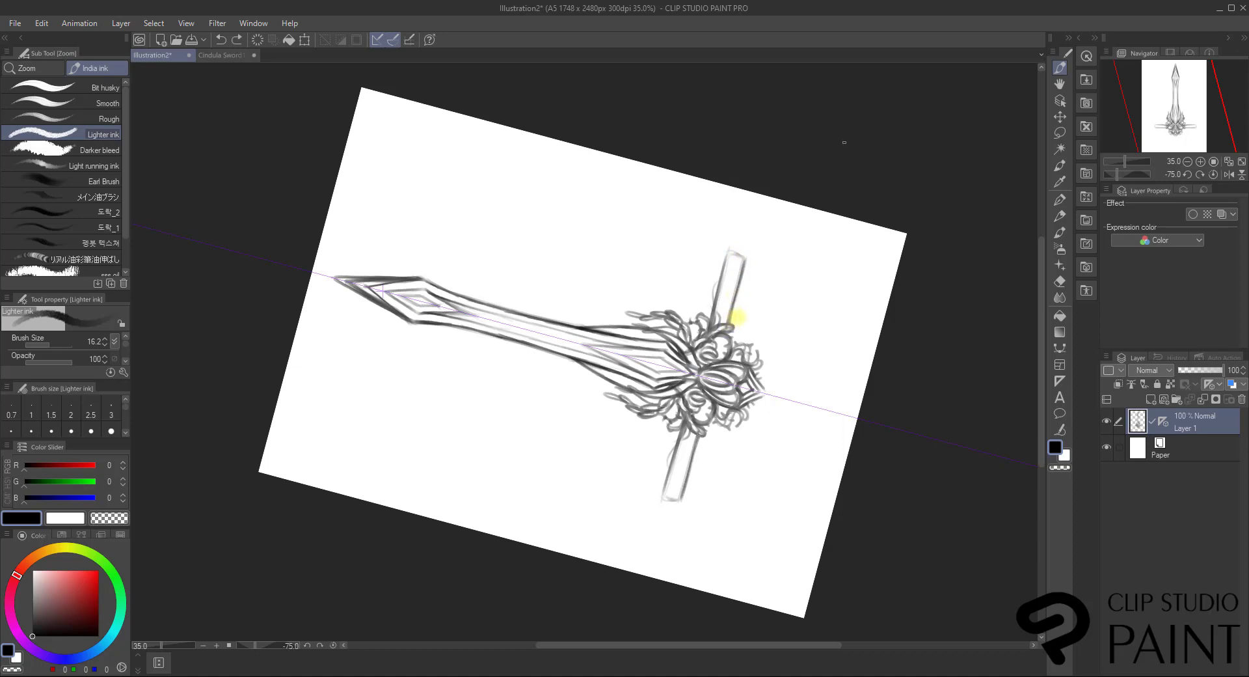
Enlarge the Soft eraser to size 80 and erase the straight crossguard lines and light curves on both sides of the scrollwork.
click(1186, 174)
click(1186, 174)
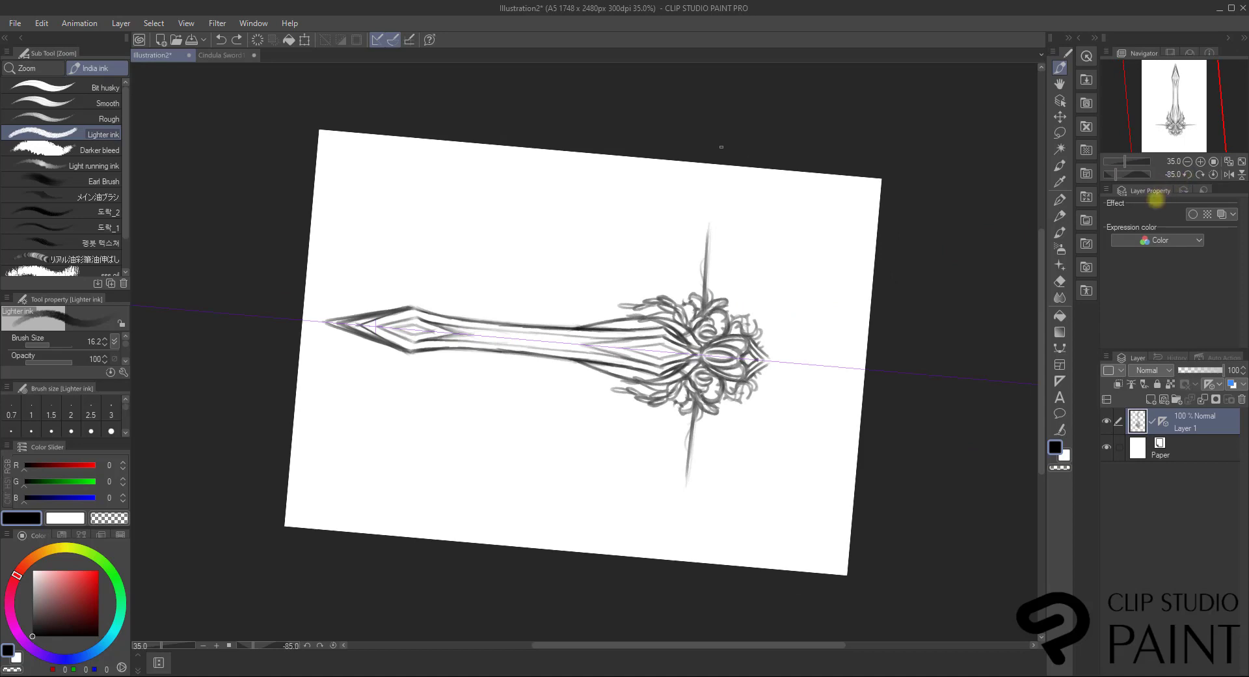
click(1060, 281)
mouse_move(709, 221)
mouse_down()
mouse_move(711, 206)
mouse_move(710, 296)
mouse_up()
key(])
key(])
key(])
key(])
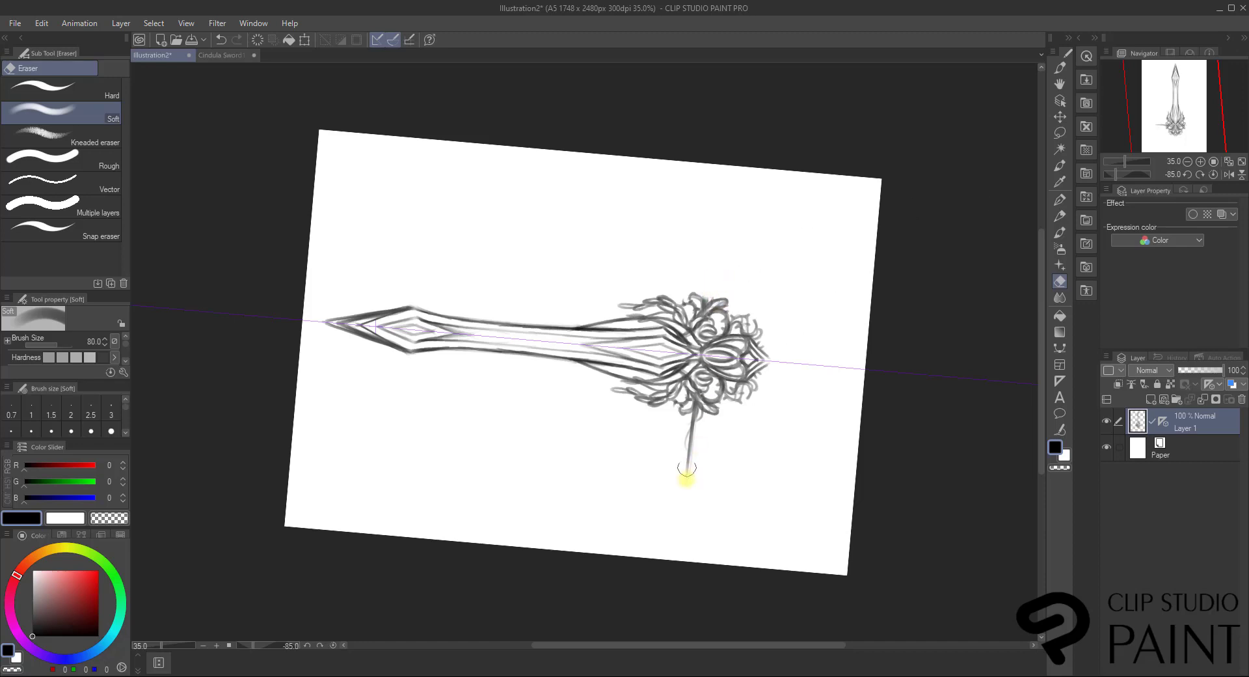
drag(683, 477, 695, 422)
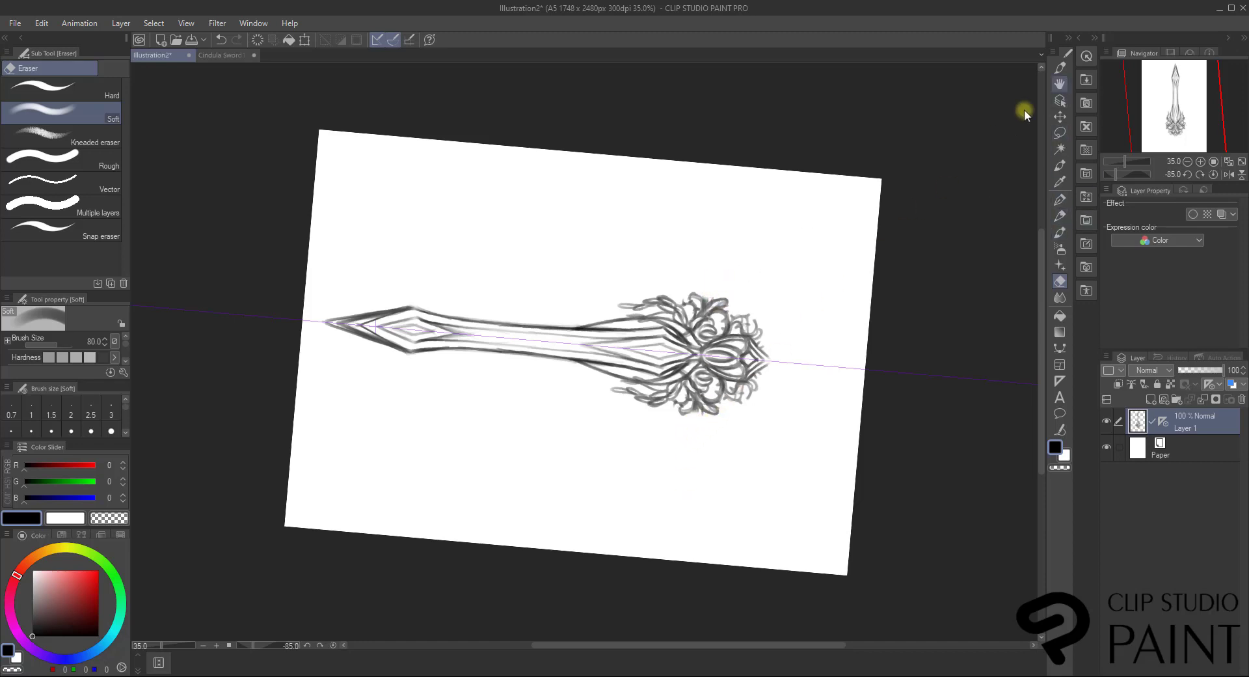
Draw wavy, intertwined tendrils extending outward from both sides of the scrollwork as a crossguard with the Lighter ink brush.
click(1060, 67)
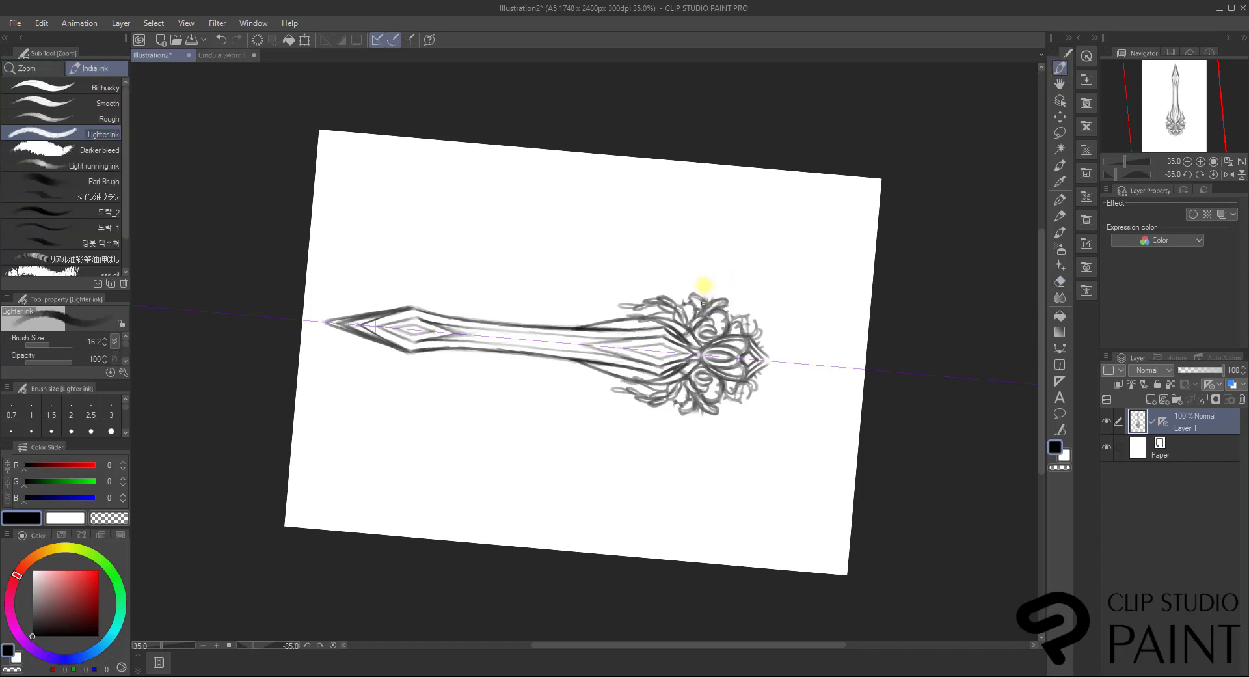
mouse_move(704, 301)
mouse_down()
mouse_move(713, 265)
mouse_move(704, 298)
mouse_move(715, 215)
mouse_move(711, 299)
mouse_move(712, 234)
mouse_up()
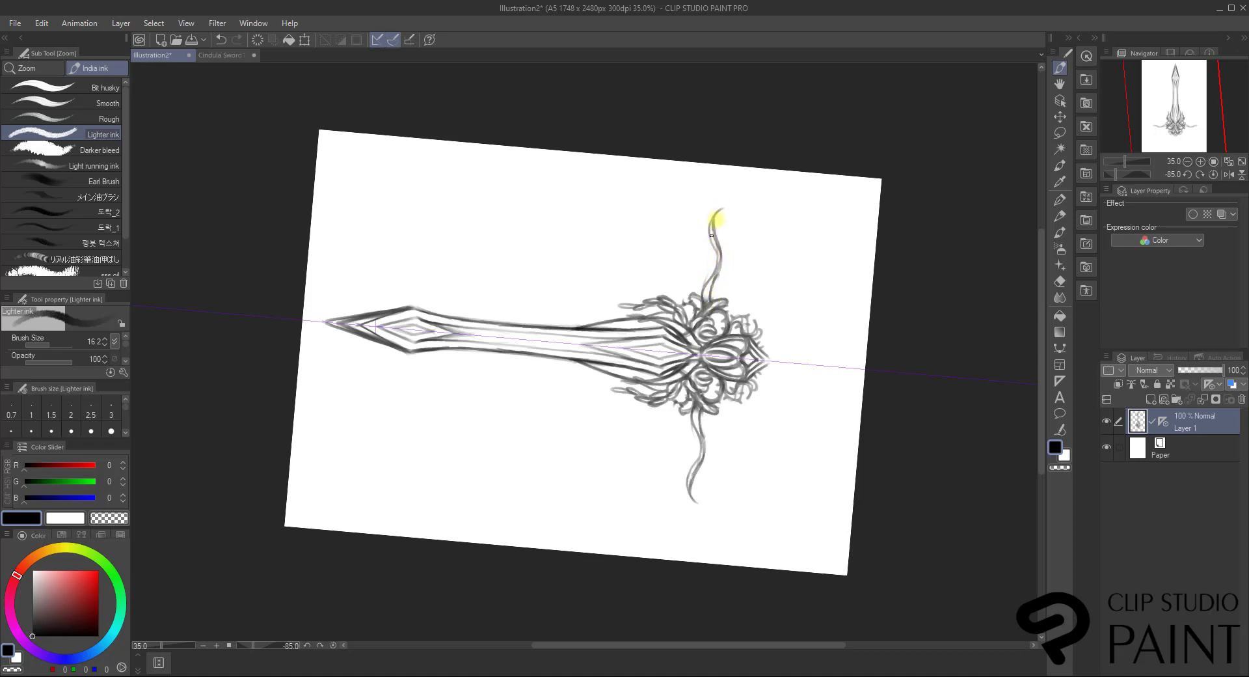
drag(711, 278, 715, 281)
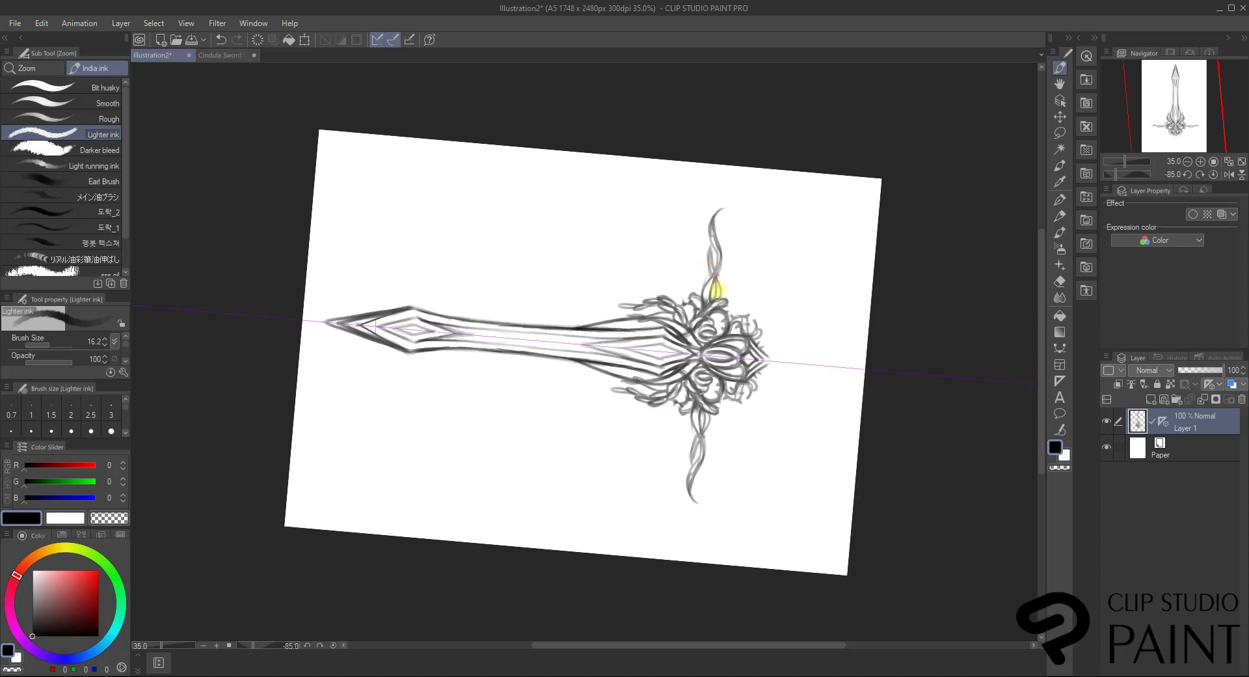
Extend the wavy crossguard tendrils to long tapered tips and add small sprigs along them with the Lighter ink brush.
drag(717, 294, 720, 198)
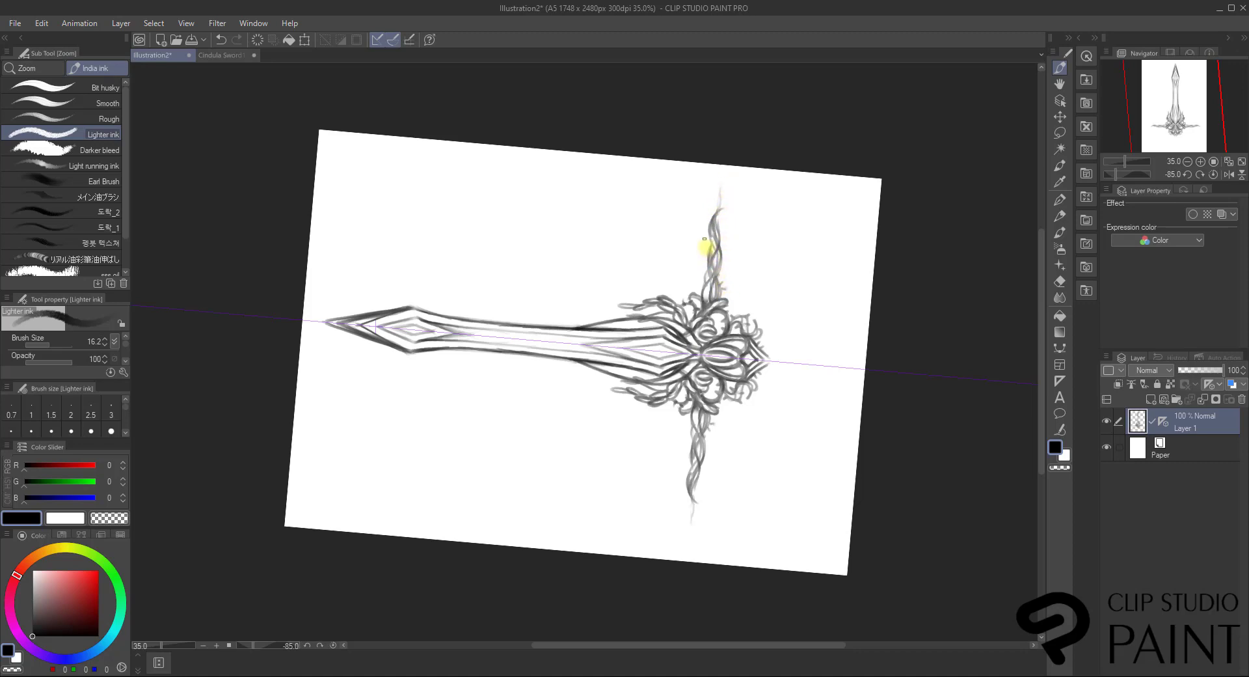
mouse_move(720, 301)
mouse_down()
mouse_move(730, 270)
mouse_move(692, 215)
mouse_move(725, 182)
mouse_up()
mouse_move(713, 281)
mouse_down()
mouse_move(703, 251)
mouse_move(732, 236)
mouse_up()
key(ctrl+z)
mouse_move(706, 303)
mouse_down()
mouse_move(700, 281)
mouse_move(704, 301)
mouse_up()
Reduce the Soft eraser to size 25 and erase the inner diamond lines inside the blade tip.
drag(1205, 174, 1205, 169)
mouse_move(1206, 120)
mouse_down()
mouse_move(1199, 138)
mouse_move(1199, 108)
mouse_up()
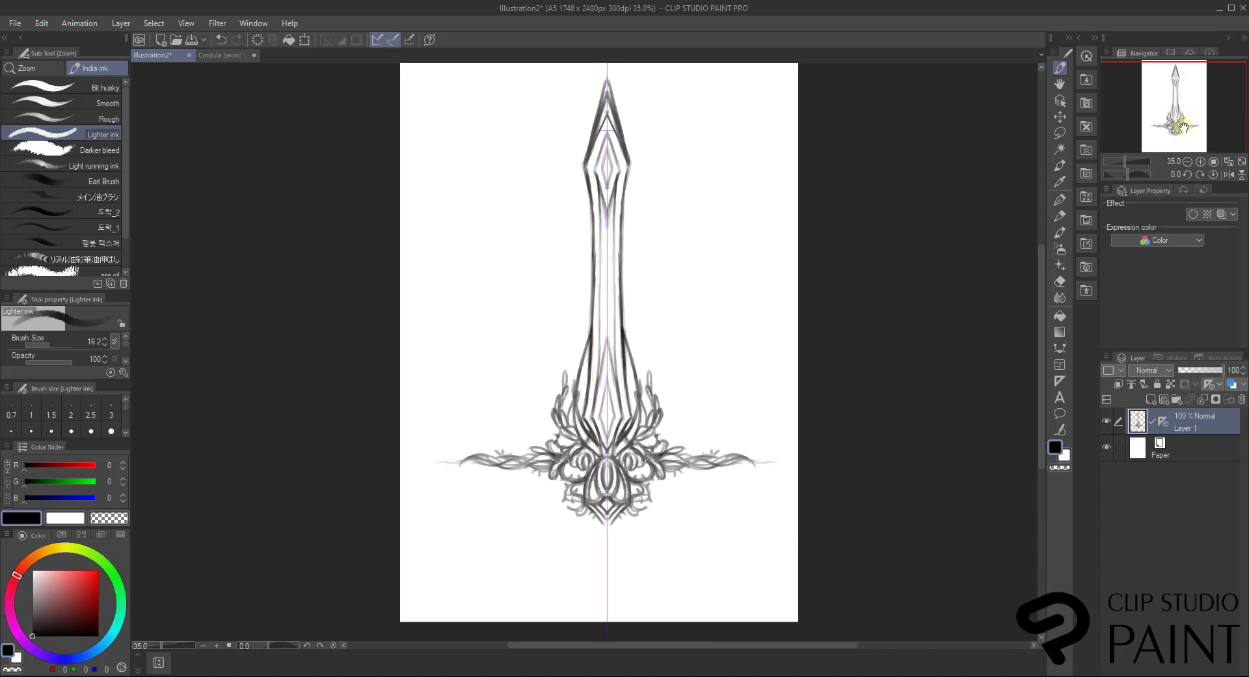
click(1060, 280)
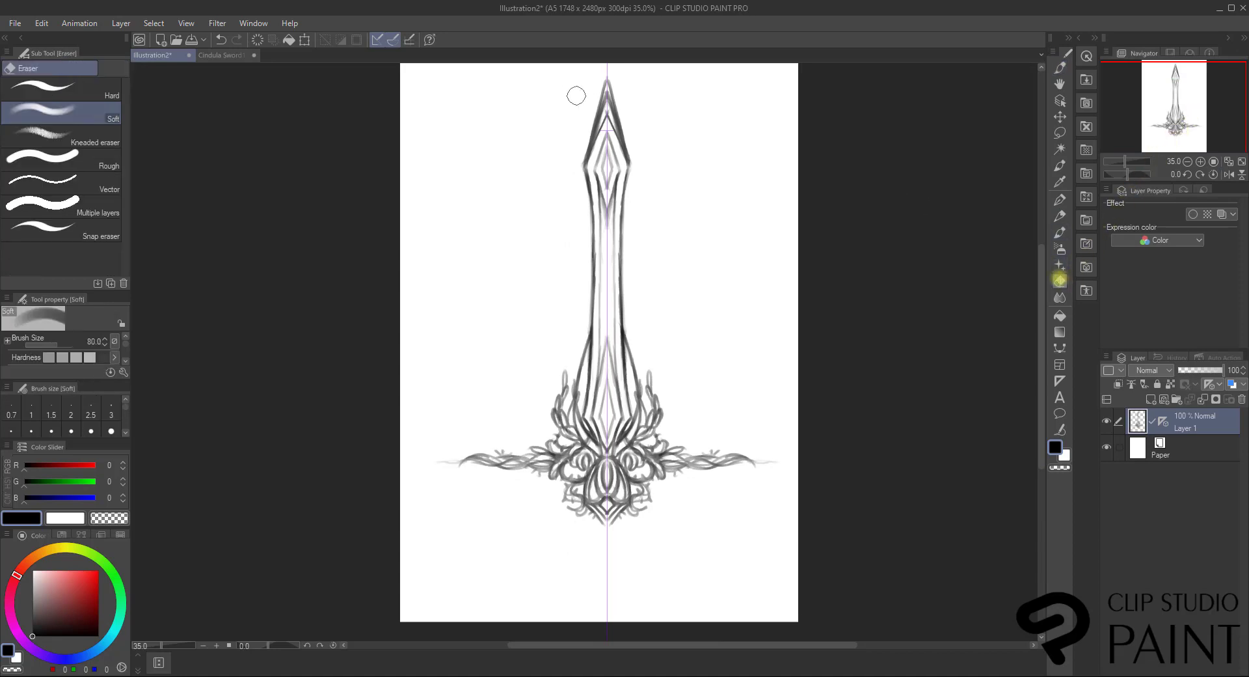
key([)
key([)
key([)
key([)
mouse_move(608, 91)
mouse_down()
mouse_move(599, 163)
mouse_move(611, 153)
mouse_move(607, 98)
mouse_move(622, 155)
mouse_move(604, 92)
mouse_move(617, 89)
mouse_move(621, 129)
mouse_move(613, 85)
mouse_move(603, 117)
mouse_move(607, 88)
mouse_up()
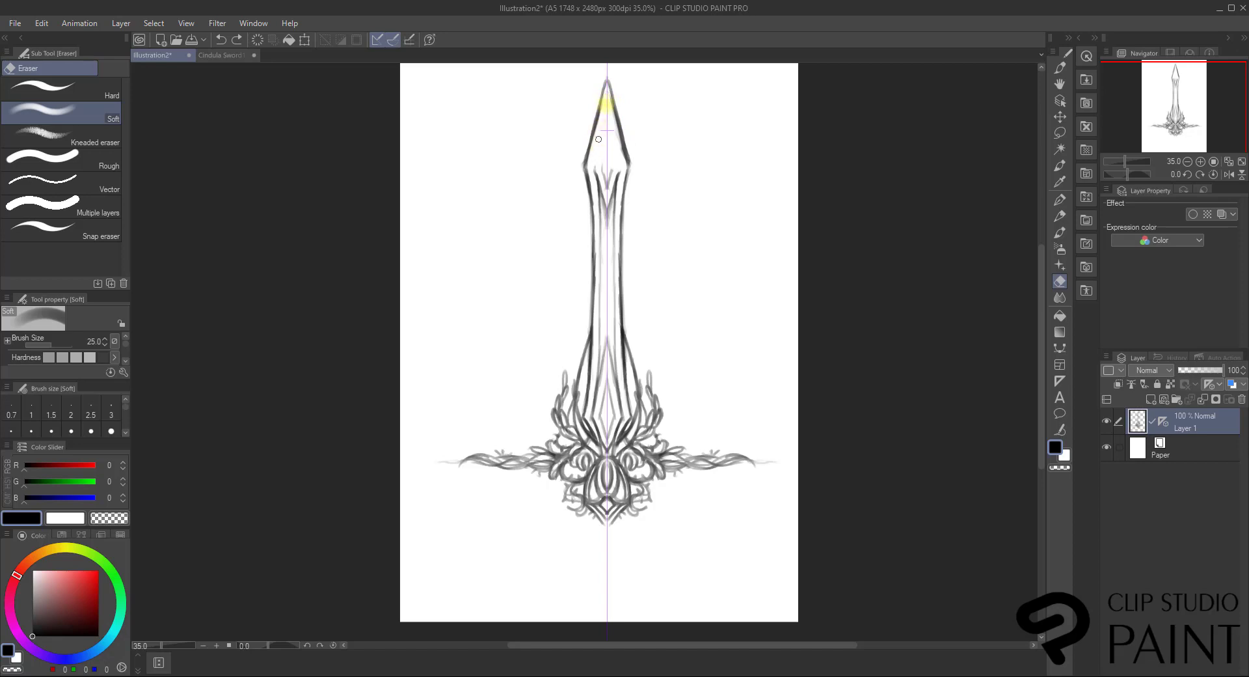
mouse_move(599, 139)
mouse_down()
mouse_move(608, 106)
mouse_move(622, 167)
mouse_move(597, 167)
mouse_move(597, 142)
mouse_up()
Redraw two nested narrow diamonds inside the blade tip with the Lighter ink brush.
click(1060, 198)
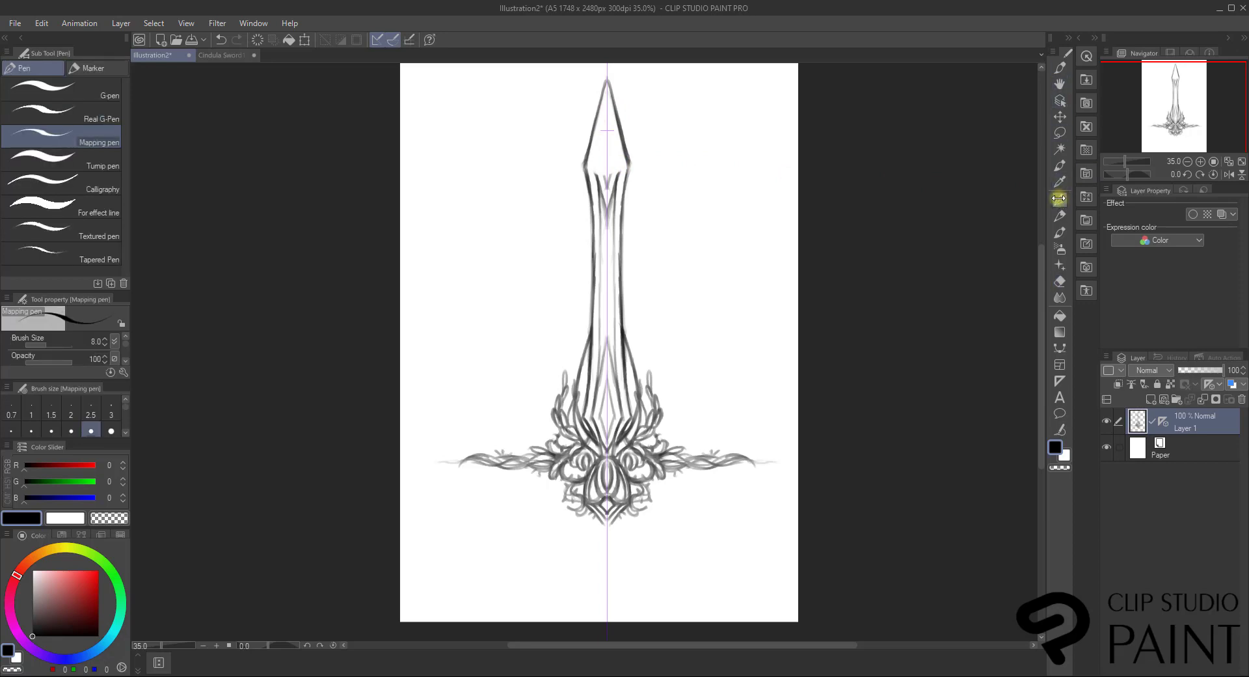
click(1060, 68)
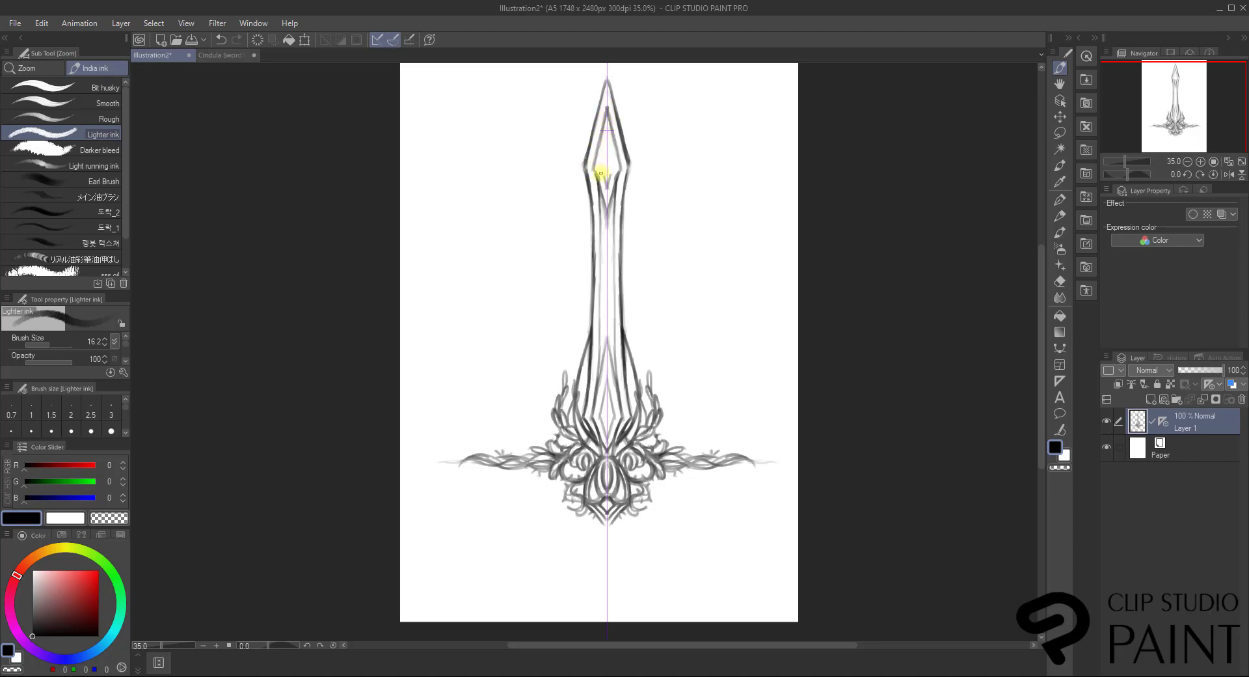
mouse_move(608, 131)
mouse_down()
mouse_move(605, 182)
mouse_move(594, 165)
mouse_move(608, 81)
mouse_move(584, 164)
mouse_up()
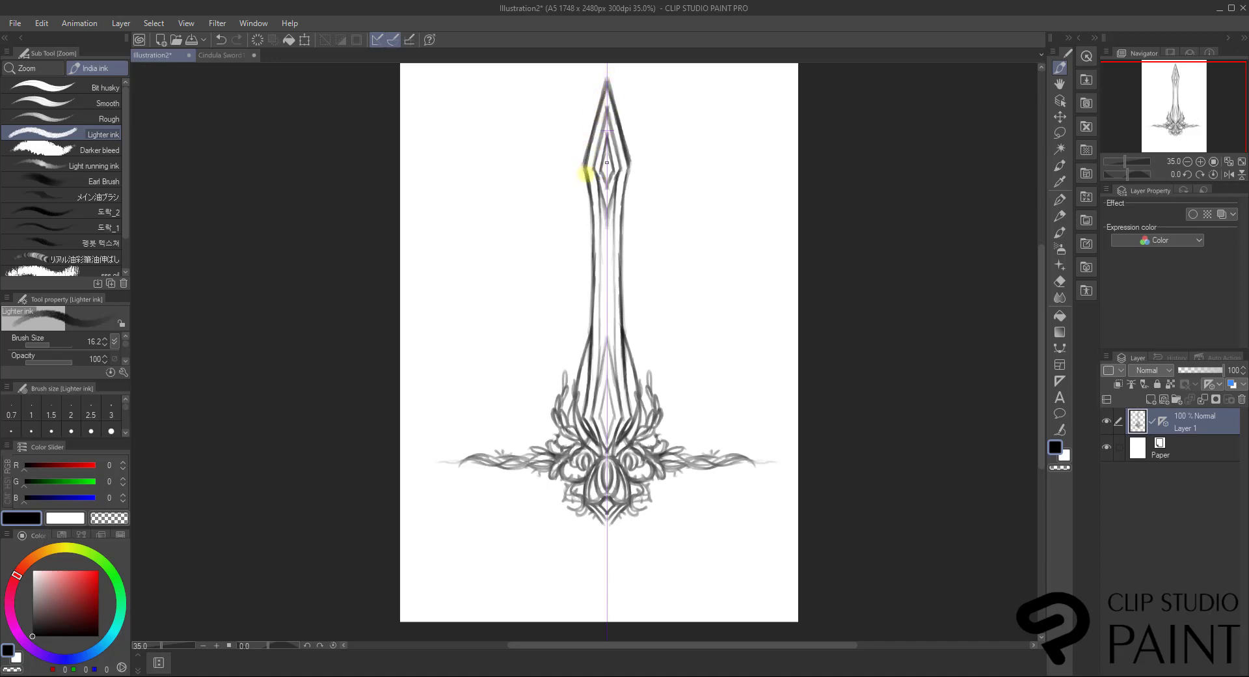
Thin and trim the outer outline of the blade tip with the Soft eraser.
click(1060, 282)
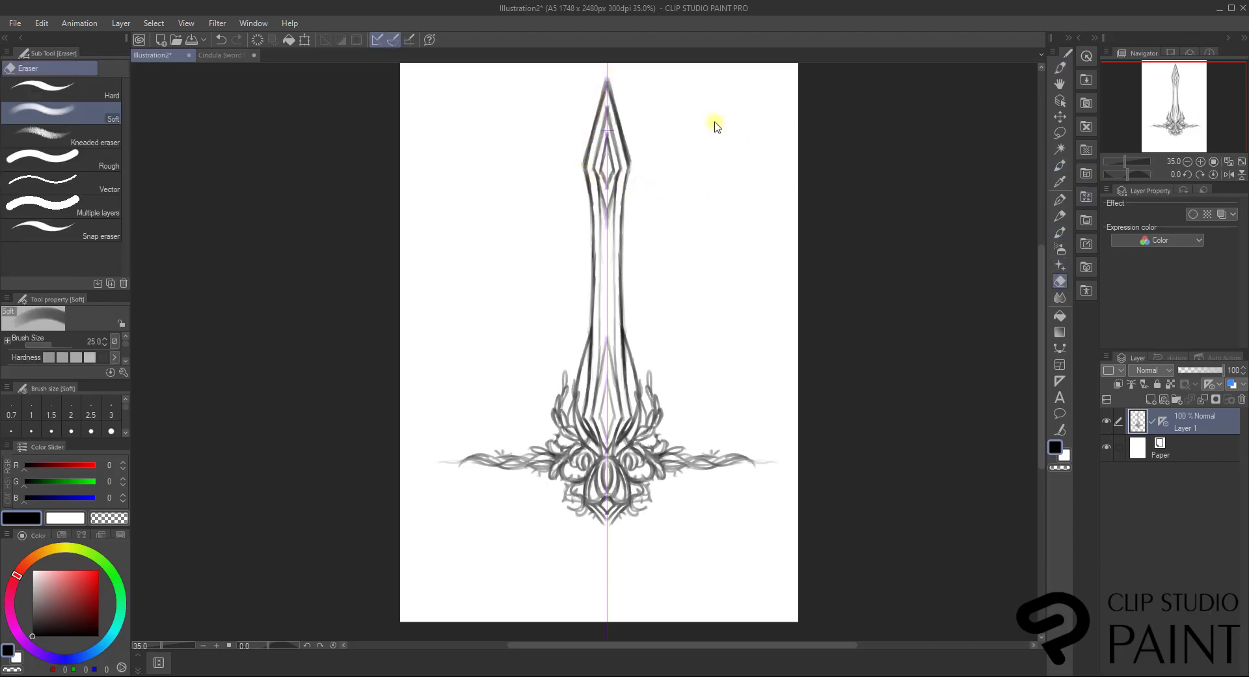
drag(610, 73, 626, 141)
mouse_move(607, 73)
mouse_down()
mouse_move(580, 151)
mouse_move(600, 82)
mouse_move(572, 193)
mouse_up()
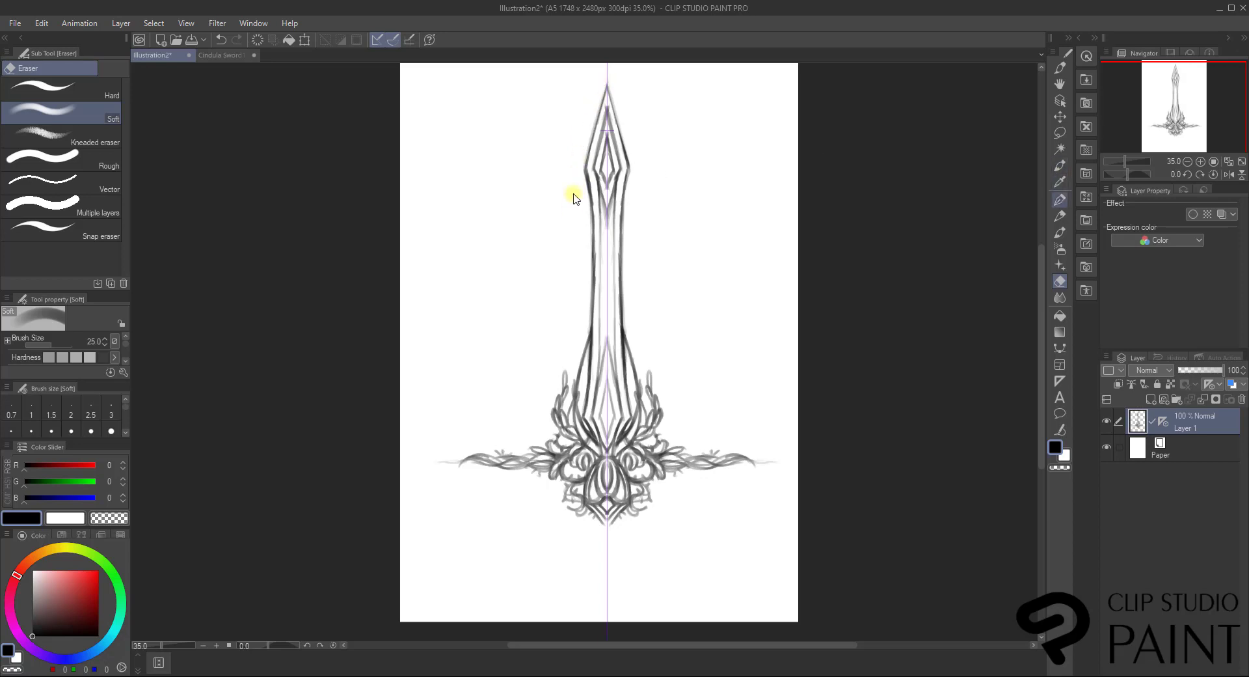
Draw curved lines branching from the centerline out to both edges of the lower blade with the Lighter ink brush.
click(1063, 68)
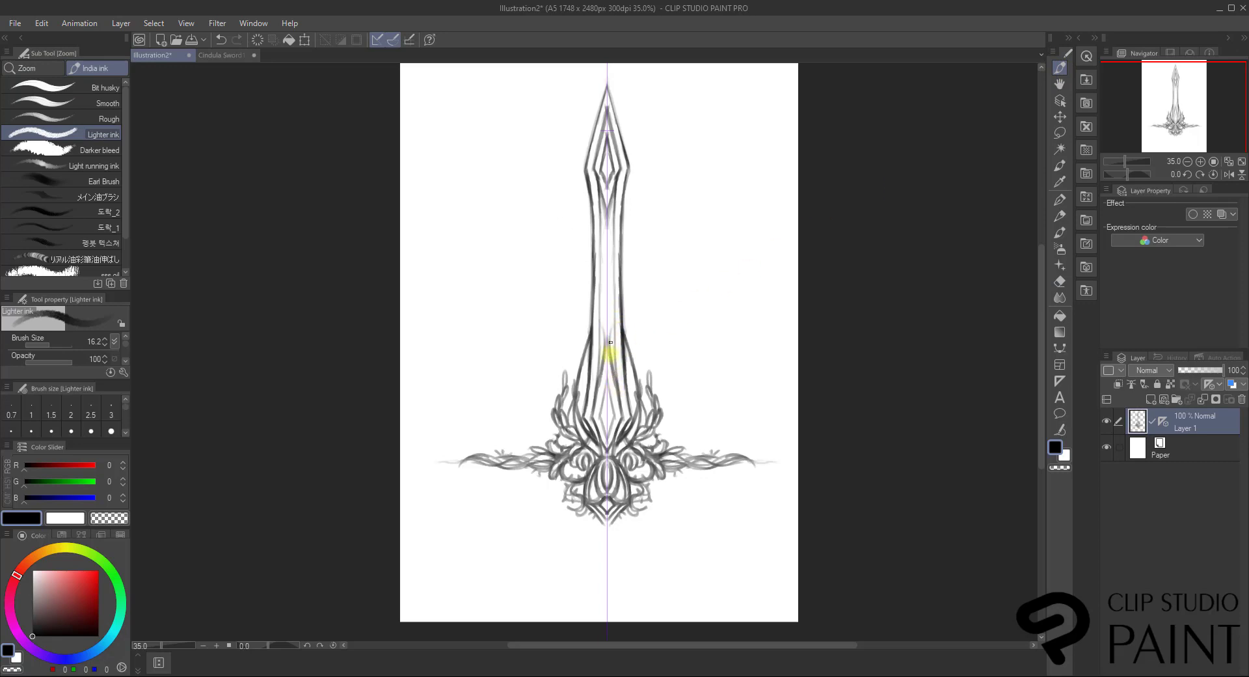
drag(608, 343, 621, 277)
drag(620, 303, 626, 257)
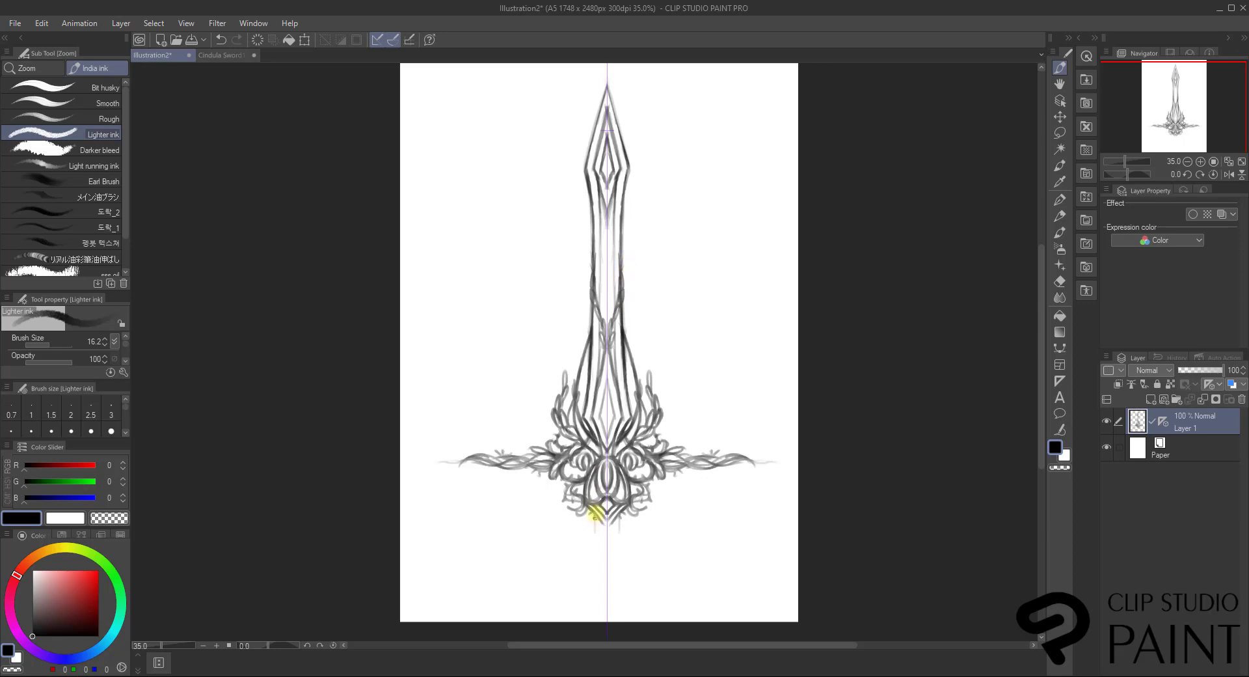
Draw a narrow pointed grip with chevron bands below the scrollwork and clean its outer sides with the Soft eraser.
drag(594, 518, 604, 597)
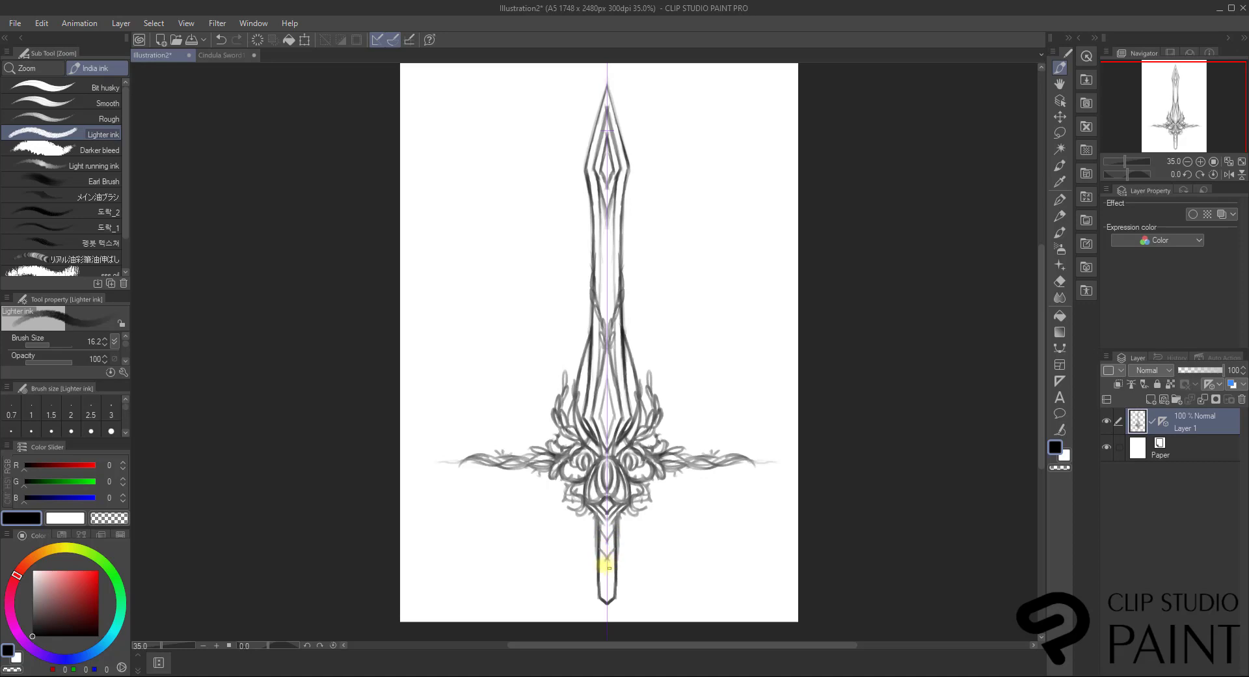
key(ctrl+z)
drag(599, 574, 616, 575)
click(1060, 281)
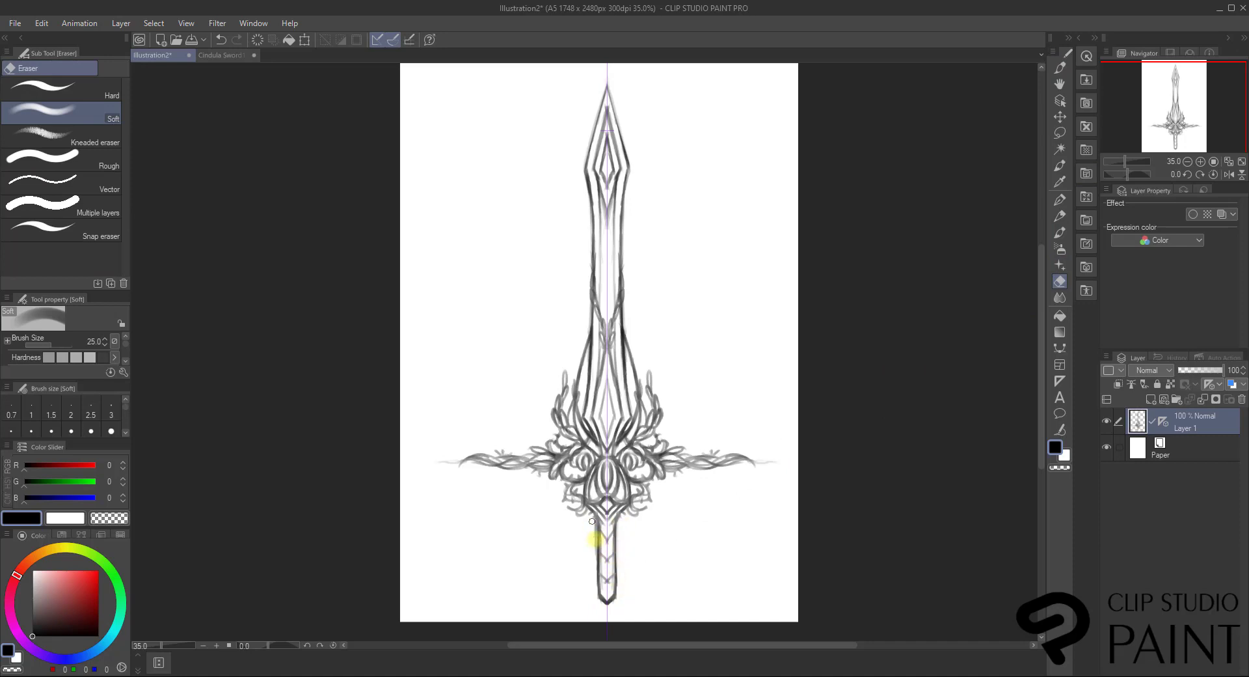
mouse_move(596, 526)
mouse_down()
mouse_move(593, 574)
mouse_move(594, 531)
mouse_move(596, 601)
mouse_up()
Draw heart-shaped, thorny vine curves from the grip's end up to the scrollwork with the Lighter ink brush.
click(1060, 68)
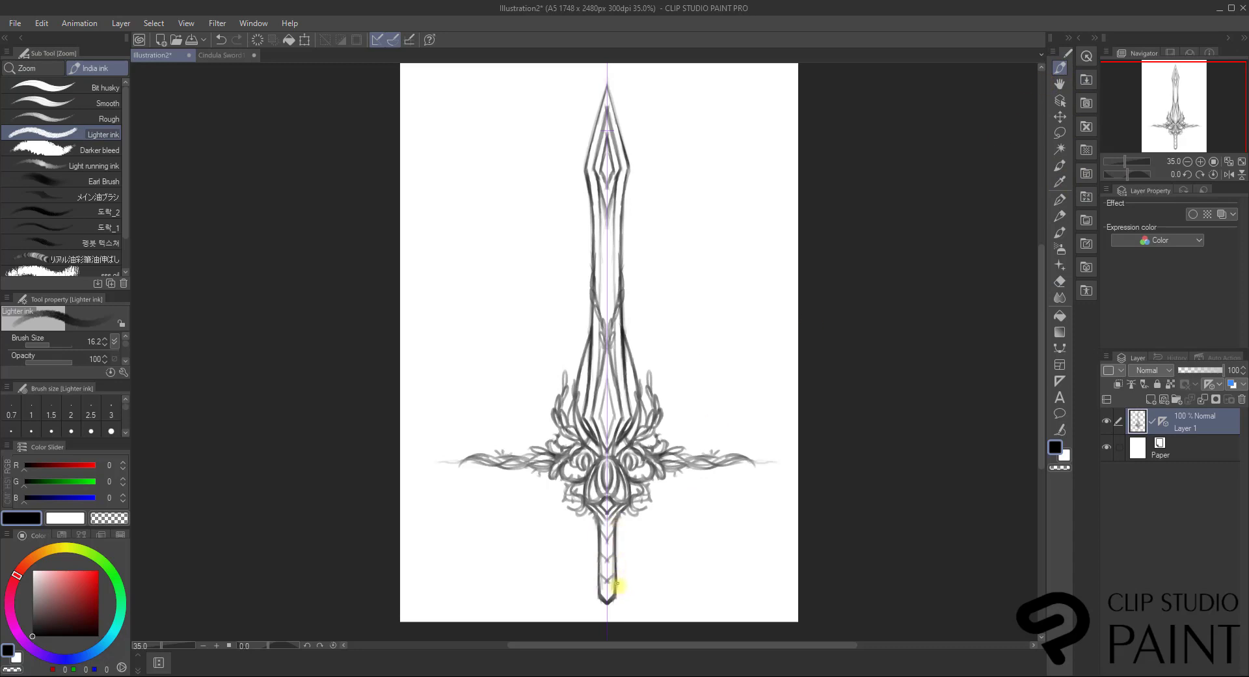
mouse_move(618, 593)
mouse_down()
mouse_move(648, 547)
mouse_move(661, 479)
mouse_move(648, 492)
mouse_move(647, 548)
mouse_up()
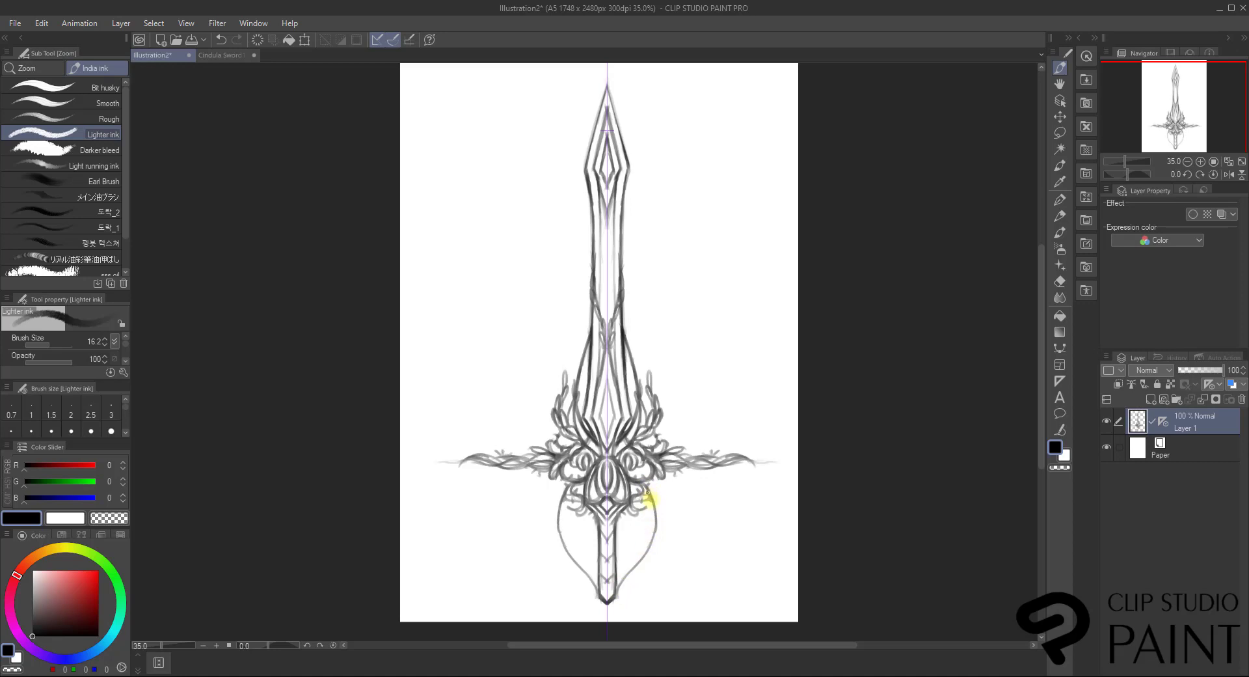
mouse_move(650, 496)
mouse_down()
mouse_move(652, 526)
mouse_move(651, 510)
mouse_move(613, 597)
mouse_up()
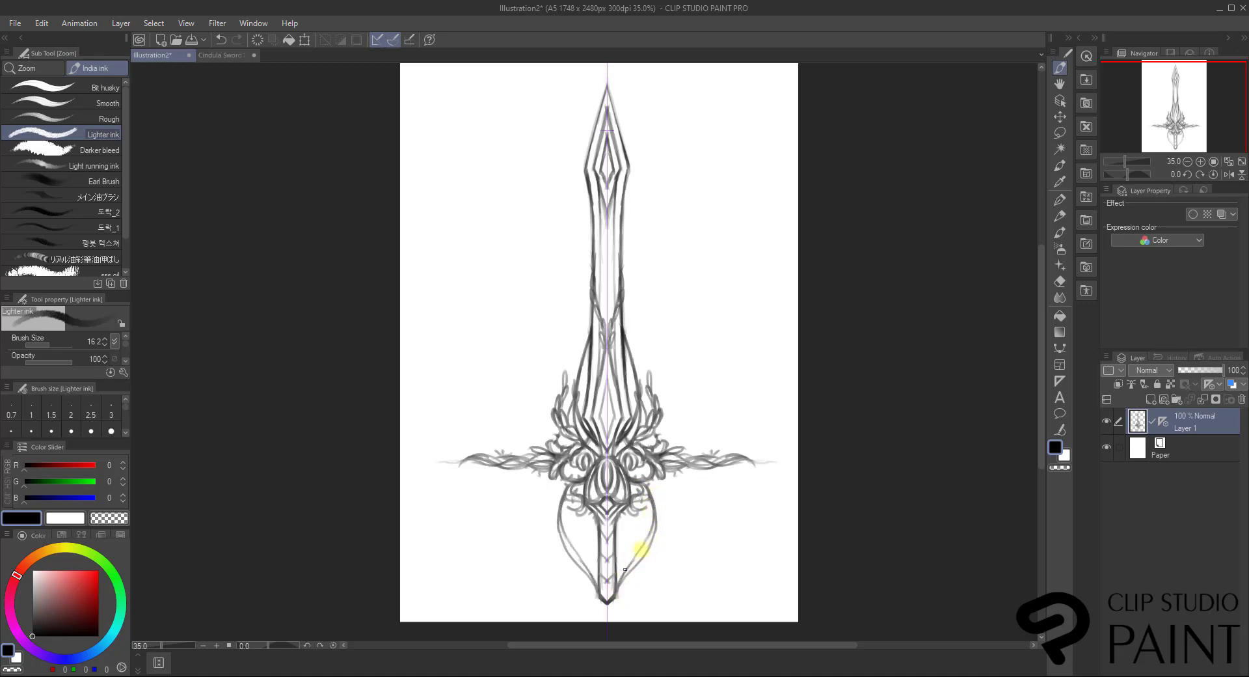
drag(647, 537, 660, 507)
drag(648, 533, 656, 501)
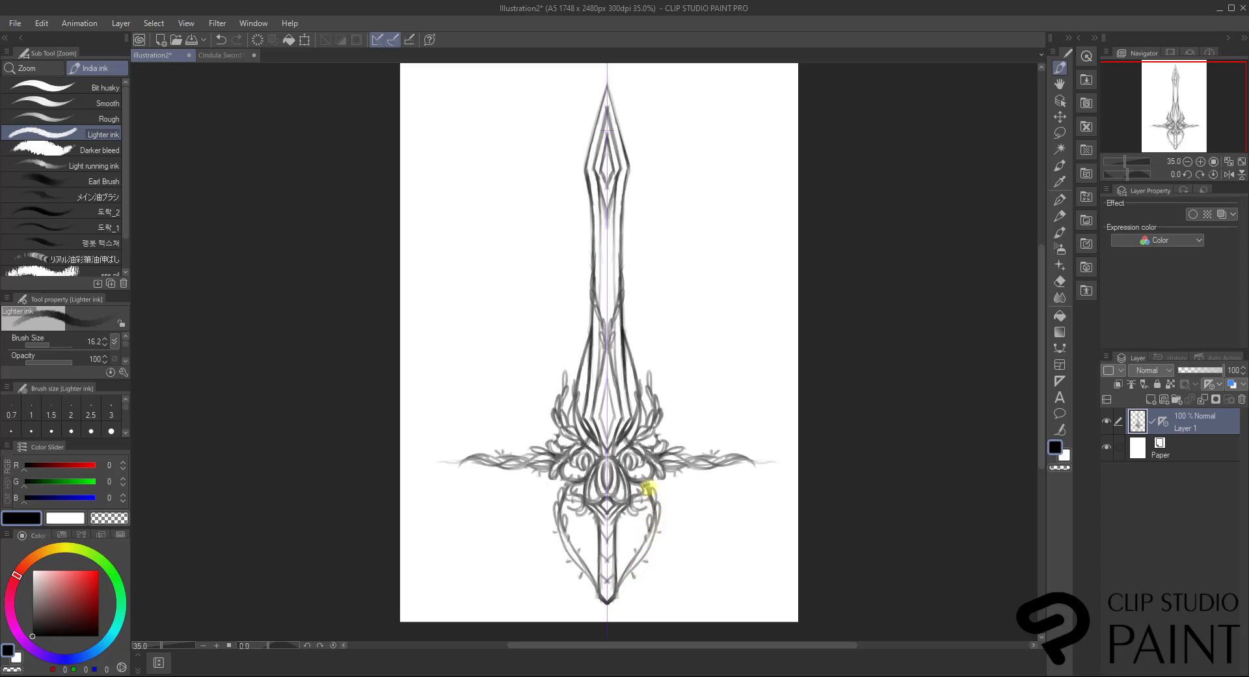
Add leafy sprigs on both sides of the grip's end and undo the stray strokes beside the grip.
mouse_move(628, 577)
mouse_down()
mouse_move(614, 591)
mouse_move(612, 564)
mouse_move(619, 575)
mouse_move(631, 560)
mouse_move(620, 578)
mouse_up()
key(ctrl+z)
key(ctrl+z)
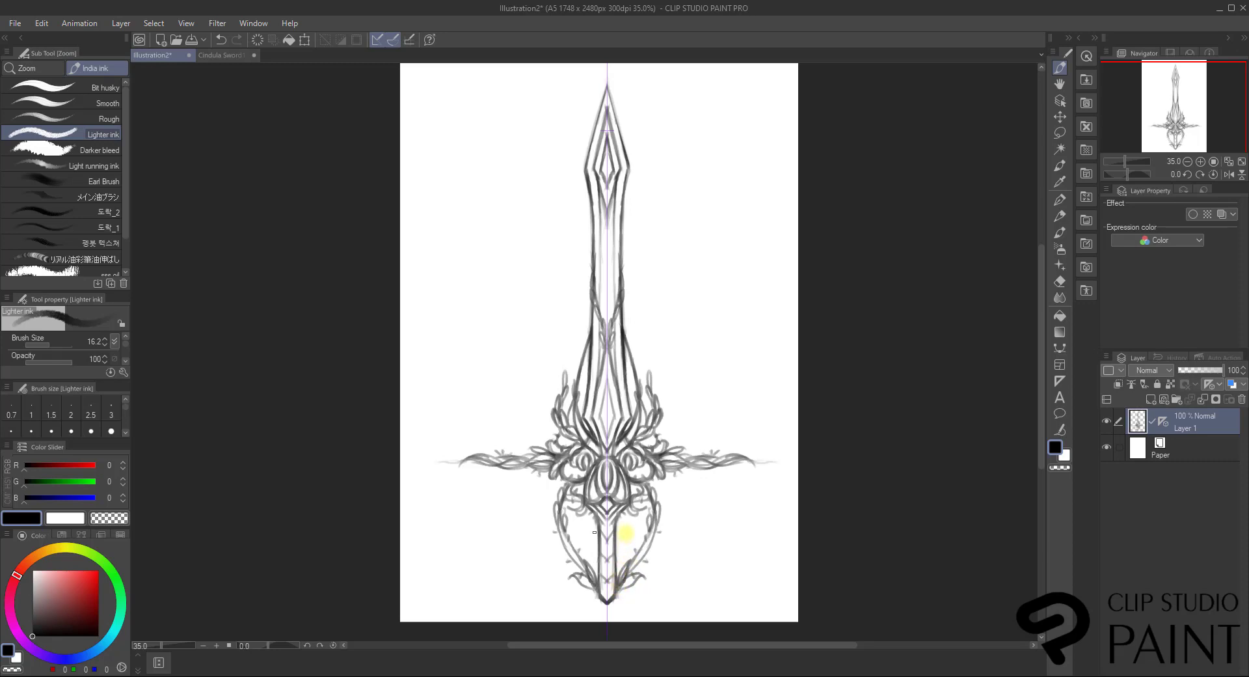
mouse_move(627, 530)
mouse_down()
mouse_move(586, 546)
mouse_move(607, 565)
mouse_move(609, 546)
mouse_up()
key(ctrl+z)
key(ctrl+z)
Draw a dark horizontal collar band across the grip just below the scrollwork.
drag(1041, 271, 1040, 258)
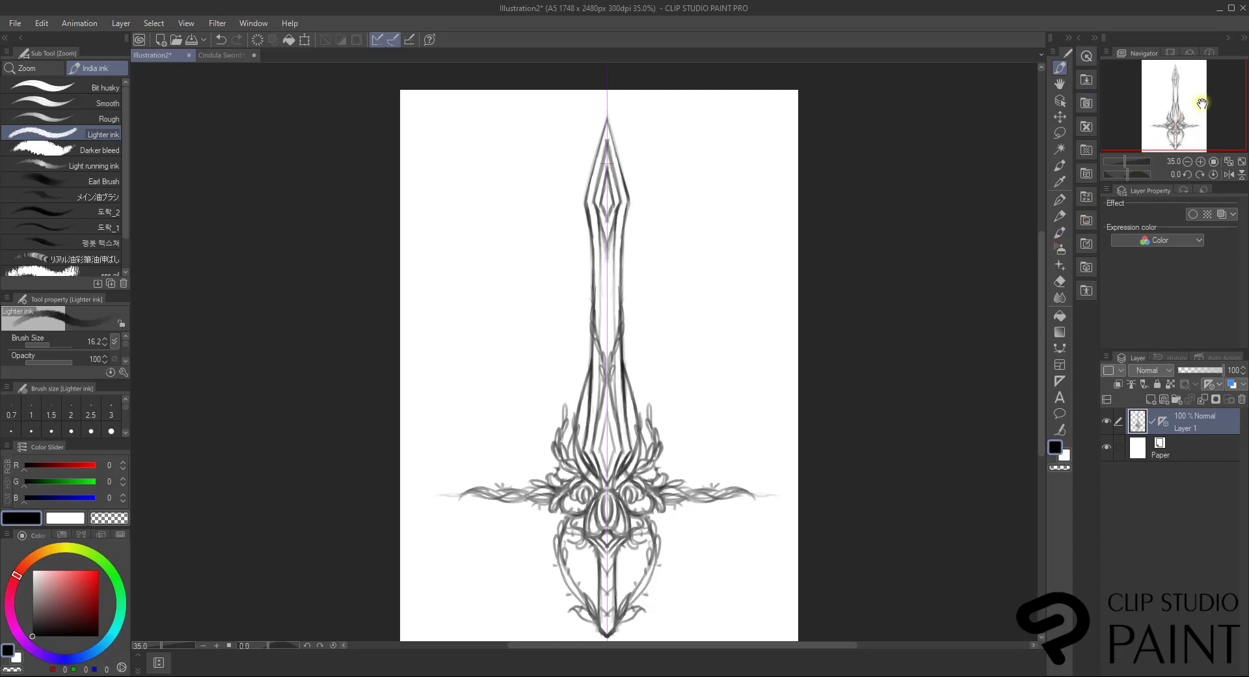
drag(1204, 102, 1197, 131)
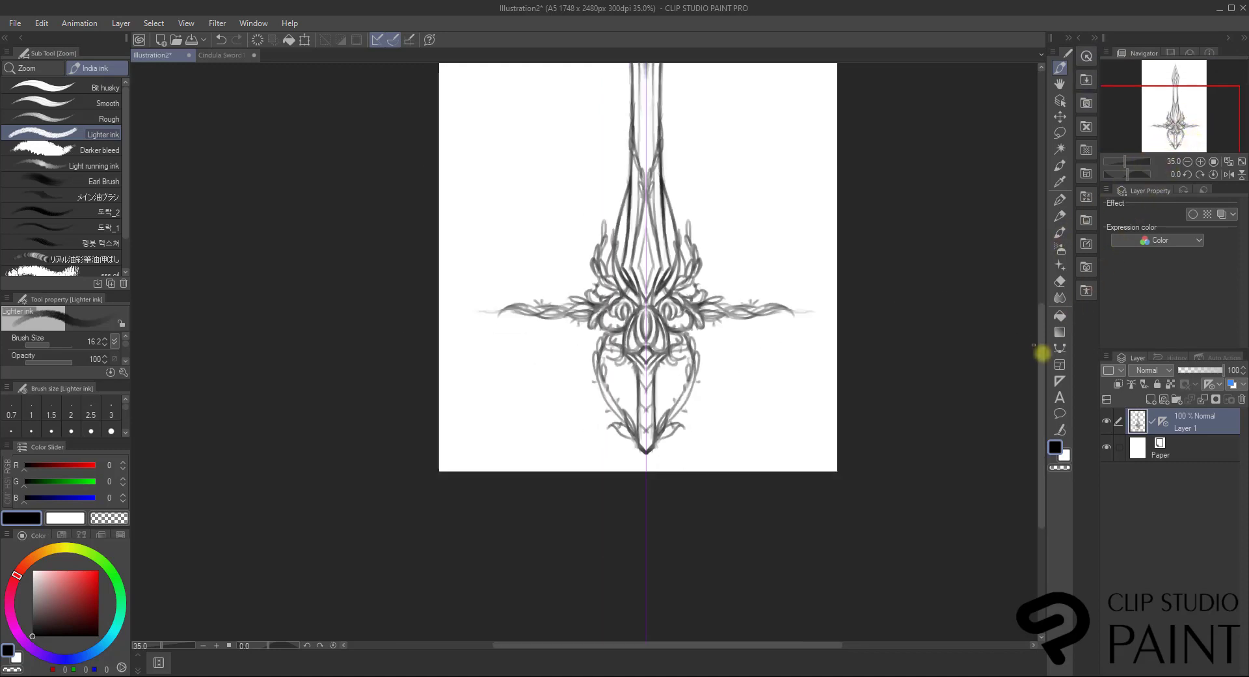
drag(1040, 348, 1040, 336)
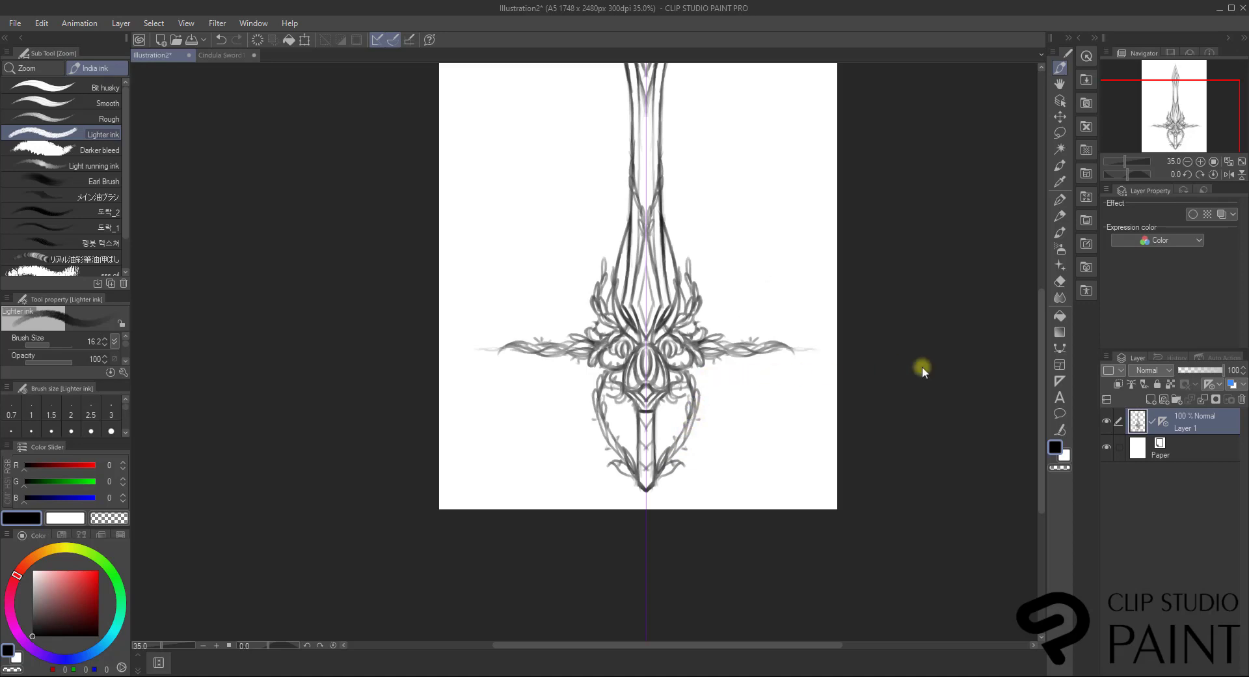
drag(1041, 361, 1038, 315)
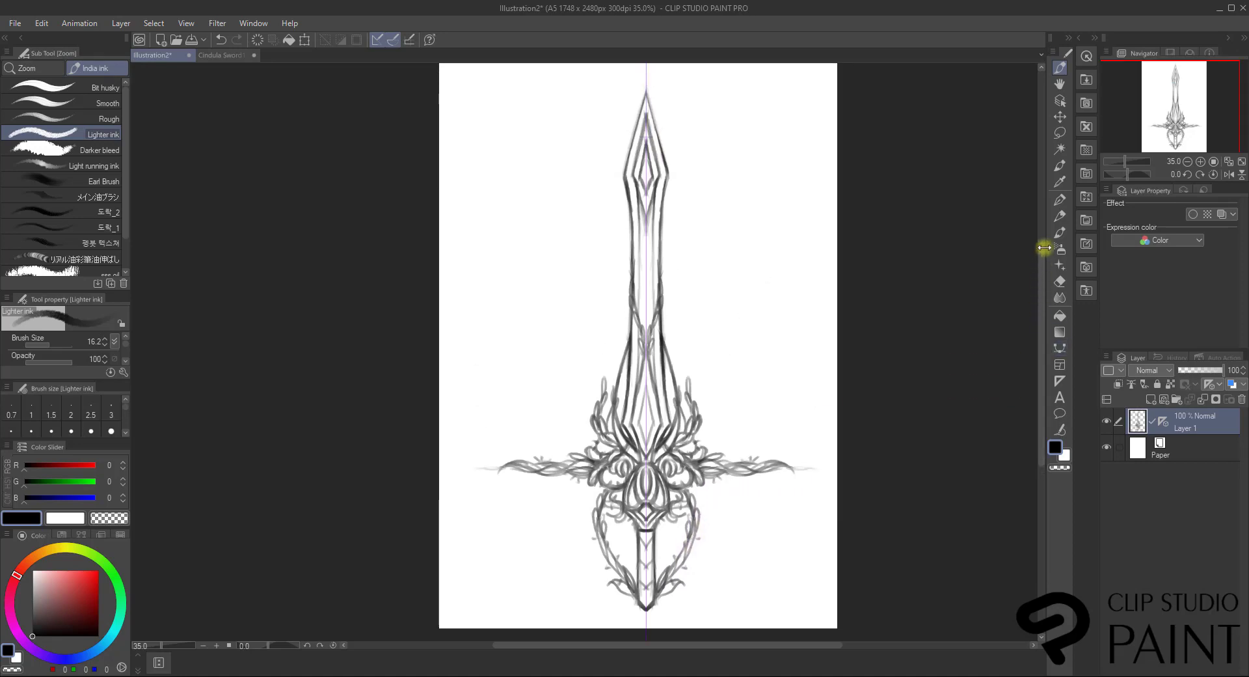
Lasso the scrollwork, crossguard and grip below the blade, and expand the selection by 1 px.
click(1060, 132)
mouse_move(750, 554)
mouse_down()
mouse_move(838, 438)
mouse_move(749, 331)
mouse_move(681, 316)
mouse_up()
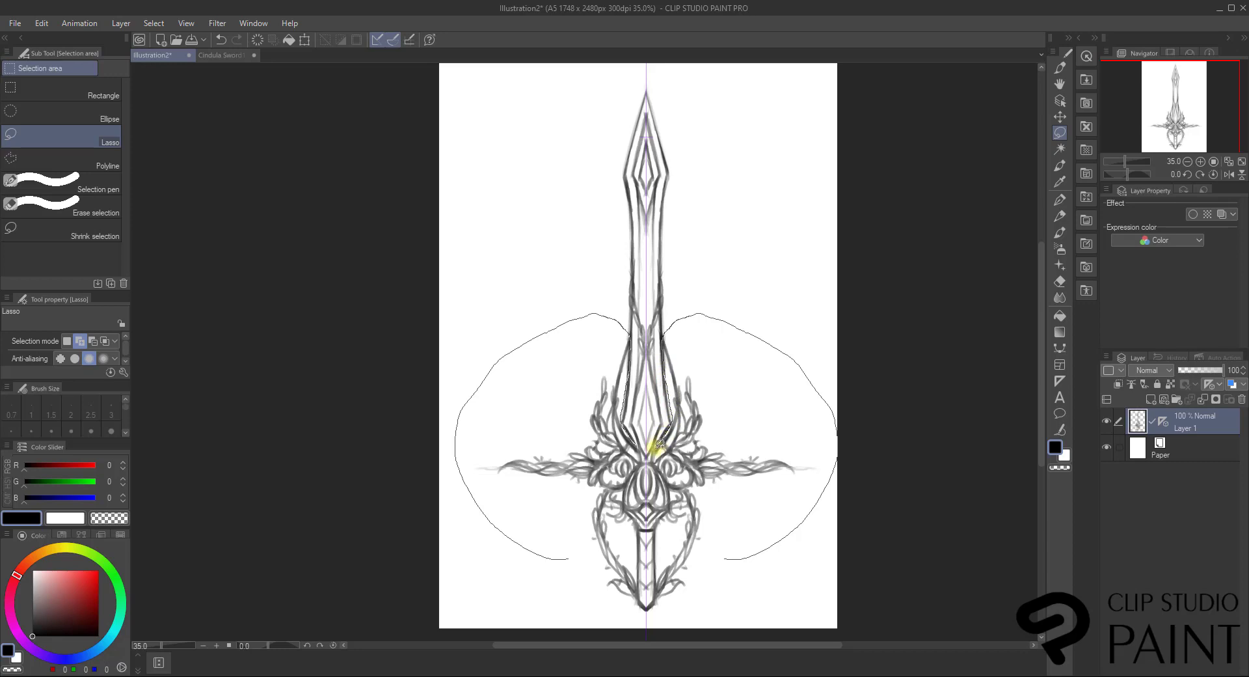
drag(644, 455, 537, 526)
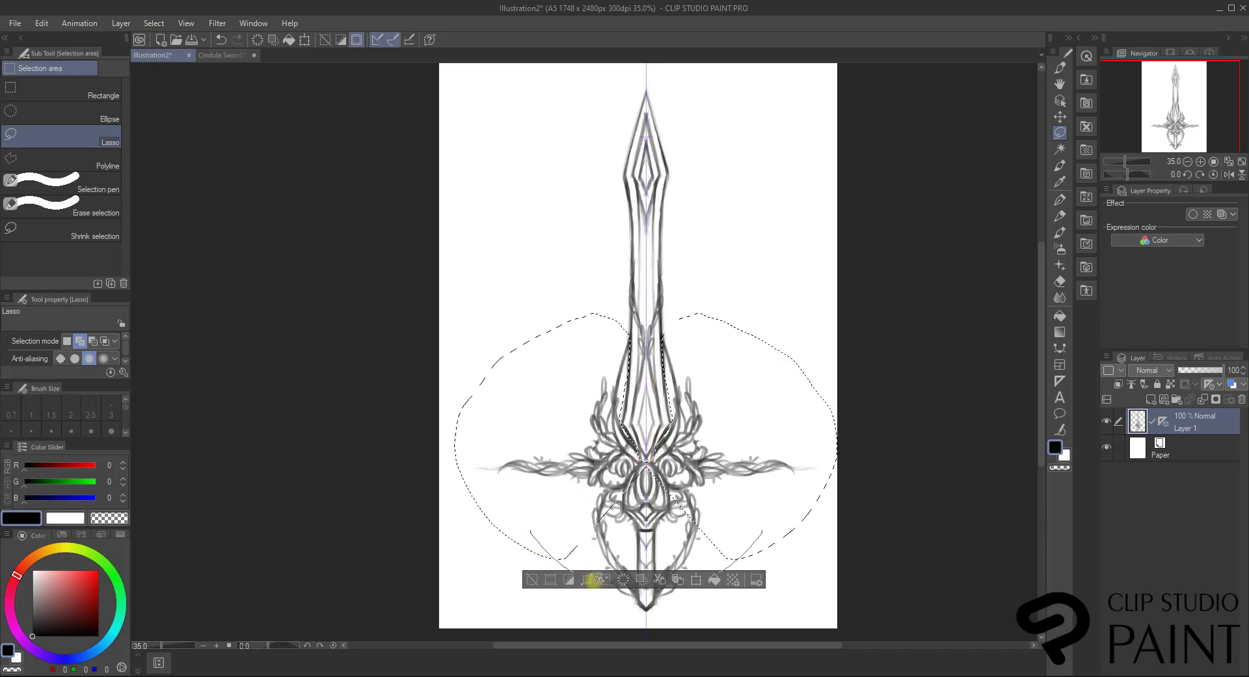
mouse_move(698, 567)
mouse_down()
mouse_move(703, 552)
mouse_move(633, 460)
mouse_move(622, 472)
mouse_up()
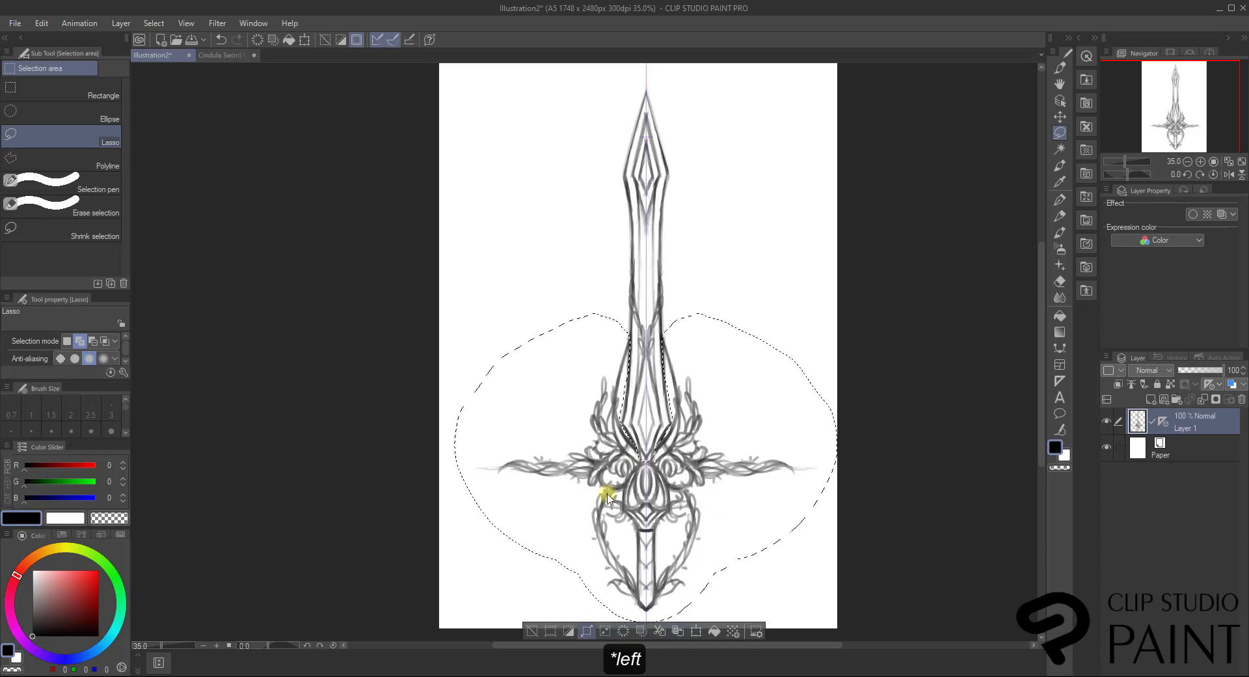
click(590, 633)
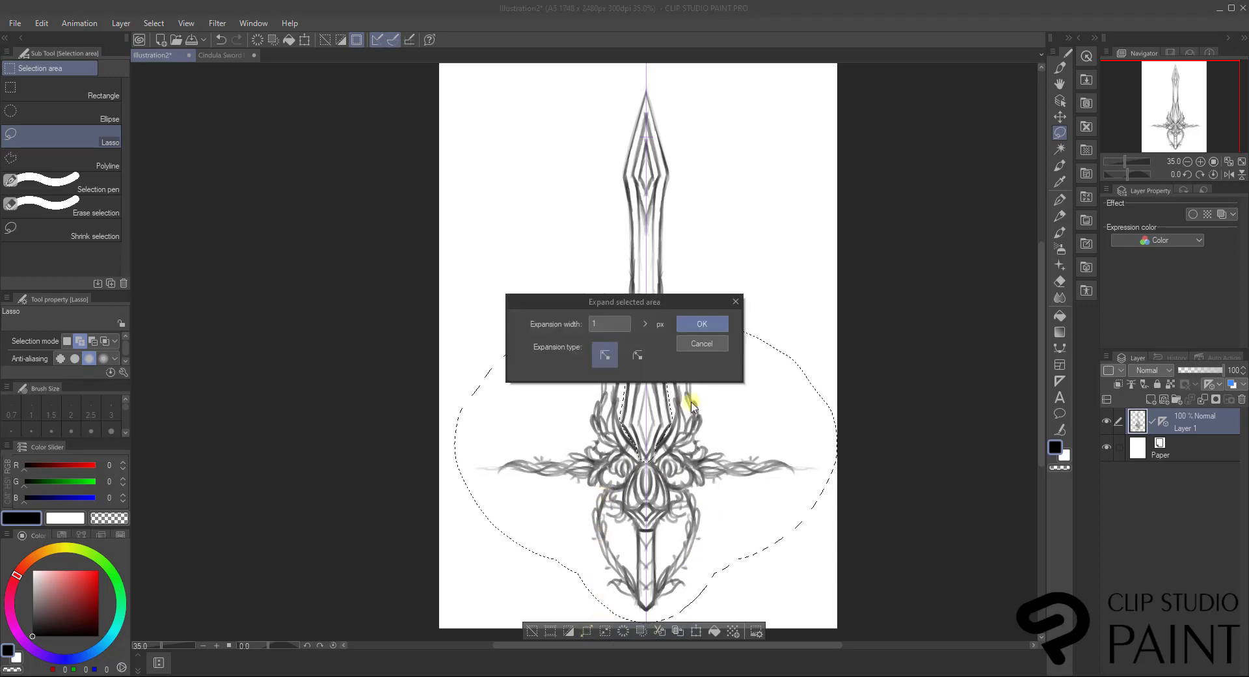
click(712, 327)
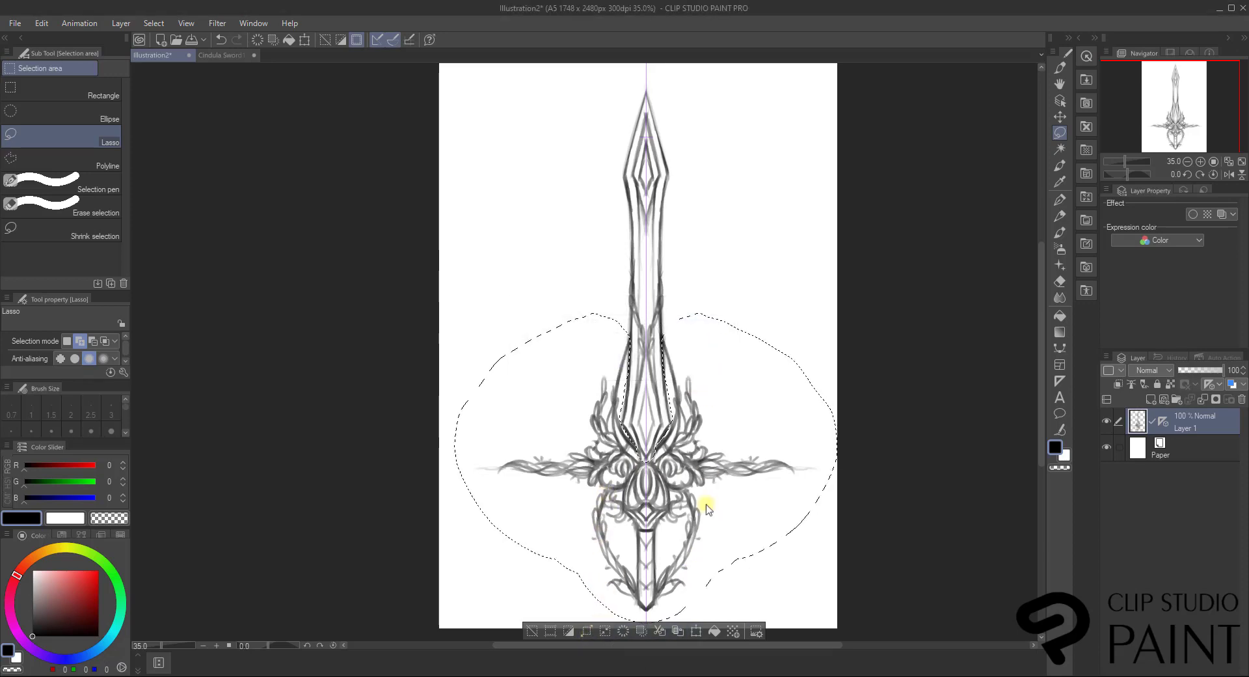
Scale the selected hilt down slightly, nudge it up against the blade, apply the transformation and clear the selection.
click(697, 630)
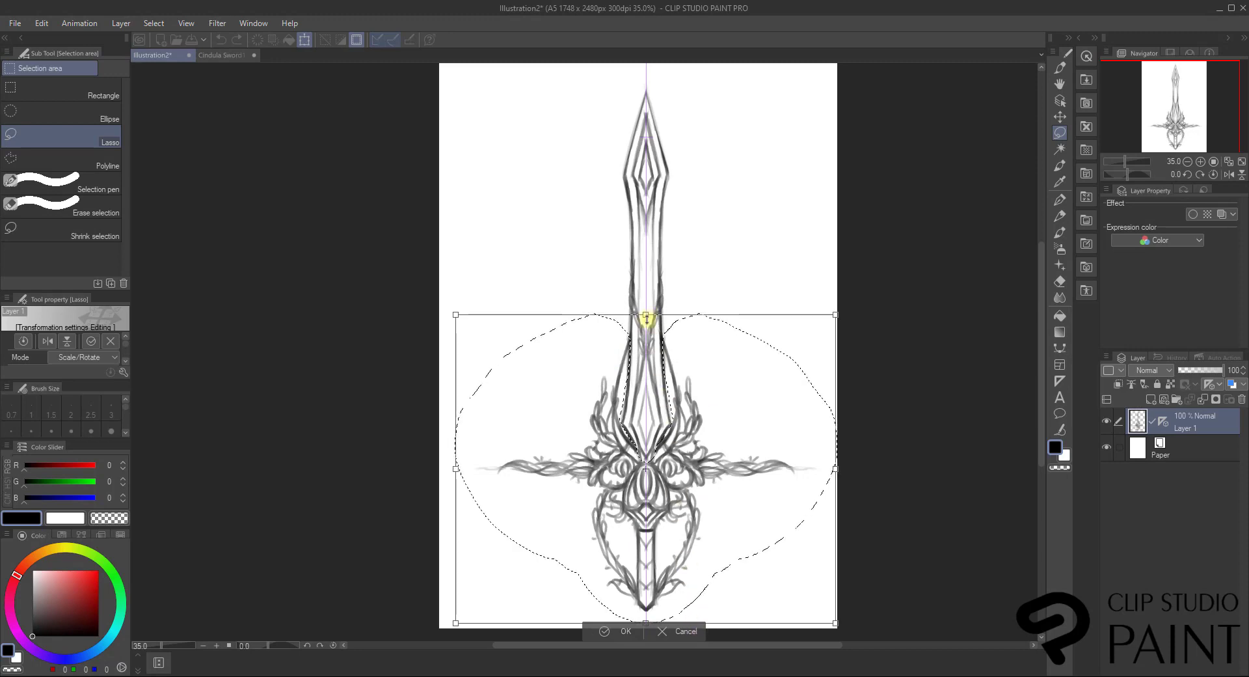
drag(646, 318, 646, 334)
drag(724, 430, 722, 418)
drag(1129, 163, 1133, 161)
drag(1156, 117, 1164, 136)
drag(672, 369, 663, 374)
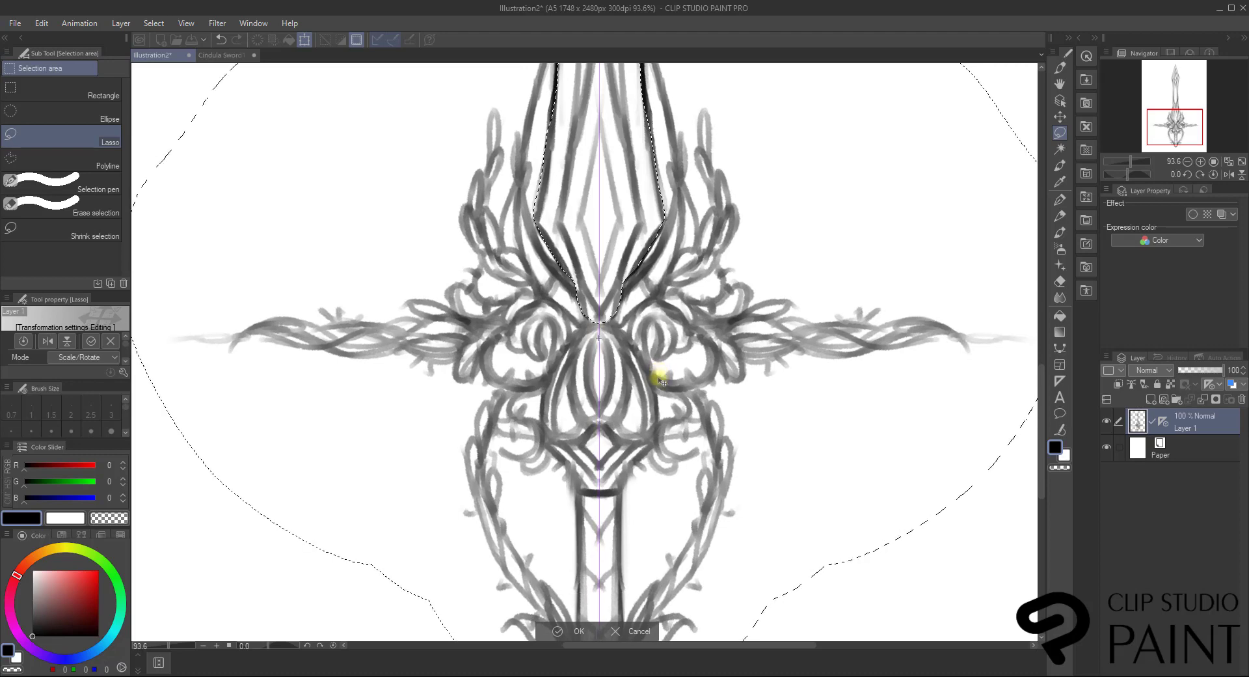
click(557, 630)
click(468, 631)
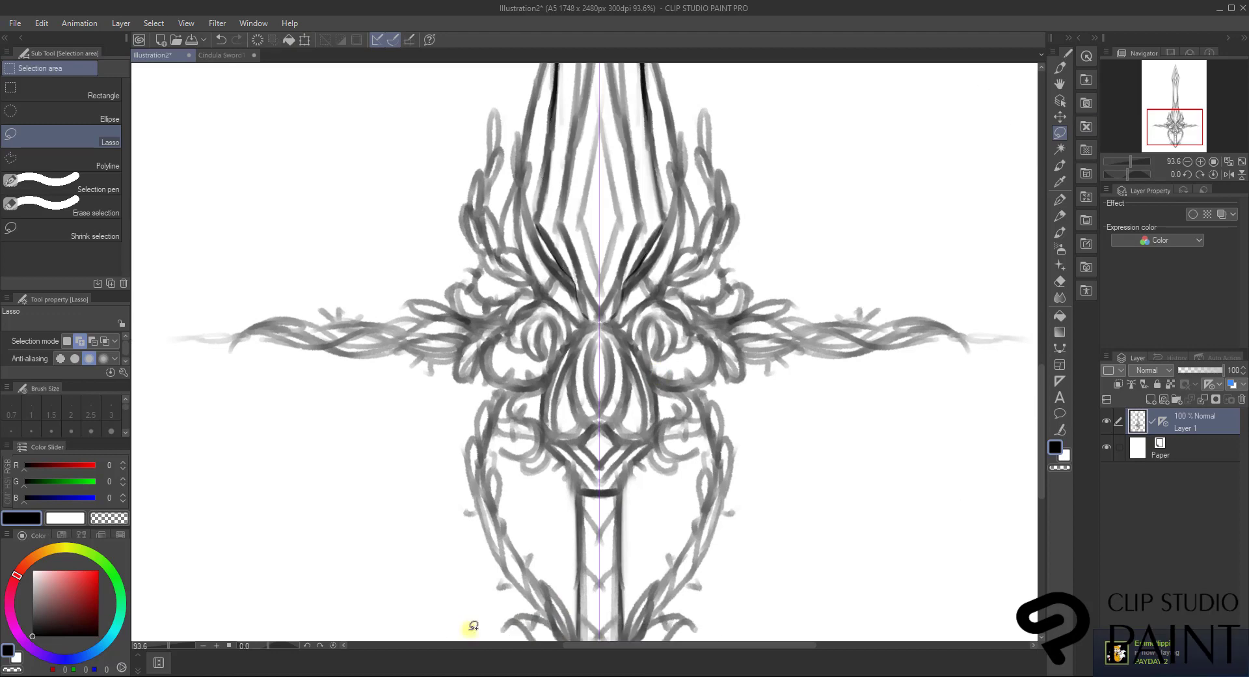
Move the whole sword layer slightly up toward the page's upper edge with the Move layer tool.
click(1061, 67)
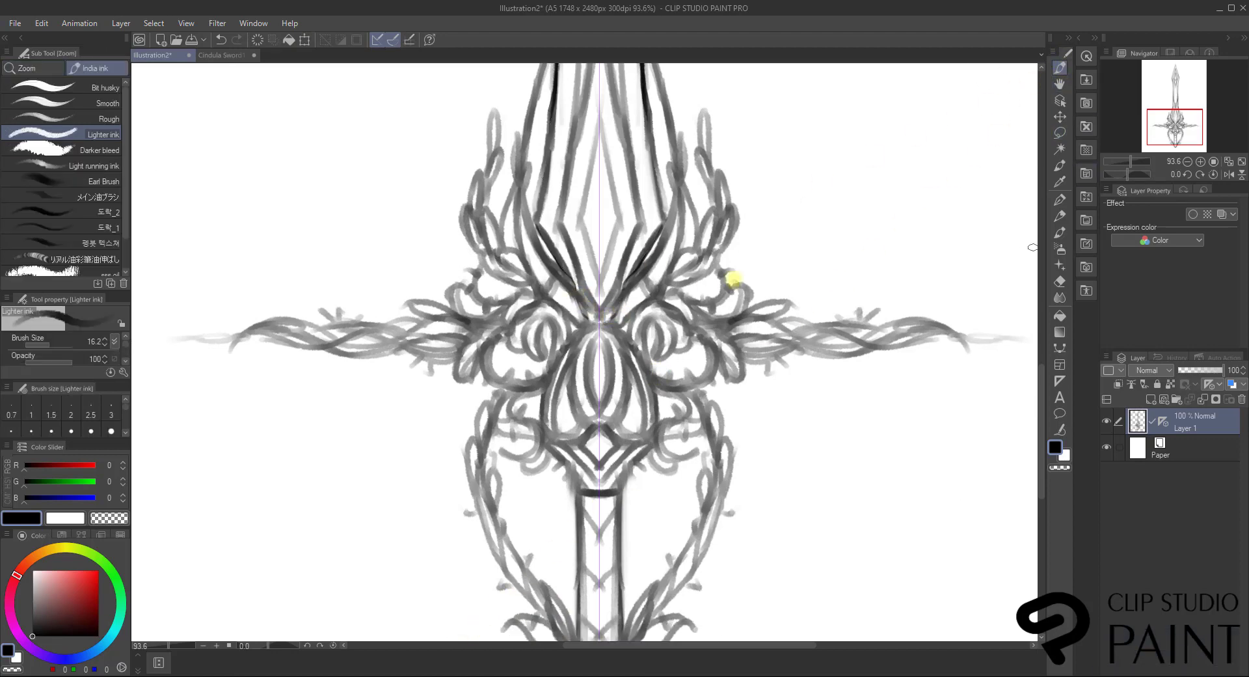
click(1126, 160)
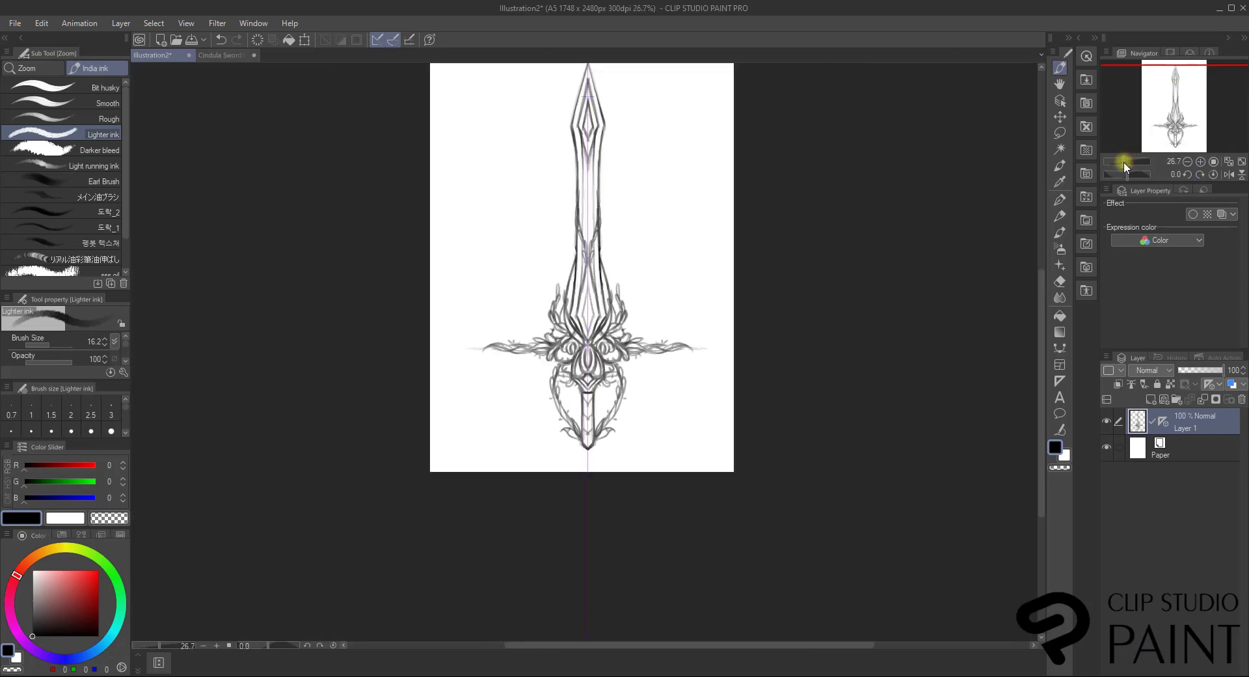
drag(1124, 162, 1126, 161)
mouse_move(1168, 117)
mouse_down()
mouse_move(1164, 88)
mouse_move(1153, 111)
mouse_up()
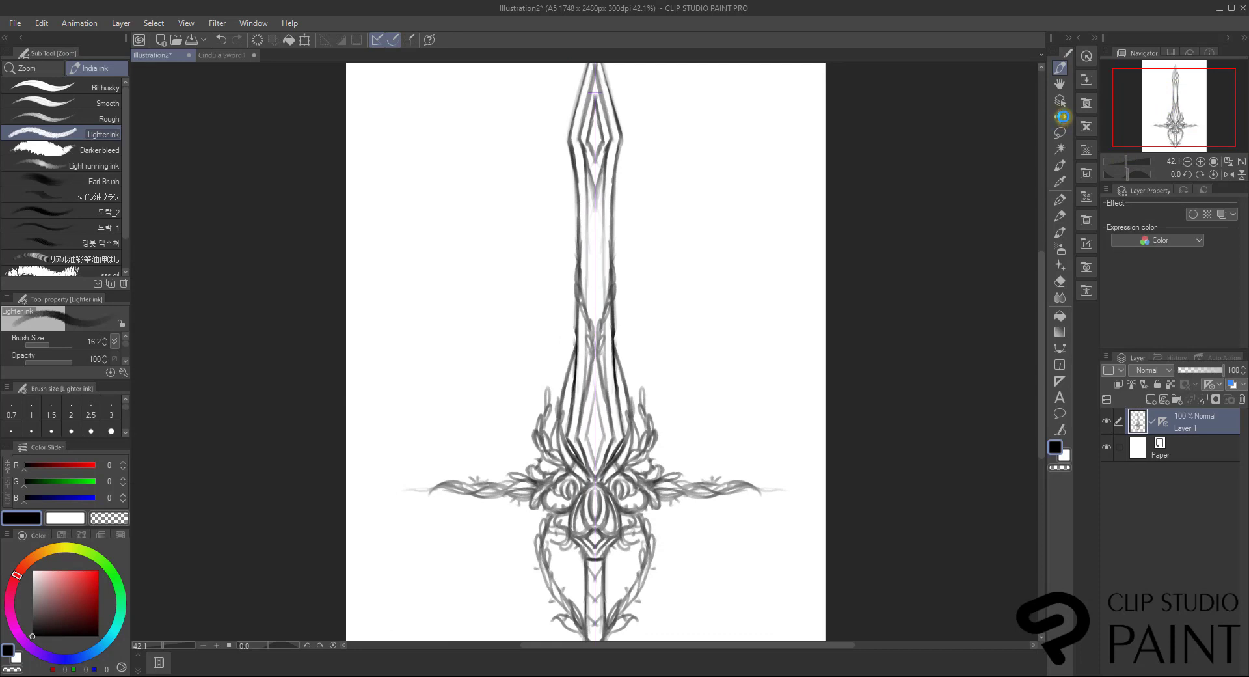
click(1061, 116)
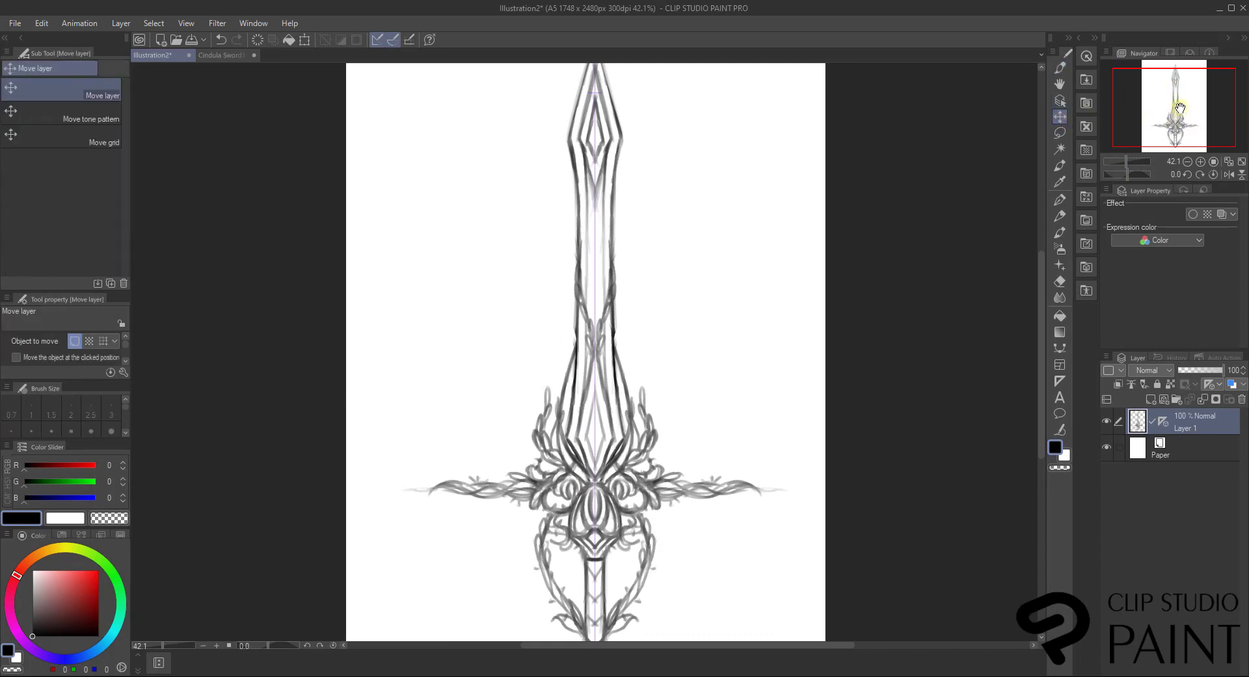
drag(1174, 107, 1166, 93)
mouse_move(633, 297)
mouse_down()
mouse_move(630, 274)
mouse_move(656, 292)
mouse_move(599, 281)
mouse_move(653, 278)
mouse_move(621, 296)
mouse_move(642, 280)
mouse_up()
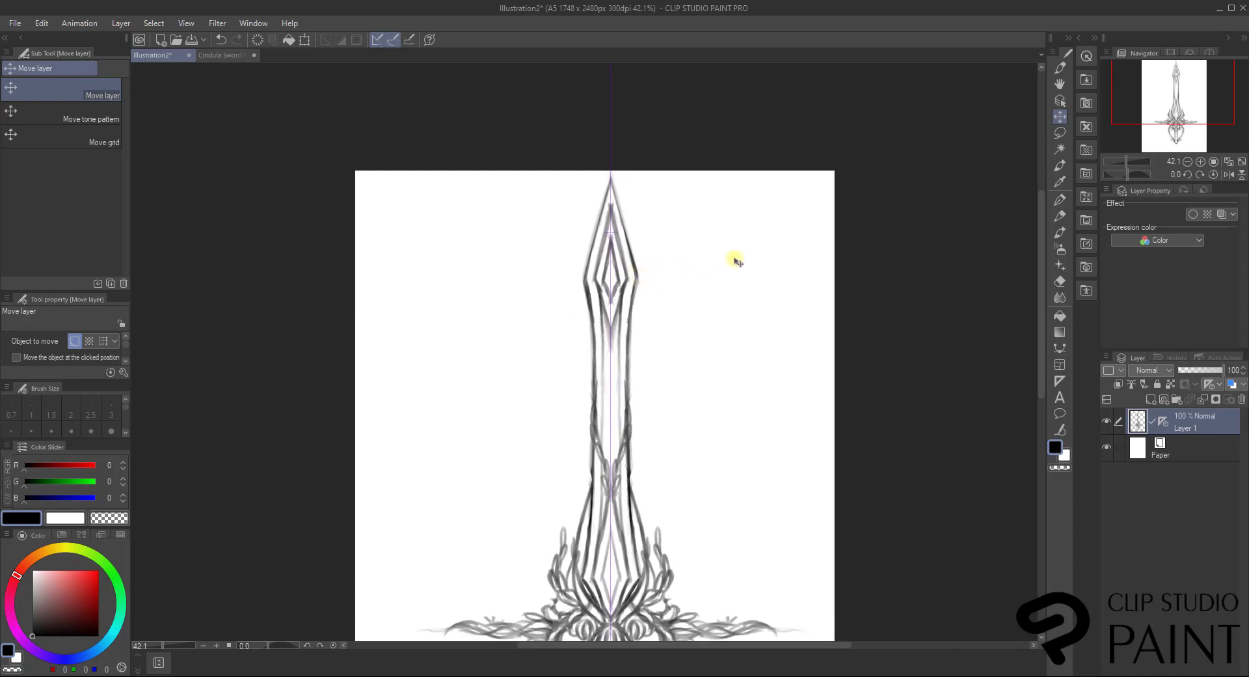
Lasso the grip and the thorny vine guard below the crossguard scrollwork, including the area around the pommel tip.
drag(1041, 205, 1017, 368)
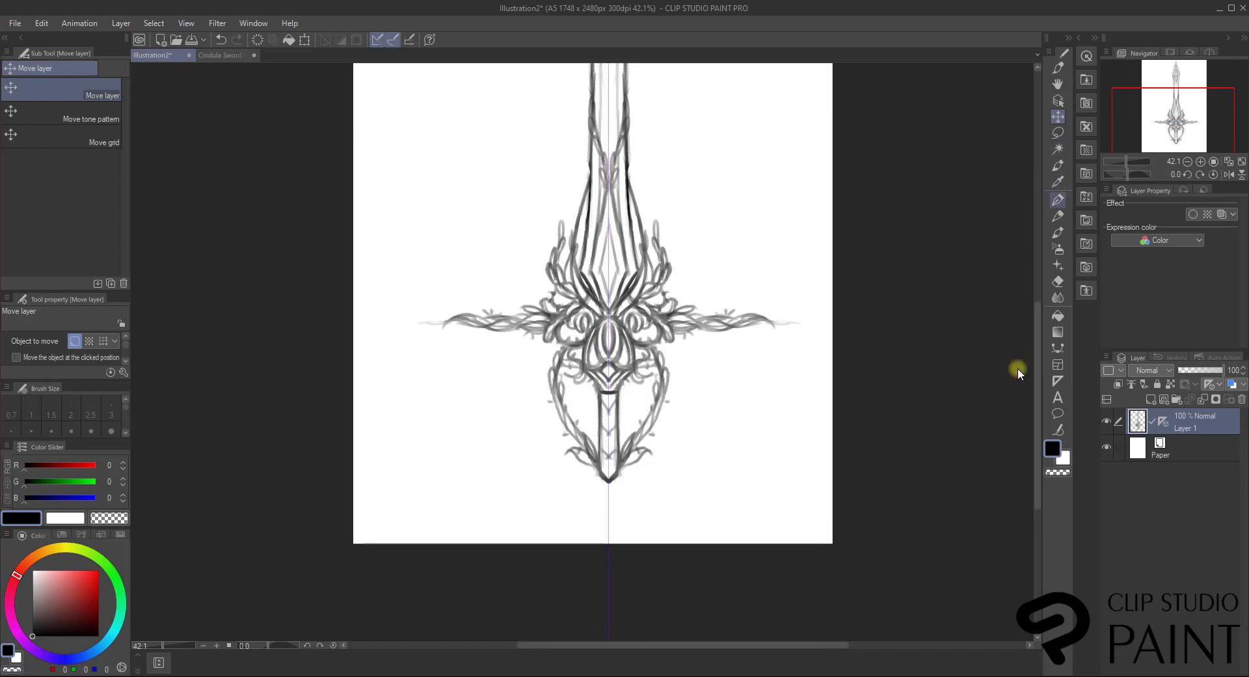
click(1059, 134)
click(1088, 126)
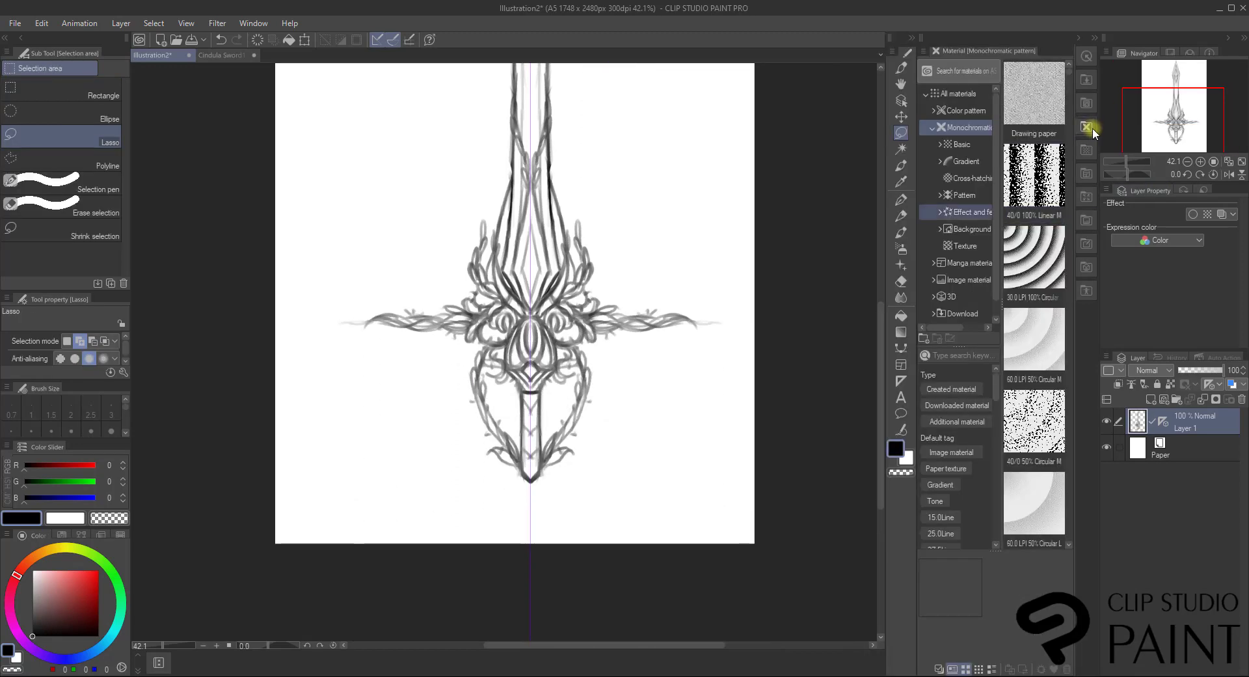
click(1094, 37)
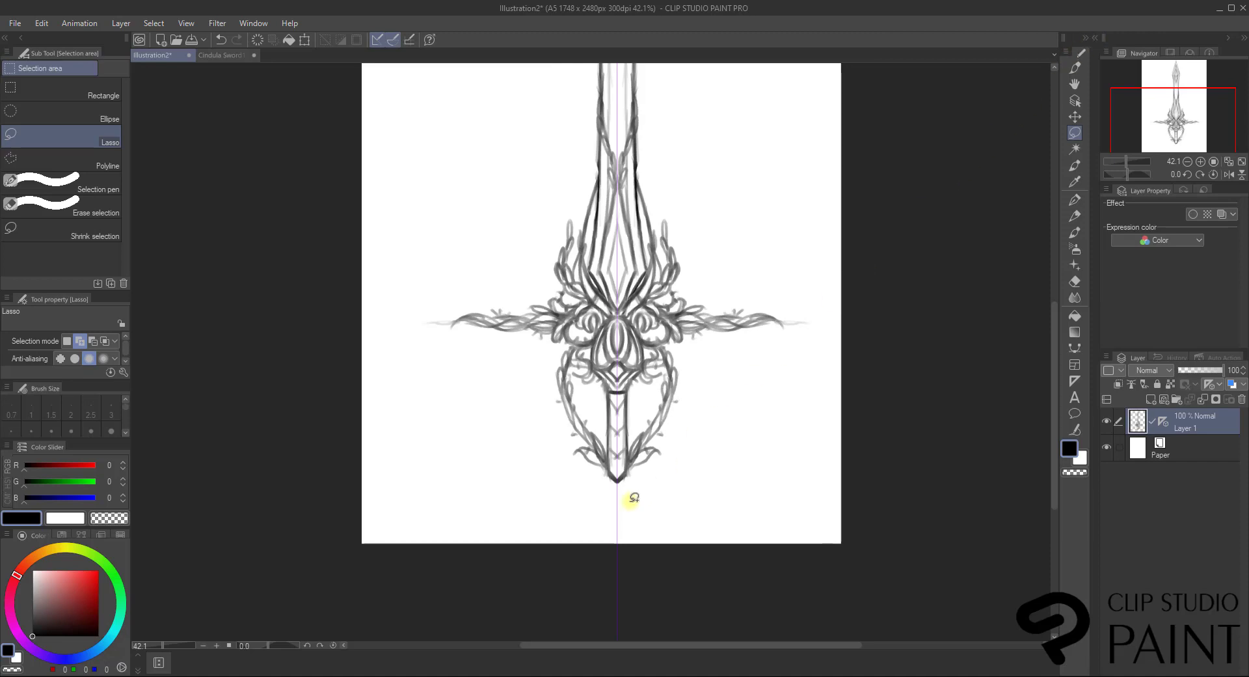
mouse_move(674, 449)
mouse_down()
mouse_move(688, 377)
mouse_move(672, 345)
mouse_move(661, 345)
mouse_move(660, 386)
mouse_move(611, 388)
mouse_up()
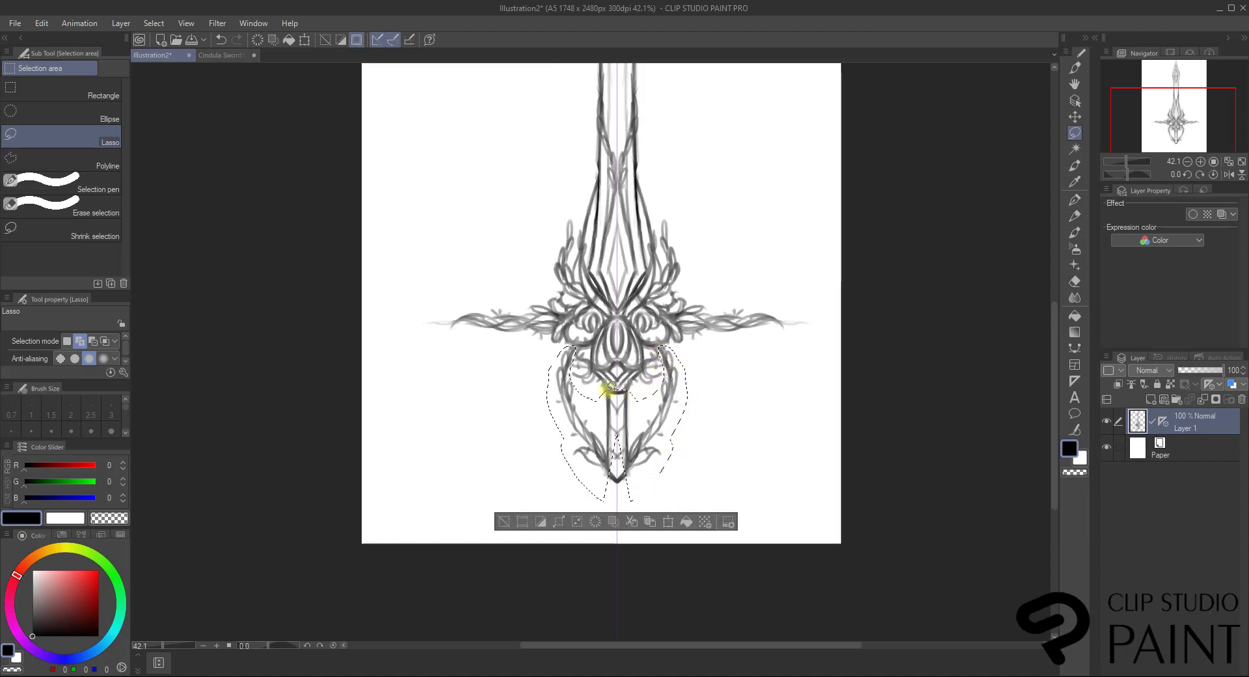
drag(642, 497, 637, 499)
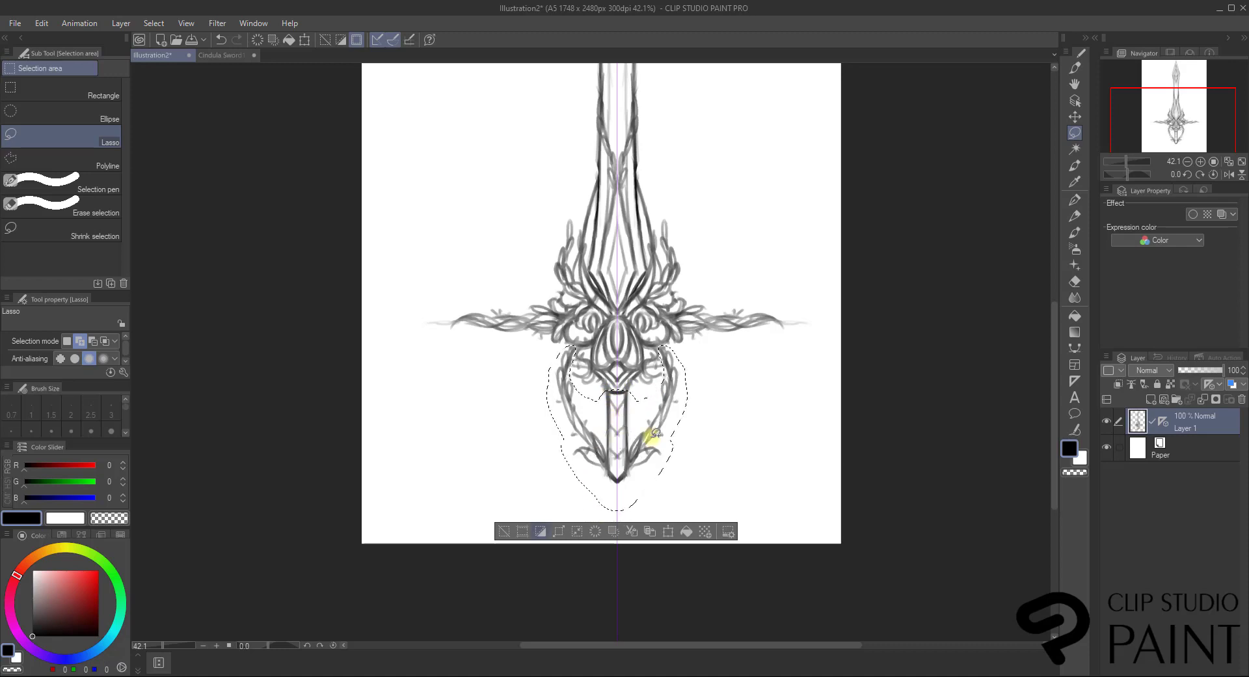
Stretch the selected grip and vine guard with Free Transform to 101 wide and 132 high, apply it and clear the selection.
click(667, 533)
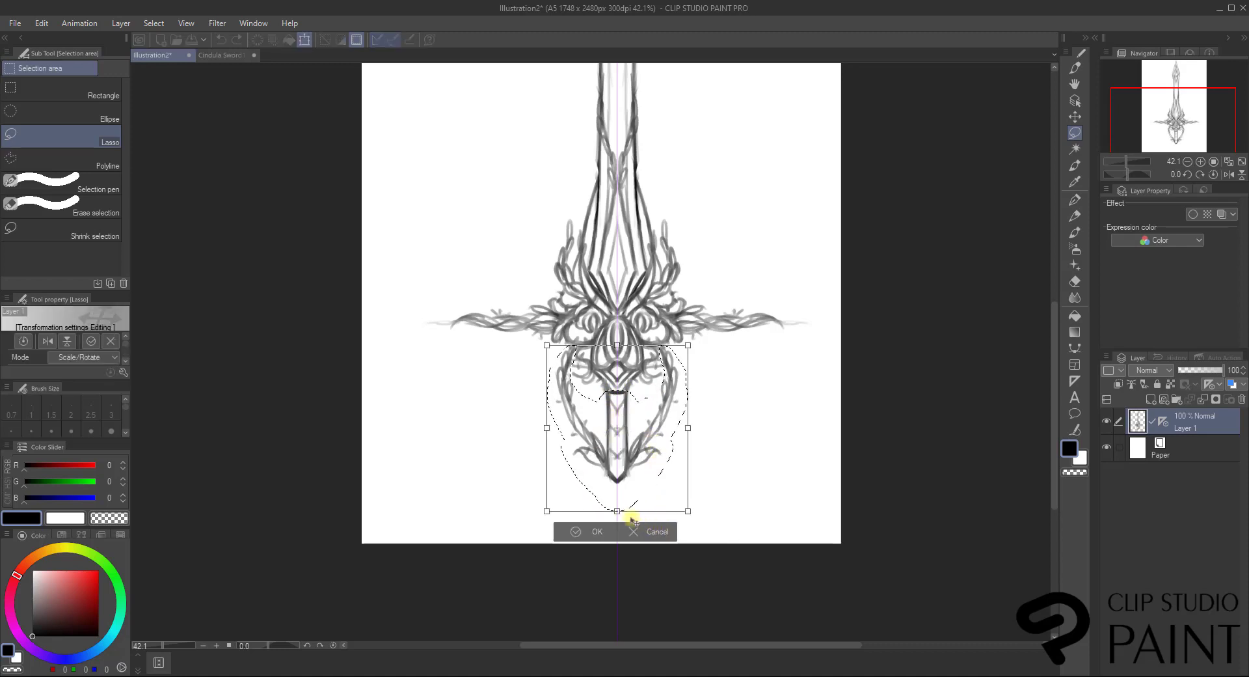
drag(616, 513, 615, 521)
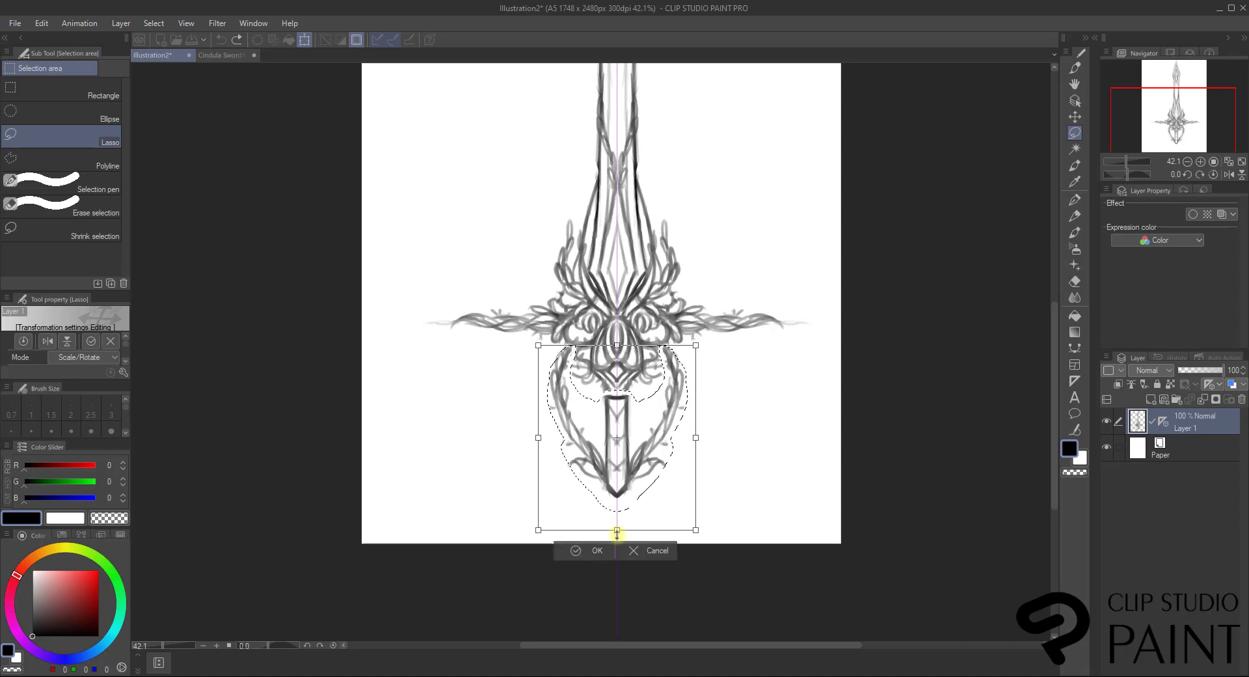
mouse_move(617, 532)
mouse_down()
mouse_move(617, 548)
mouse_move(616, 522)
mouse_up()
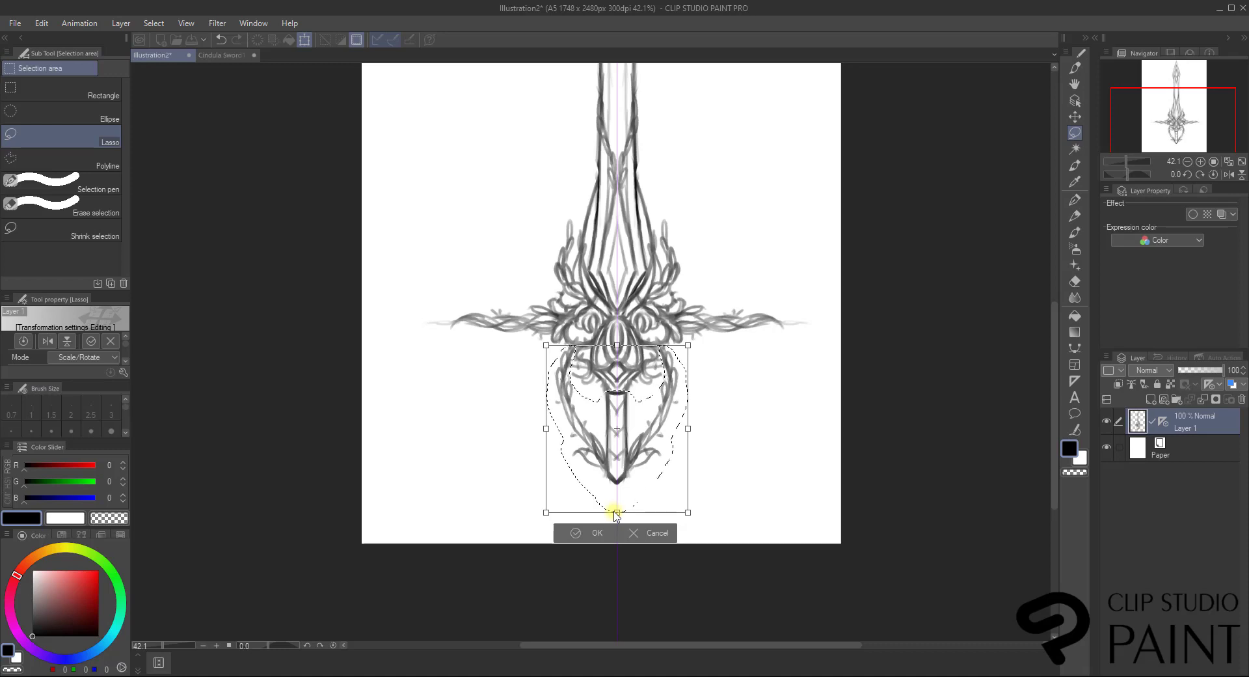
drag(92, 290, 92, 128)
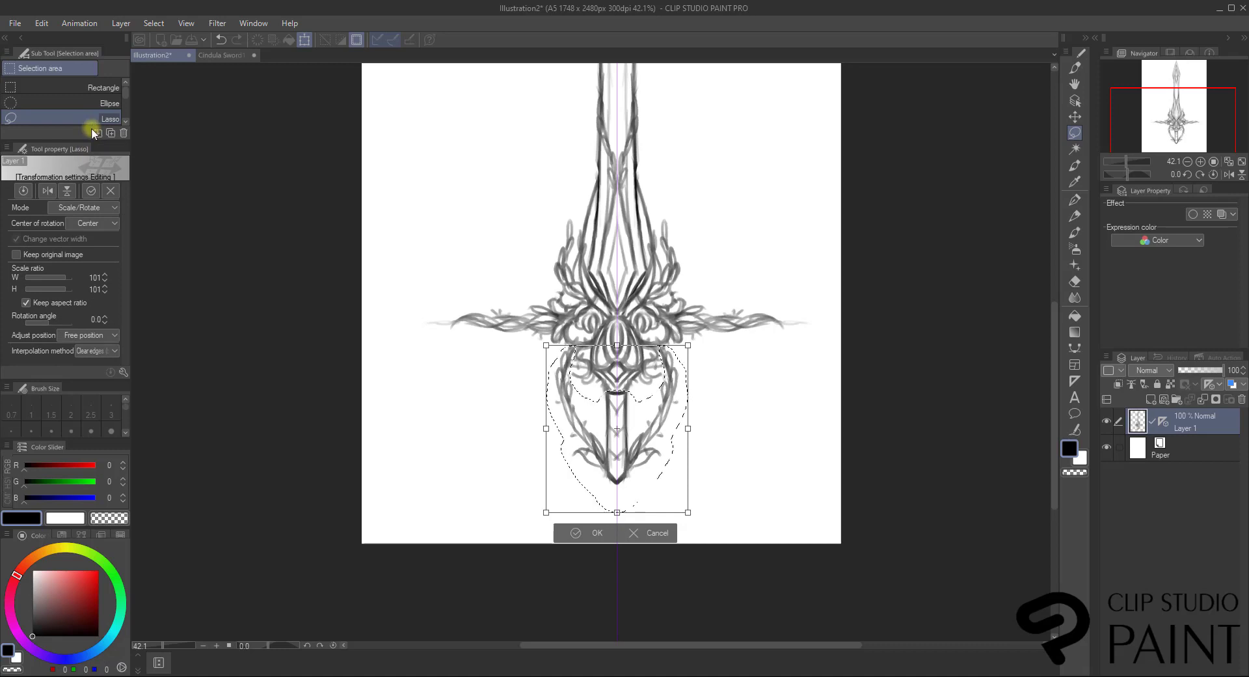
click(111, 207)
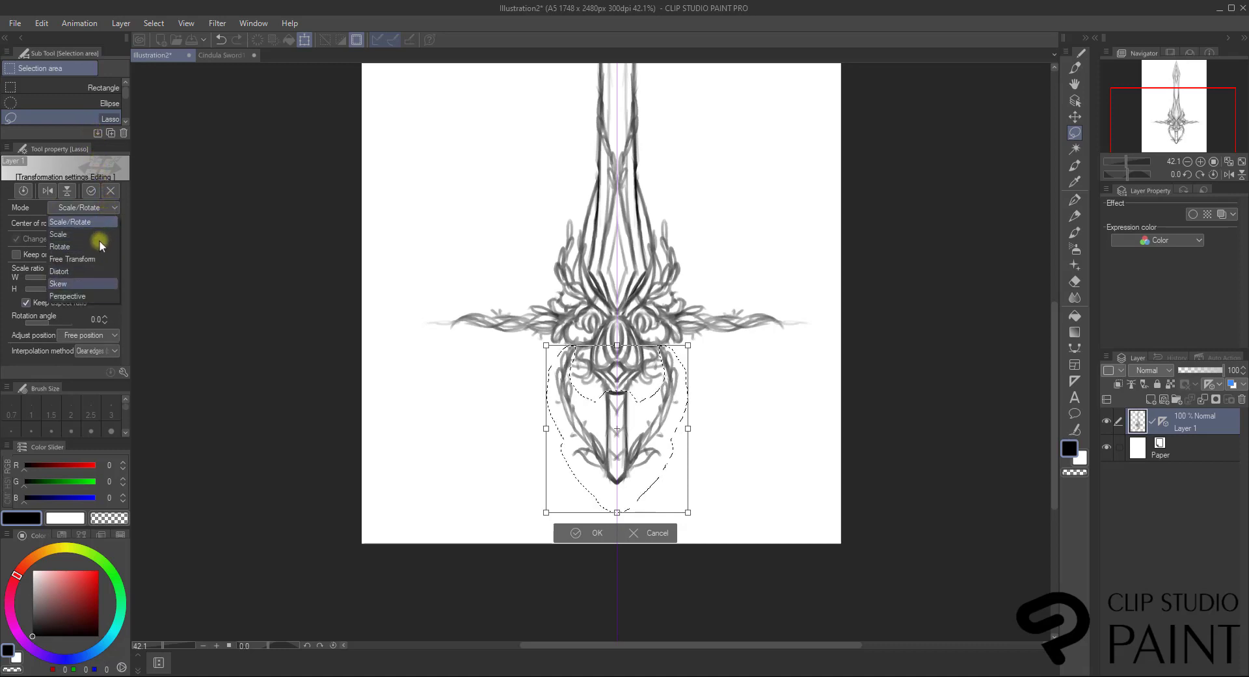
click(96, 257)
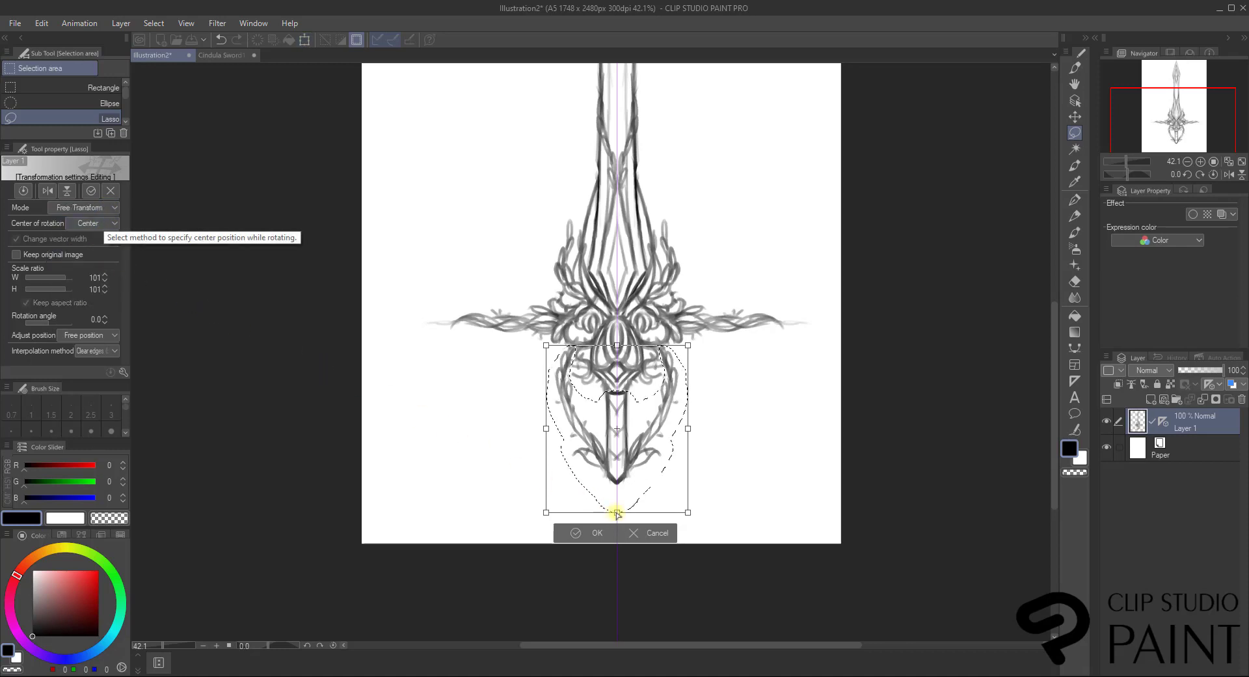
drag(617, 514, 620, 564)
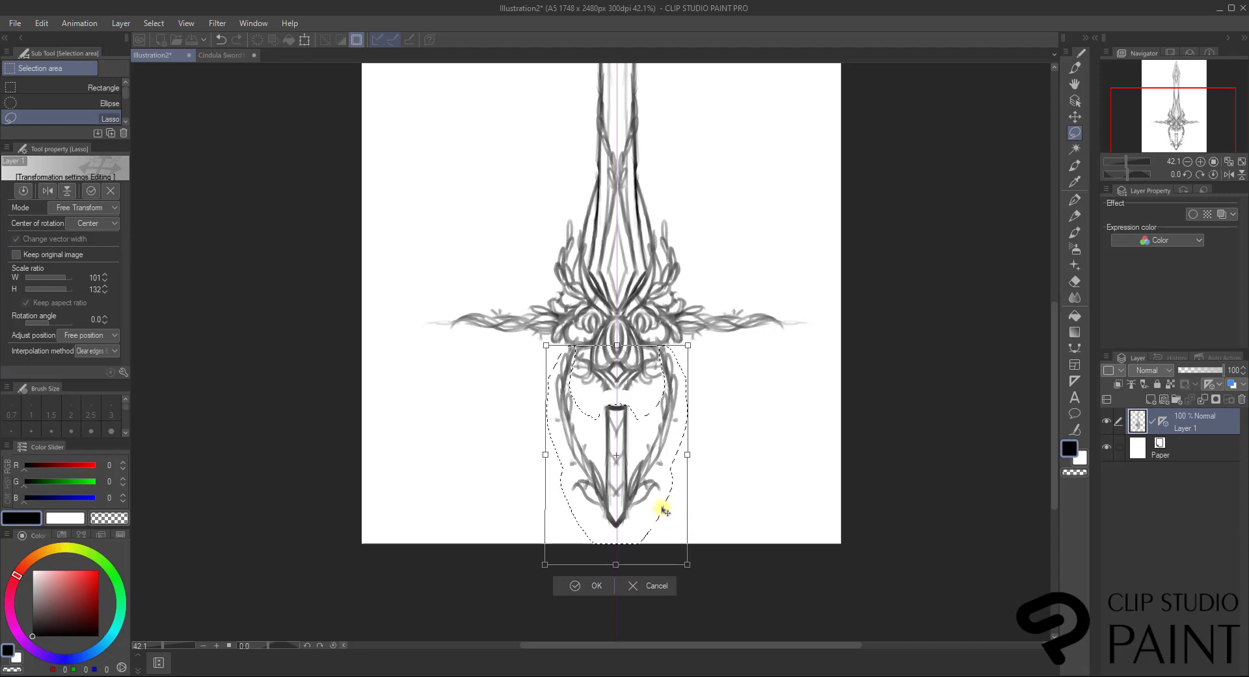
drag(662, 508, 662, 506)
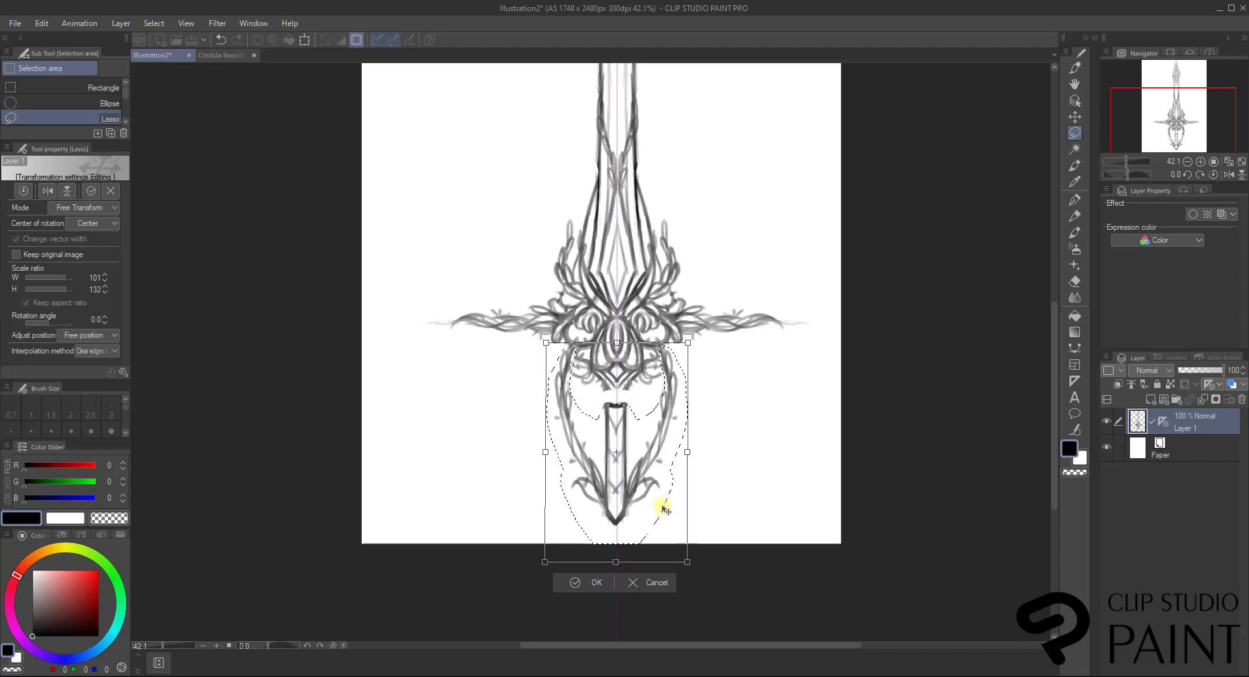
click(592, 583)
click(504, 583)
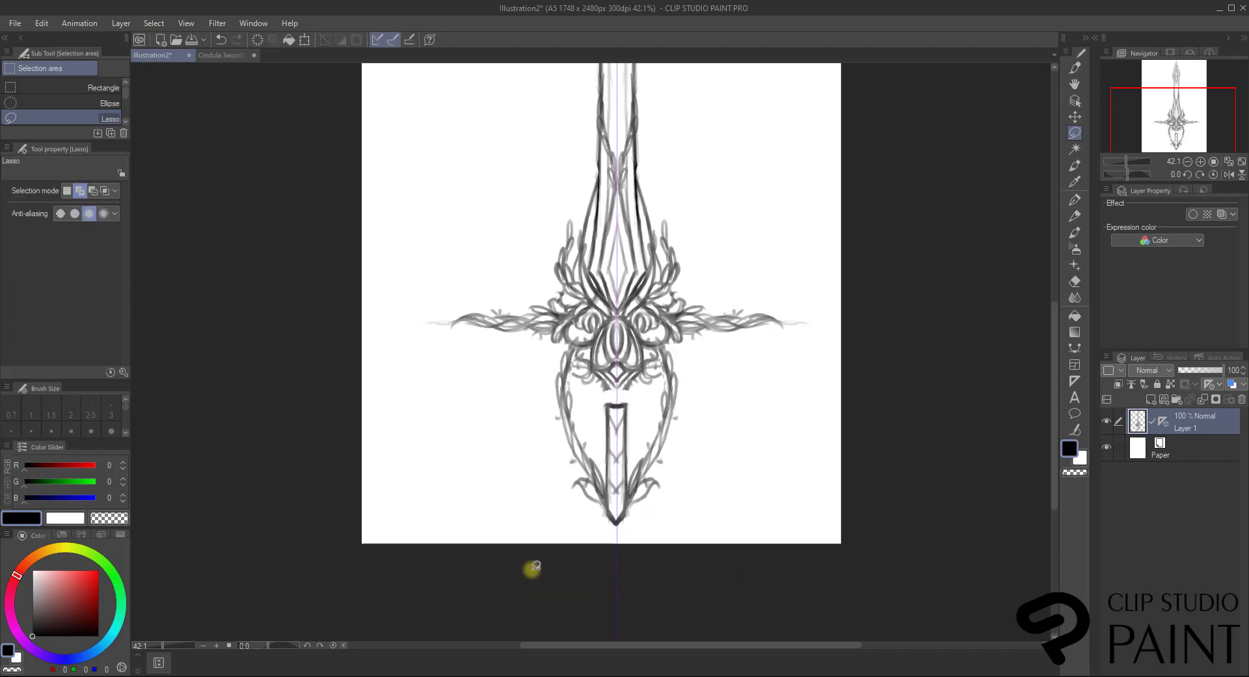
Erase the dark collar band with the Soft eraser and redraw the grip's edges up to the crossguard with Lighter ink.
click(1075, 281)
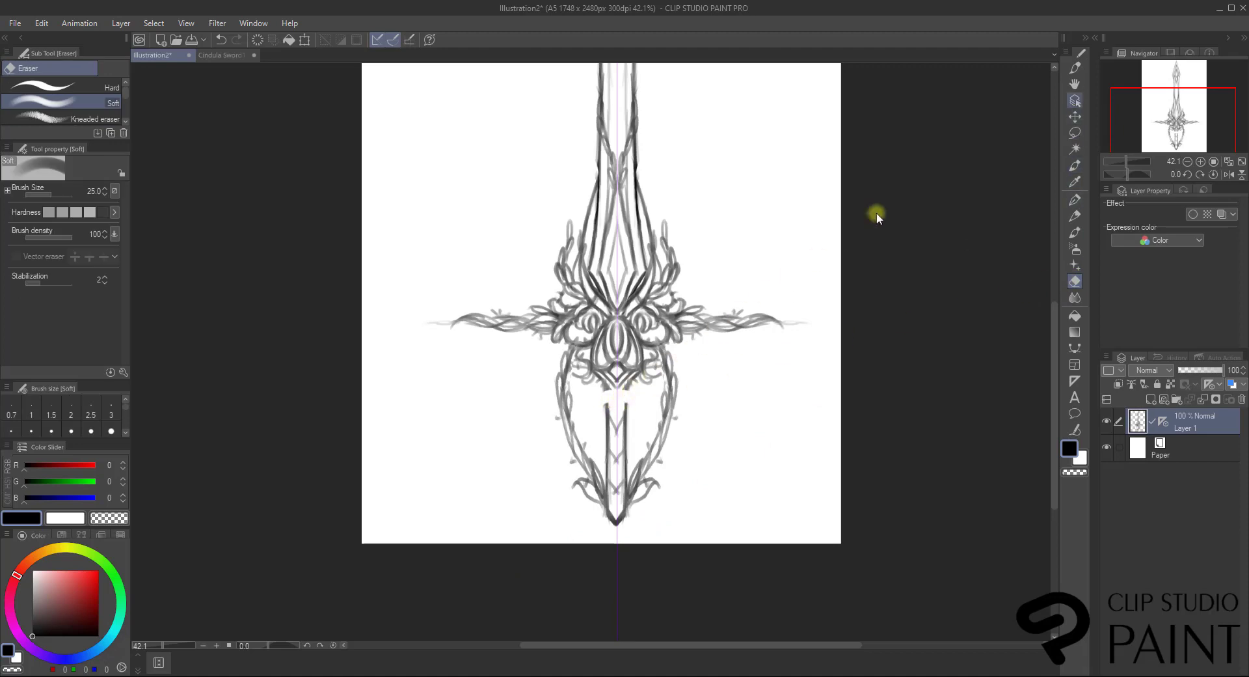
click(1076, 68)
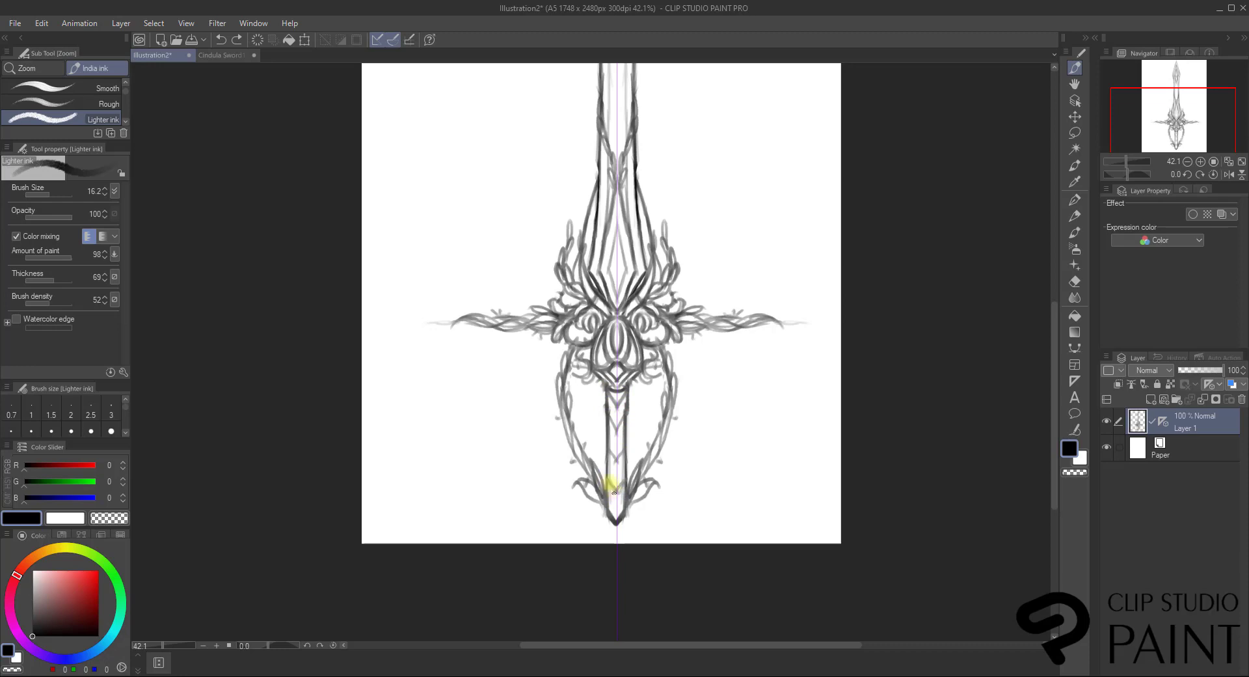
drag(602, 490, 614, 518)
Erase the dark build-up around the grip's pointed lower tip with the Soft eraser.
drag(1191, 130, 1186, 142)
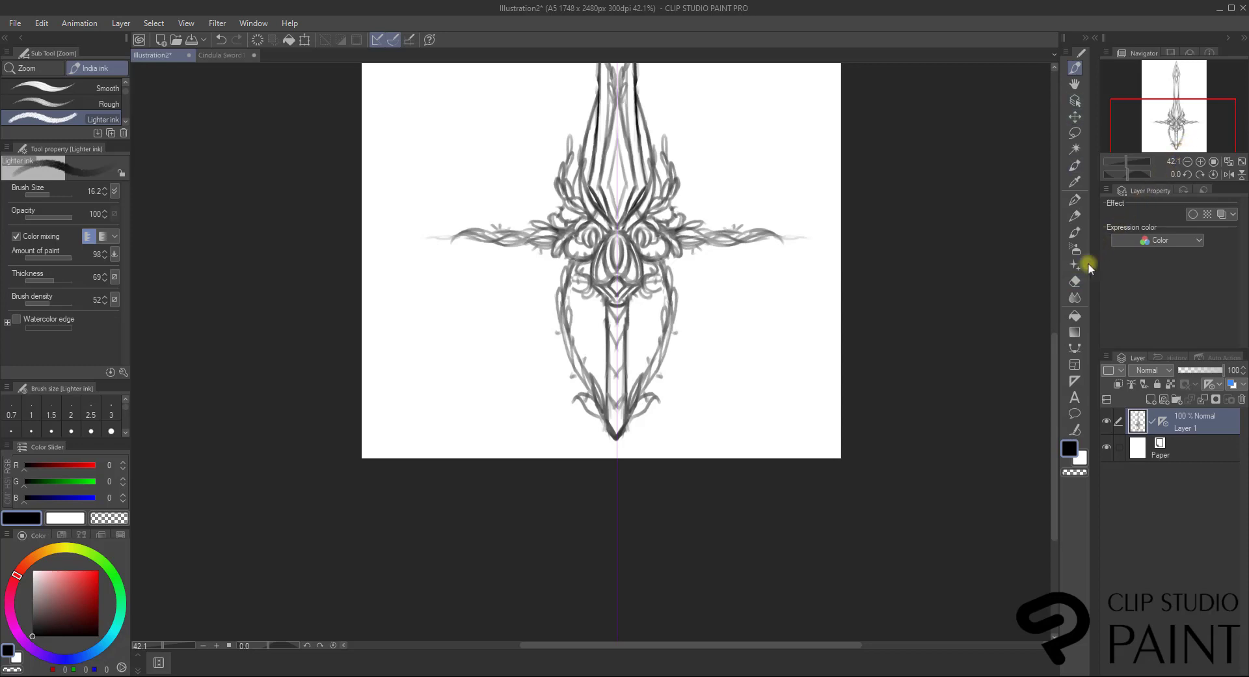
click(1076, 282)
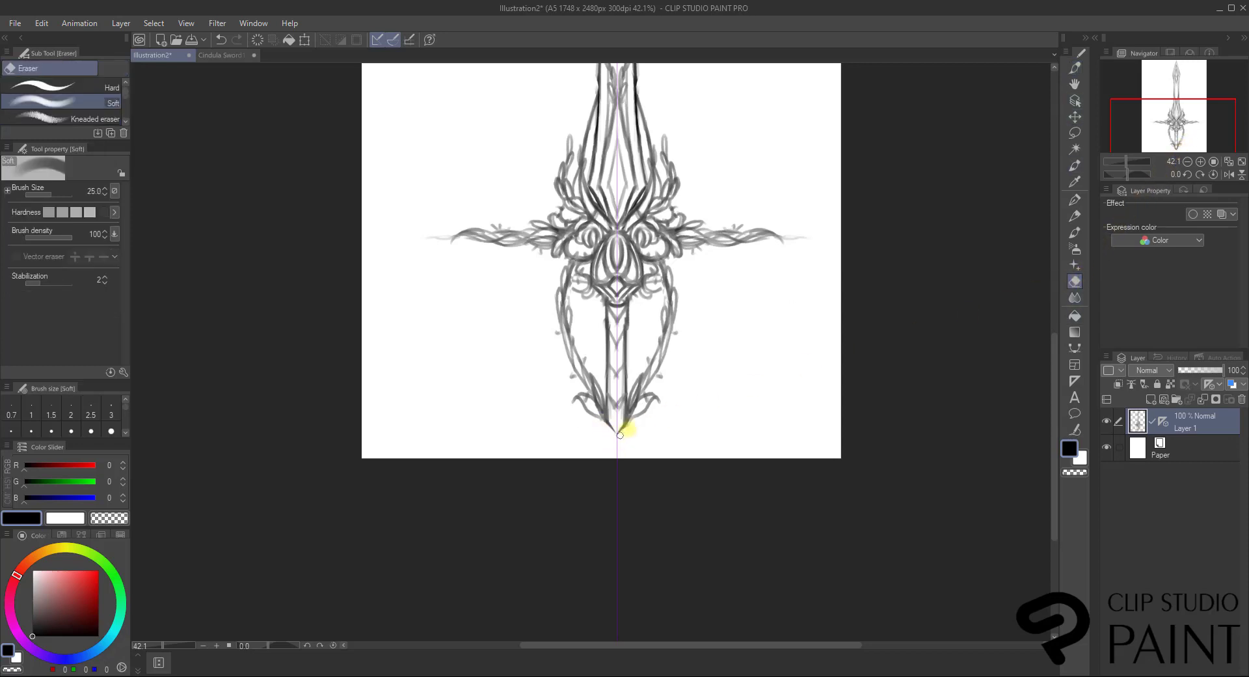
drag(620, 435, 634, 409)
Lasso the whole sword, scale it to 96, reposition it within the page, apply the transformation and clear the selection.
drag(1159, 123, 1163, 103)
drag(1127, 160, 1125, 160)
key(space)
click(1077, 133)
mouse_move(711, 267)
mouse_down()
mouse_move(566, 56)
mouse_move(619, 607)
mouse_move(791, 417)
mouse_up()
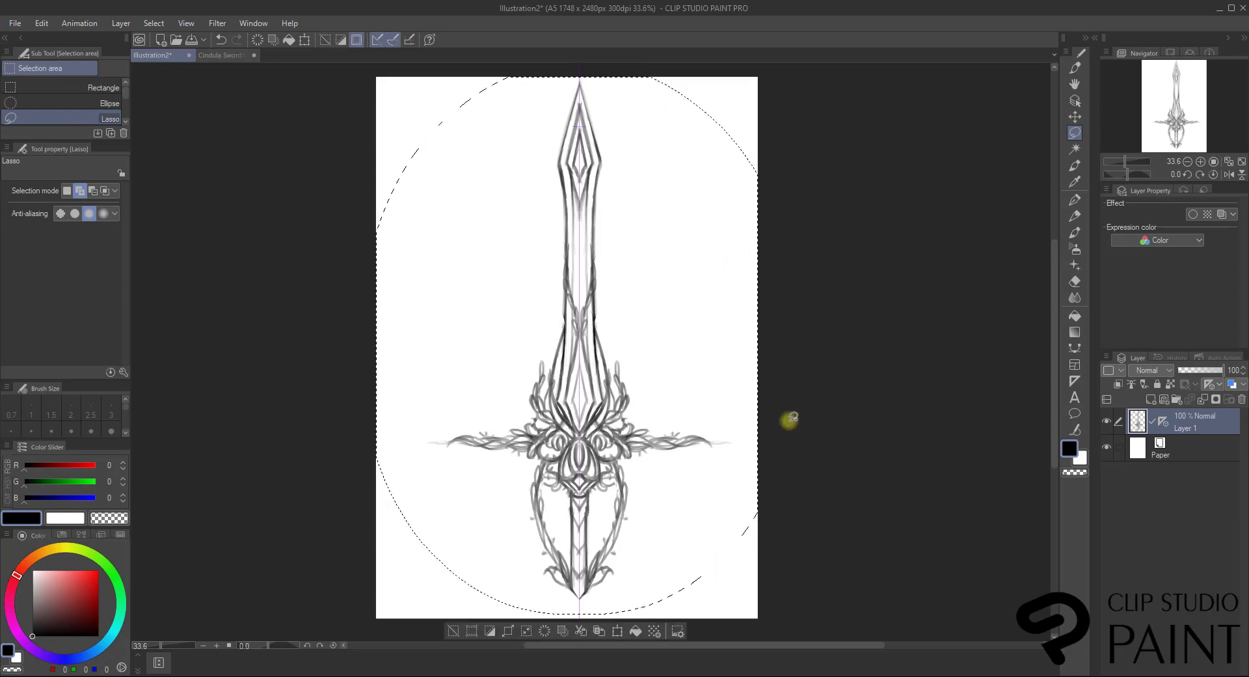
click(617, 631)
drag(564, 84, 567, 99)
mouse_move(680, 315)
mouse_down()
mouse_move(679, 295)
mouse_move(683, 326)
mouse_up()
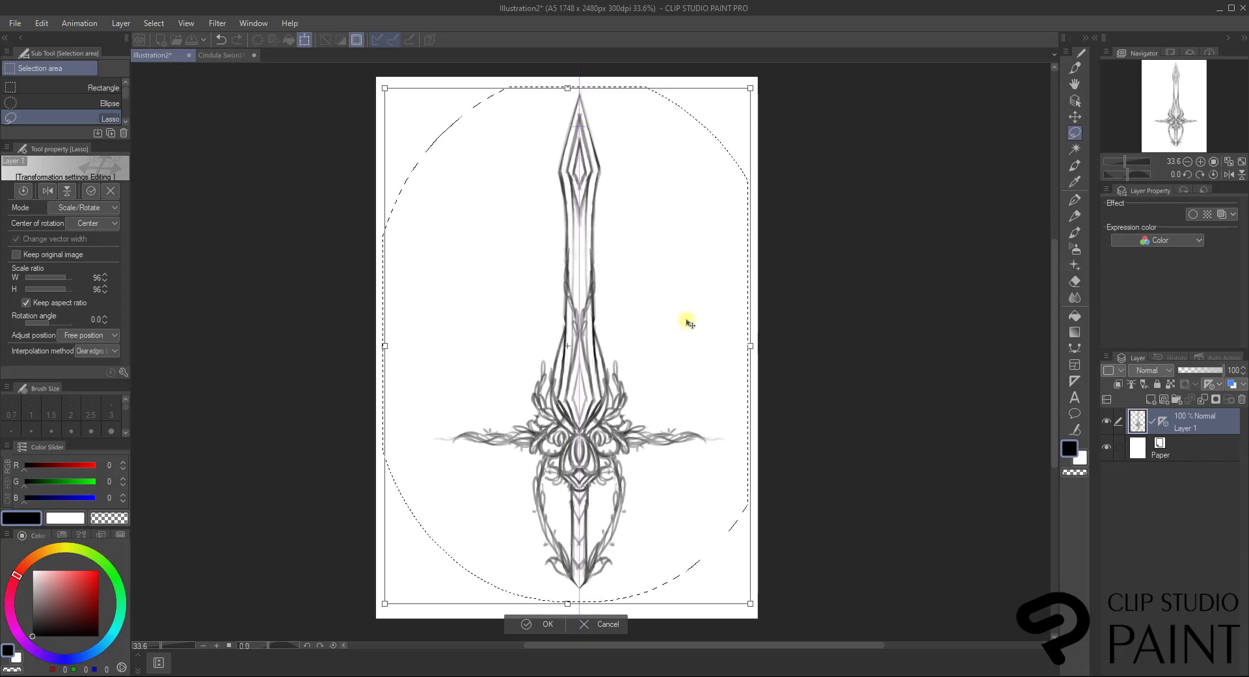
click(537, 623)
click(457, 622)
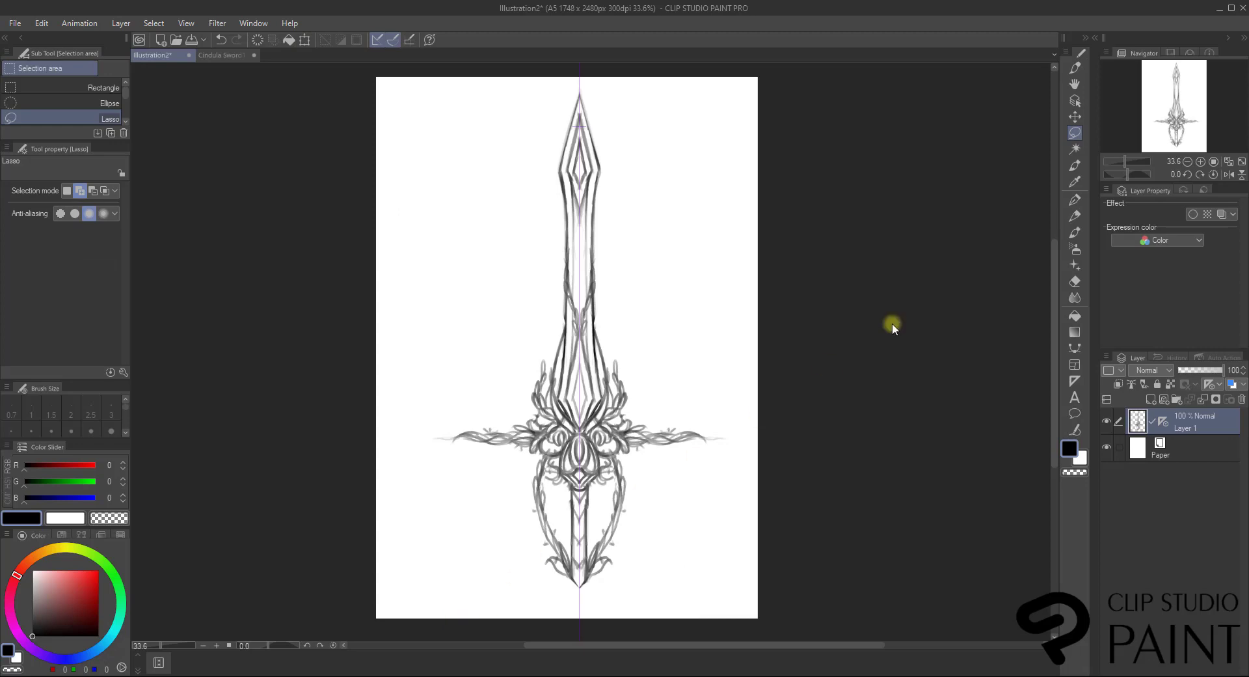
Sketch a pointed diamond pommel with small scrolls at the grip's lower end using Lighter ink, undoing unwanted strokes.
drag(1131, 161, 1154, 154)
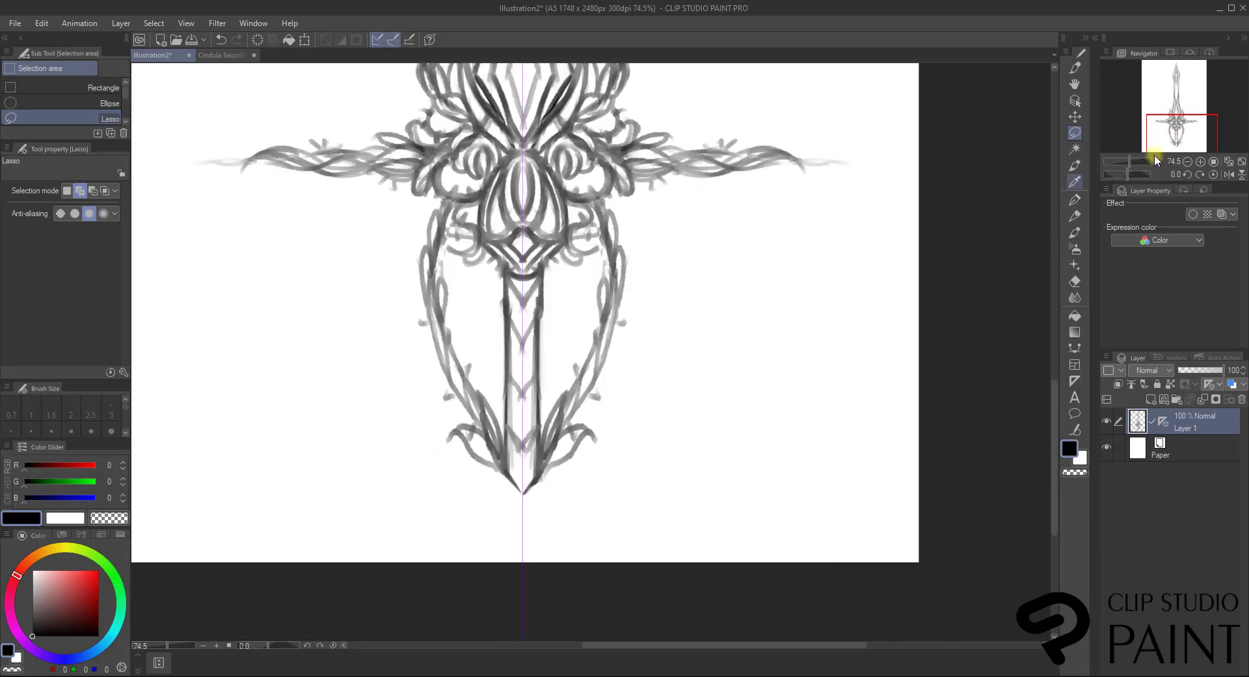
click(1077, 68)
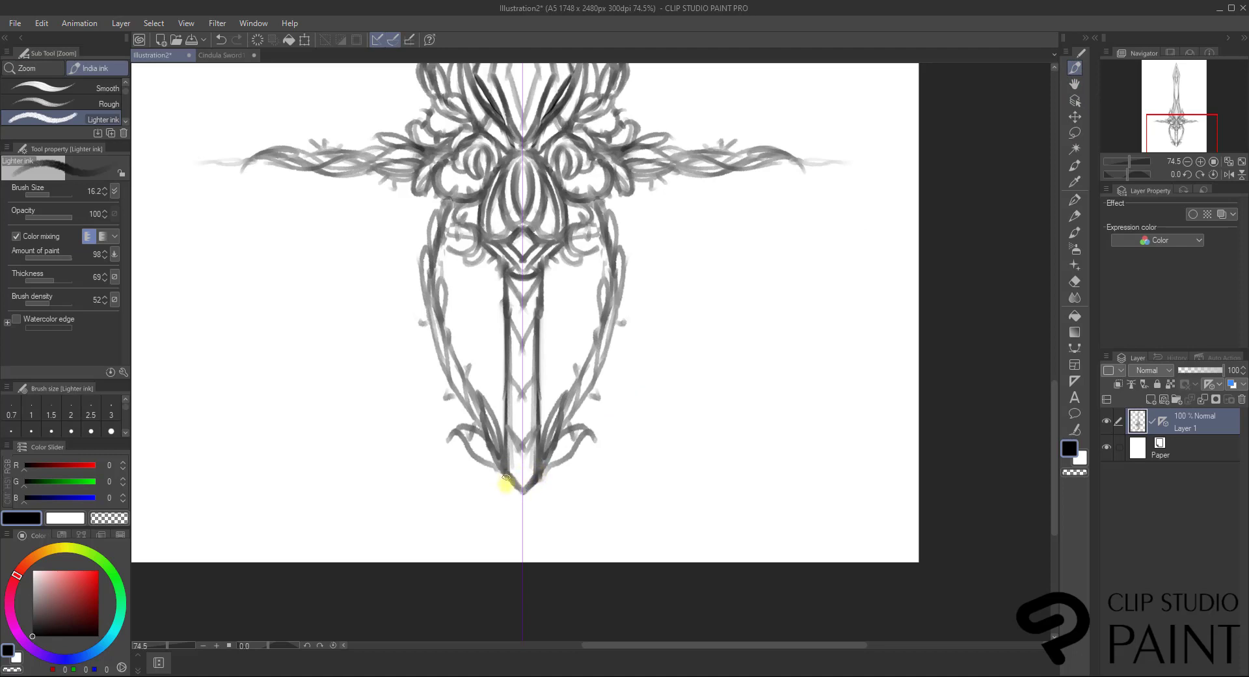
mouse_move(514, 494)
mouse_down()
mouse_move(557, 413)
mouse_move(544, 475)
mouse_move(507, 487)
mouse_move(502, 503)
mouse_move(508, 485)
mouse_move(498, 508)
mouse_move(519, 539)
mouse_move(497, 510)
mouse_move(509, 485)
mouse_move(500, 510)
mouse_move(507, 492)
mouse_move(527, 511)
mouse_move(559, 449)
mouse_up()
mouse_move(549, 489)
mouse_down()
mouse_move(573, 472)
mouse_move(577, 488)
mouse_move(566, 475)
mouse_move(600, 500)
mouse_up()
key(ctrl+z)
key(ctrl+z)
key(ctrl+z)
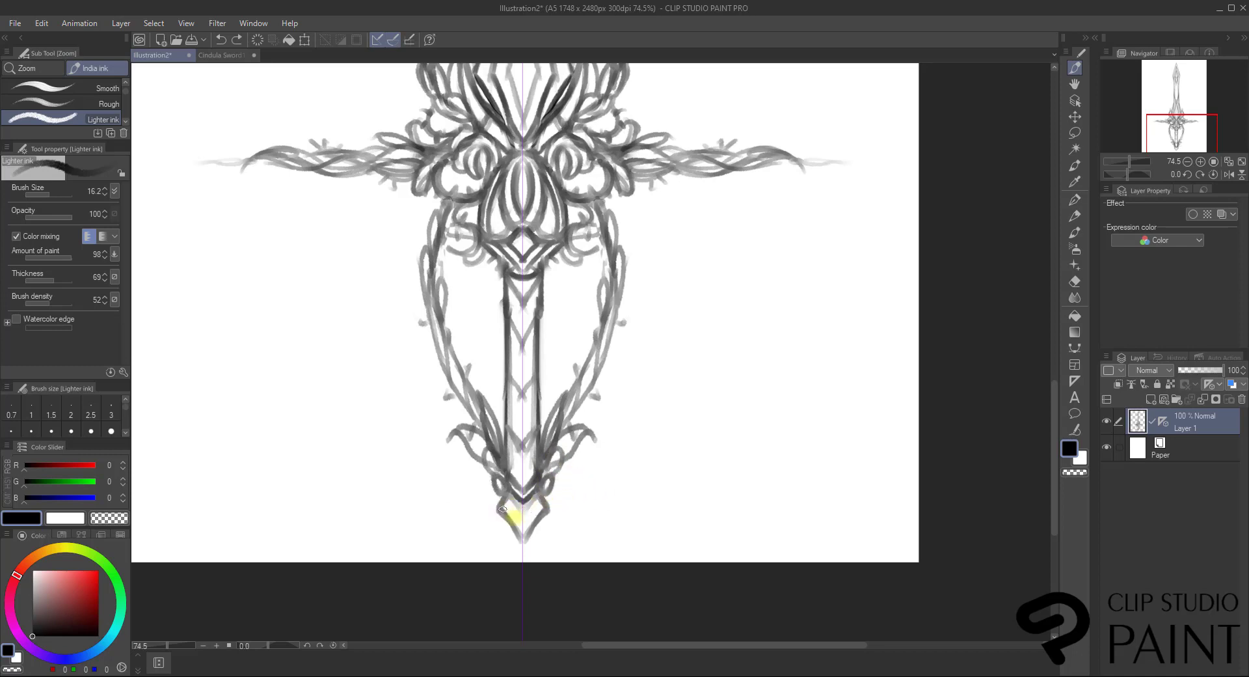
Erase a round area at the centre of the crossguard scrollwork with the Soft eraser.
drag(1179, 132, 1172, 116)
drag(1176, 123, 1160, 145)
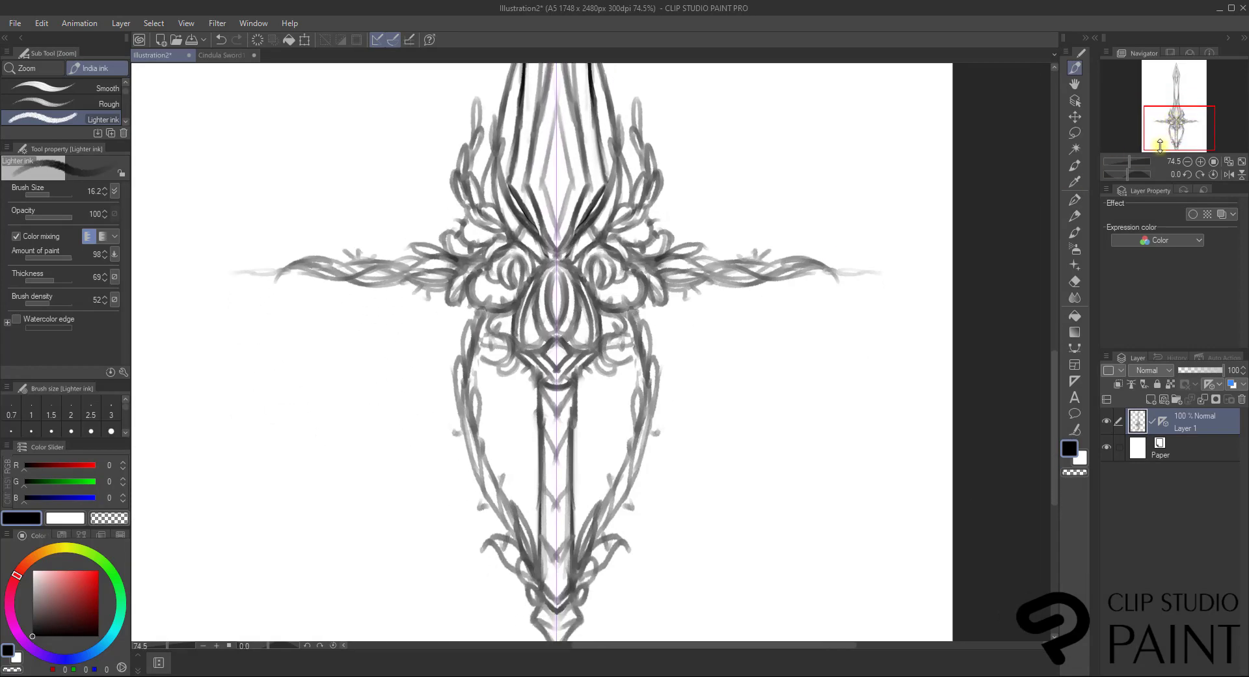
click(1075, 281)
mouse_move(556, 278)
mouse_down()
mouse_move(566, 287)
mouse_move(573, 267)
mouse_move(569, 293)
mouse_move(540, 279)
mouse_move(570, 267)
mouse_move(585, 286)
mouse_move(567, 305)
mouse_move(553, 300)
mouse_up()
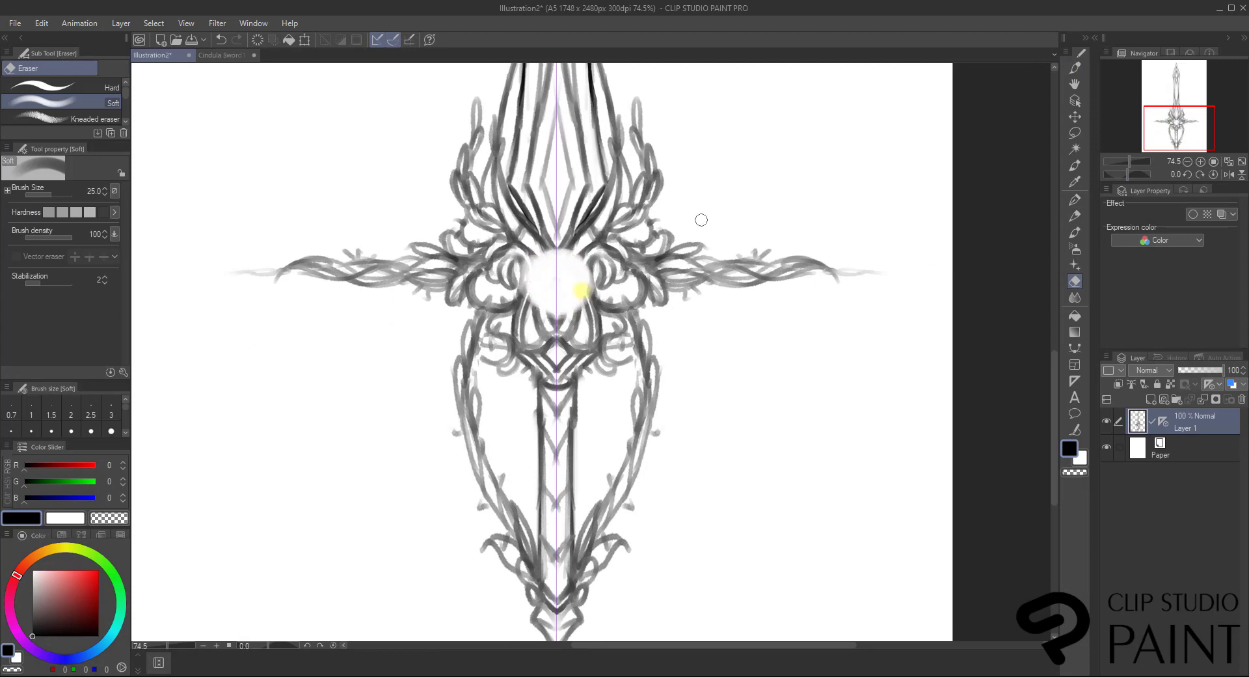
Select the Rose brush from the Flower group of the Decoration tool.
click(1075, 68)
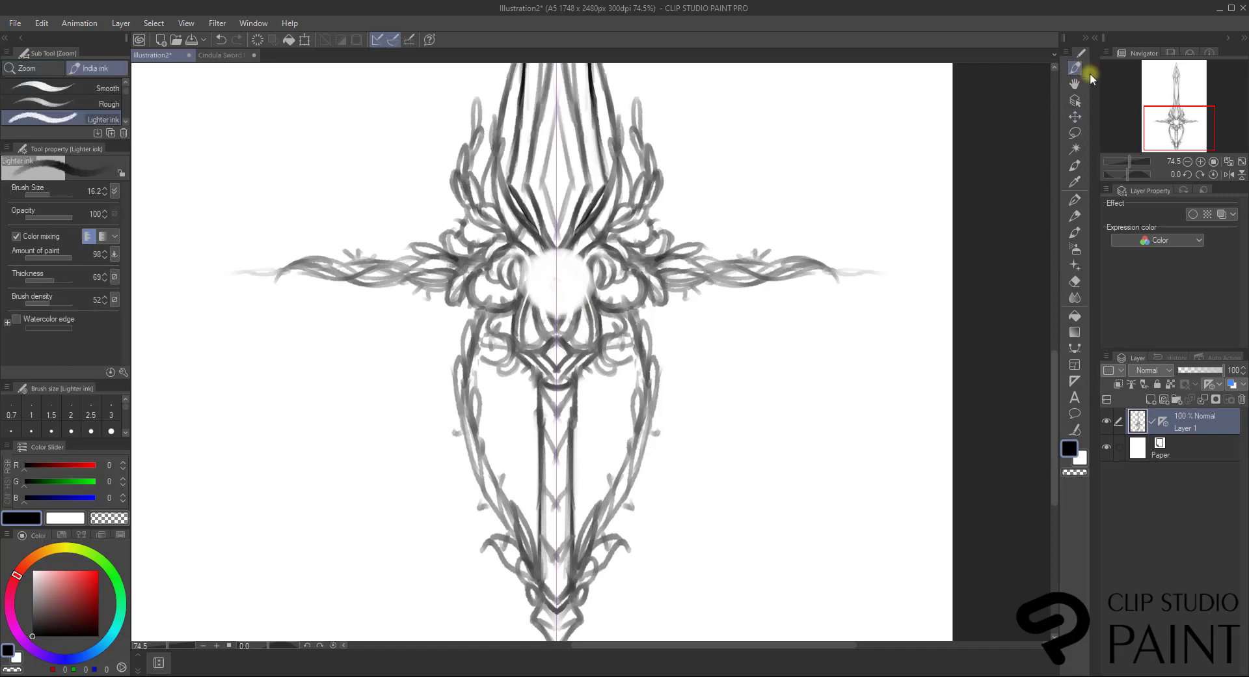
drag(1187, 123, 1185, 121)
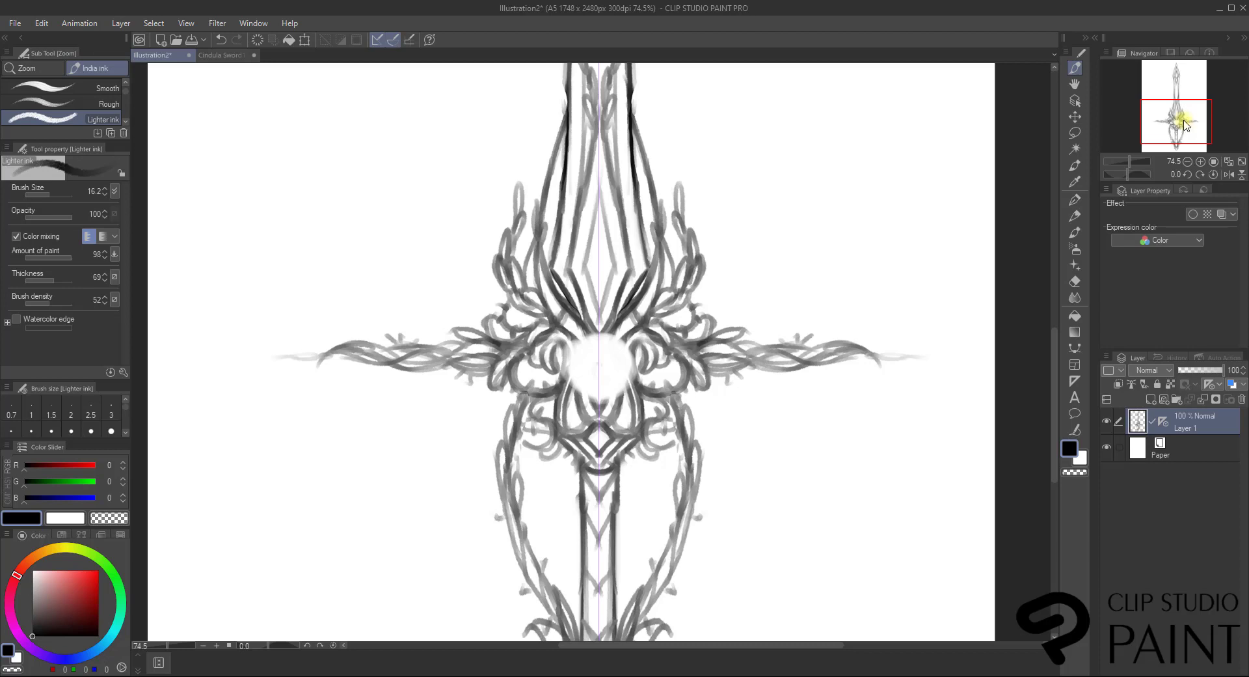
click(1075, 263)
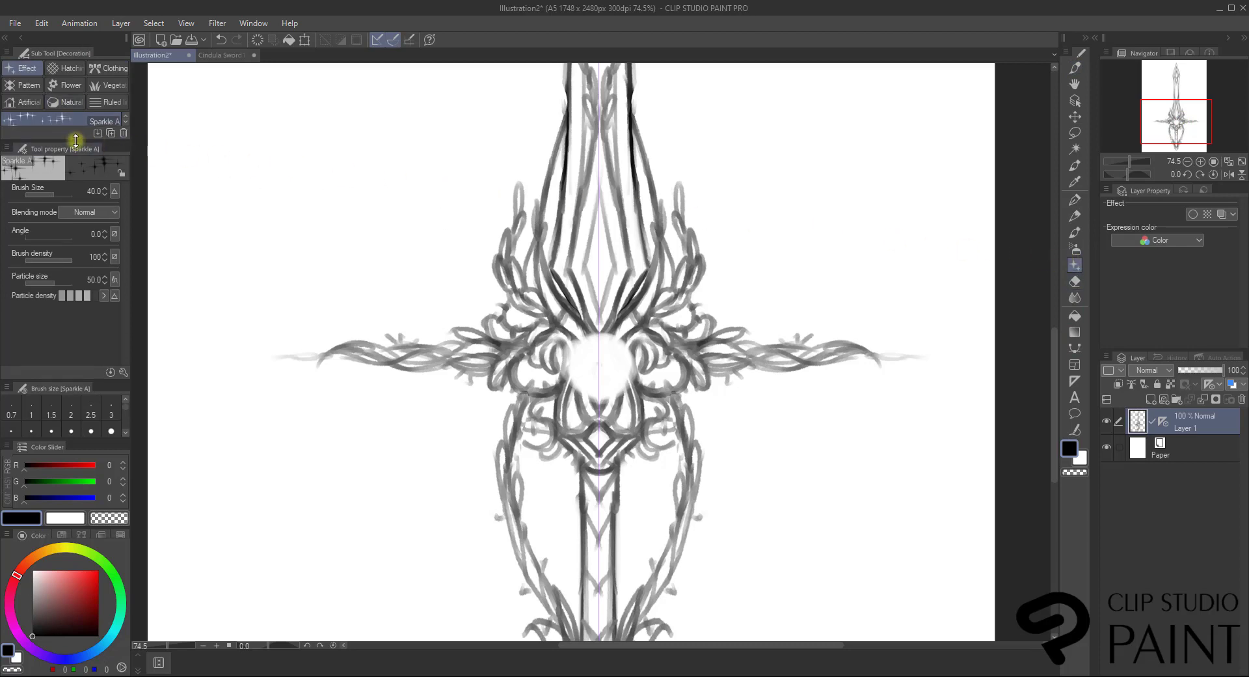
drag(76, 140, 73, 206)
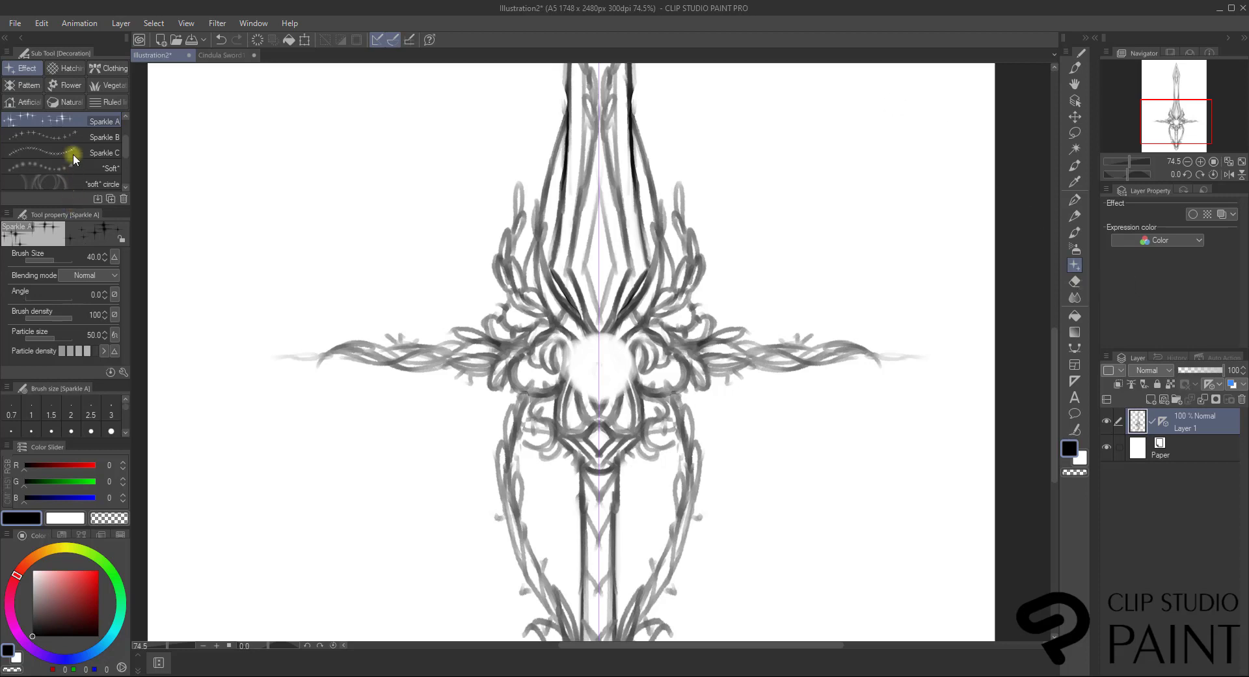
click(71, 87)
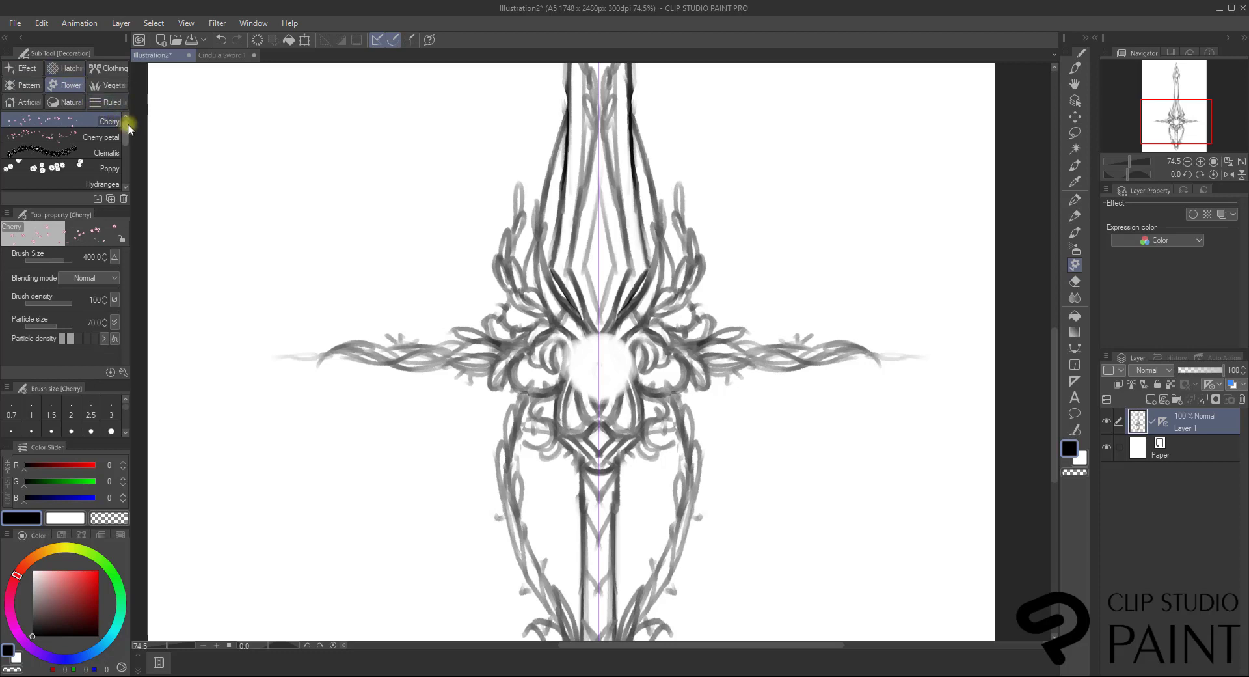
drag(127, 131, 133, 175)
click(108, 149)
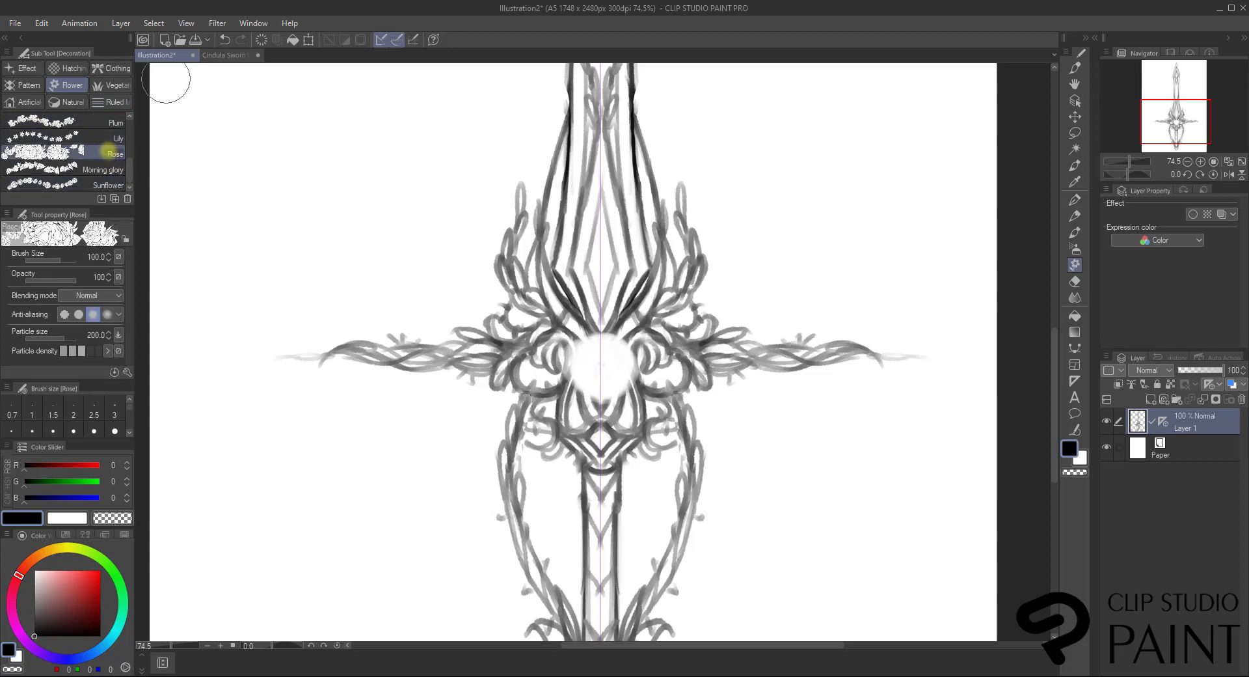
Set the Rose brush size to 297.8, test-stamp roses on the blank area beside the blade and undo them.
drag(65, 259, 68, 260)
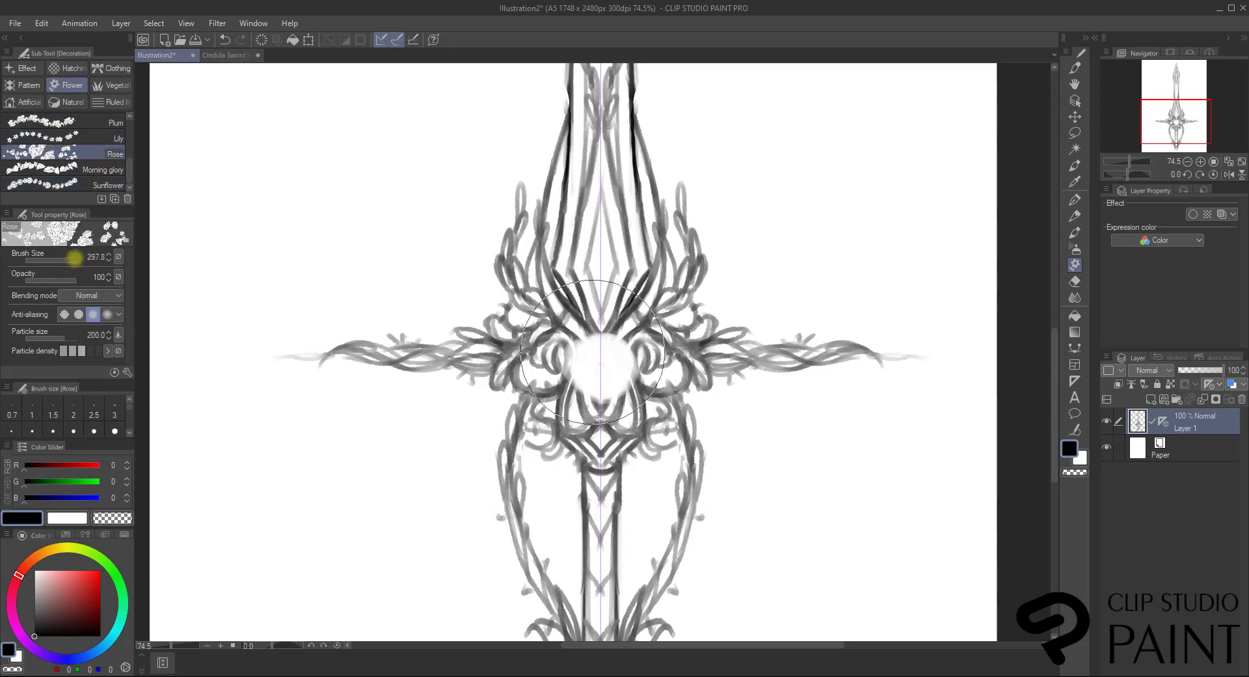
click(297, 215)
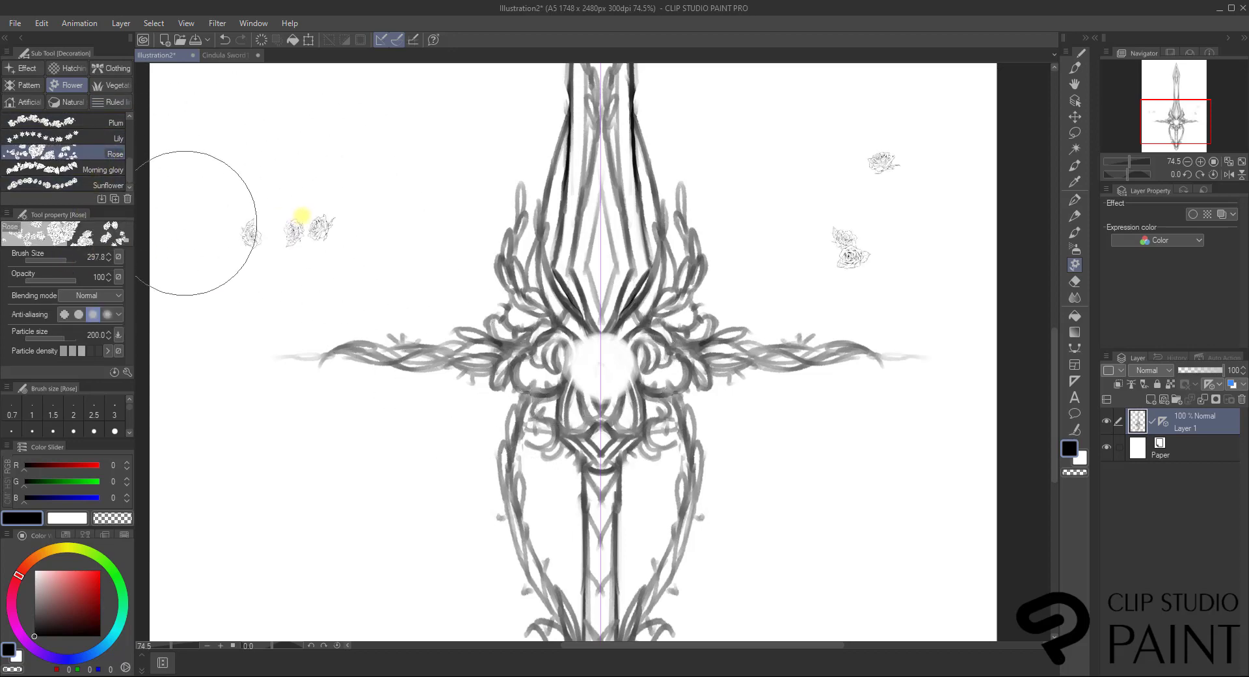
key(ctrl+z)
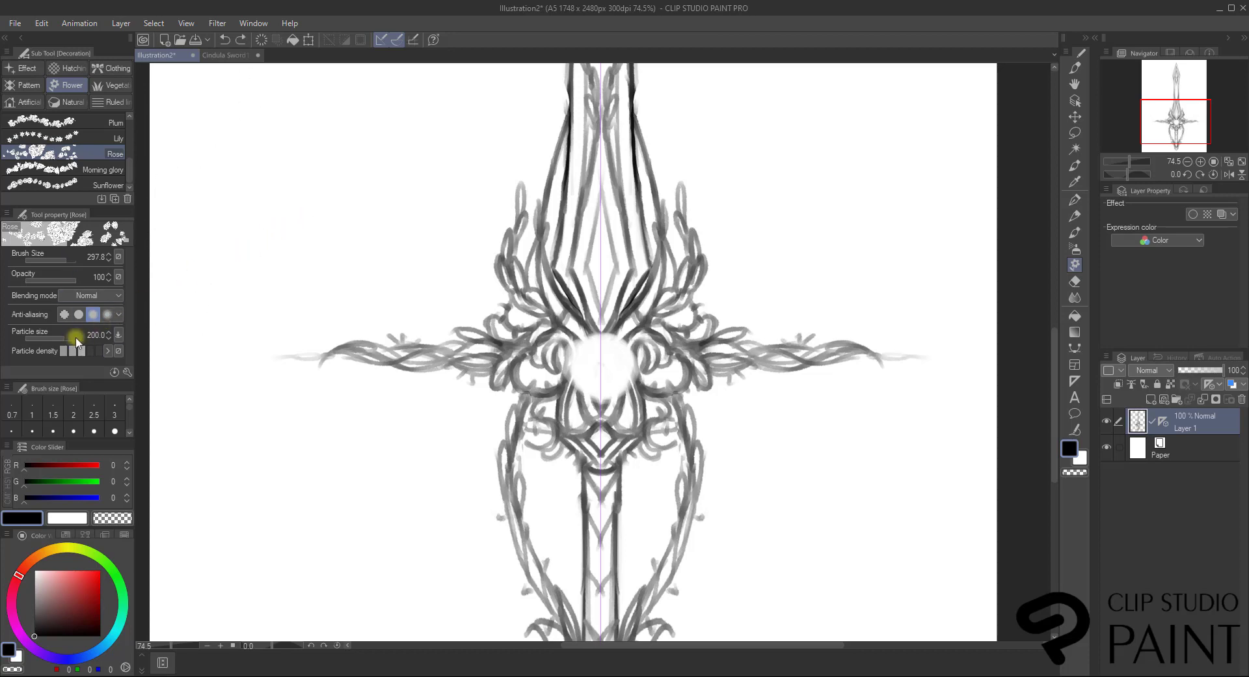
Set the Rose brush to particle size 383.9, lowest particle density and brush size 50.3, test-stamp it beside the blade and undo the stamp.
mouse_move(64, 338)
mouse_down()
mouse_move(28, 350)
mouse_move(78, 346)
mouse_move(67, 359)
mouse_up()
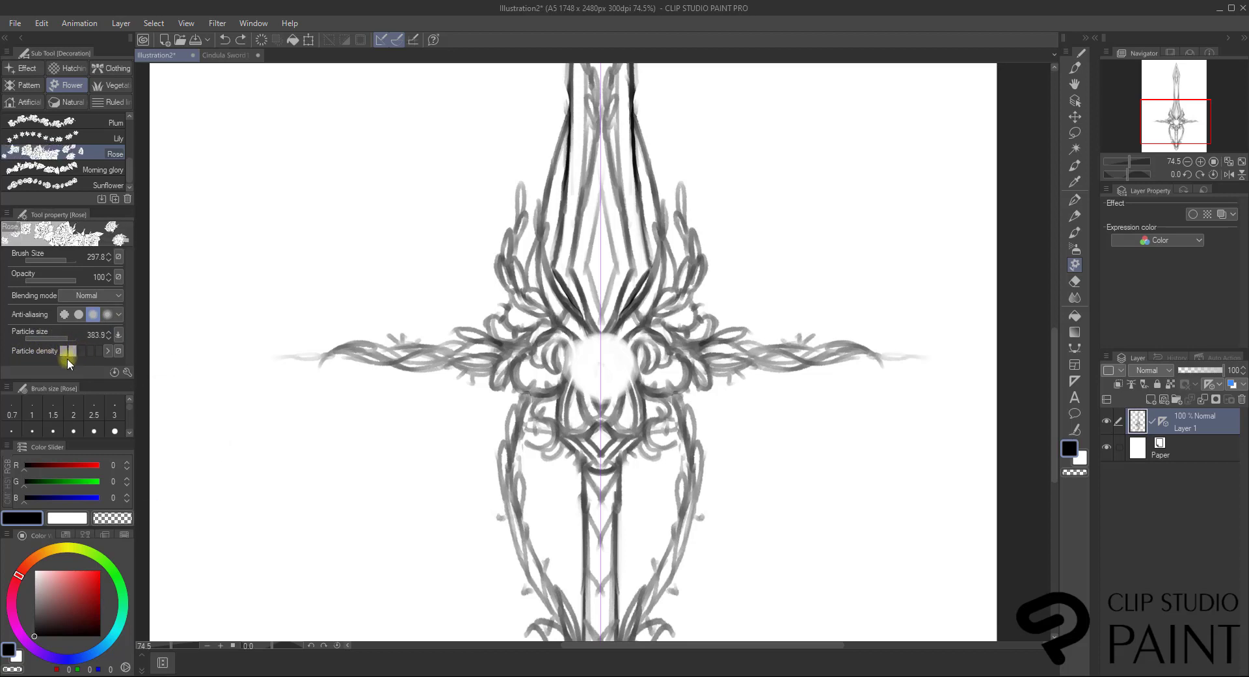
click(64, 352)
click(57, 261)
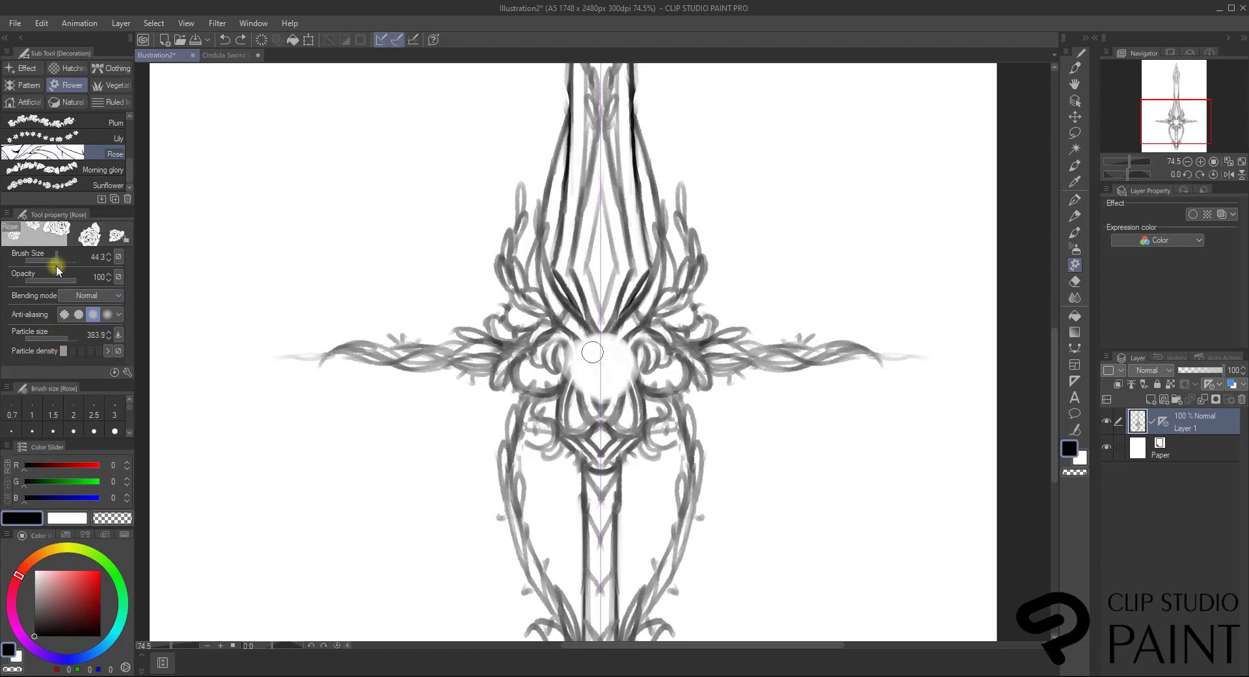
click(350, 250)
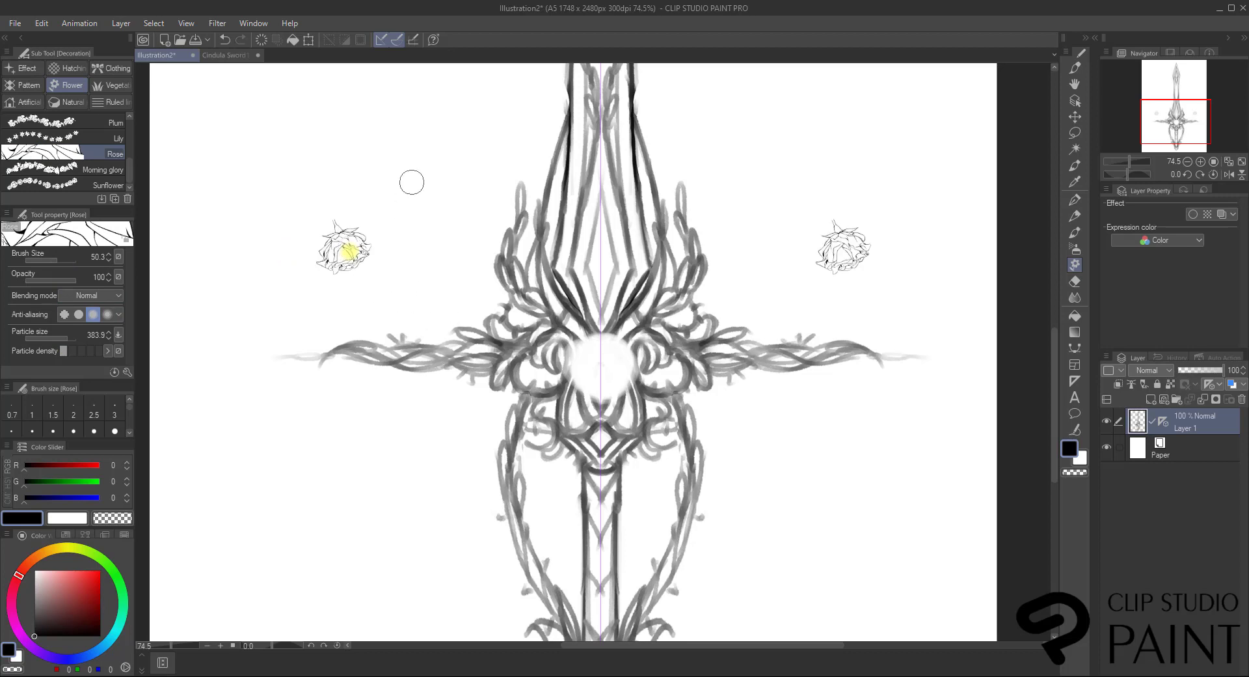
click(224, 40)
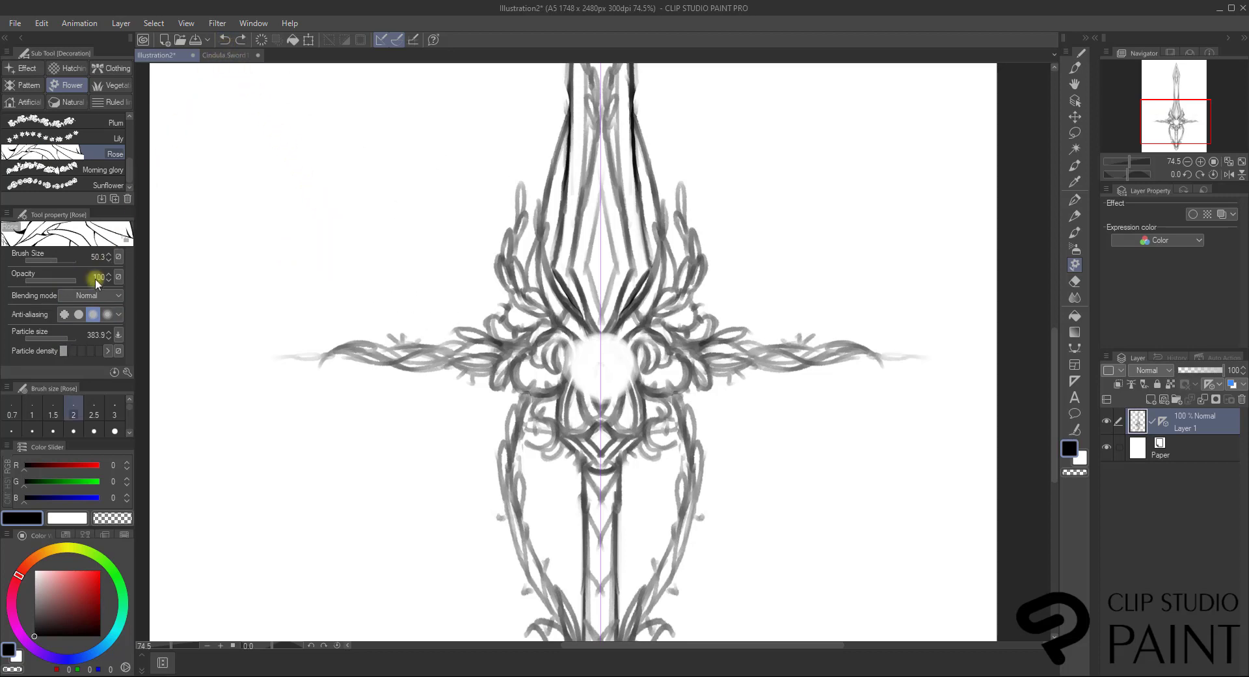
Raise the Rose particle size to 561.8 and on to 2000.0, test-stamping beside the blade and undoing each stamp.
click(69, 333)
click(71, 334)
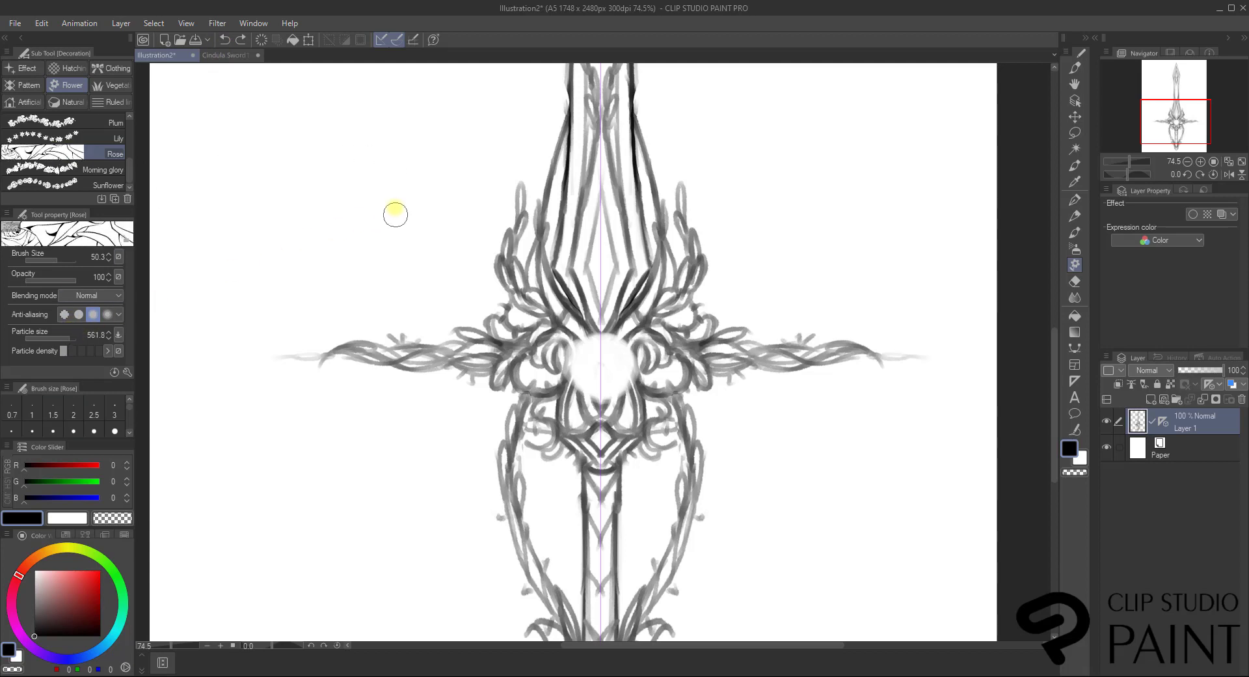
click(390, 207)
click(225, 40)
click(72, 337)
click(294, 235)
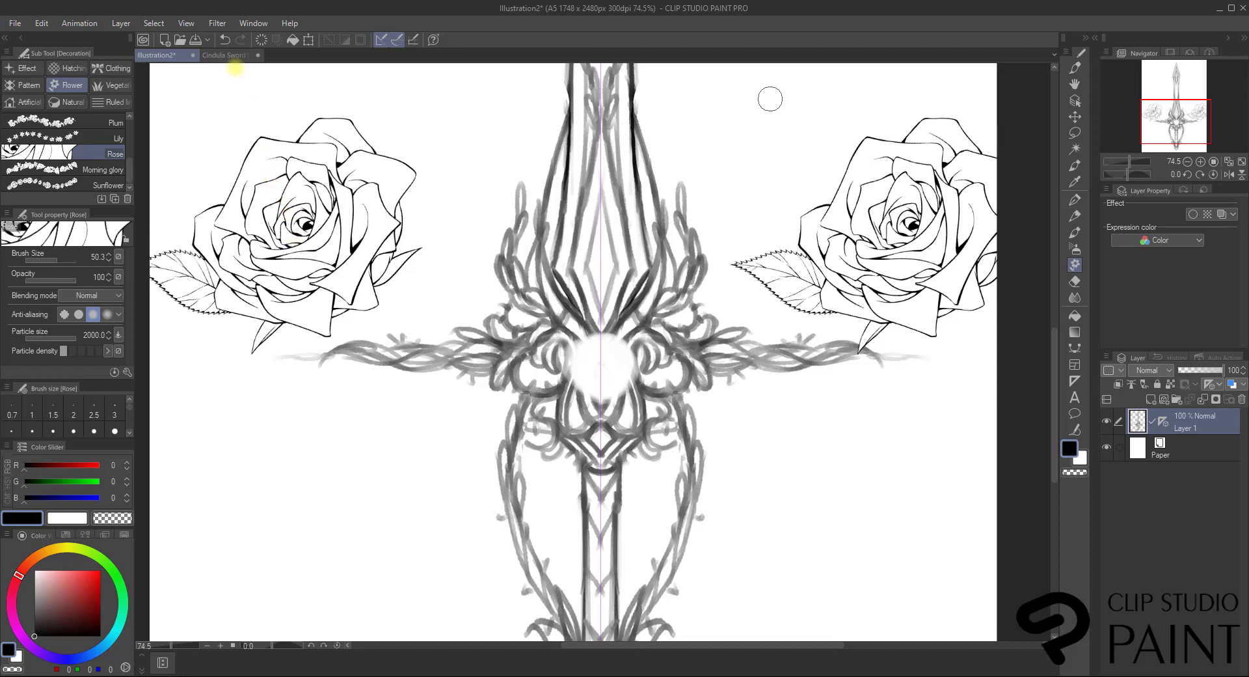
click(224, 39)
Try stamping a rose over the crossguard's centre at particle sizes 2000.0 and 1551.5, undoing each stamp.
click(602, 358)
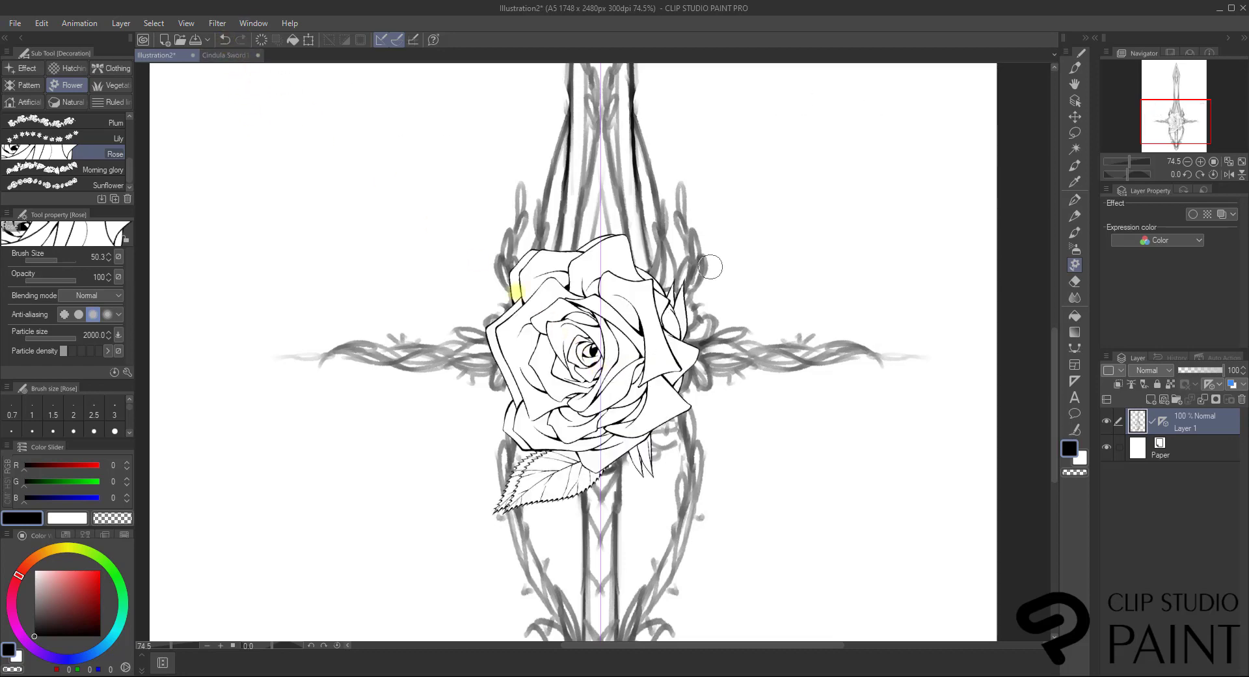
click(225, 40)
drag(76, 339, 74, 342)
click(600, 356)
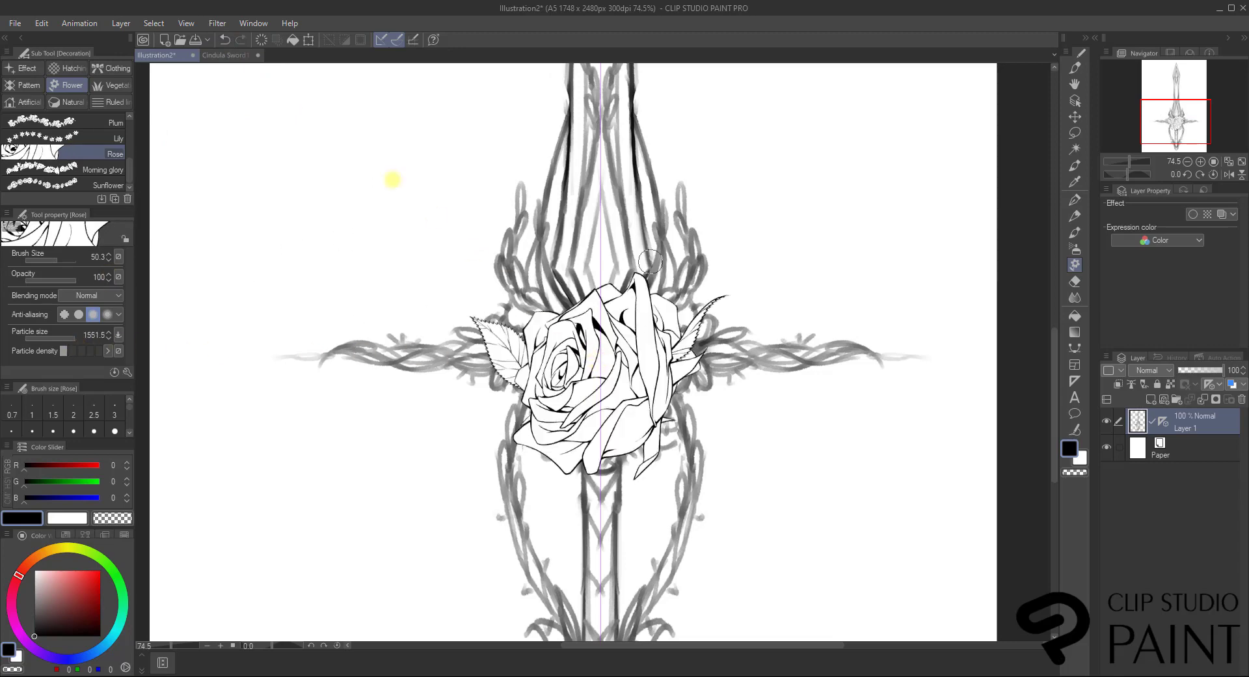
click(227, 37)
Set the Rose particle size to 724.3, try two stamps on the crossguard's centre and undo both.
drag(77, 331, 72, 339)
click(599, 349)
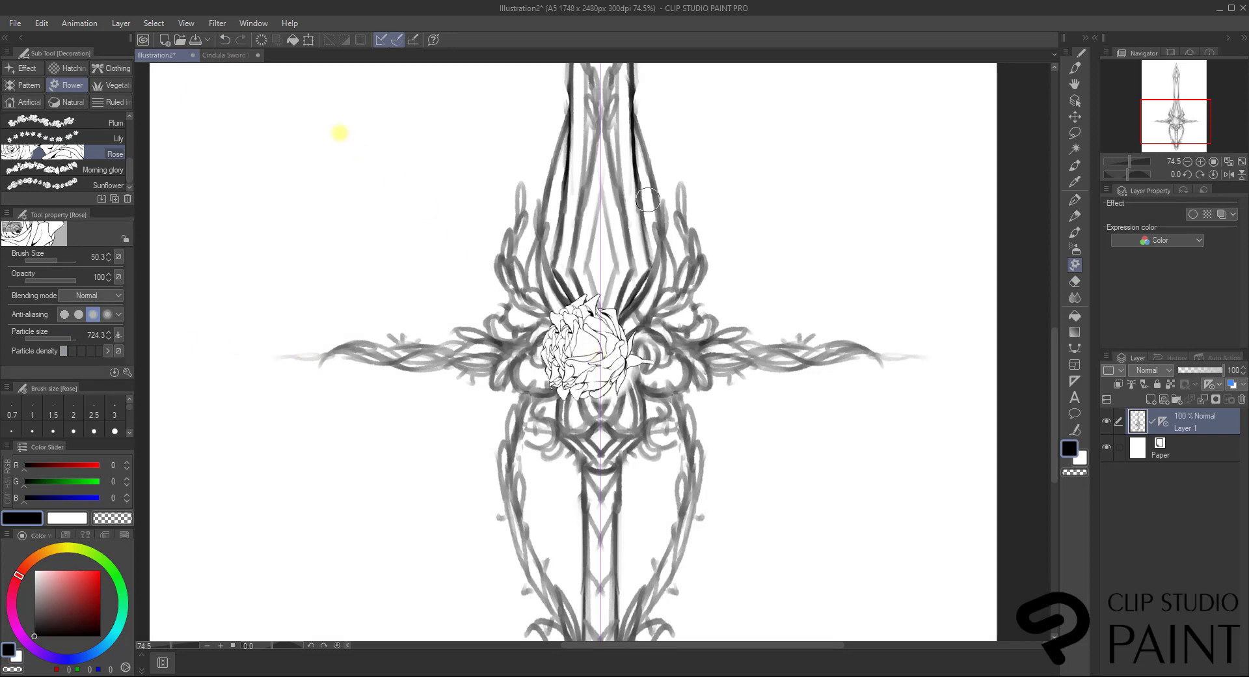
click(224, 37)
click(594, 358)
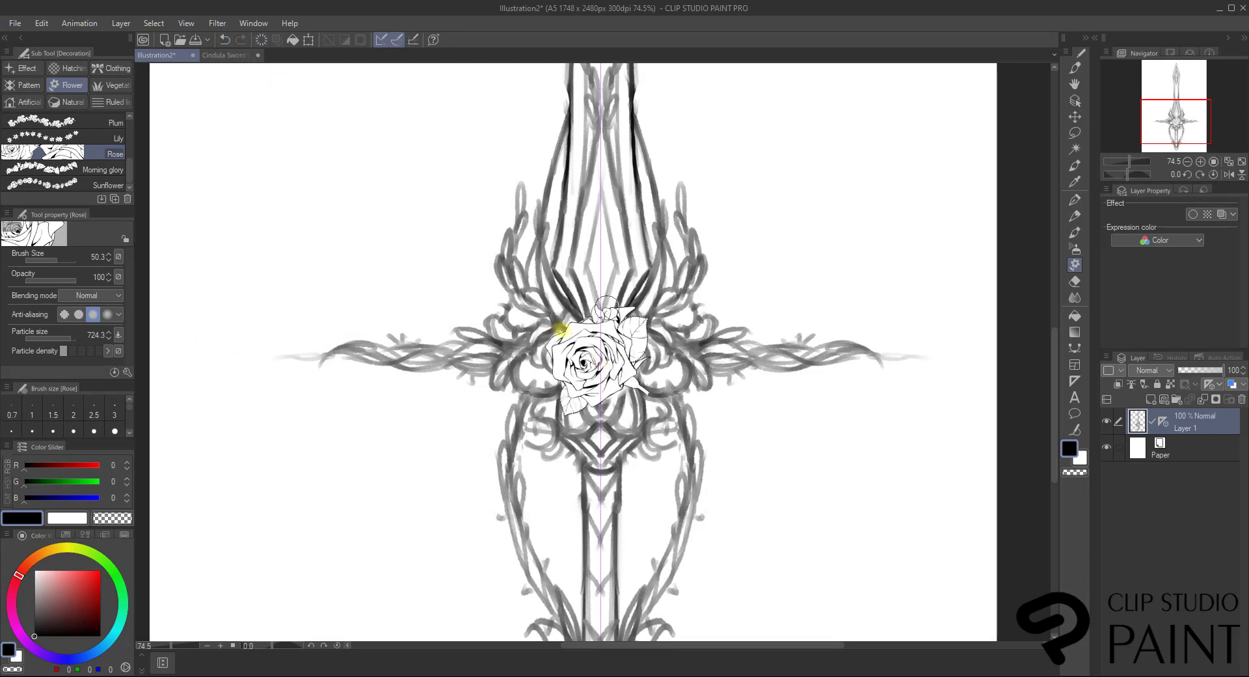
click(225, 39)
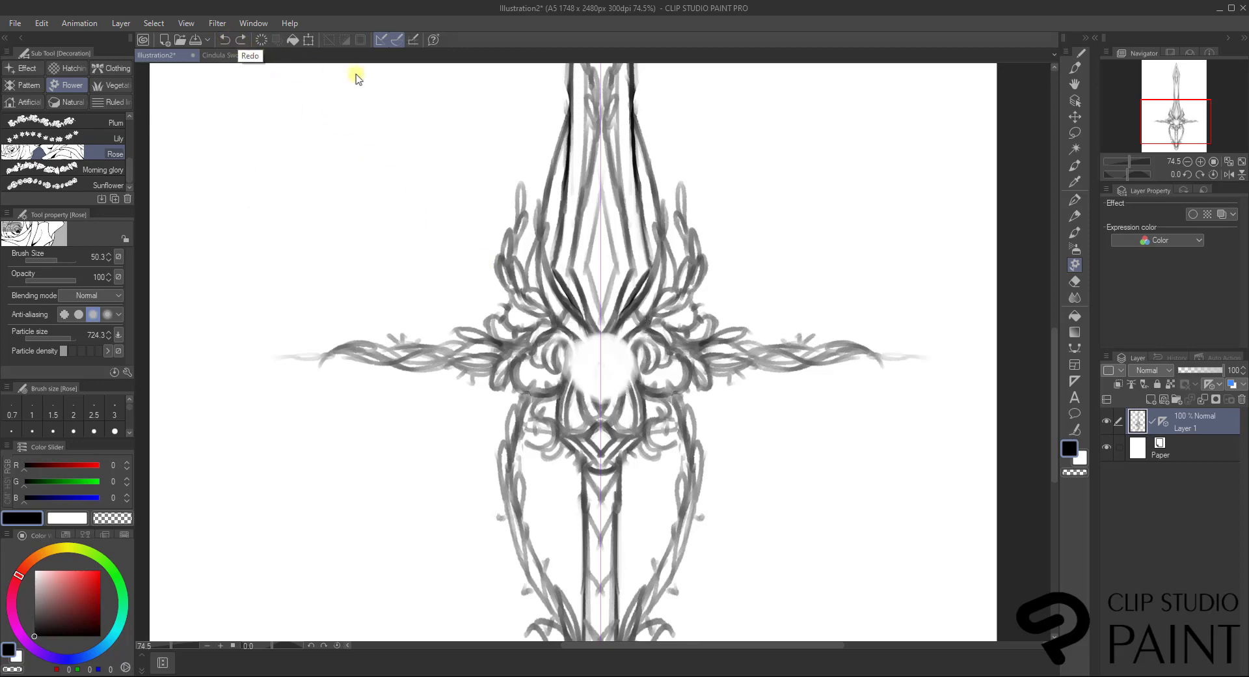
Test-stamp two pairs of roses on the blank areas beside the blade and undo them.
click(809, 192)
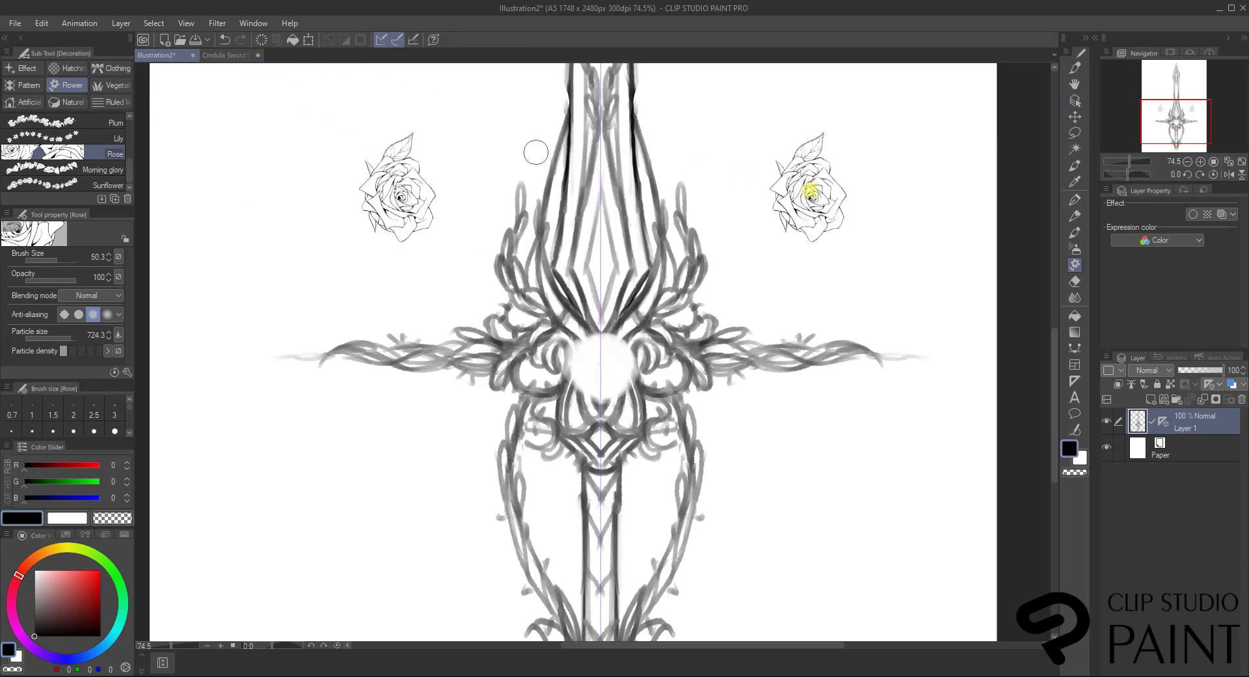
click(926, 242)
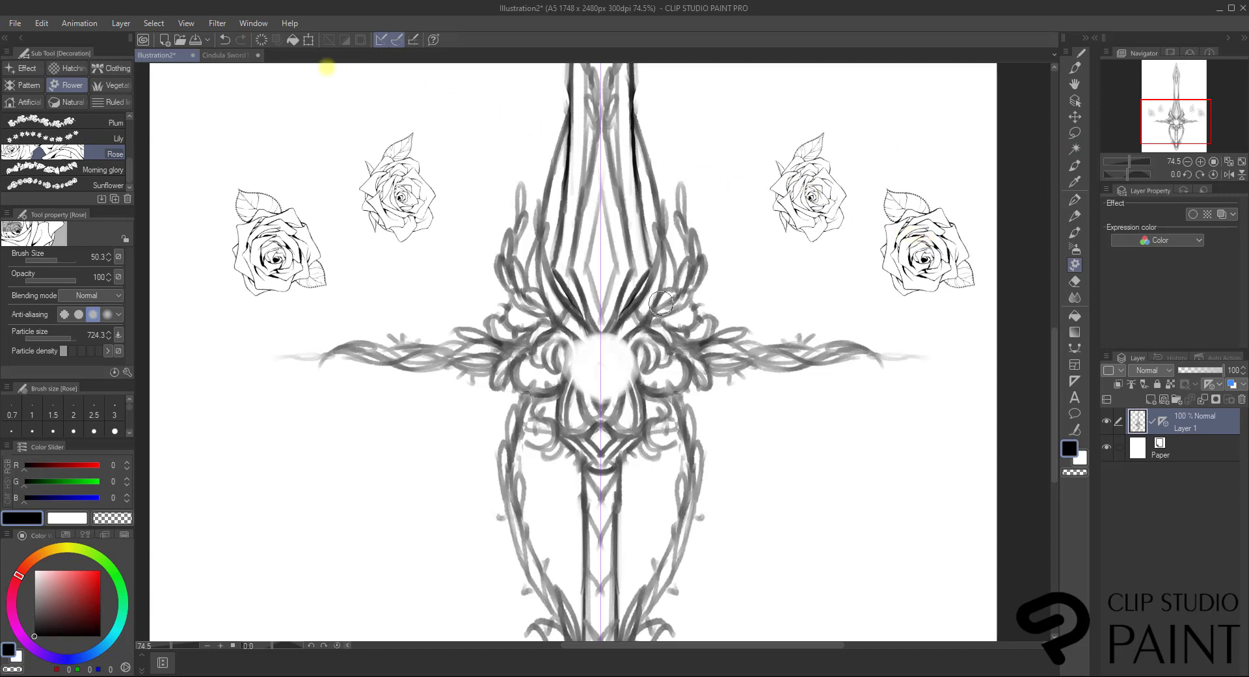
click(225, 39)
click(225, 39)
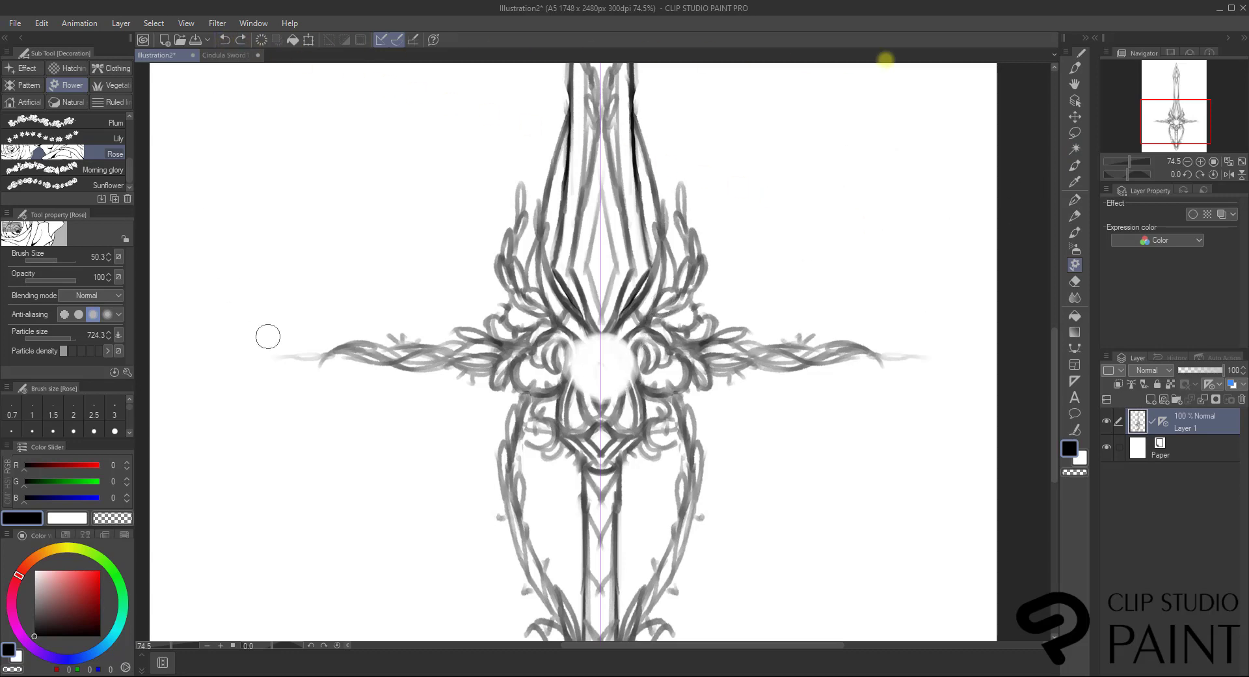
Draw a small teardrop-shaped rosebud core at the crossguard's centre with Lighter ink, keeping black as the drawing colour.
click(1075, 67)
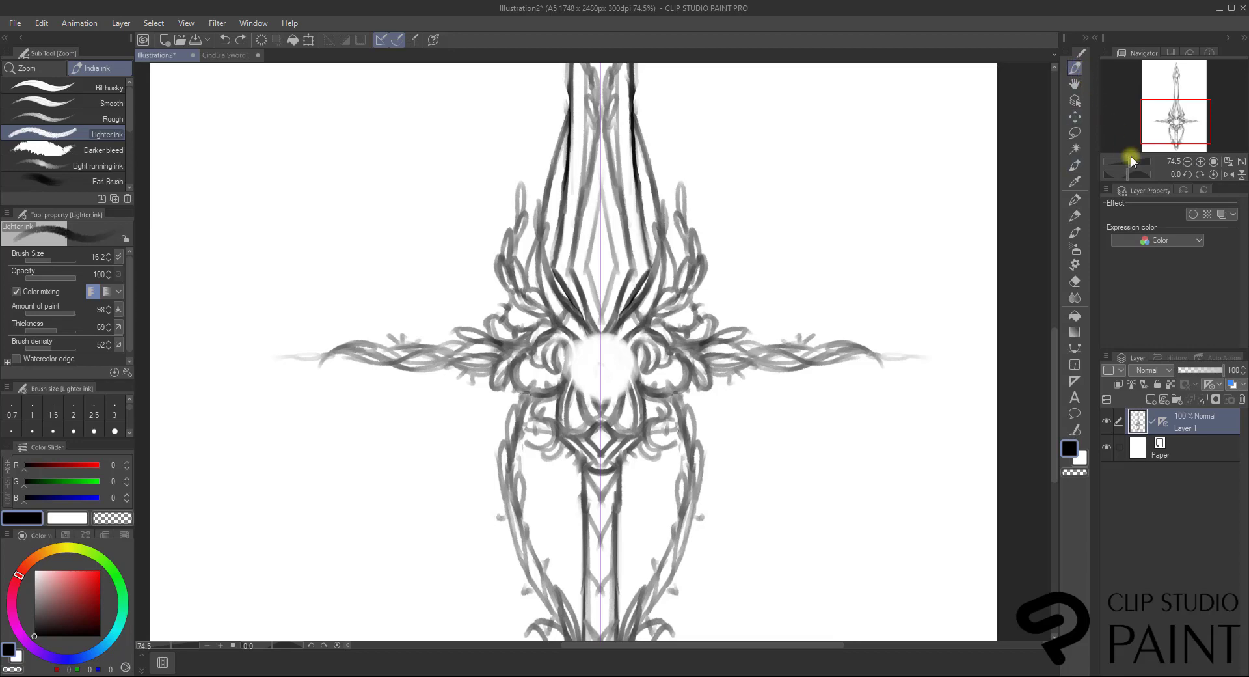
drag(1131, 156, 1134, 163)
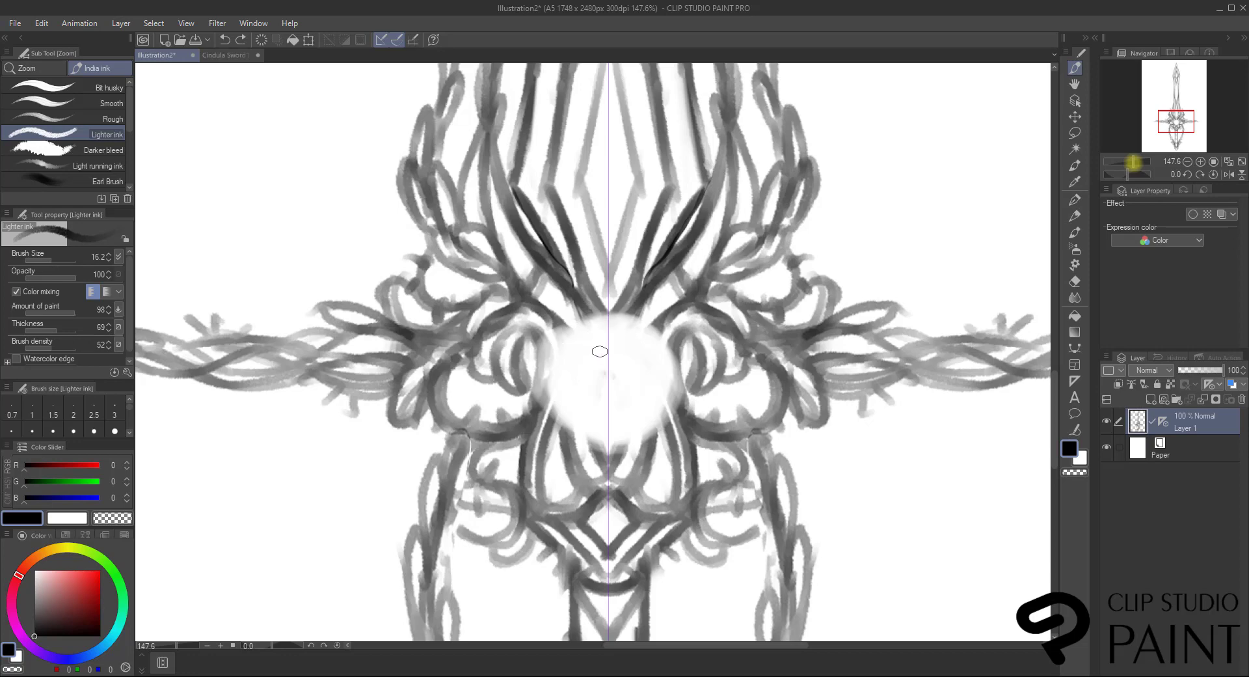
mouse_move(600, 362)
mouse_down()
mouse_move(601, 389)
mouse_move(604, 377)
mouse_move(611, 384)
mouse_up()
alt+click(635, 337)
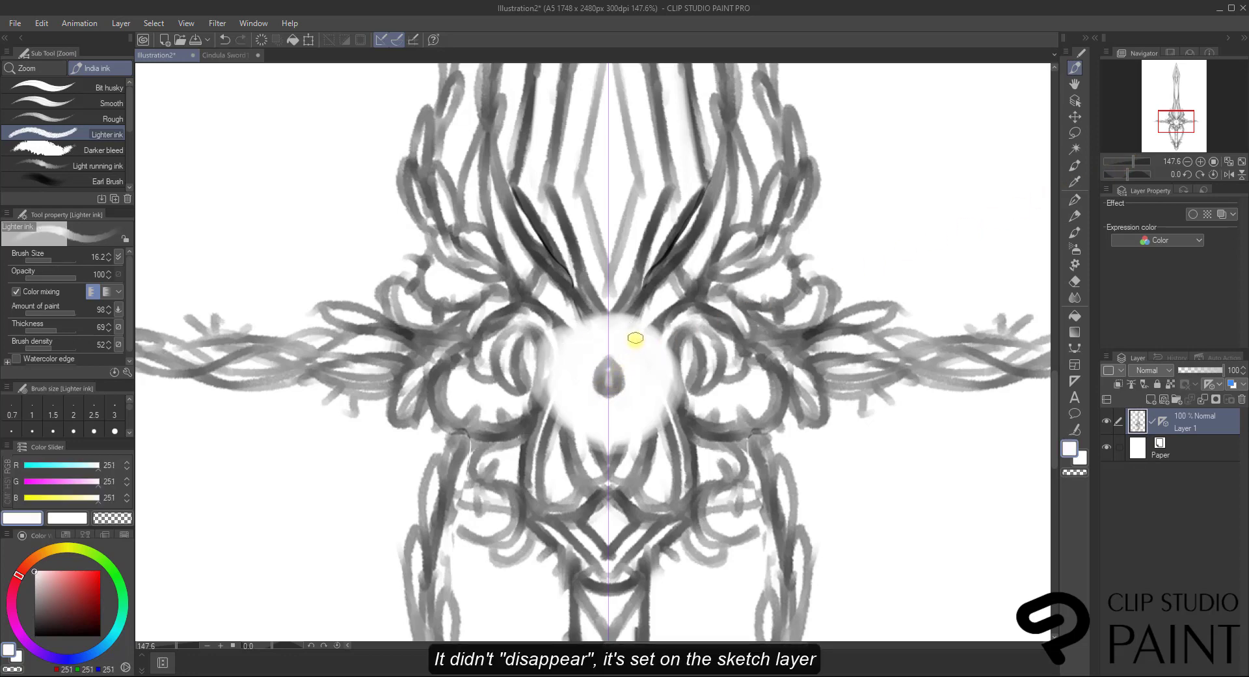
drag(51, 592, 34, 636)
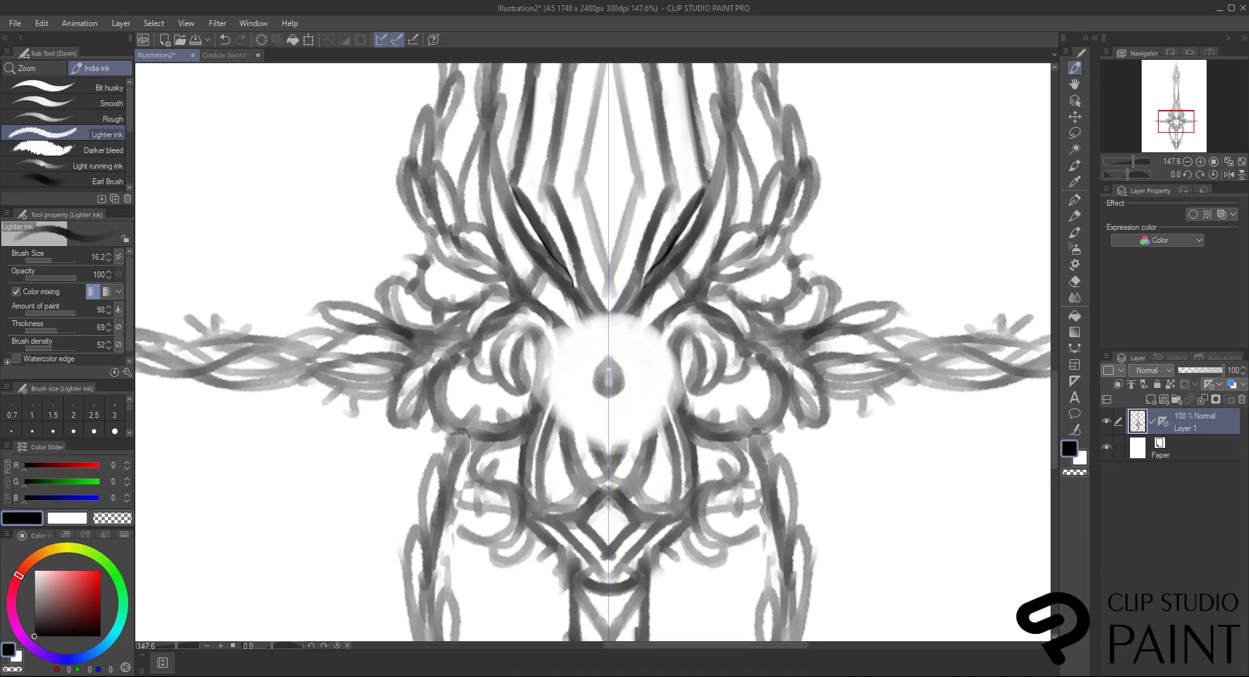
Reduce the Lighter ink brush size to 6.0 and draw the rose's inner petals around the bud core.
key([)
key([)
key([)
key([)
key([)
key([)
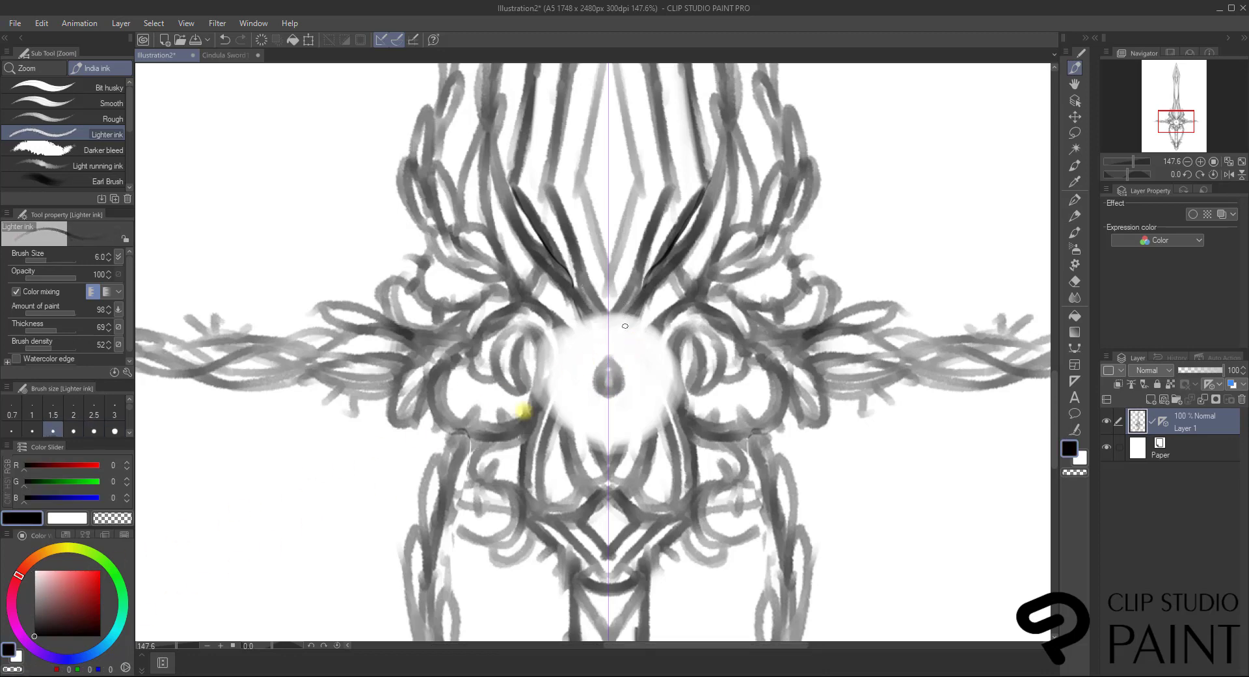
drag(607, 368, 606, 389)
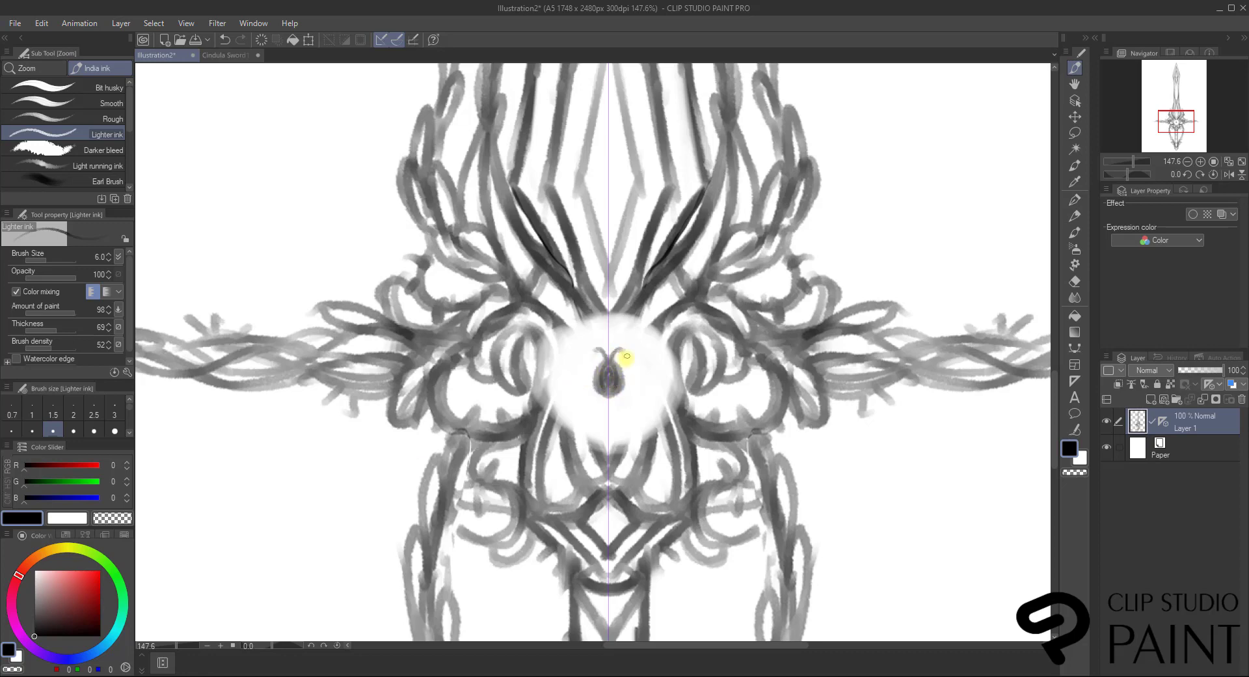
mouse_move(632, 371)
mouse_down()
mouse_move(621, 348)
mouse_move(587, 352)
mouse_move(610, 335)
mouse_move(634, 368)
mouse_move(608, 399)
mouse_move(589, 364)
mouse_move(577, 379)
mouse_move(592, 410)
mouse_move(629, 404)
mouse_move(638, 379)
mouse_move(634, 399)
mouse_move(619, 295)
mouse_move(641, 372)
mouse_move(621, 335)
mouse_move(656, 368)
mouse_move(641, 347)
mouse_move(649, 390)
mouse_up()
Set the brush size to 8.0 and draw the rose's pointed outer petals in the cleared circle, undoing an unwanted stroke.
key(bracketright)
key(bracketright)
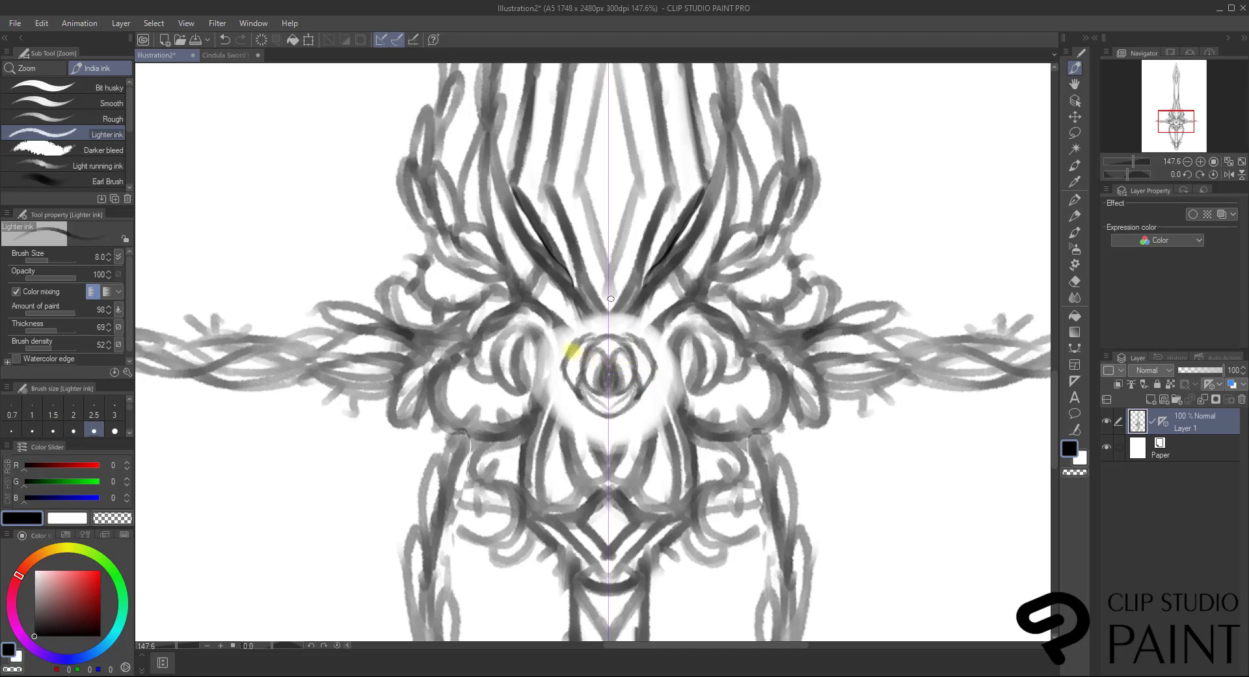
mouse_move(588, 326)
mouse_down()
mouse_move(579, 334)
mouse_move(621, 316)
mouse_move(672, 385)
mouse_move(628, 407)
mouse_move(673, 380)
mouse_move(607, 326)
mouse_move(547, 365)
mouse_move(590, 311)
mouse_move(658, 330)
mouse_move(671, 370)
mouse_up()
key(ctrl+z)
mouse_move(564, 399)
mouse_down()
mouse_move(603, 441)
mouse_move(577, 412)
mouse_move(639, 440)
mouse_move(648, 425)
mouse_move(622, 434)
mouse_move(656, 432)
mouse_move(663, 404)
mouse_move(657, 429)
mouse_move(665, 409)
mouse_move(669, 421)
mouse_move(683, 354)
mouse_move(677, 399)
mouse_move(681, 365)
mouse_move(694, 388)
mouse_up()
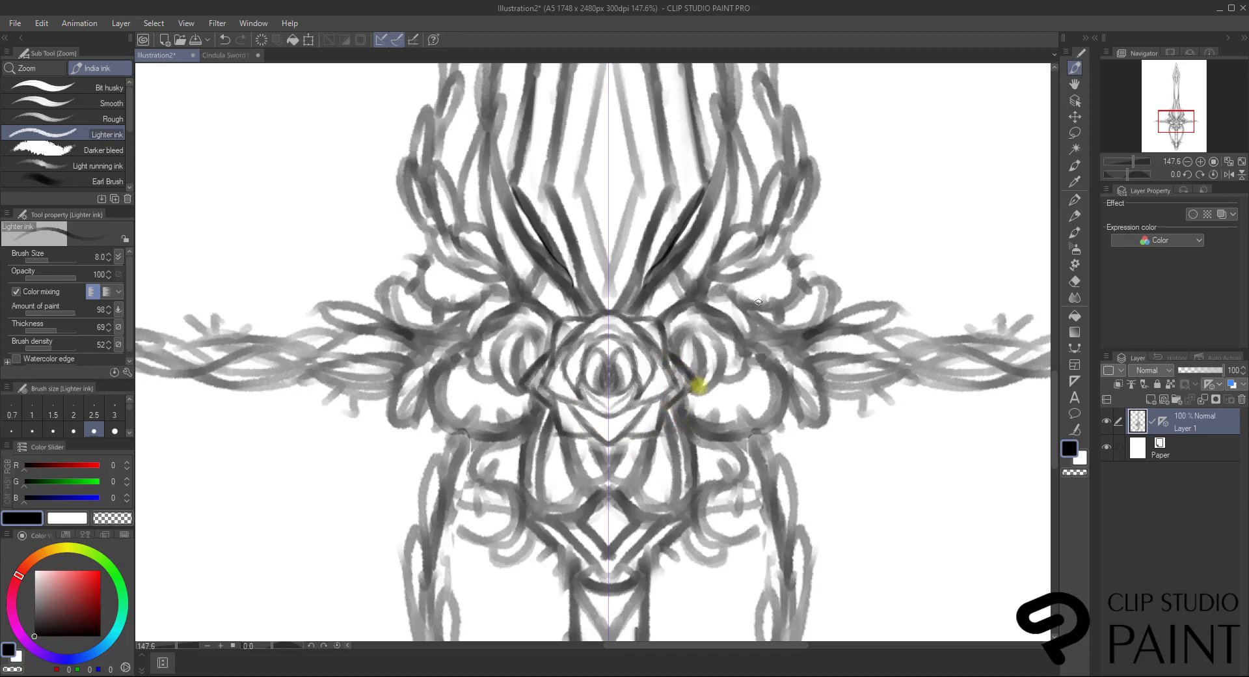
Redraw the curved, leaf-shaped scroll lines beneath the rose down to the chevron above the grip.
mouse_move(650, 435)
mouse_down()
mouse_move(638, 475)
mouse_move(642, 456)
mouse_up()
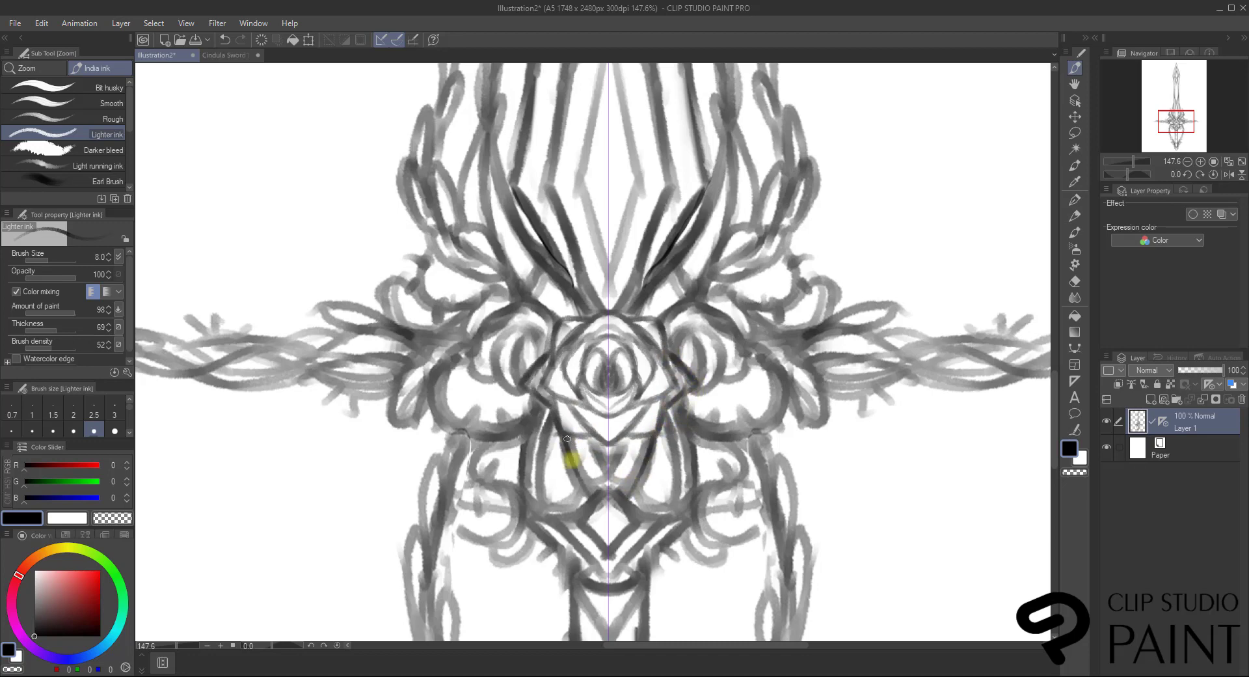
drag(568, 442, 588, 491)
drag(552, 414, 541, 484)
drag(547, 434, 581, 512)
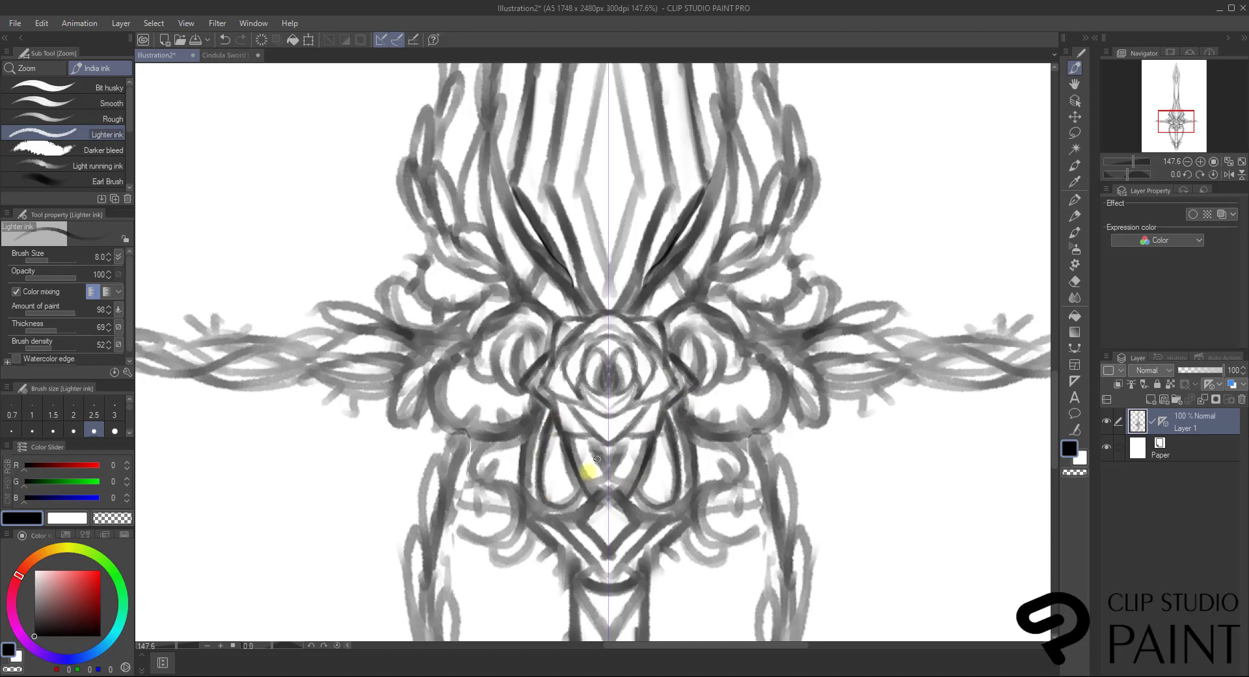
mouse_move(1134, 162)
mouse_down()
mouse_move(1122, 159)
mouse_move(1168, 121)
mouse_move(1125, 163)
mouse_up()
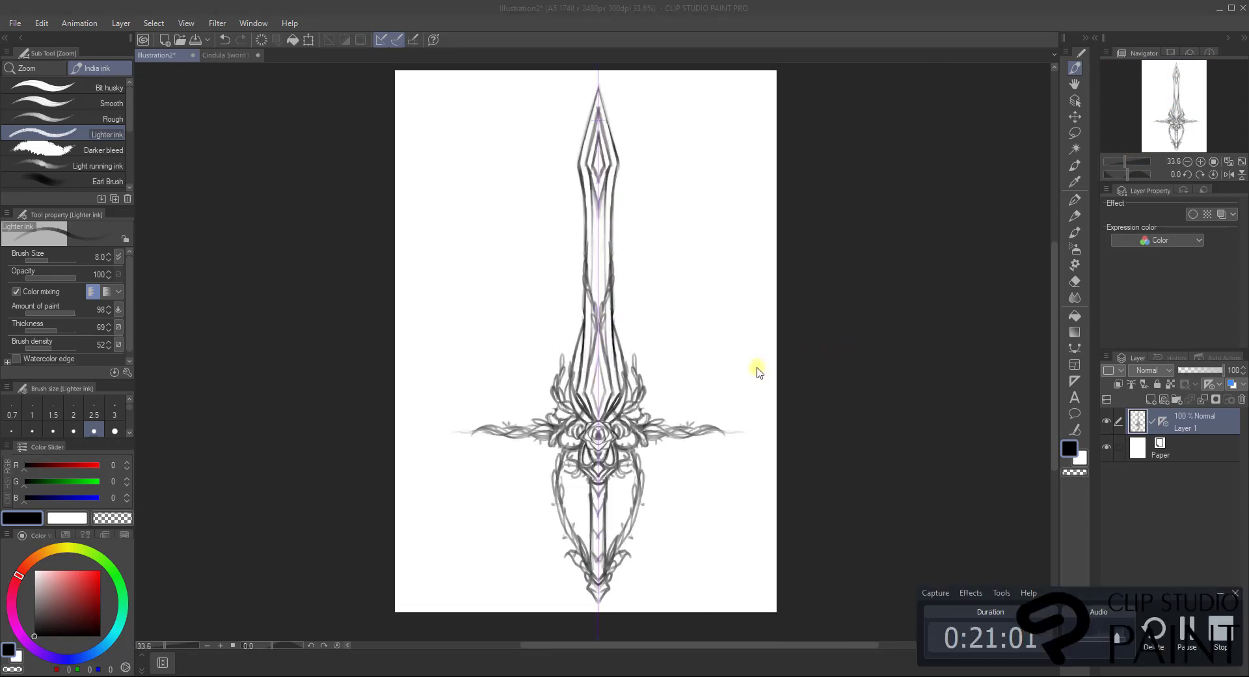
click(756, 373)
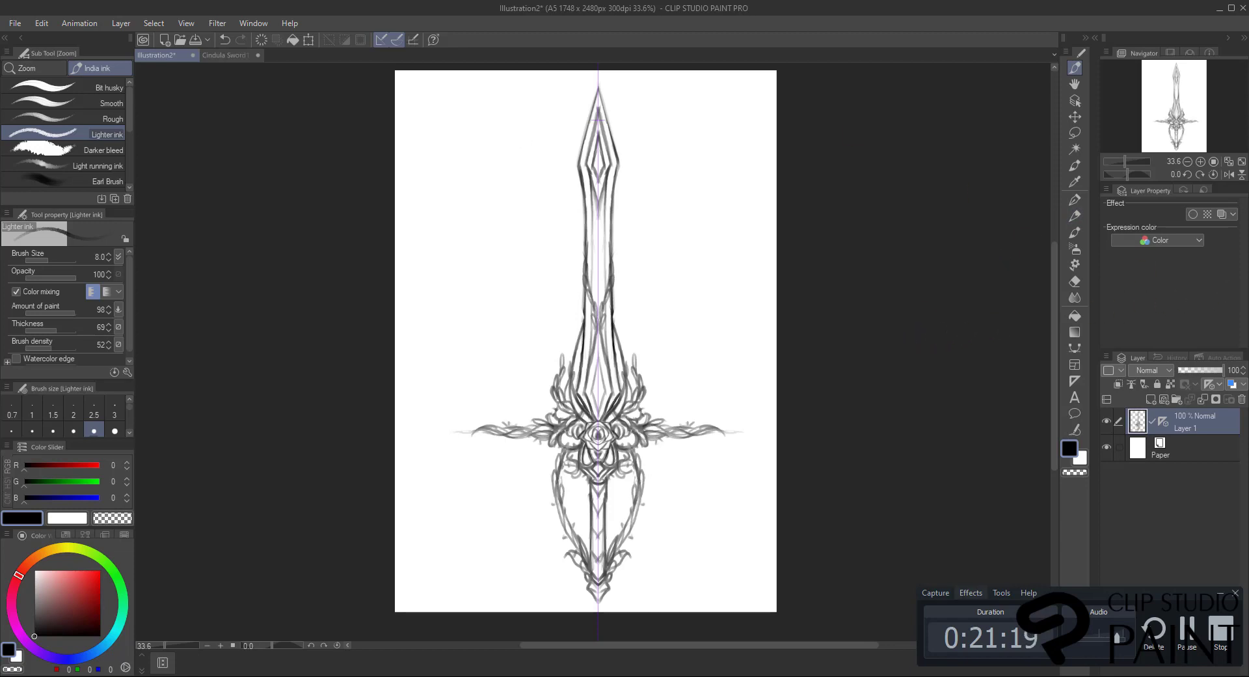
click(1223, 595)
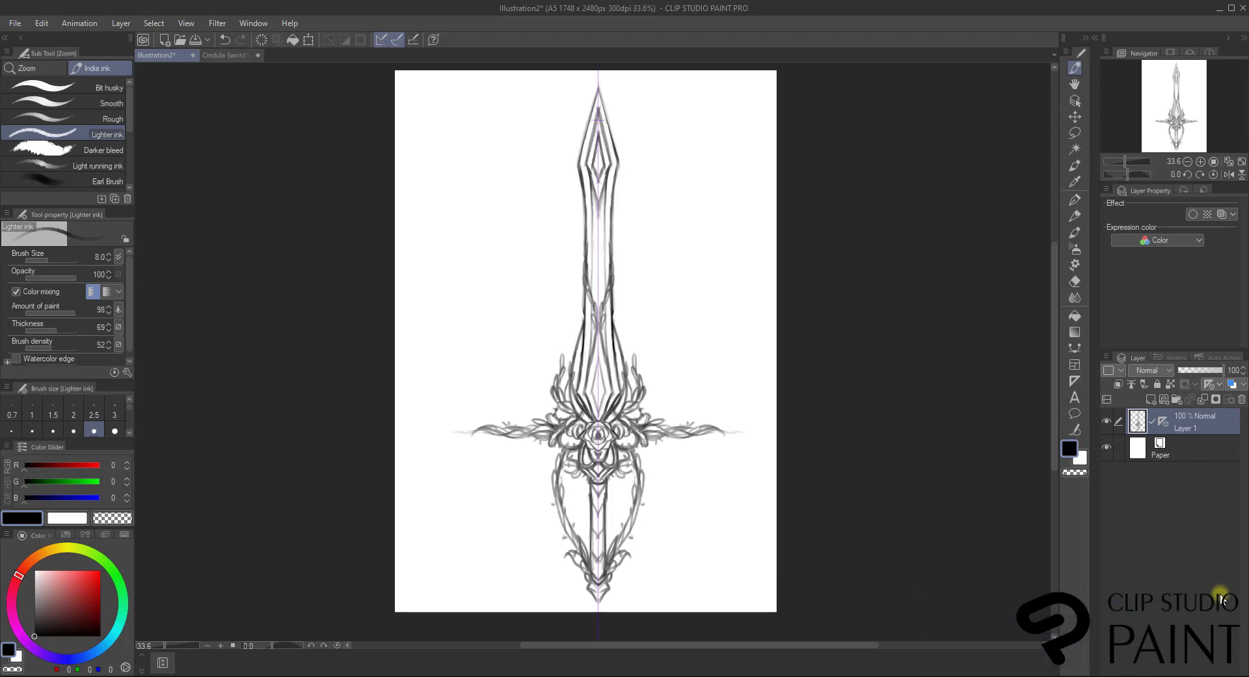
Add a new layer beneath the sketch layer and create a vertical symmetrical ruler on it along the sword's centreline.
click(1151, 399)
drag(1193, 420, 1195, 454)
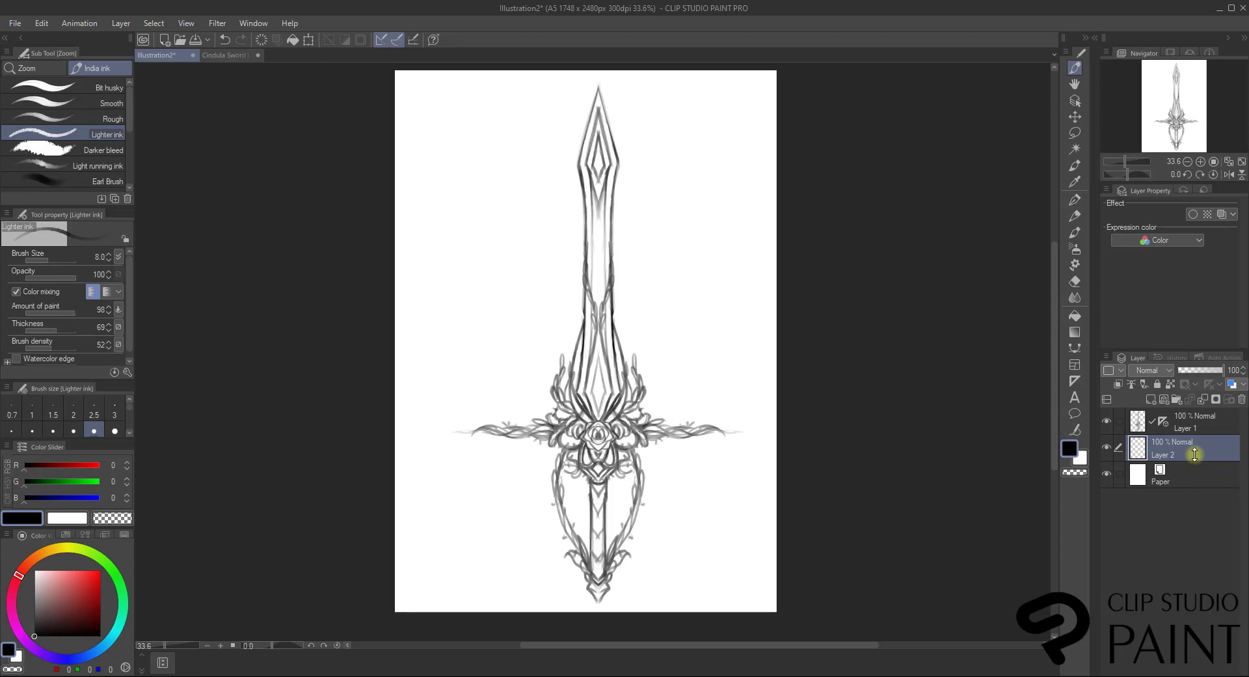
click(1077, 205)
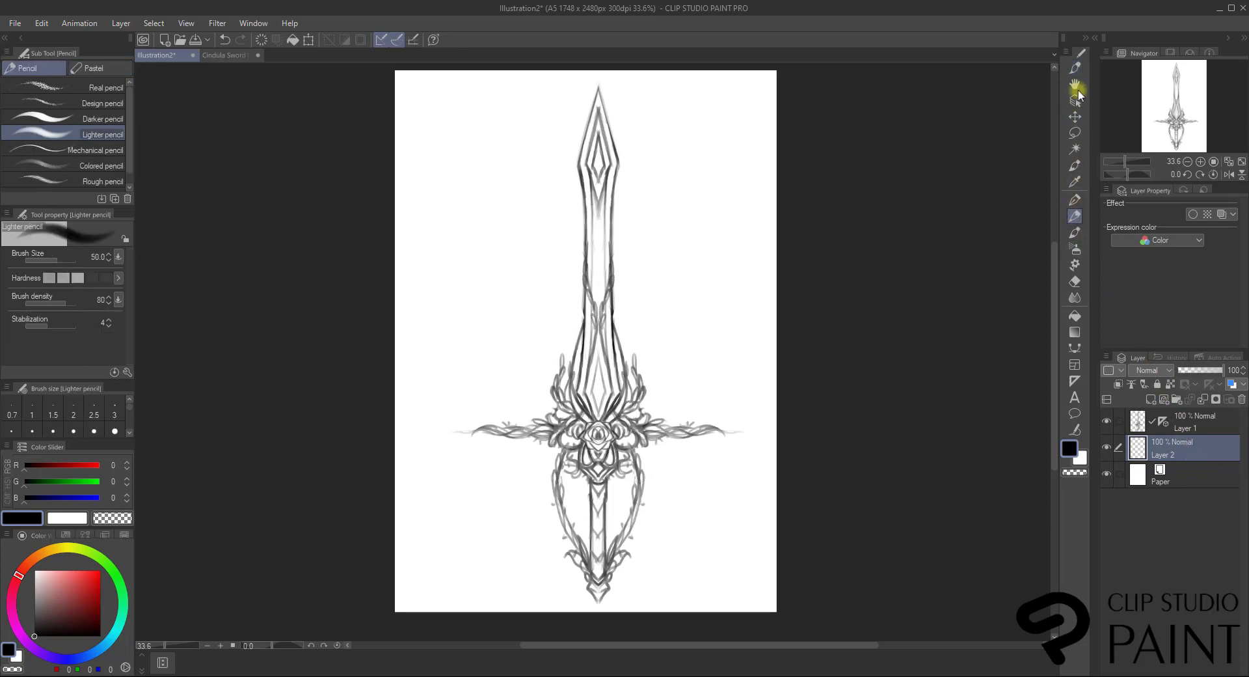
click(1076, 69)
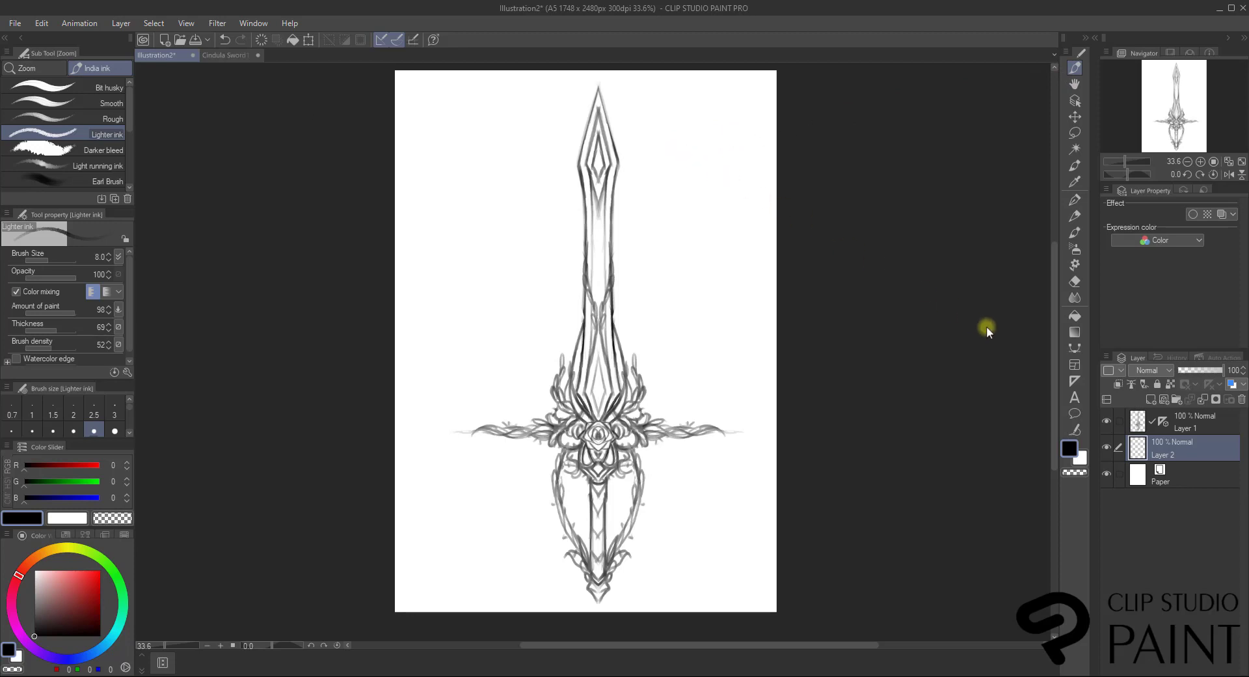
click(1075, 380)
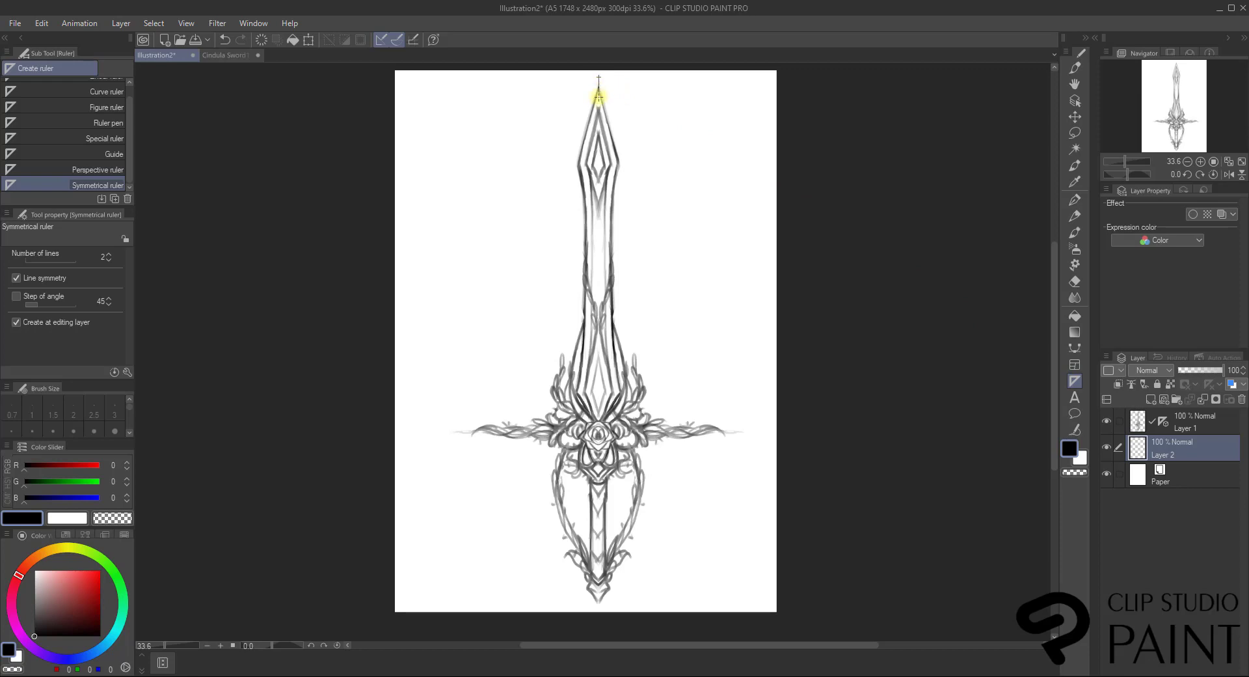
drag(599, 96, 598, 99)
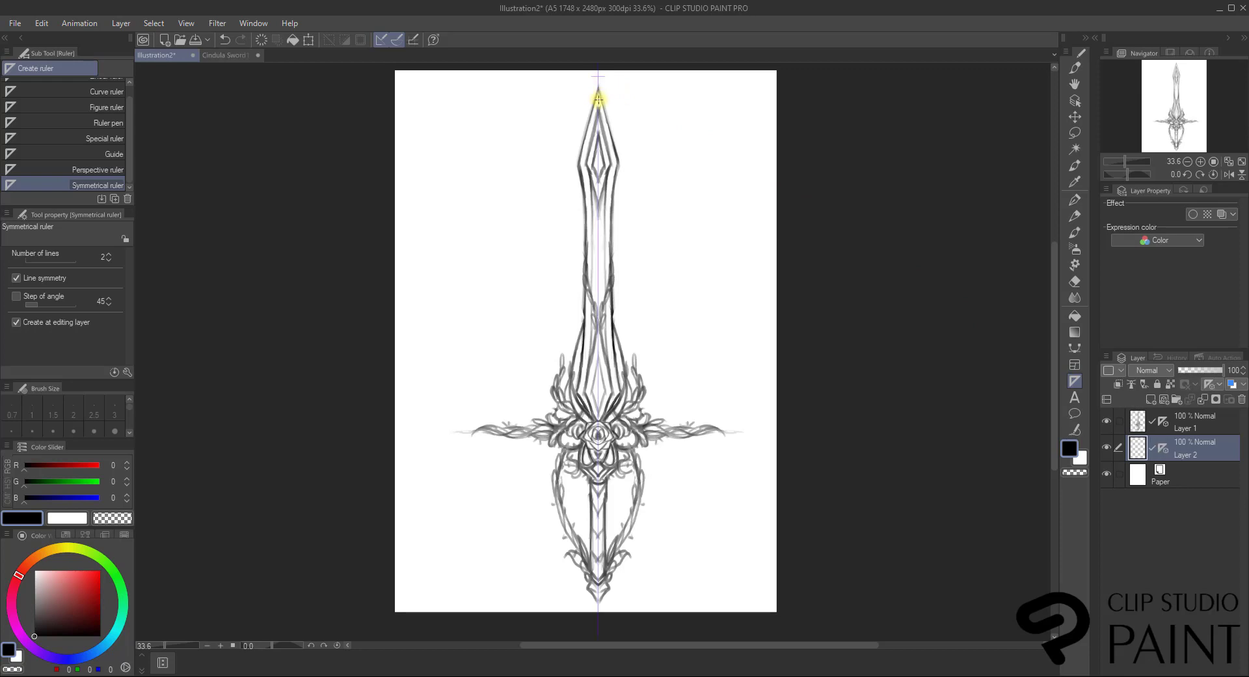
Paint the rose at the crossguard's centre blue (RGB 60, 81, 229) with the Lighter ink brush at size 34.4.
click(1076, 67)
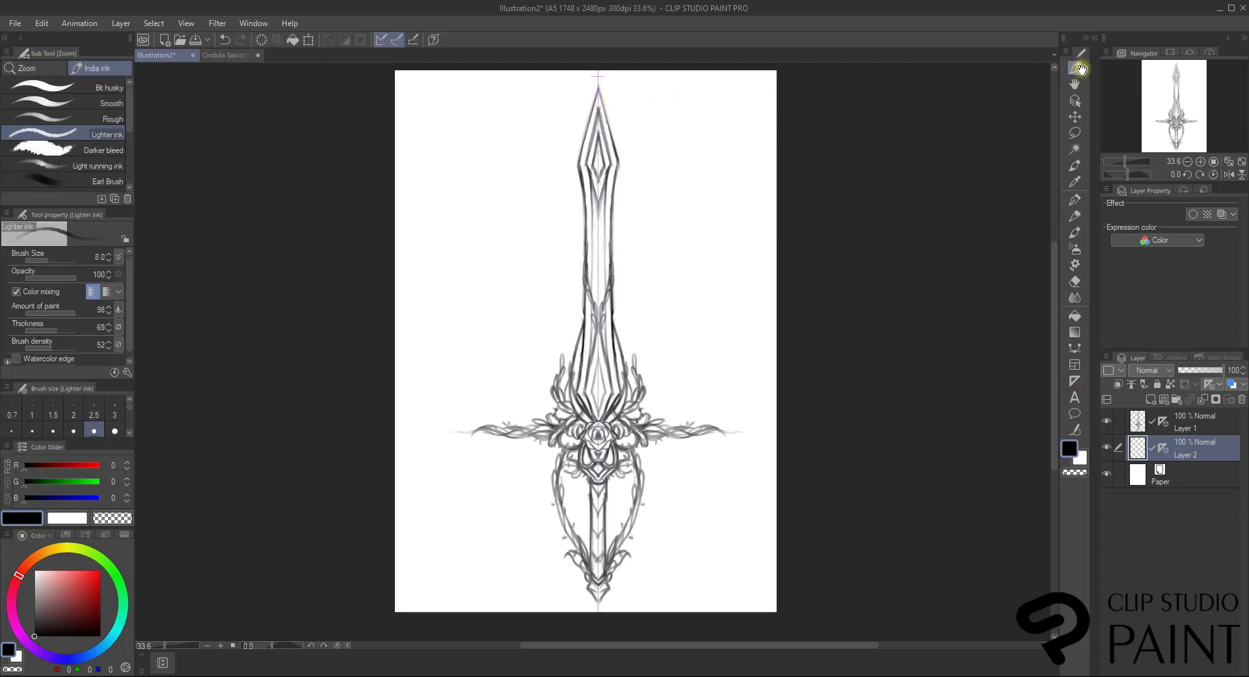
drag(53, 258, 56, 259)
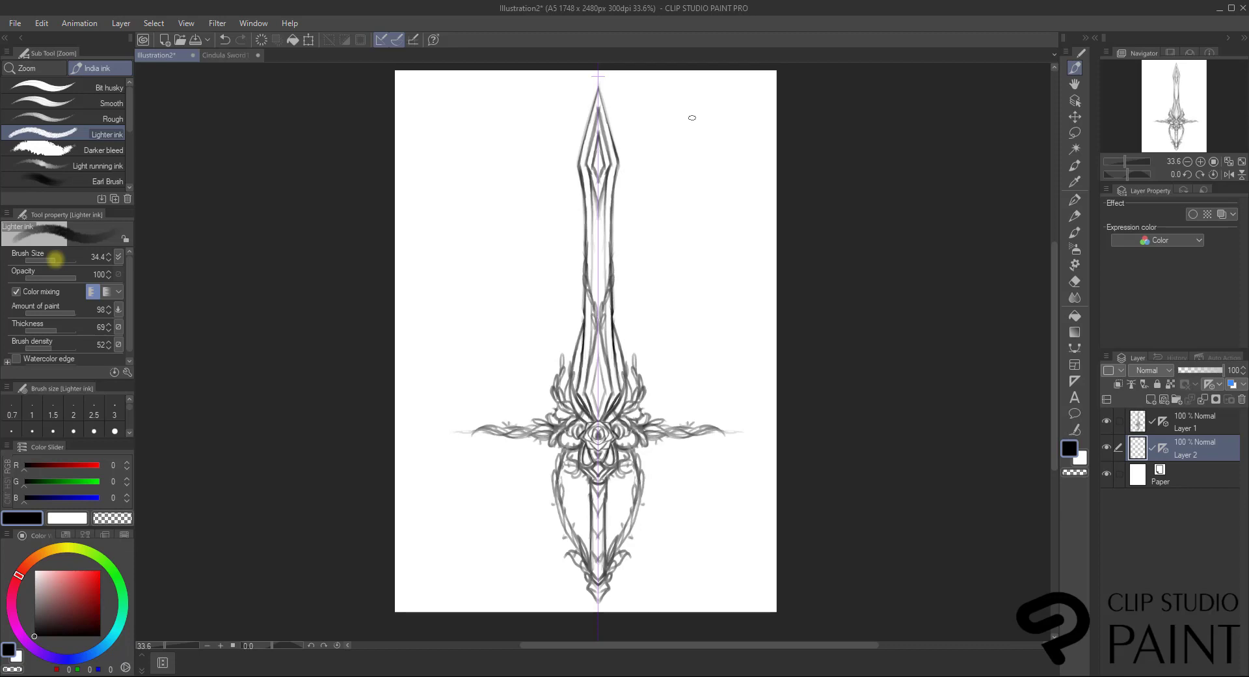
click(74, 659)
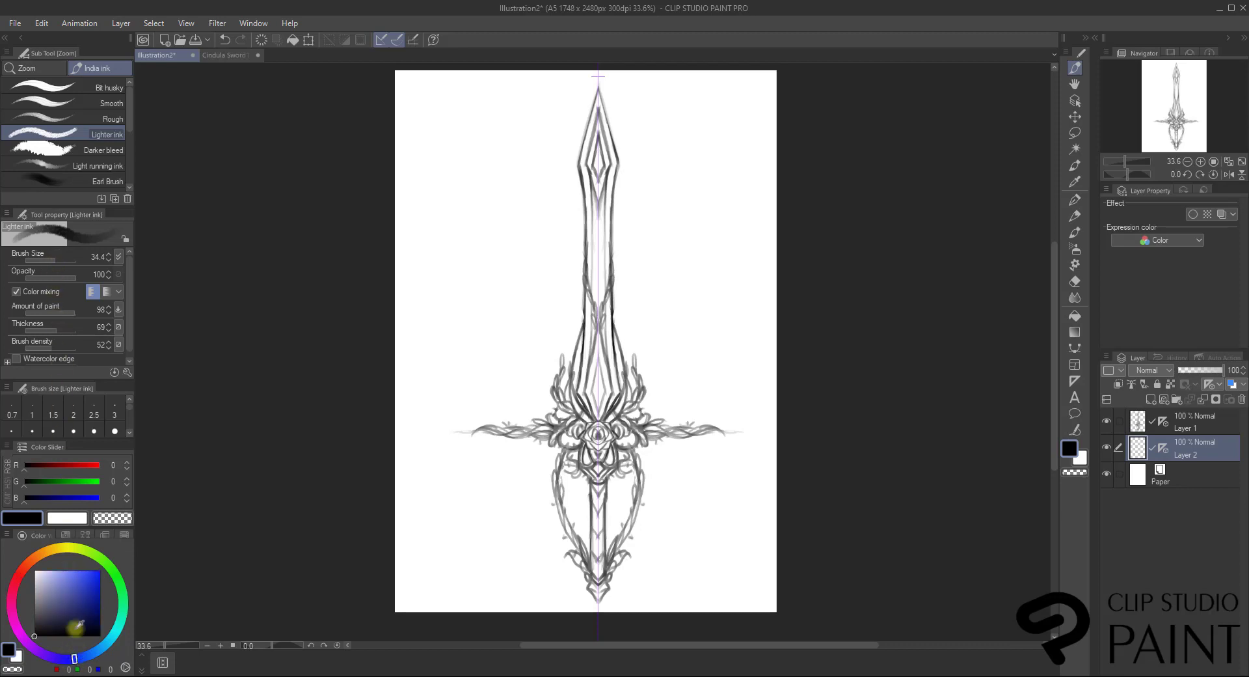
click(84, 576)
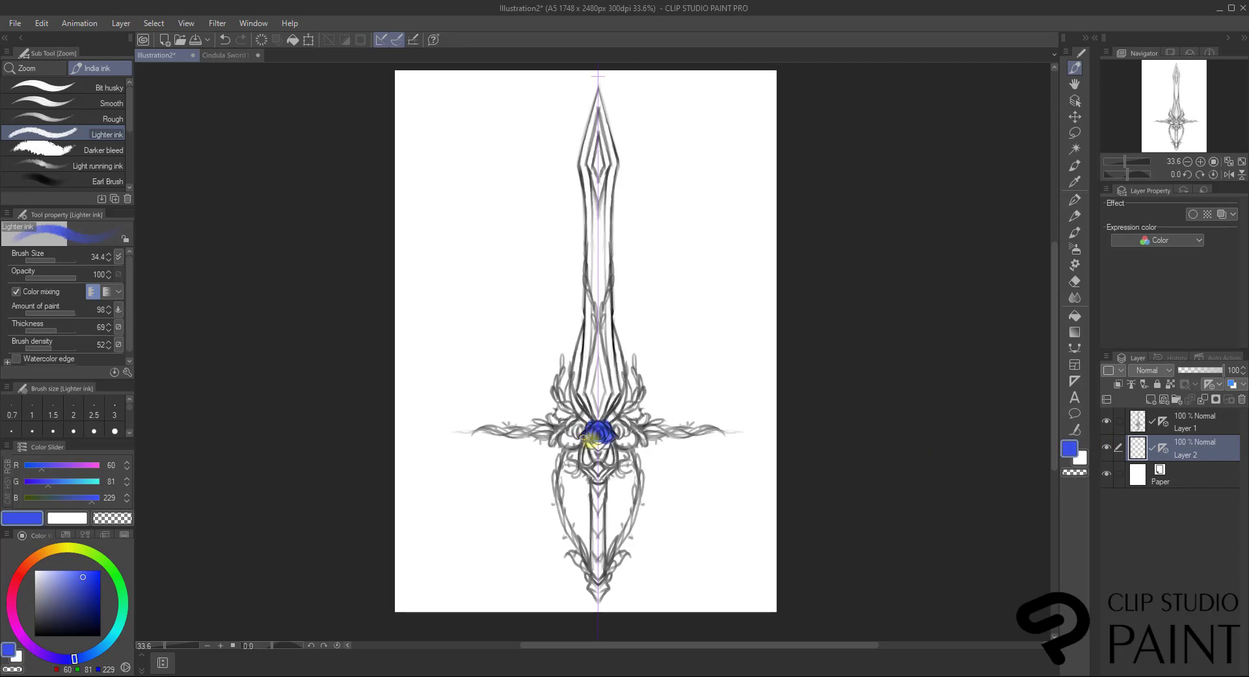
drag(583, 436, 617, 438)
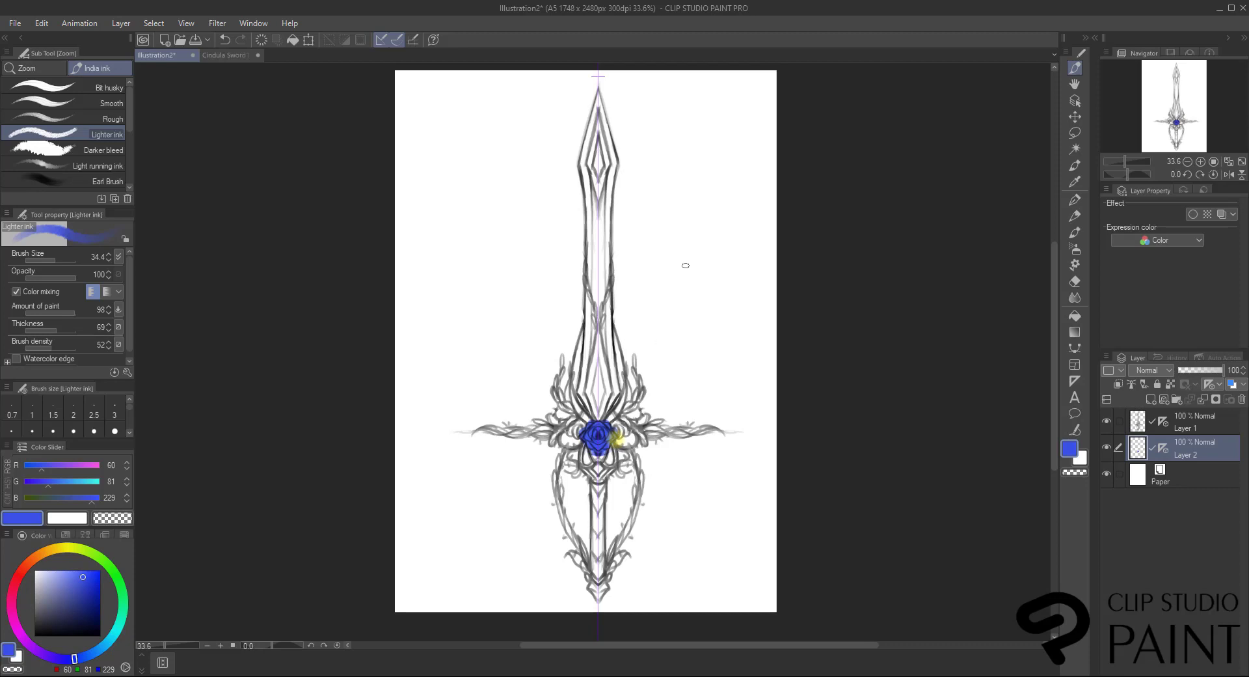
Fill the blade from tip to base with a greyish blue, RGB 156, 163, 209.
drag(60, 578, 50, 578)
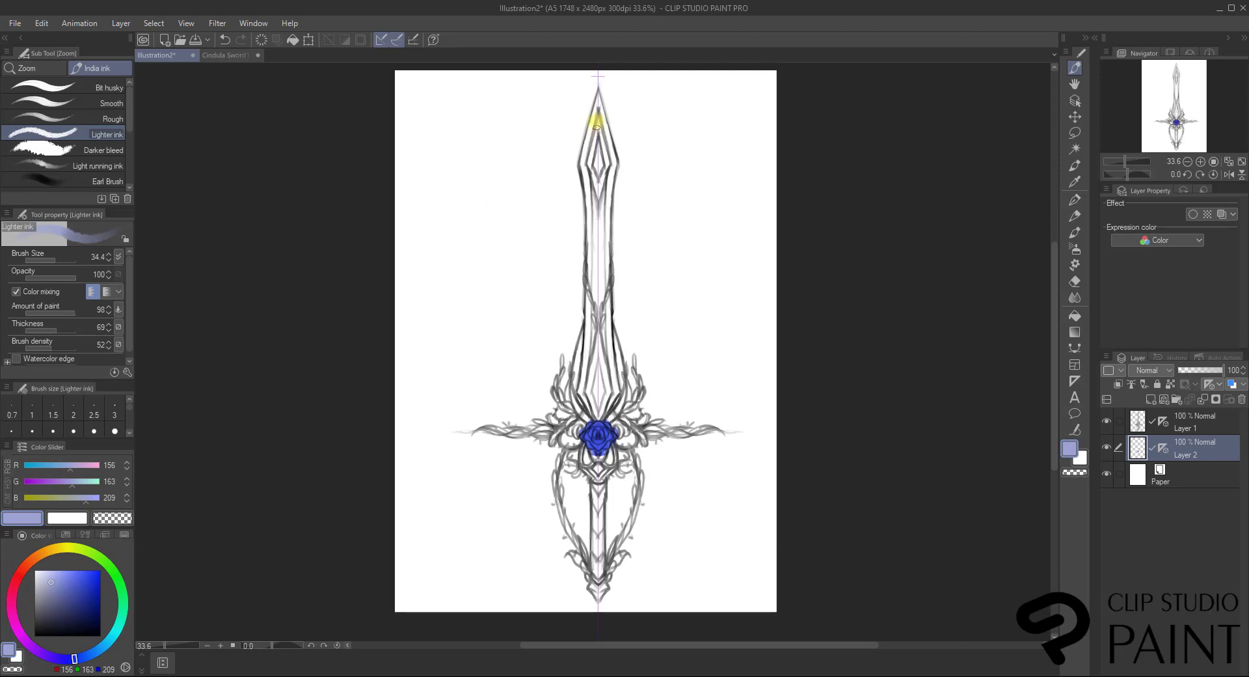
mouse_move(592, 140)
mouse_down()
mouse_move(589, 203)
mouse_move(597, 120)
mouse_up()
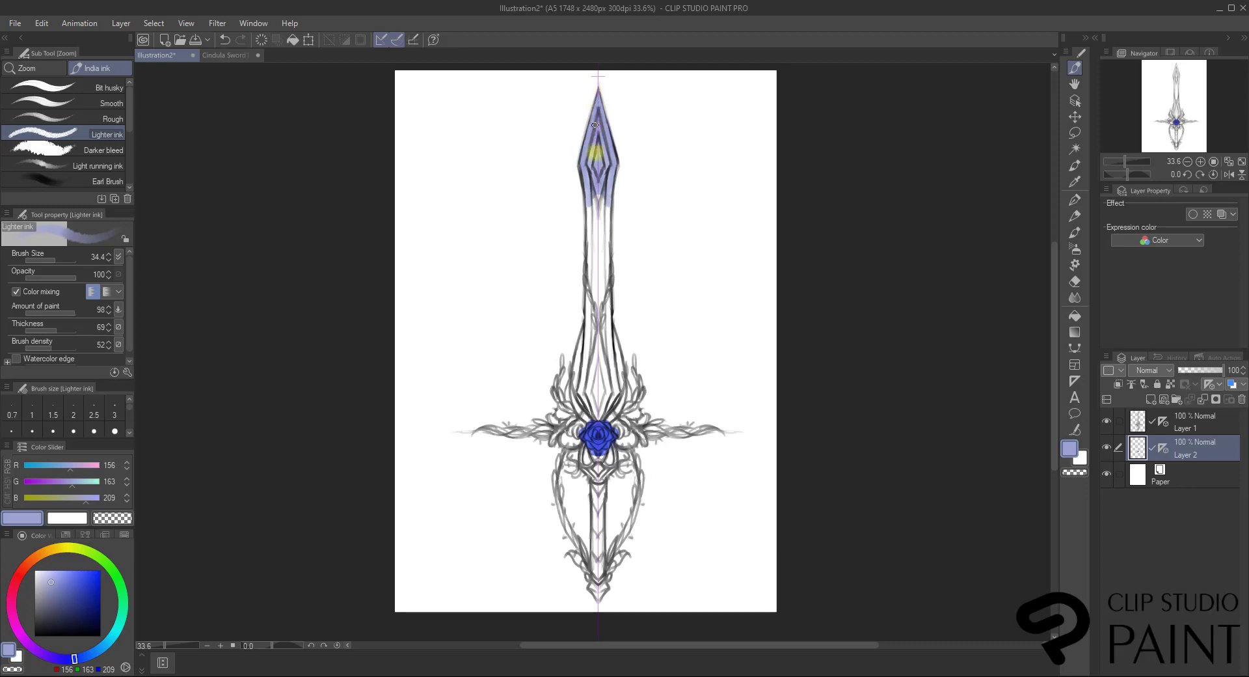
mouse_move(595, 124)
mouse_down()
mouse_move(597, 413)
mouse_move(599, 384)
mouse_up()
Repaint the blade's edges and central strip pale lavender (RGB 219, 222, 242) with transparent pixels locked, and release the lock.
click(40, 574)
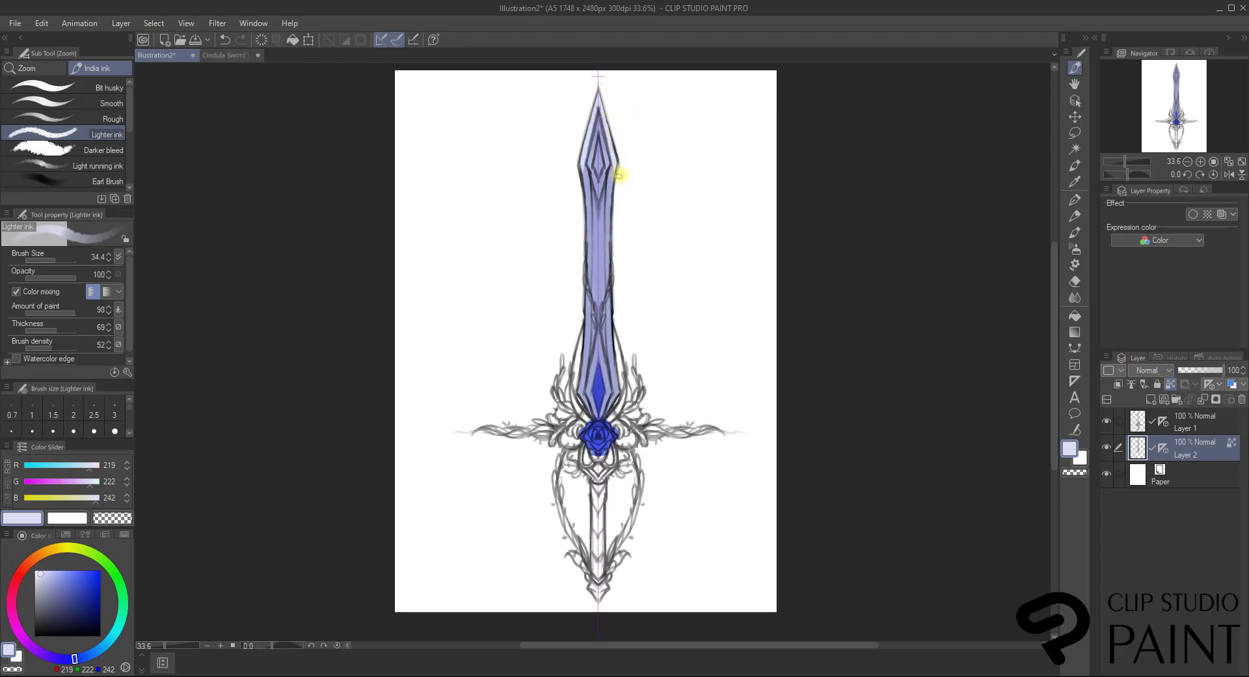
drag(610, 185, 610, 353)
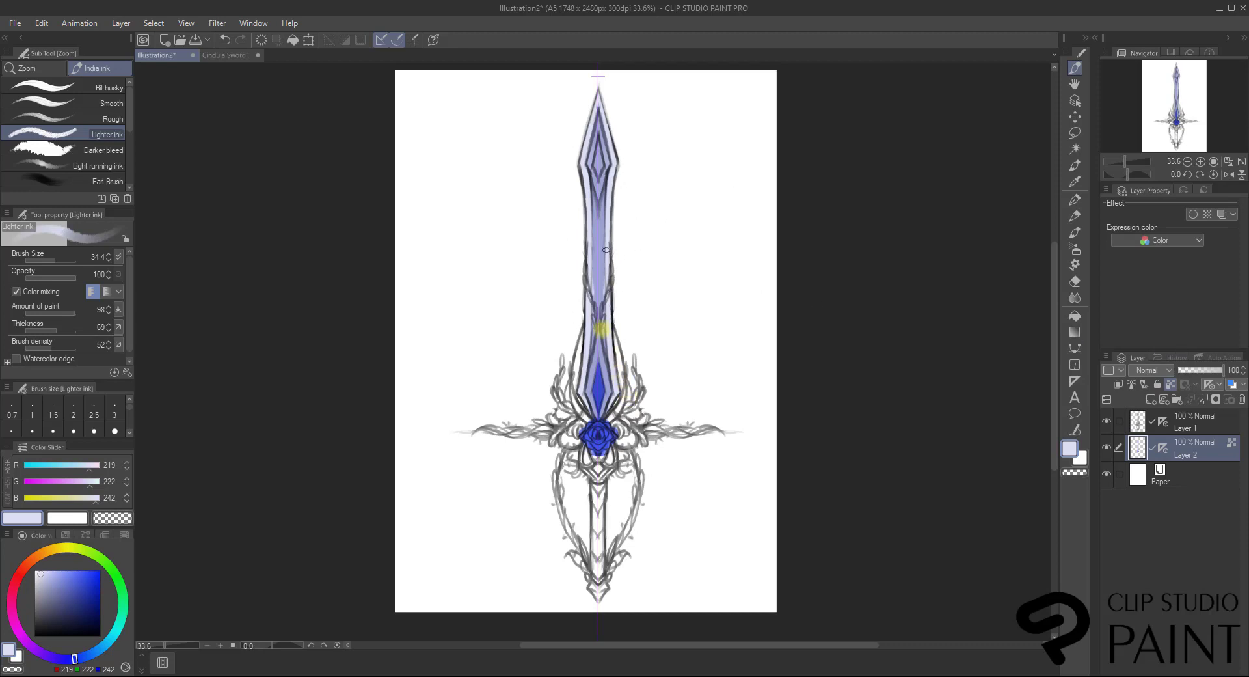
drag(593, 325, 598, 195)
click(1171, 384)
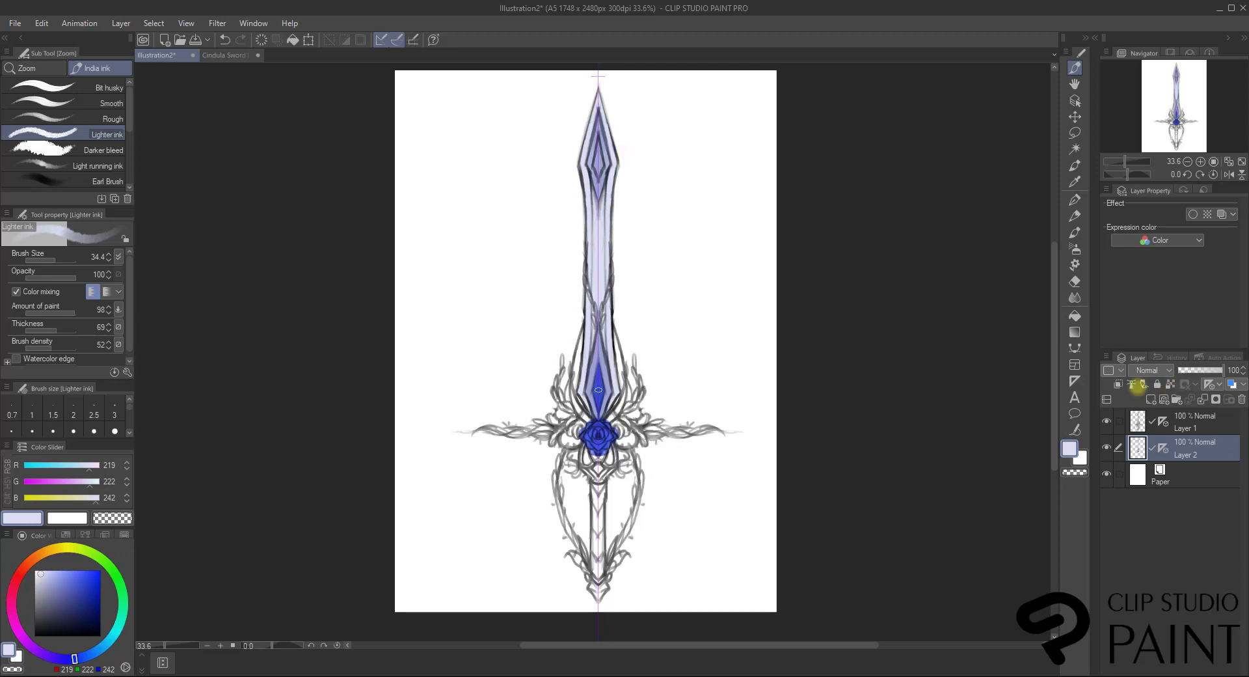
Sample the blue of the lower blade gem and paint the diamond near the blade's tip, undoing a stray stroke.
alt+click(599, 383)
mouse_move(598, 140)
mouse_down()
mouse_move(598, 172)
mouse_move(691, 226)
mouse_up()
key(ctrl+z)
Paint the crossguard vines greyish lavender and the leaf shapes beside the blade's base and below the rose pale lavender.
alt+click(599, 162)
click(44, 586)
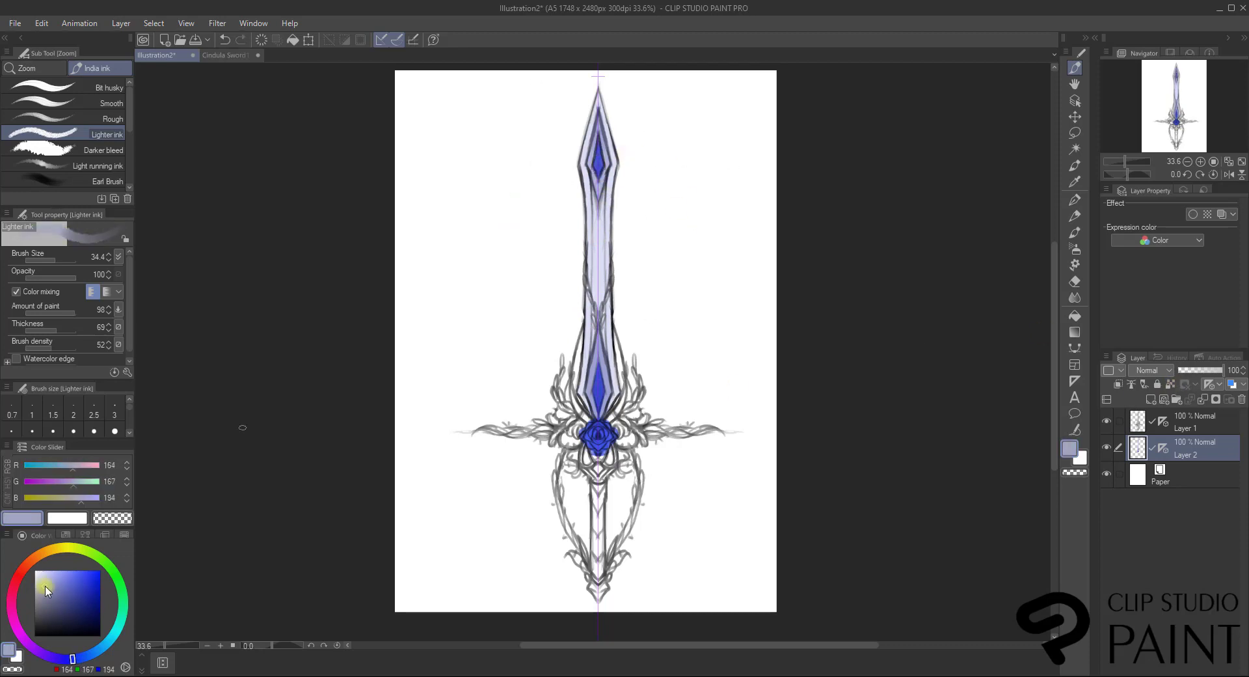
mouse_move(623, 393)
mouse_down()
mouse_move(623, 426)
mouse_move(635, 373)
mouse_move(612, 408)
mouse_move(644, 439)
mouse_move(662, 314)
mouse_move(662, 417)
mouse_move(688, 430)
mouse_up()
alt+click(597, 245)
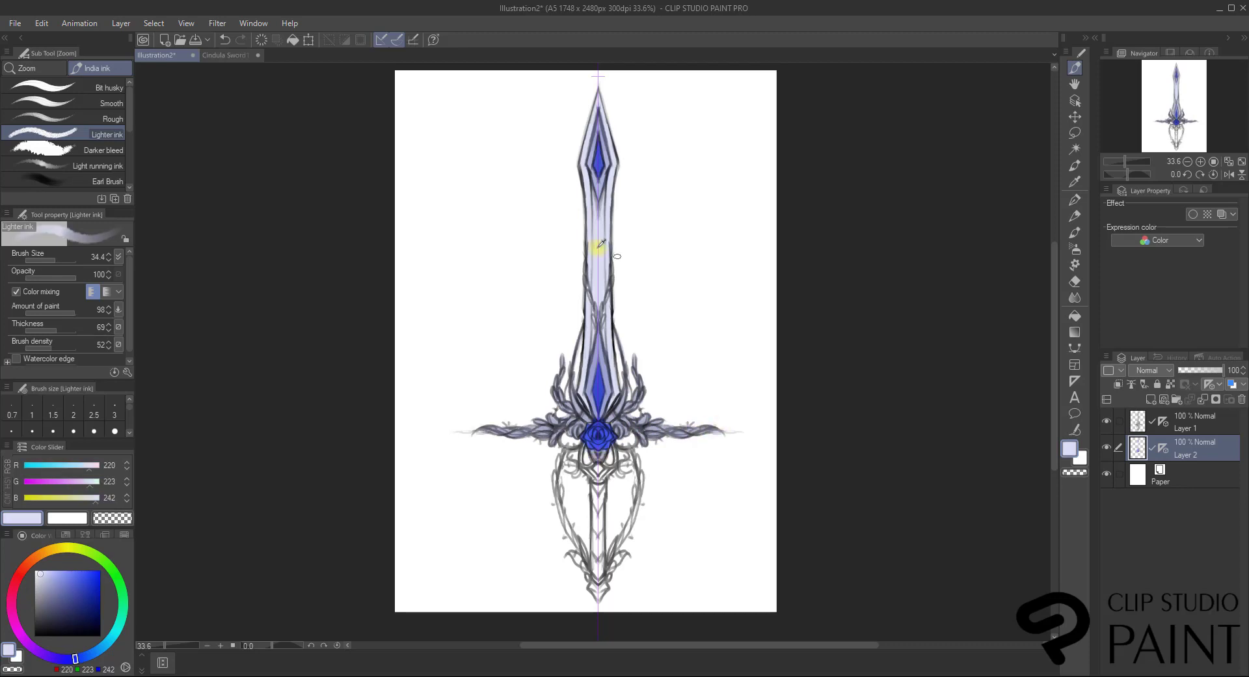
drag(624, 391, 613, 465)
Sample the rose's blue and paint the small gem below the rose and the pommel, undoing one stray stroke.
alt+click(606, 443)
key(ctrl+z)
click(598, 468)
drag(597, 579, 598, 598)
Mix a muted teal and paint the grip and the leaves around the crossguard with it.
alt+click(594, 289)
click(90, 654)
drag(599, 483, 598, 576)
click(104, 643)
click(57, 587)
mouse_move(615, 417)
mouse_down()
mouse_move(638, 402)
mouse_move(649, 431)
mouse_move(611, 418)
mouse_move(590, 443)
mouse_move(598, 576)
mouse_up()
Colour the collar above the grip and the curved guard vines and leaves beside it with lavender and teal sampled from the crossguard.
alt+click(679, 431)
alt+click(604, 432)
alt+click(647, 423)
alt+click(641, 426)
alt+click(605, 463)
drag(608, 468, 589, 476)
alt+click(642, 424)
mouse_move(615, 547)
mouse_down()
mouse_move(613, 566)
mouse_move(624, 556)
mouse_up()
mouse_move(635, 496)
mouse_down()
mouse_move(619, 448)
mouse_move(658, 426)
mouse_move(630, 452)
mouse_move(625, 534)
mouse_up()
Brighten the rose and the blade gems with a saturated blue, RGB 0, 27, 255.
alt+click(653, 431)
alt+click(598, 436)
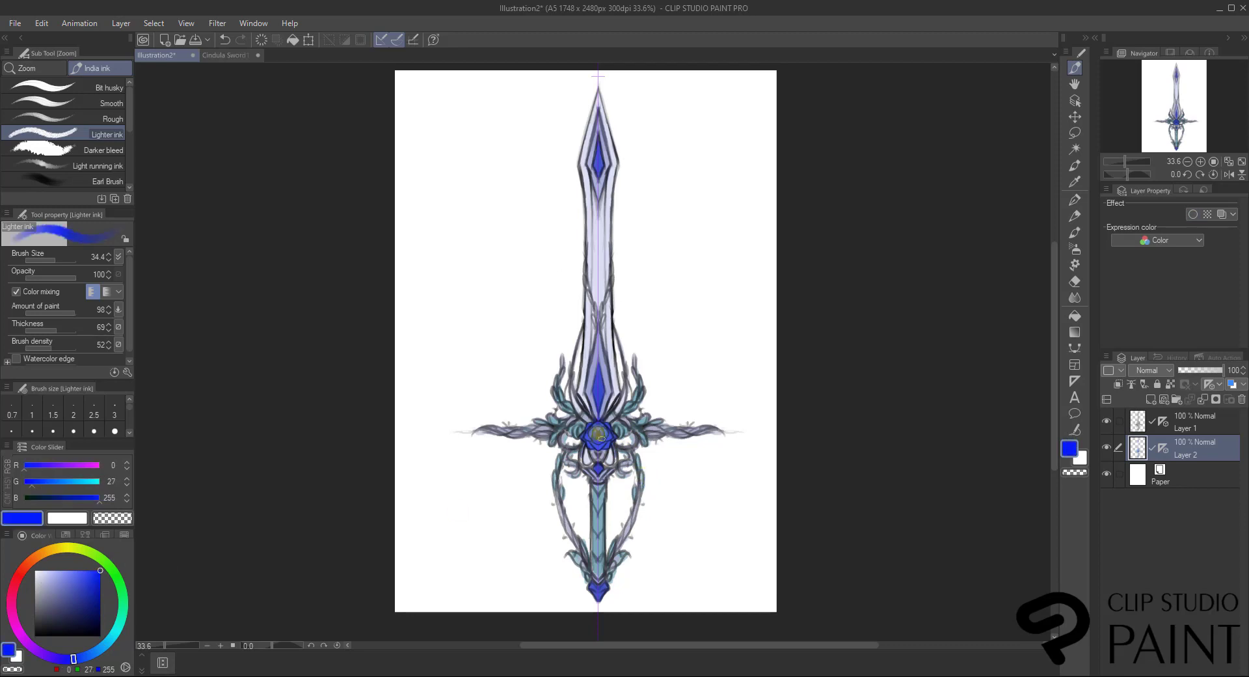
Add a new layer and place it between the colour layer and the paper.
key(m)
scroll(1053, 263, right, 1)
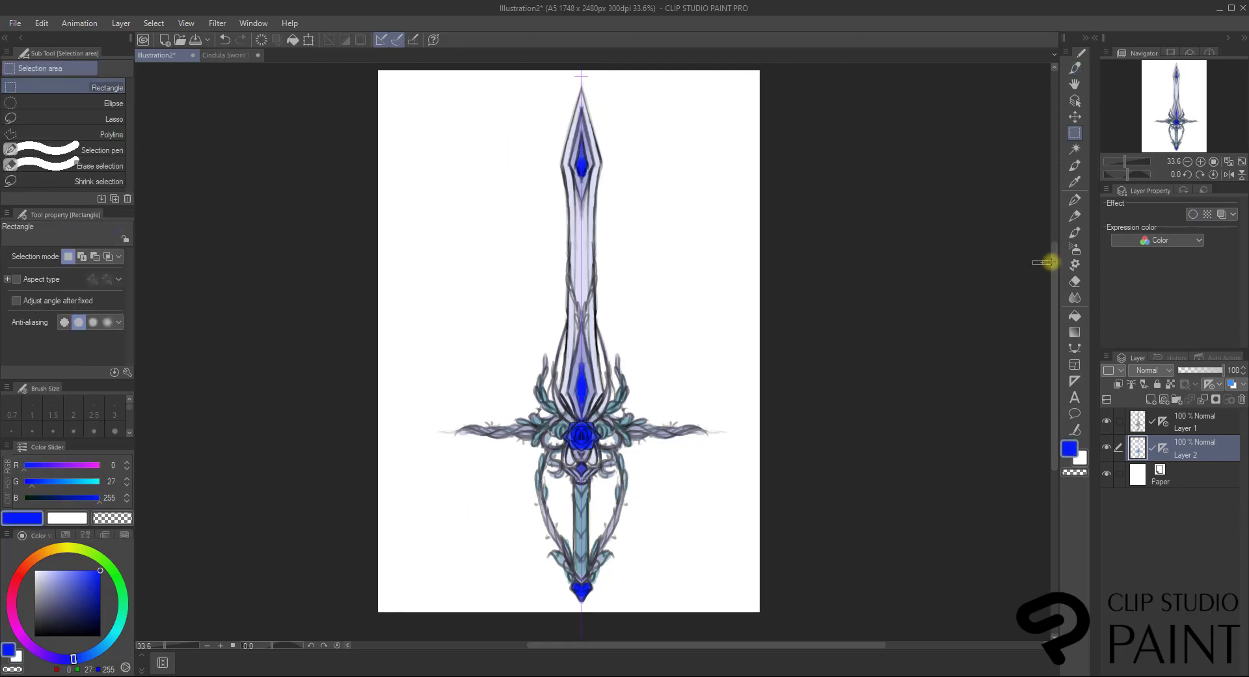
scroll(1053, 267, up, 1)
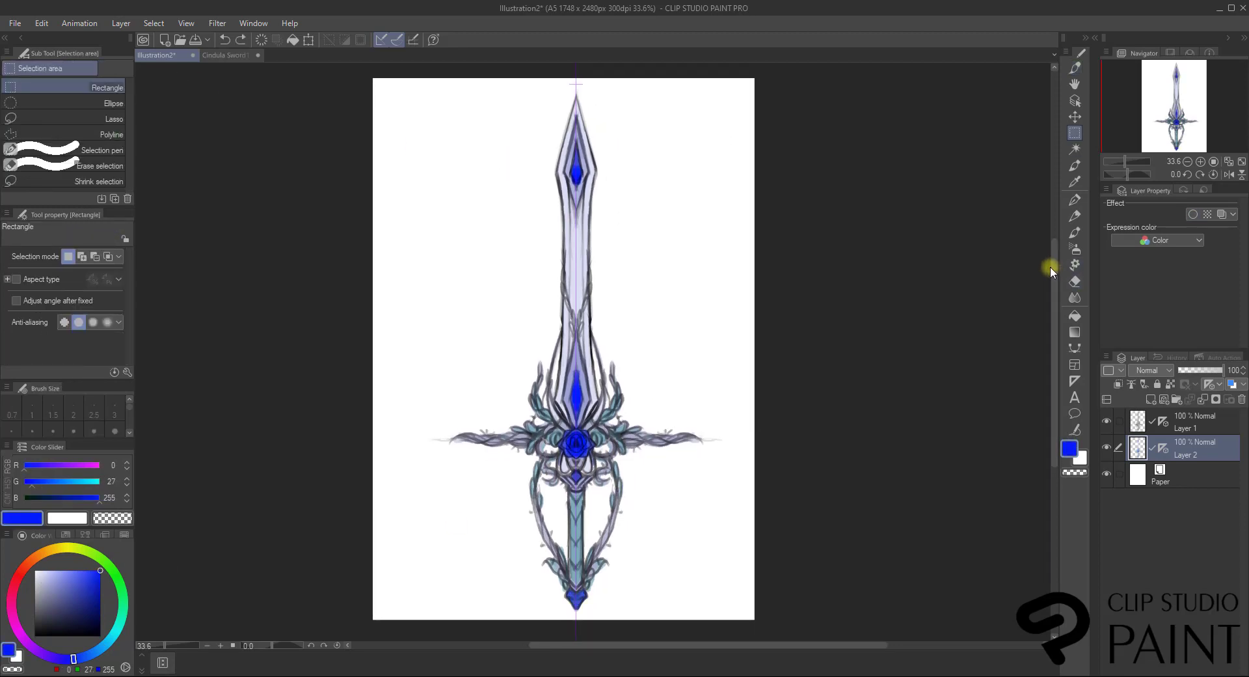
click(1199, 478)
click(1194, 454)
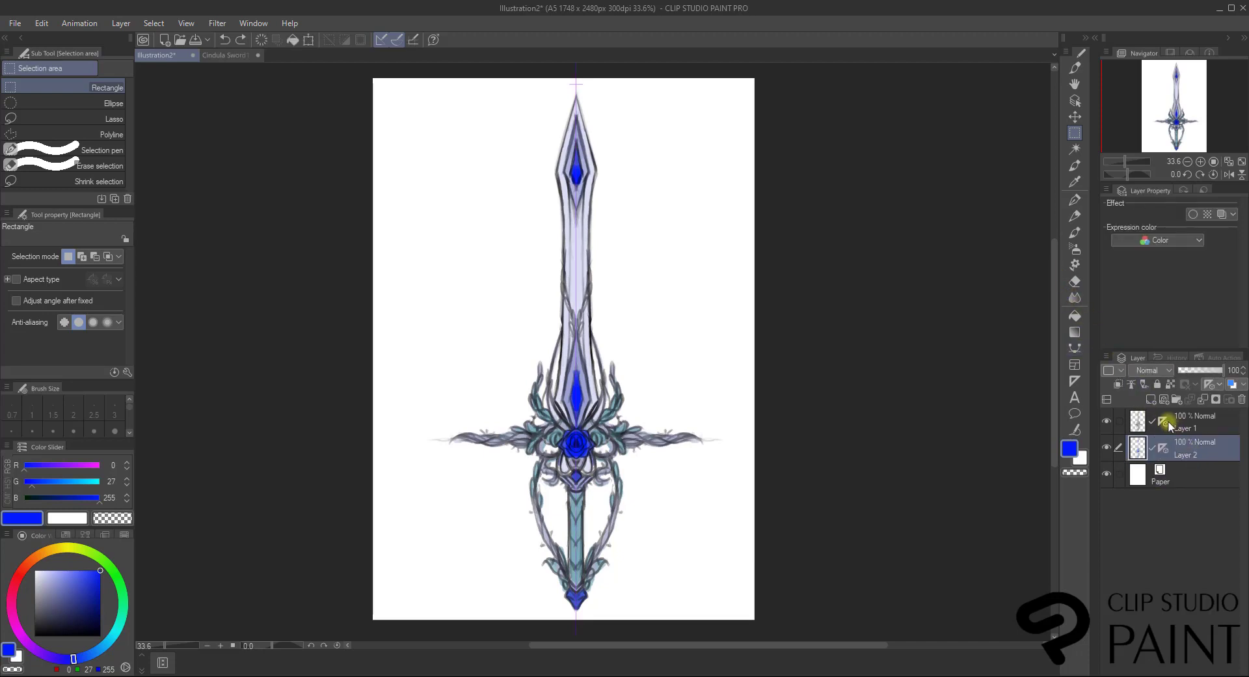
click(1150, 398)
drag(1196, 452, 1166, 465)
Select the whole canvas, fill it with dark grey (RGB 60, 61, 68) on the new layer, and deselect.
drag(365, 70, 790, 632)
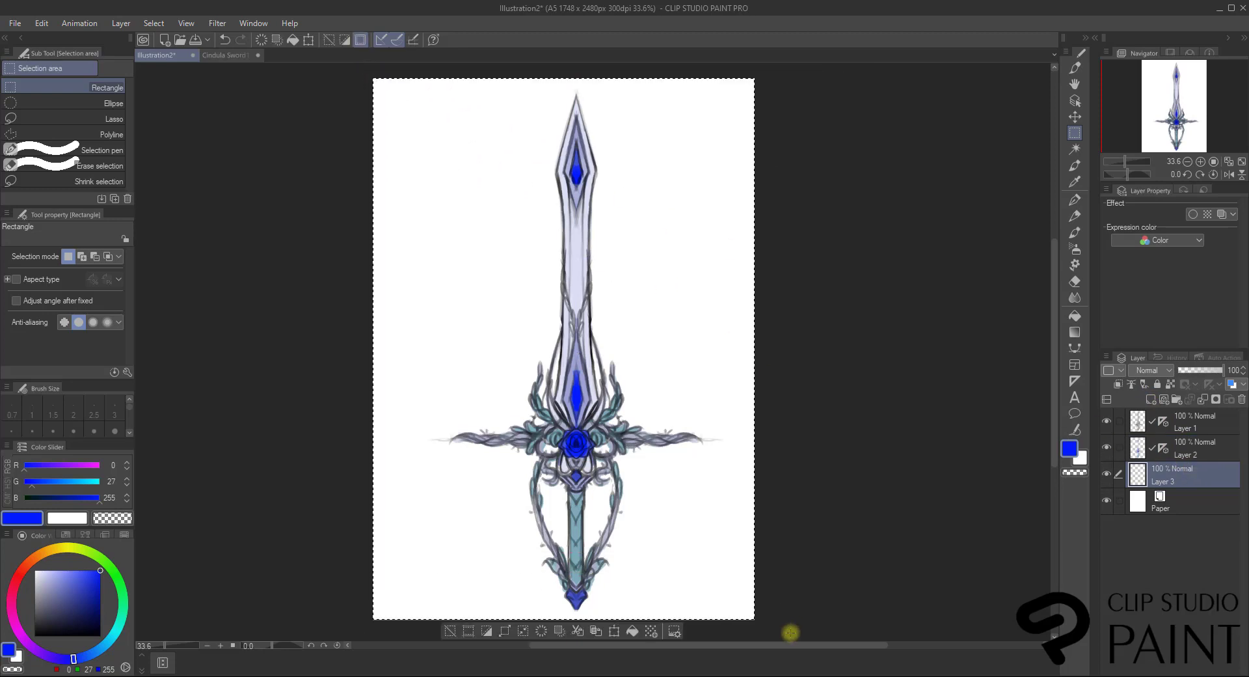
click(44, 616)
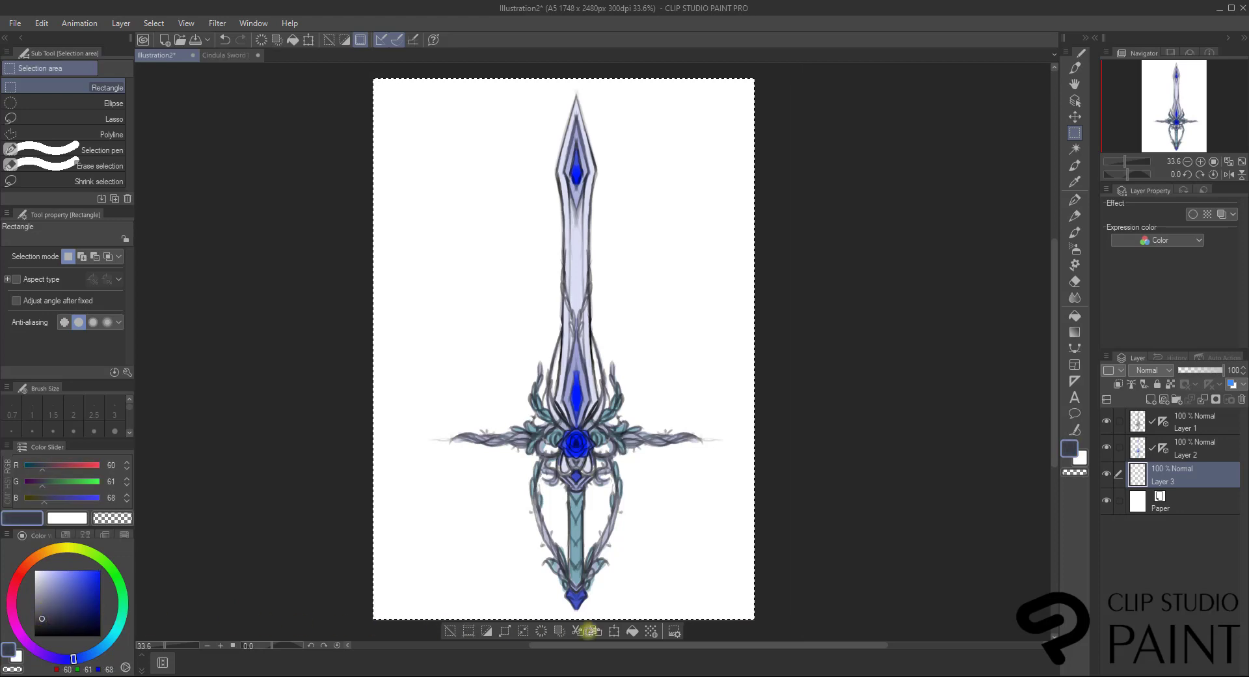
click(635, 632)
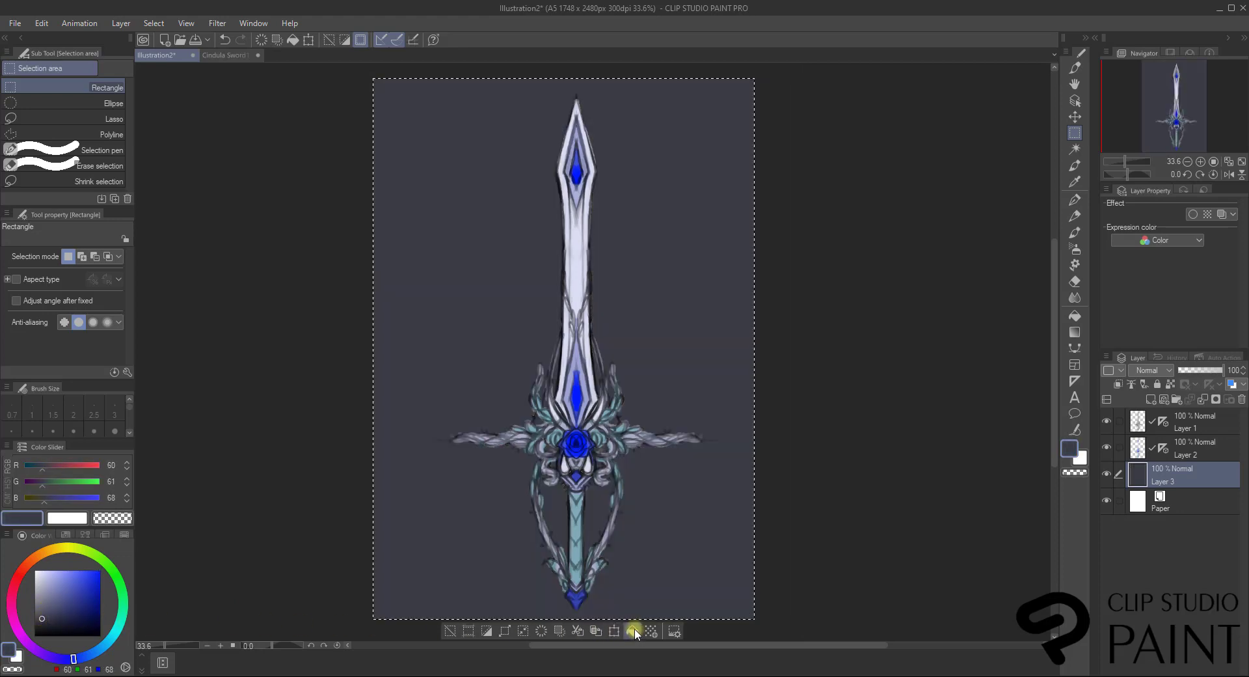
click(451, 629)
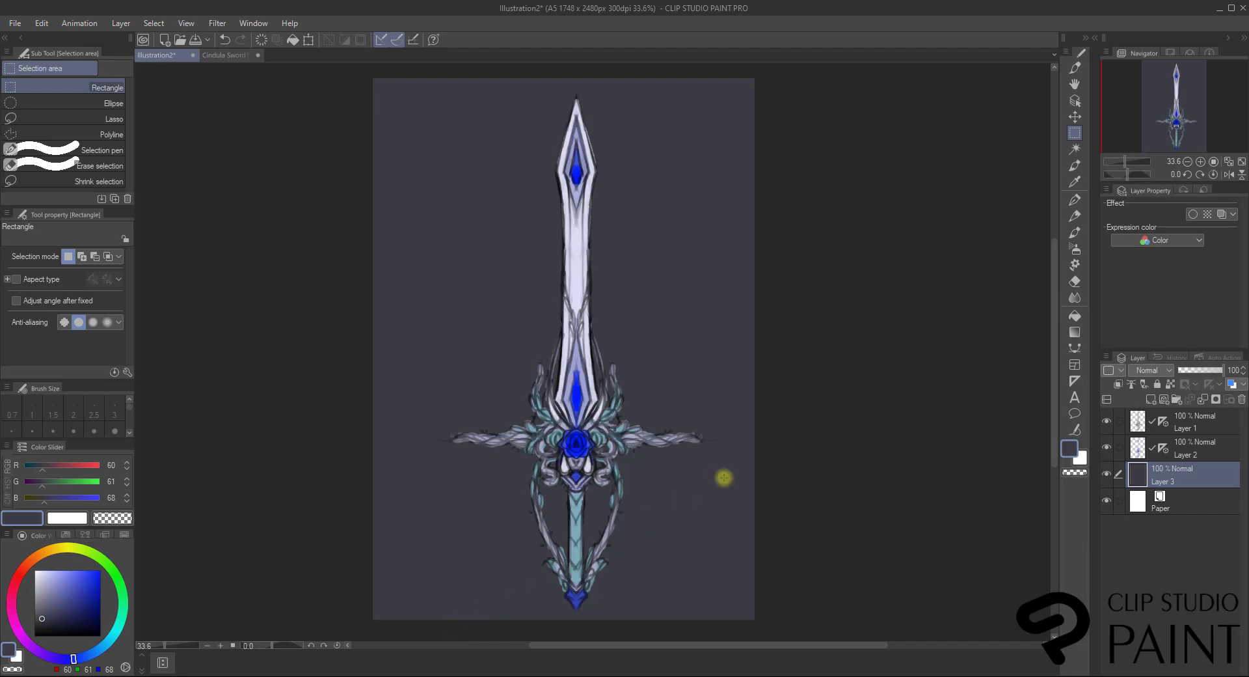
Erase the colour spilling outside the lines around the crossguard and rose on Layer 2 with the Soft eraser.
click(1075, 284)
drag(1133, 161, 1143, 156)
drag(1181, 110, 1186, 125)
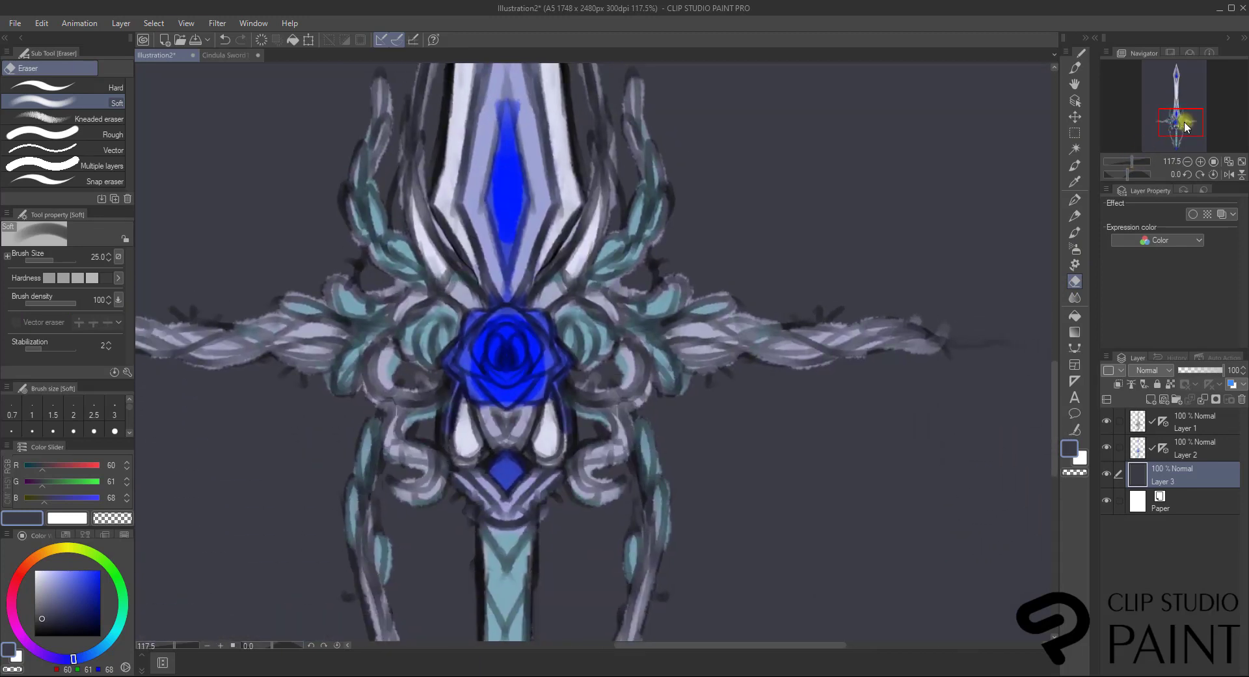
click(1192, 447)
click(1106, 447)
click(1107, 446)
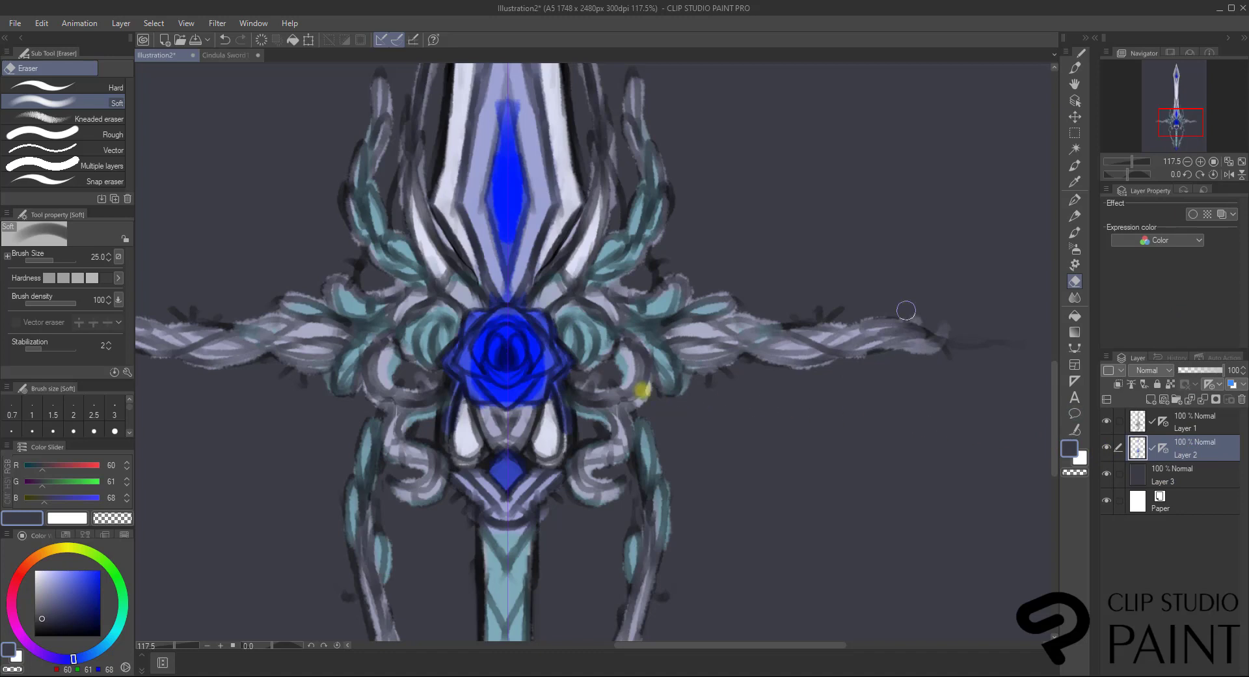
mouse_move(605, 379)
mouse_down()
mouse_move(617, 385)
mouse_move(630, 352)
mouse_move(650, 390)
mouse_move(643, 402)
mouse_move(686, 362)
mouse_move(707, 282)
mouse_move(592, 473)
mouse_move(619, 469)
mouse_move(572, 495)
mouse_up()
mouse_move(417, 468)
mouse_down()
mouse_move(390, 502)
mouse_move(330, 299)
mouse_move(393, 115)
mouse_move(672, 267)
mouse_move(937, 348)
mouse_up()
mouse_move(1166, 112)
mouse_down()
mouse_move(1155, 152)
mouse_move(1175, 110)
mouse_up()
drag(565, 378, 593, 259)
Erase the excess colour along the vines beside the blade's base and reduce the Soft eraser size to 10.0.
drag(1133, 161, 1129, 162)
click(1172, 126)
drag(651, 267, 653, 440)
key(bracketleft)
key(bracketleft)
key(bracketleft)
key(bracketleft)
key(bracketleft)
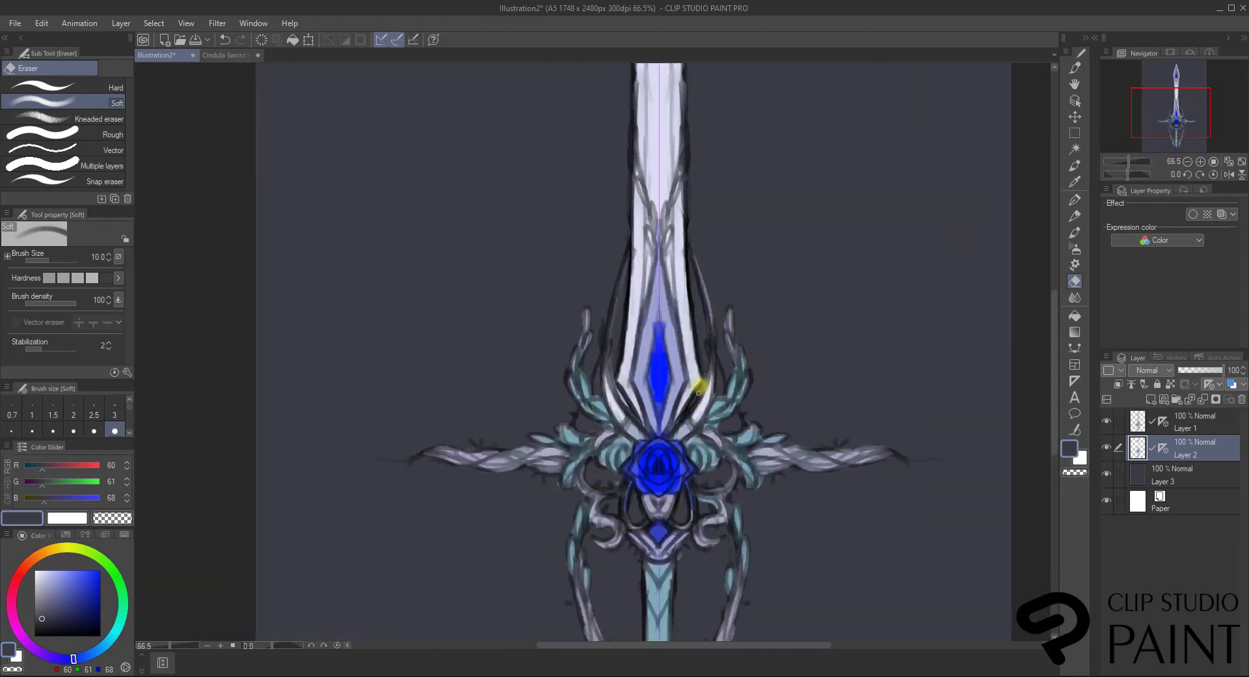
Check the sketch layer by toggling its visibility and lock its transparent pixels.
drag(1129, 161, 1126, 162)
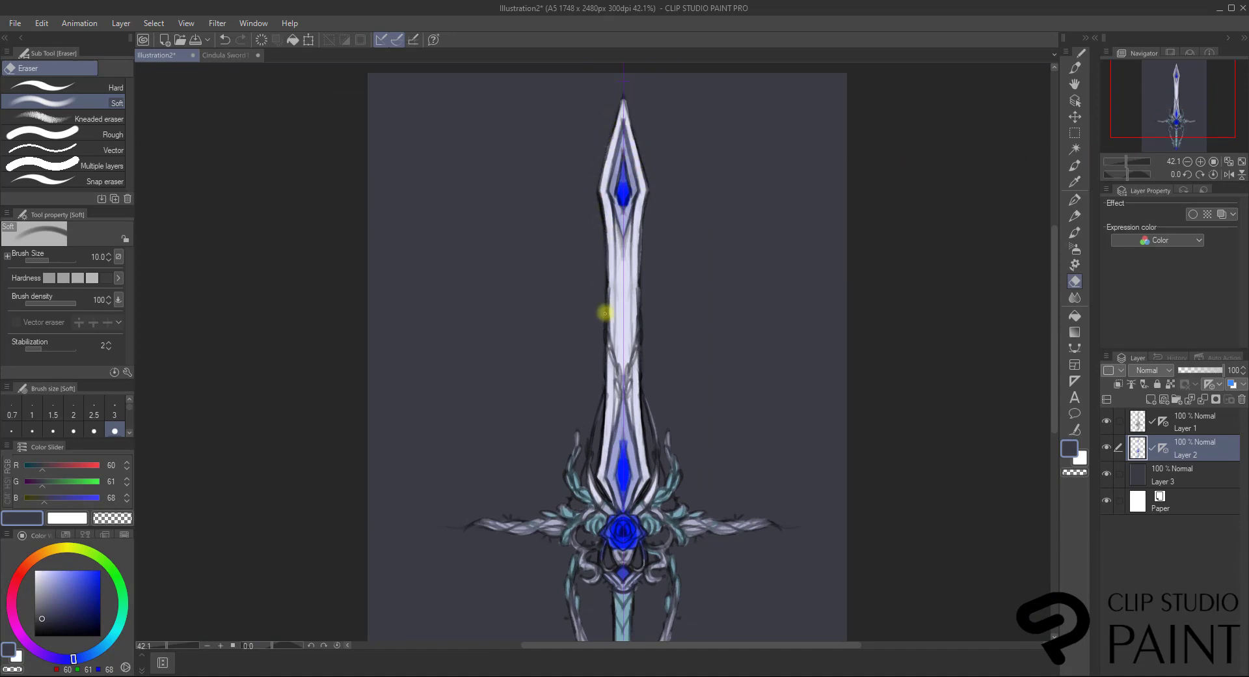
drag(1178, 103, 1176, 120)
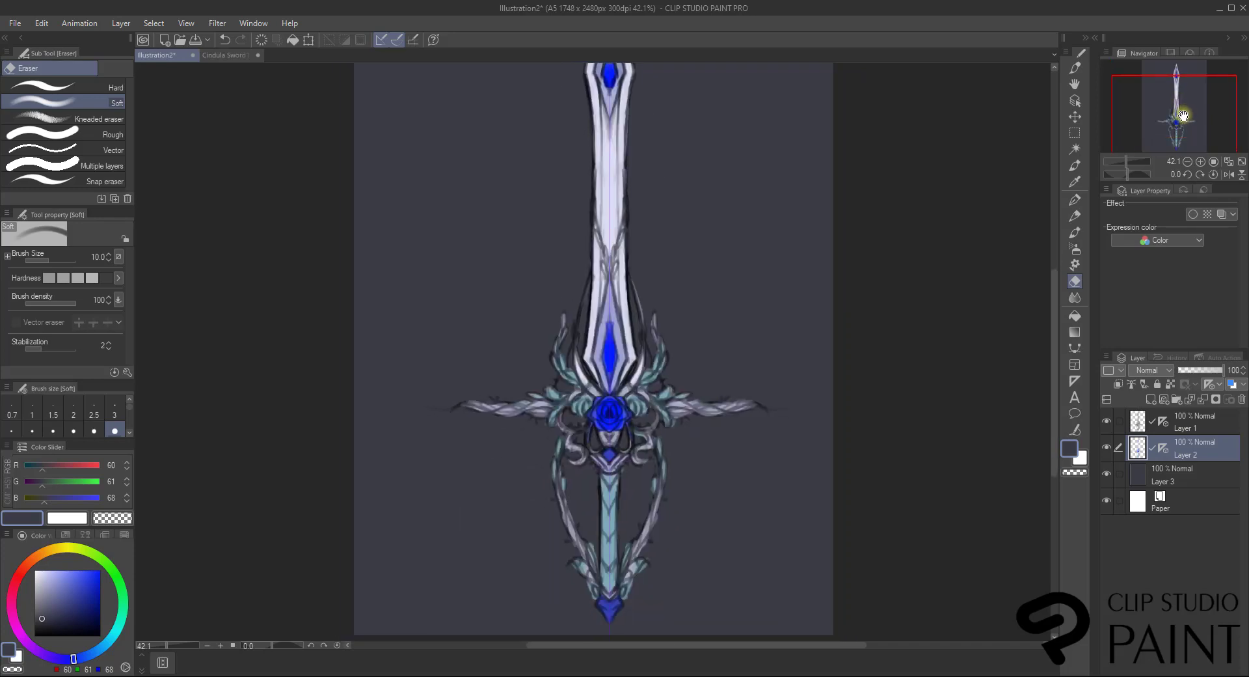
drag(1131, 161, 1125, 162)
click(1126, 162)
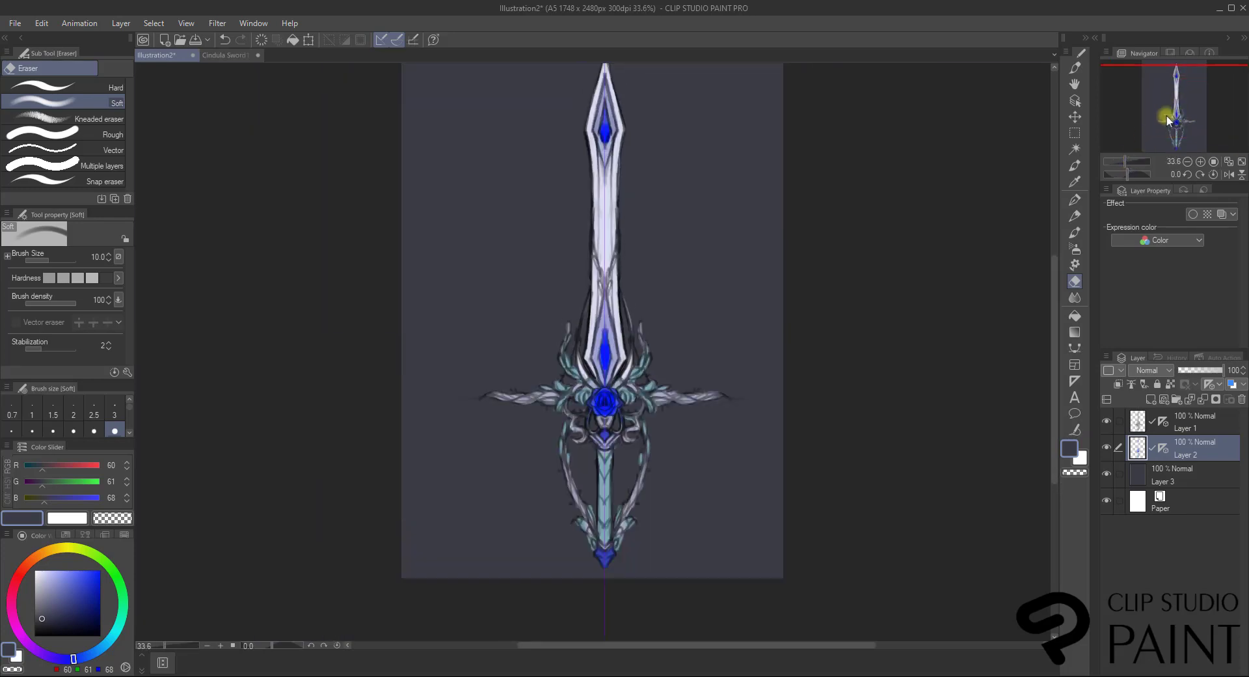
drag(1181, 98, 1185, 88)
click(1193, 420)
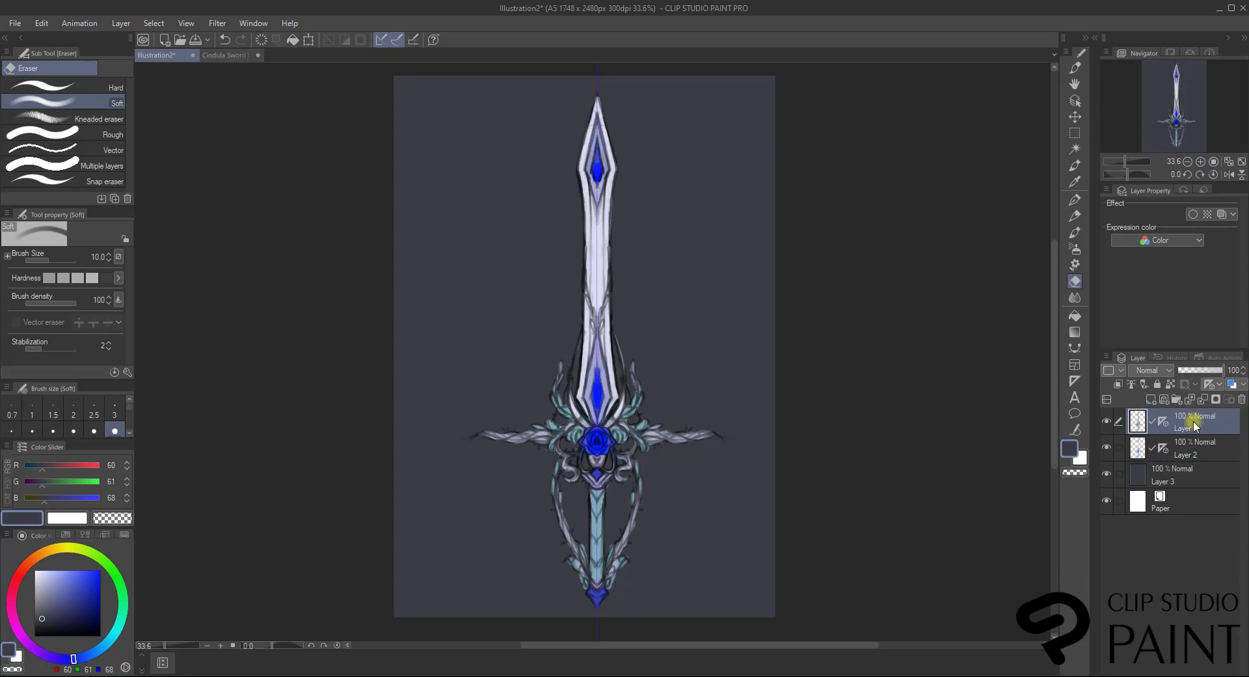
click(1107, 422)
click(1107, 422)
click(1170, 383)
Tint the sketch lines along the whole sword navy (RGB 7, 15, 78) with the Lighter ink brush at size 383.9.
key(b)
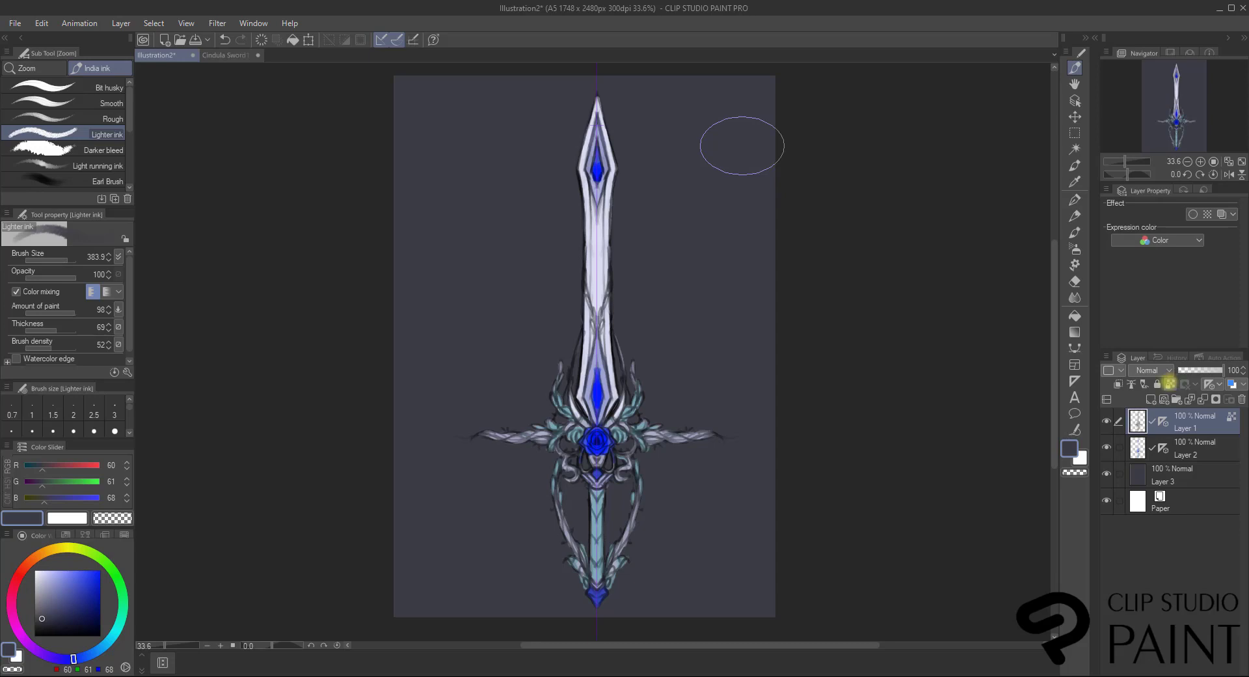
drag(84, 601, 94, 616)
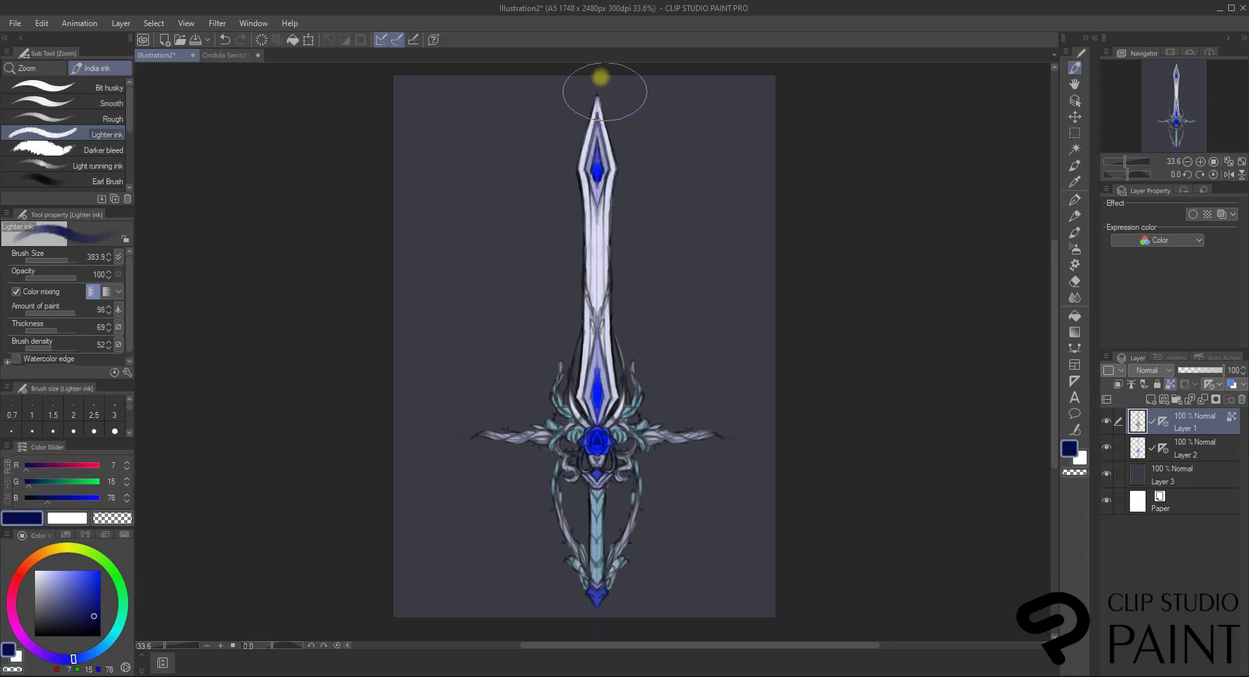
mouse_move(601, 77)
mouse_down()
mouse_move(600, 173)
mouse_move(587, 189)
mouse_move(595, 344)
mouse_move(619, 297)
mouse_move(646, 439)
mouse_move(724, 445)
mouse_move(603, 506)
mouse_move(565, 466)
mouse_move(595, 560)
mouse_up()
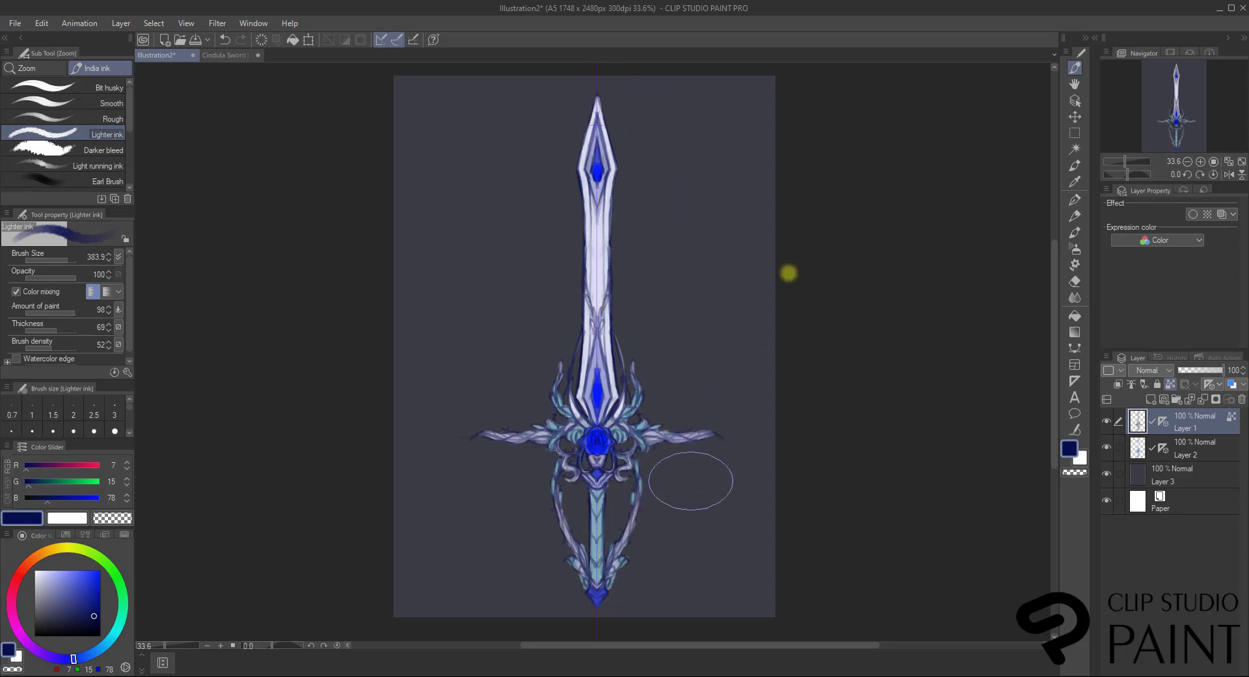
Retint the sword's outlines with darker navy shades, undoing one stroke, and finish with a muted blue, RGB 54, 59, 99.
click(83, 624)
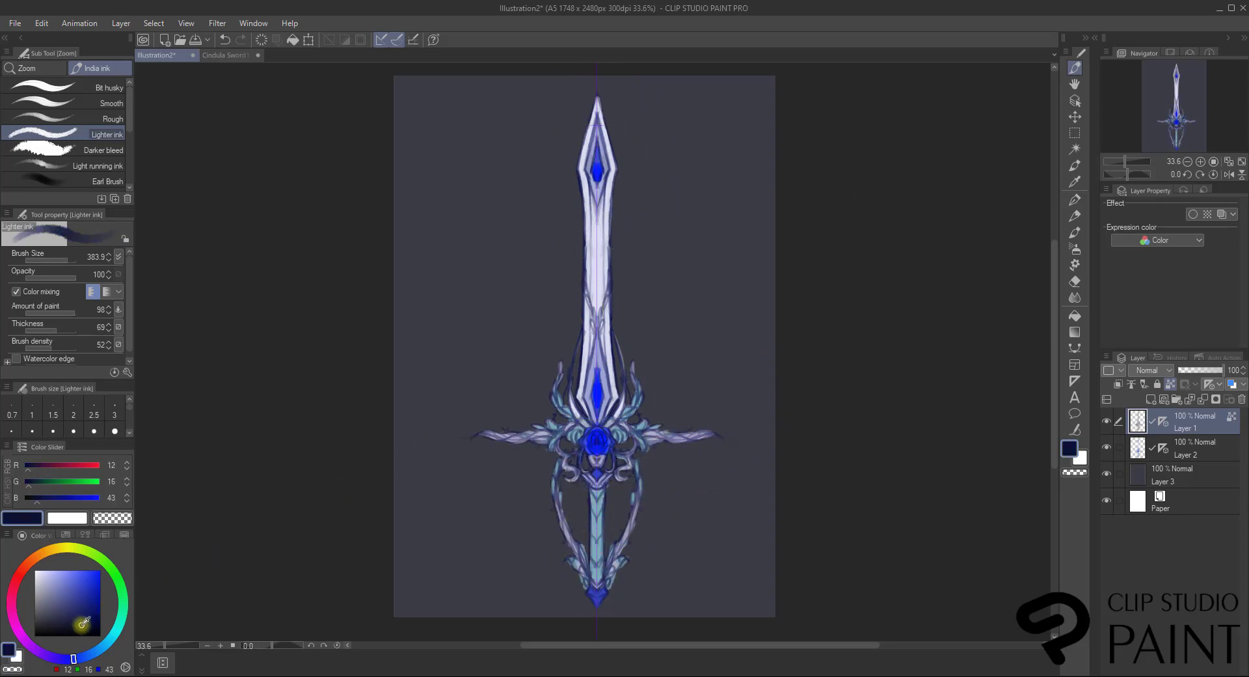
mouse_move(659, 365)
mouse_down()
mouse_move(578, 440)
mouse_move(603, 427)
mouse_move(559, 422)
mouse_move(628, 461)
mouse_up()
key(ctrl+z)
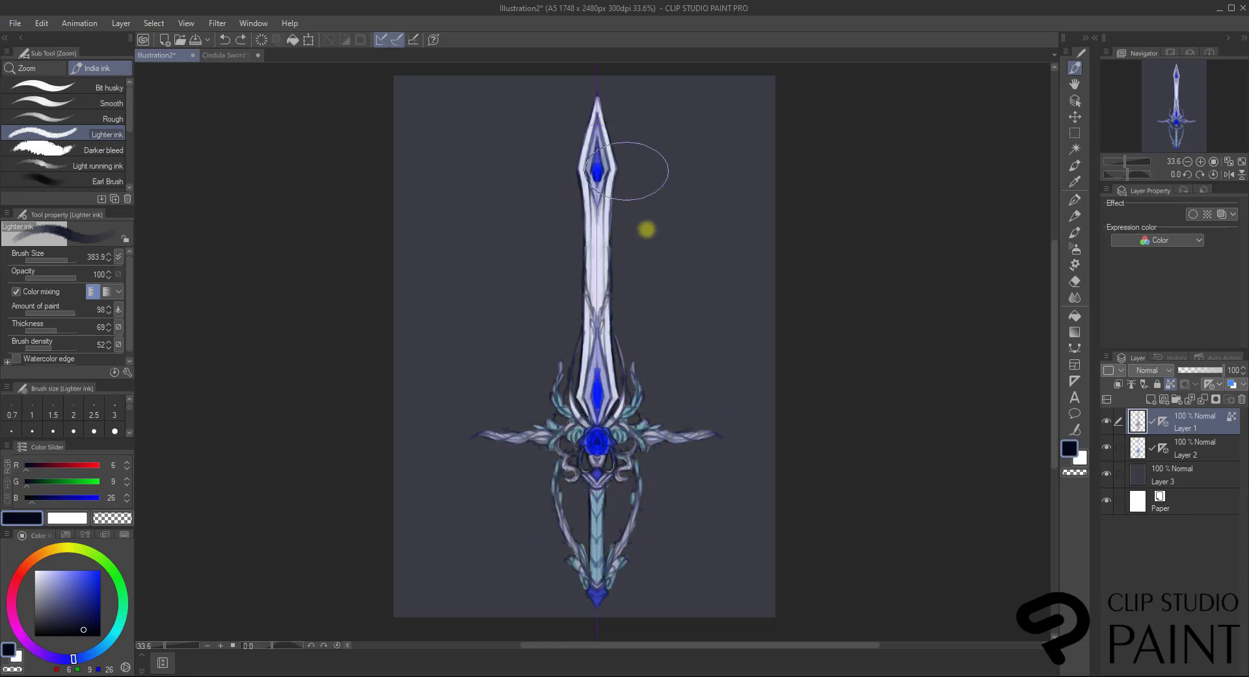
click(74, 626)
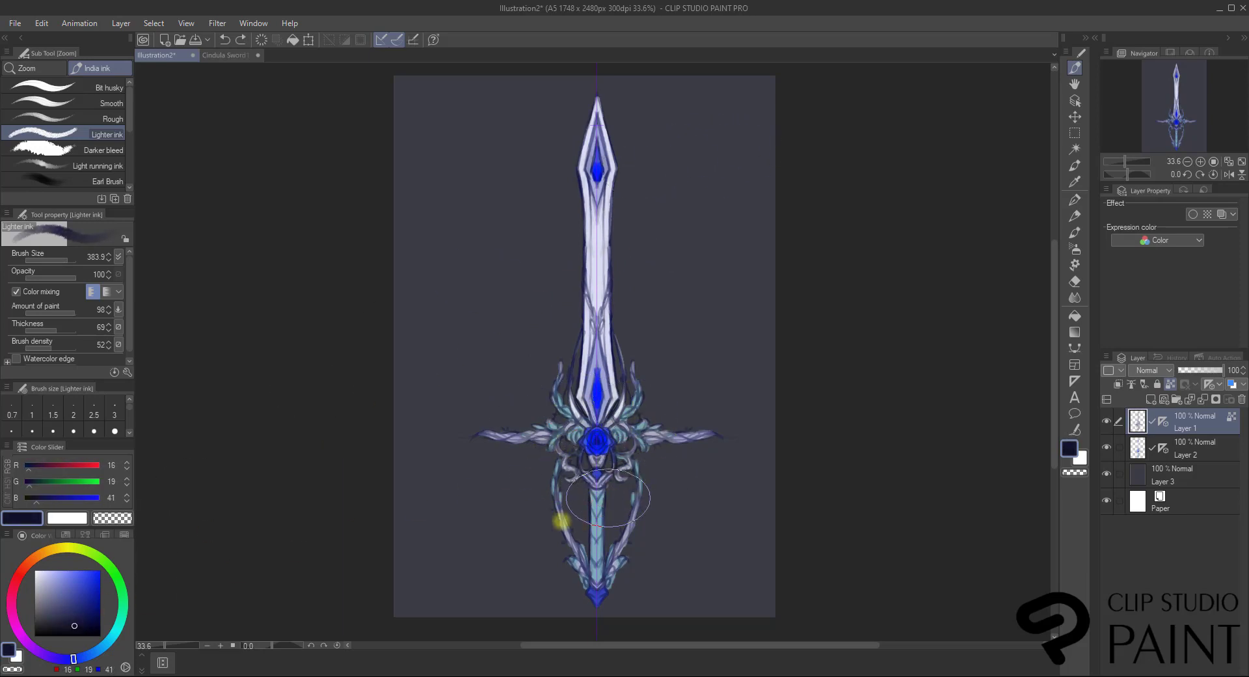
click(64, 611)
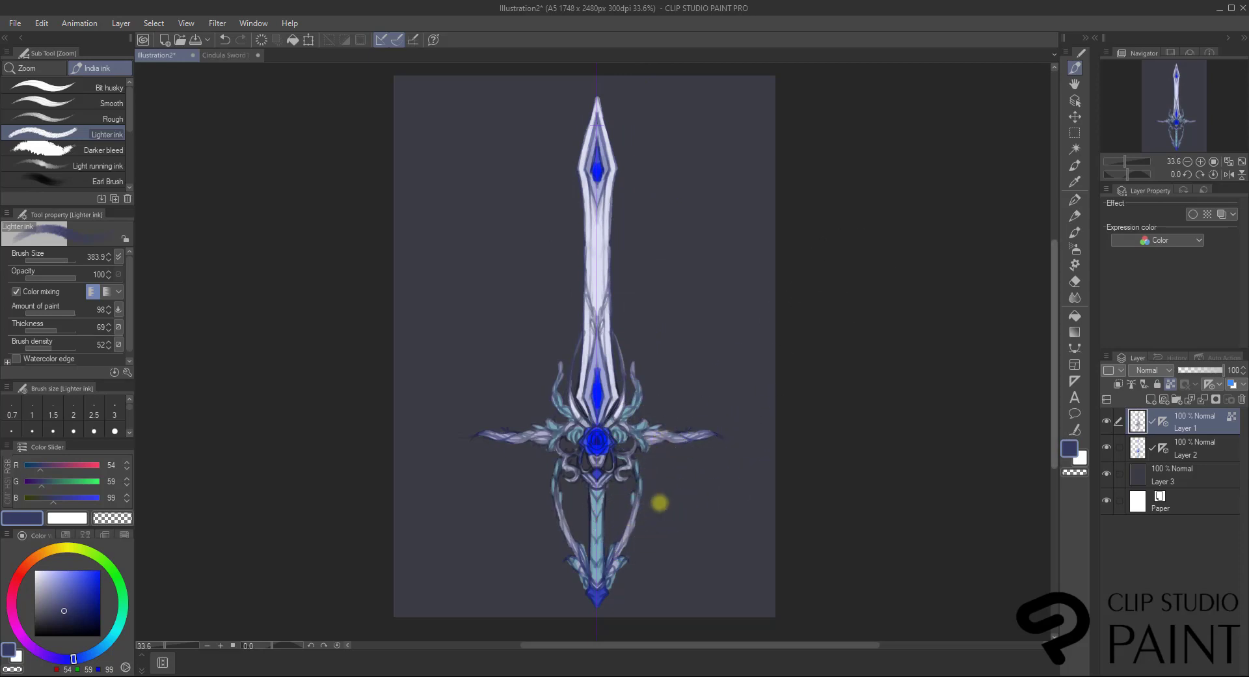
Tint the vine outlines dark teal, RGB 25, 58, 68, with the Lighter ink brush at size 120, undoing stray strokes.
alt+click(594, 517)
click(76, 618)
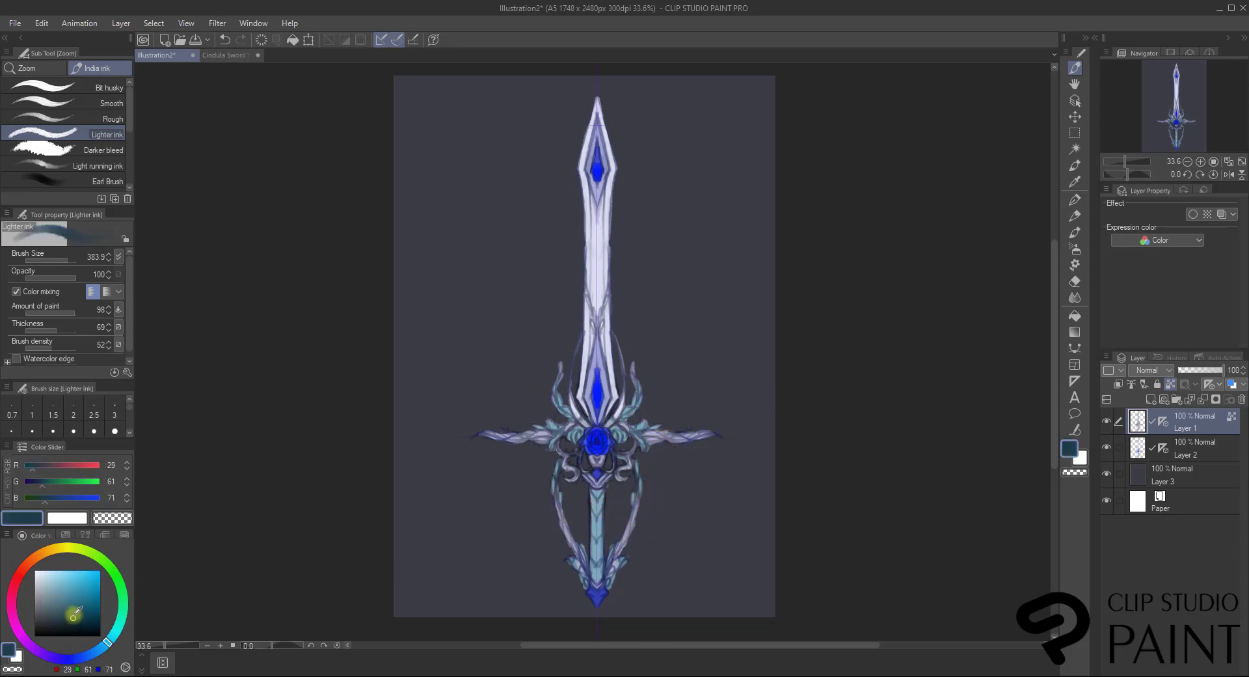
key(bracketleft)
key(bracketleft)
key(bracketleft)
key(bracketleft)
key(bracketleft)
key(bracketleft)
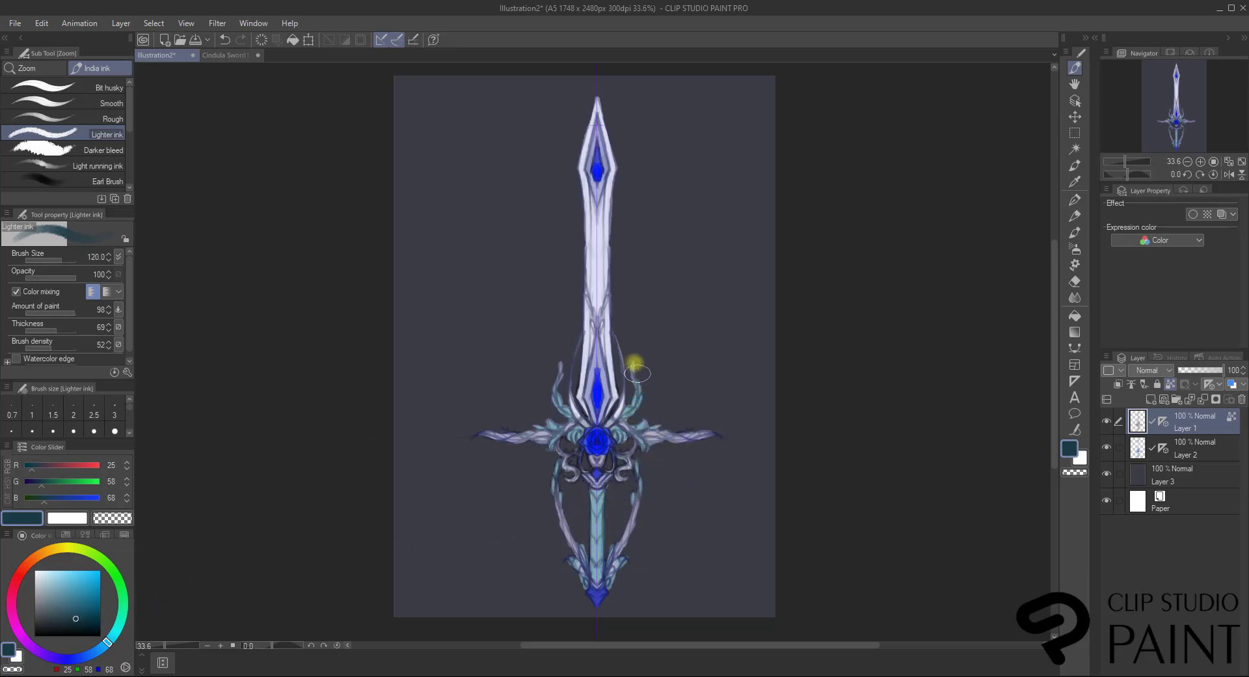
key(ctrl+z)
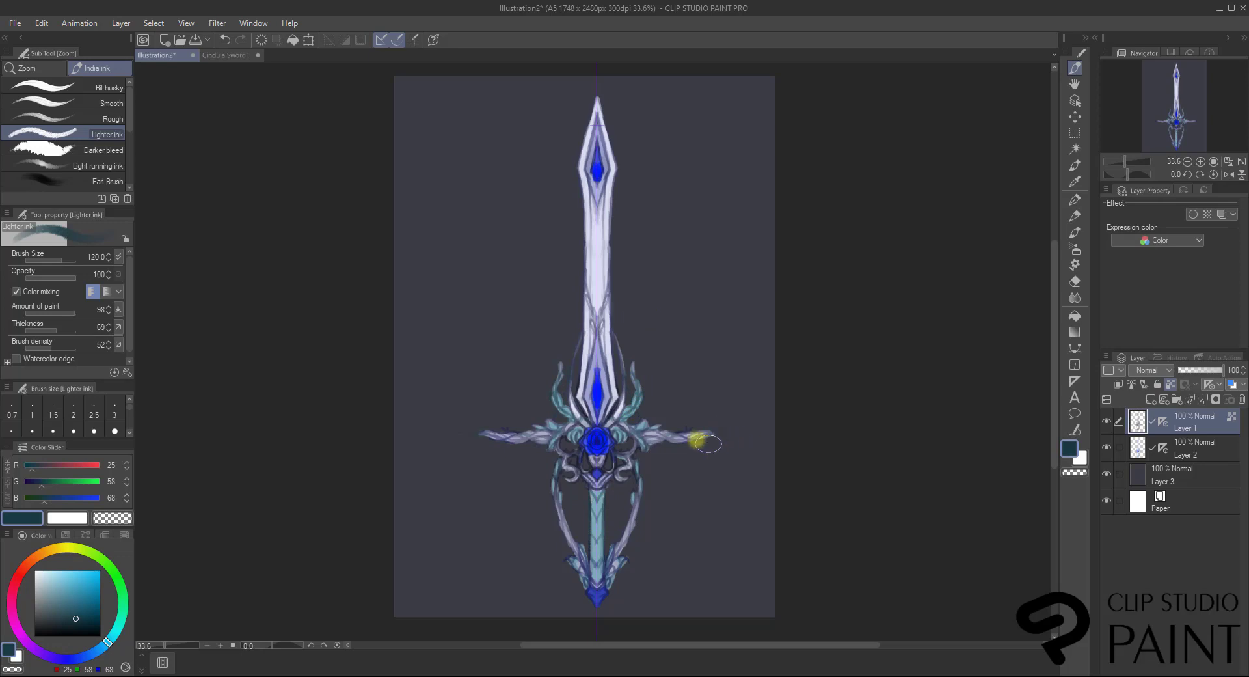
key(ctrl+z)
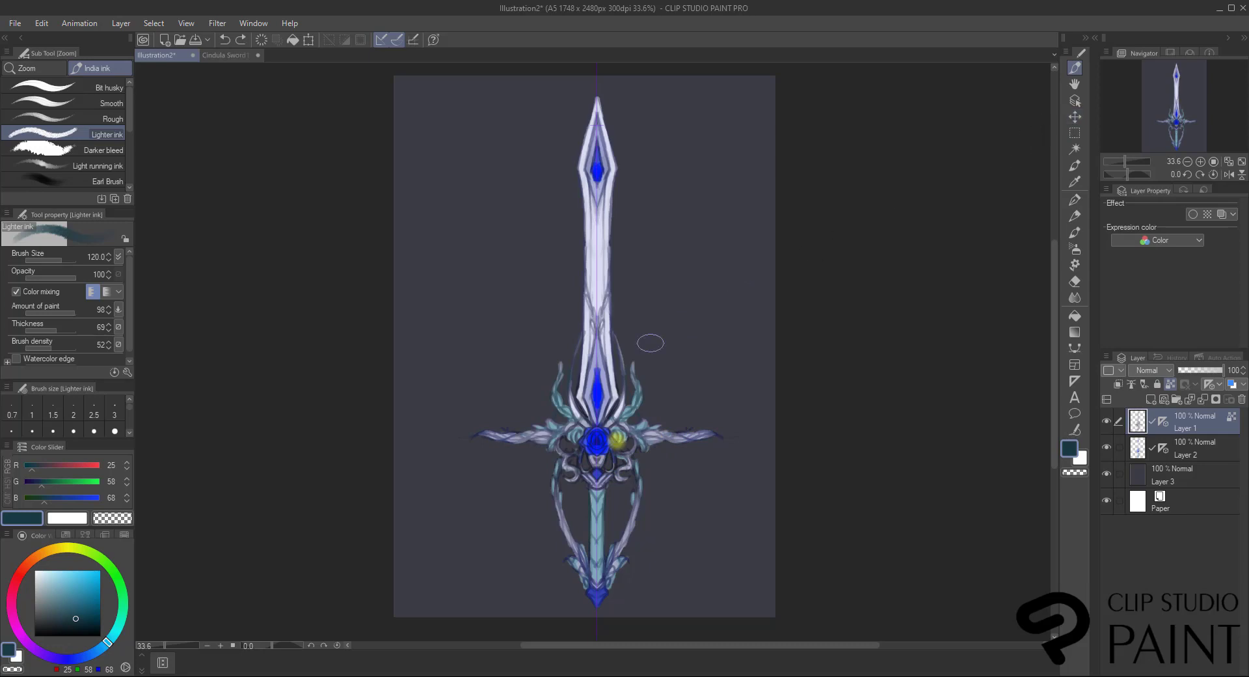
alt+click(599, 359)
mouse_move(578, 374)
mouse_down()
mouse_move(598, 423)
mouse_move(615, 389)
mouse_move(612, 304)
mouse_up()
key(ctrl+z)
key(ctrl+z)
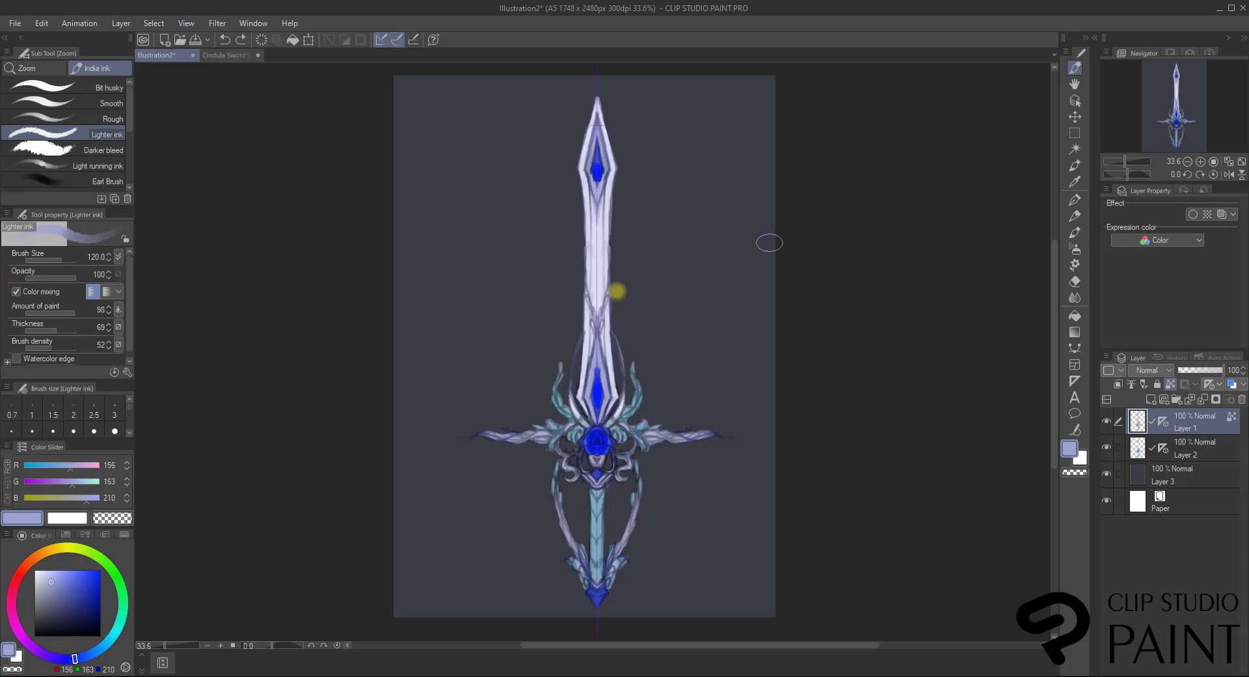
Check the sketch layer by toggling its visibility, and add a new layer above it with the Multiply blending mode.
click(1107, 422)
click(1107, 424)
click(1150, 399)
click(1157, 368)
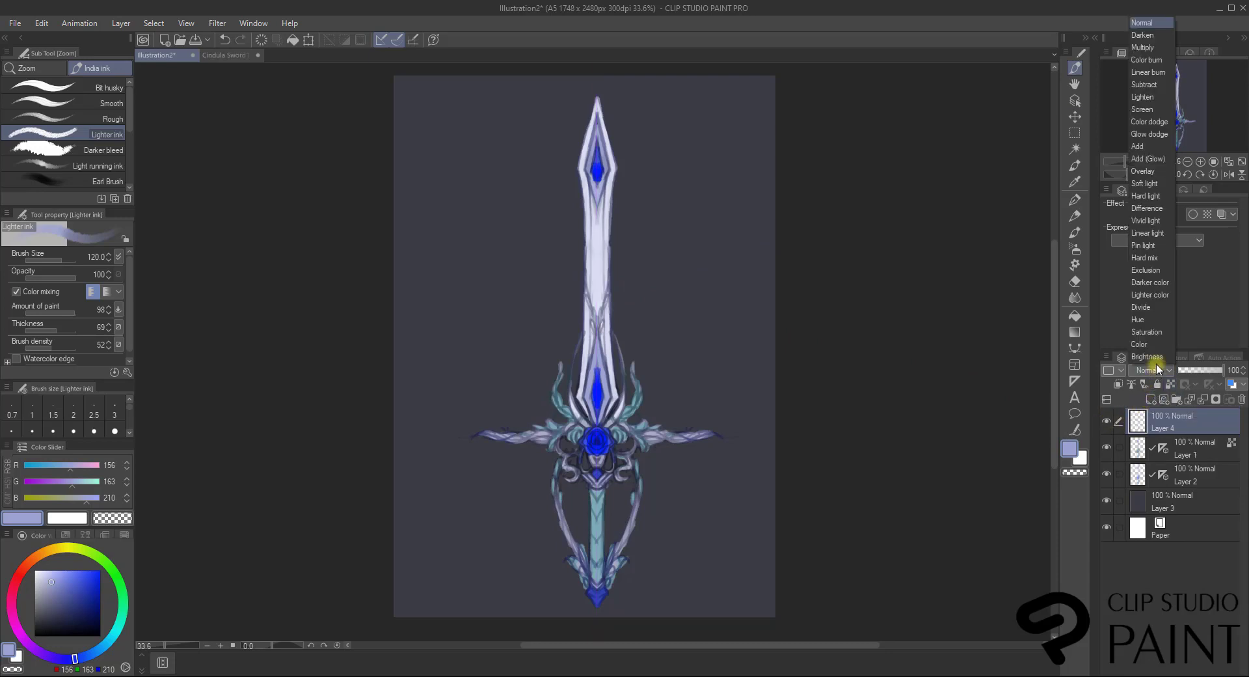
click(1153, 52)
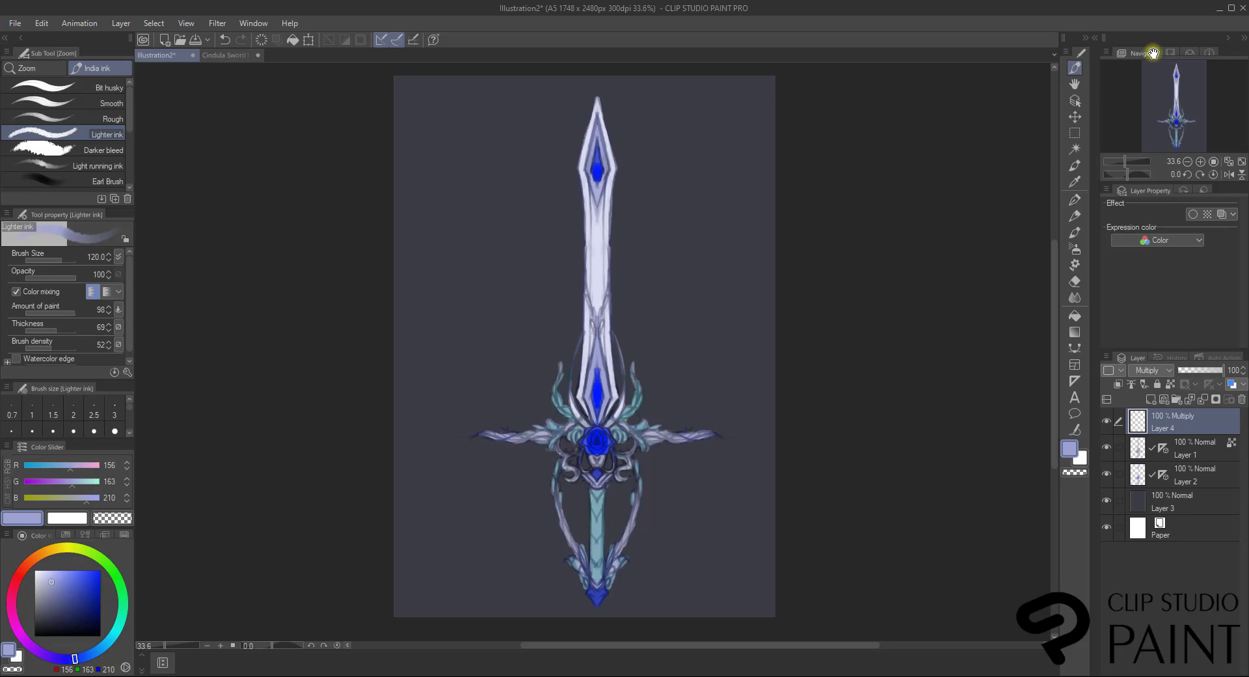
Set the colour to dark navy, RGB 32, 36, 63, and clip the Multiply layer to the colour layer beneath the sketch.
click(78, 621)
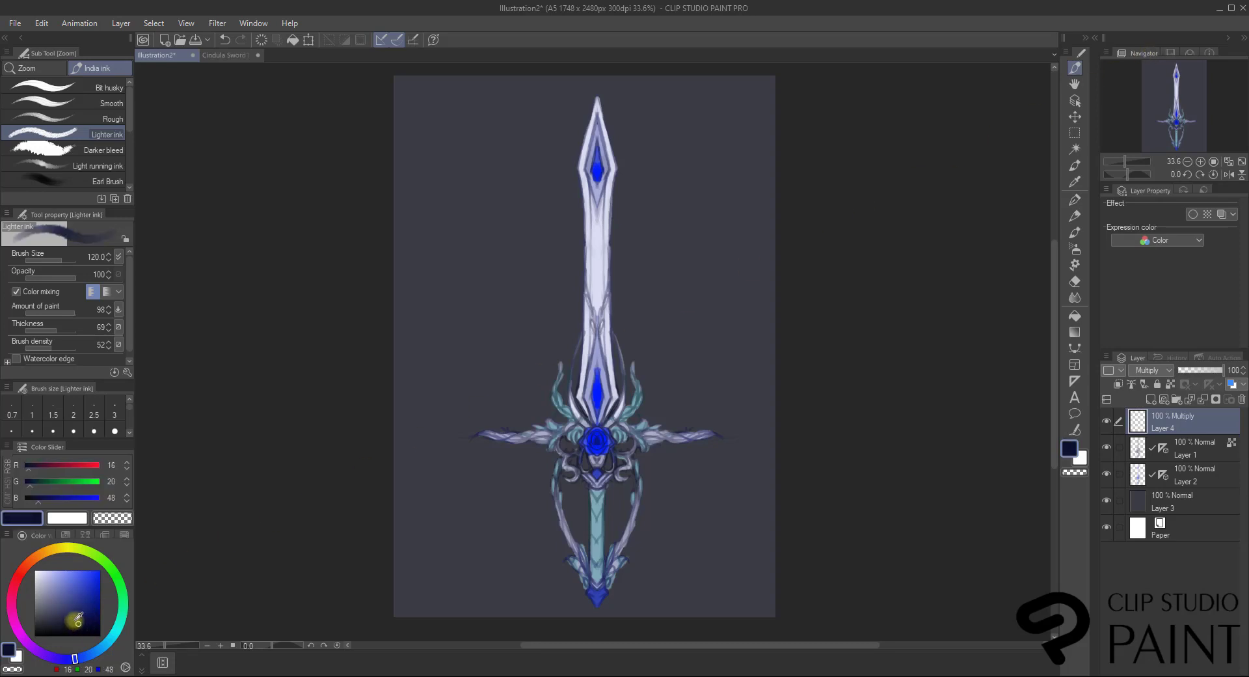
drag(78, 622, 67, 619)
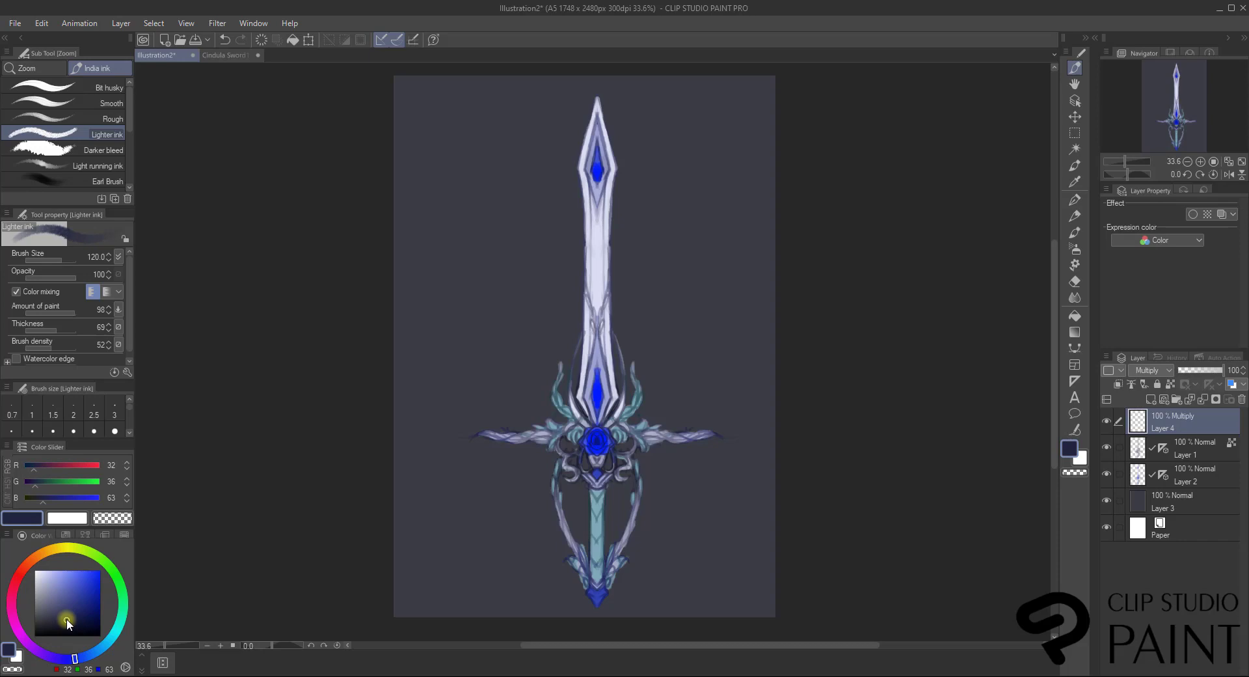
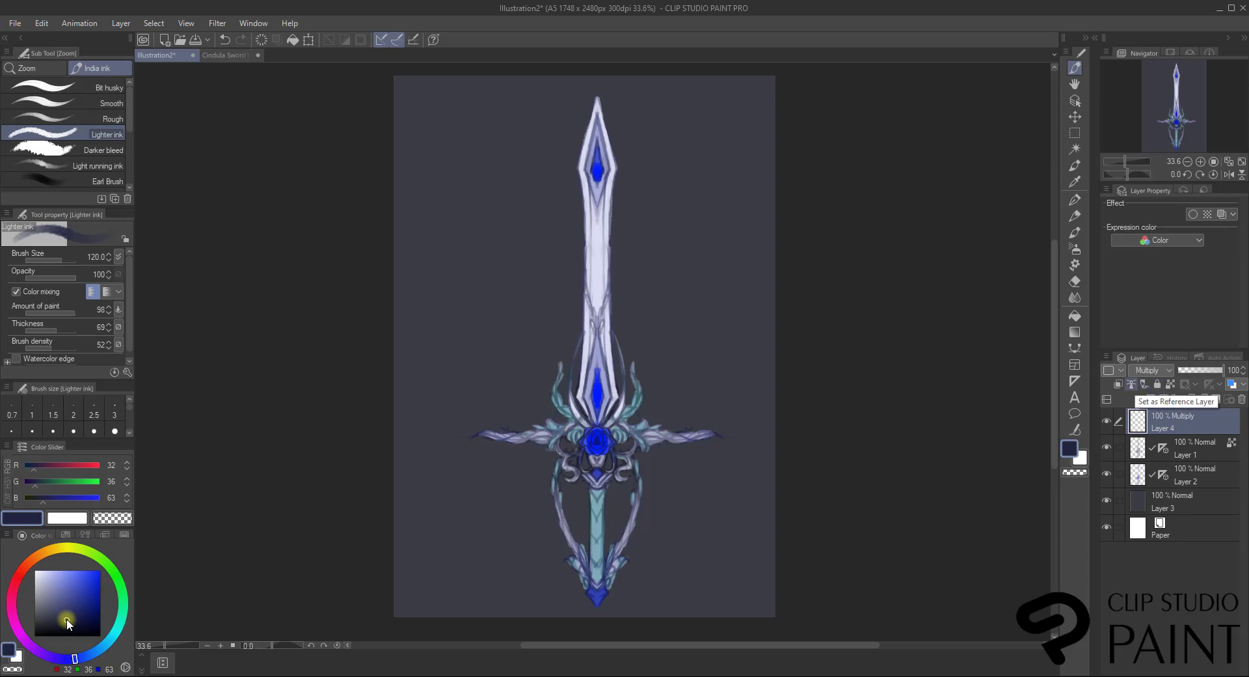
click(1118, 384)
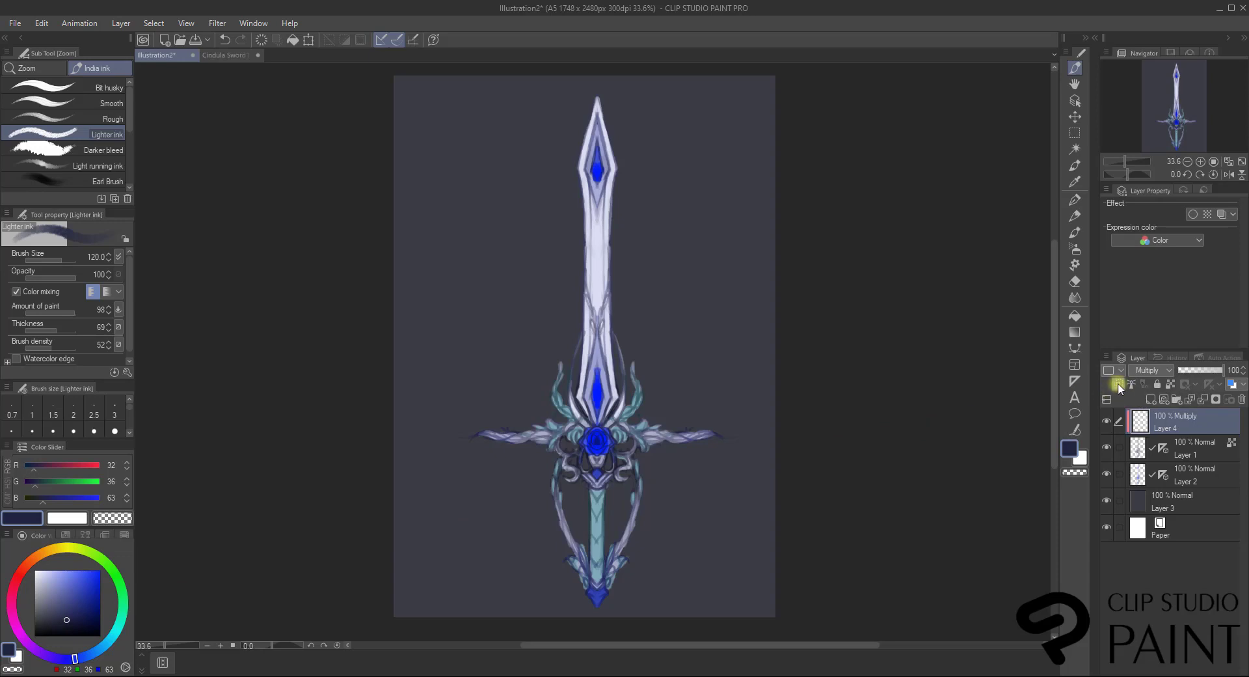
drag(1183, 420, 1194, 452)
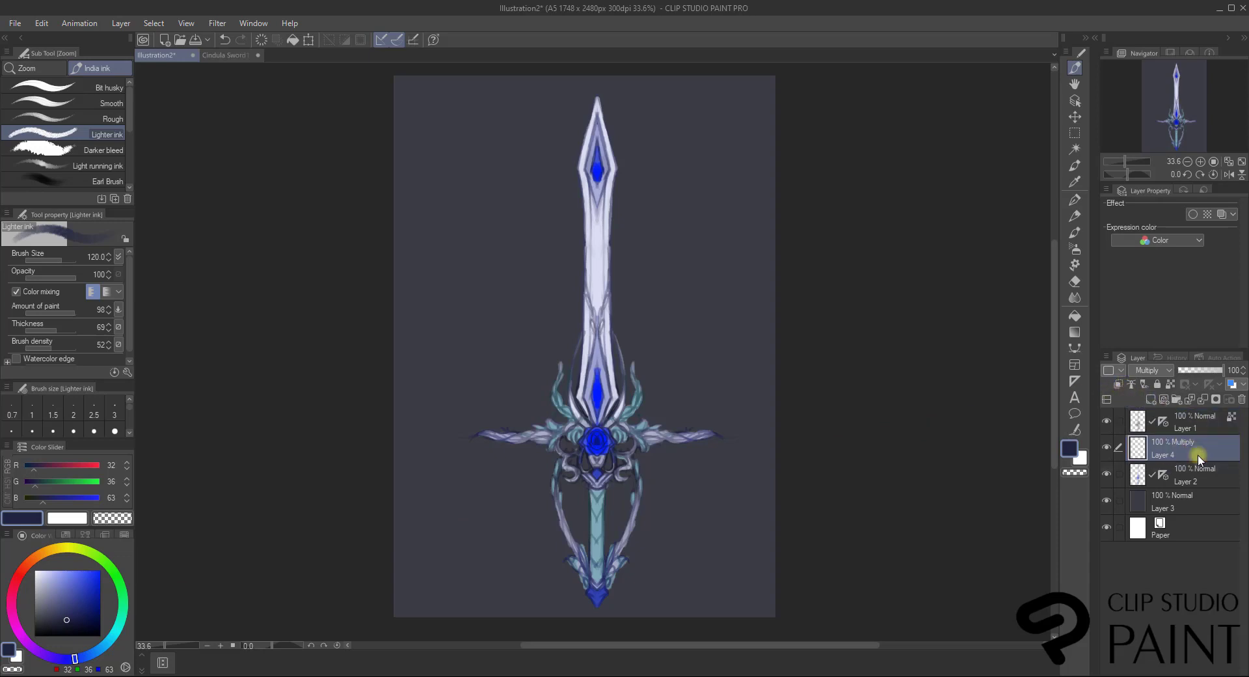
click(1117, 384)
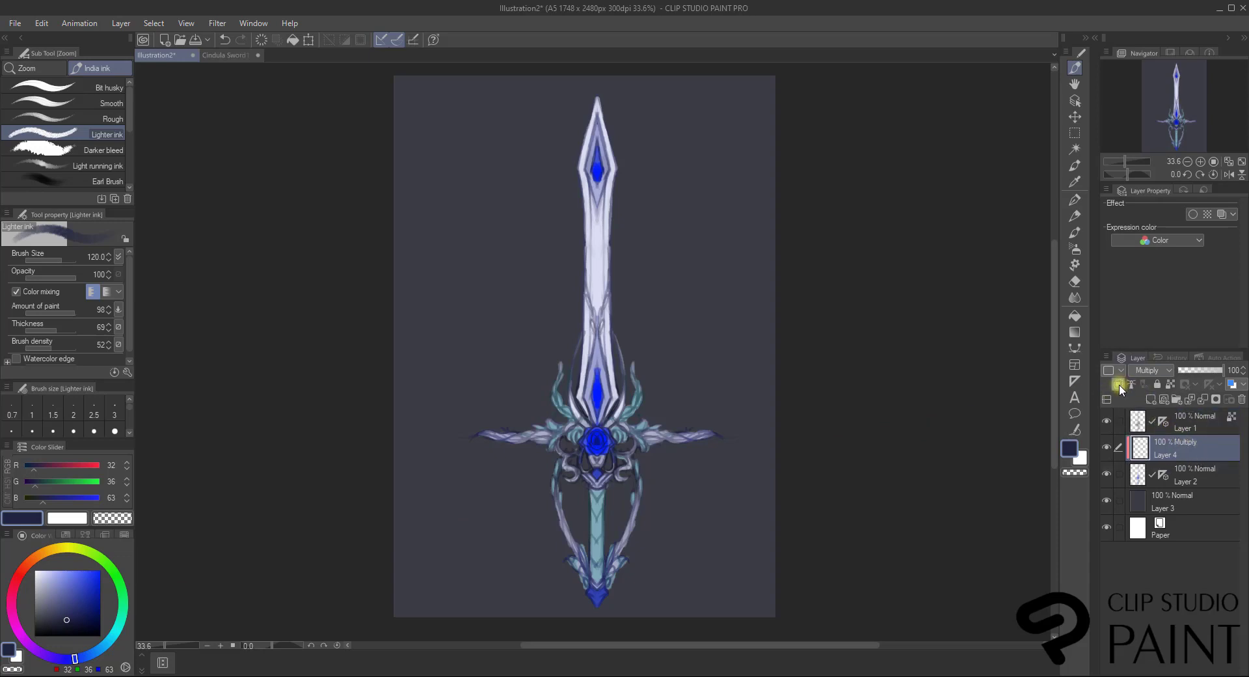
drag(599, 193, 583, 238)
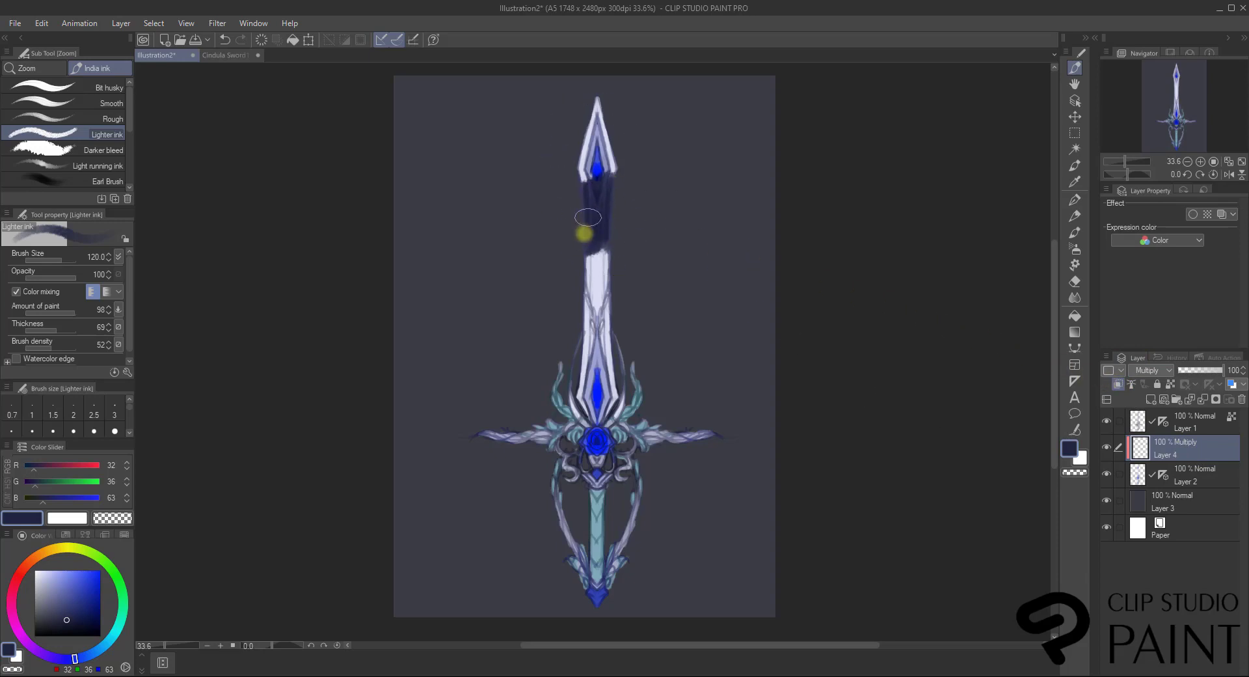
key(ctrl+z)
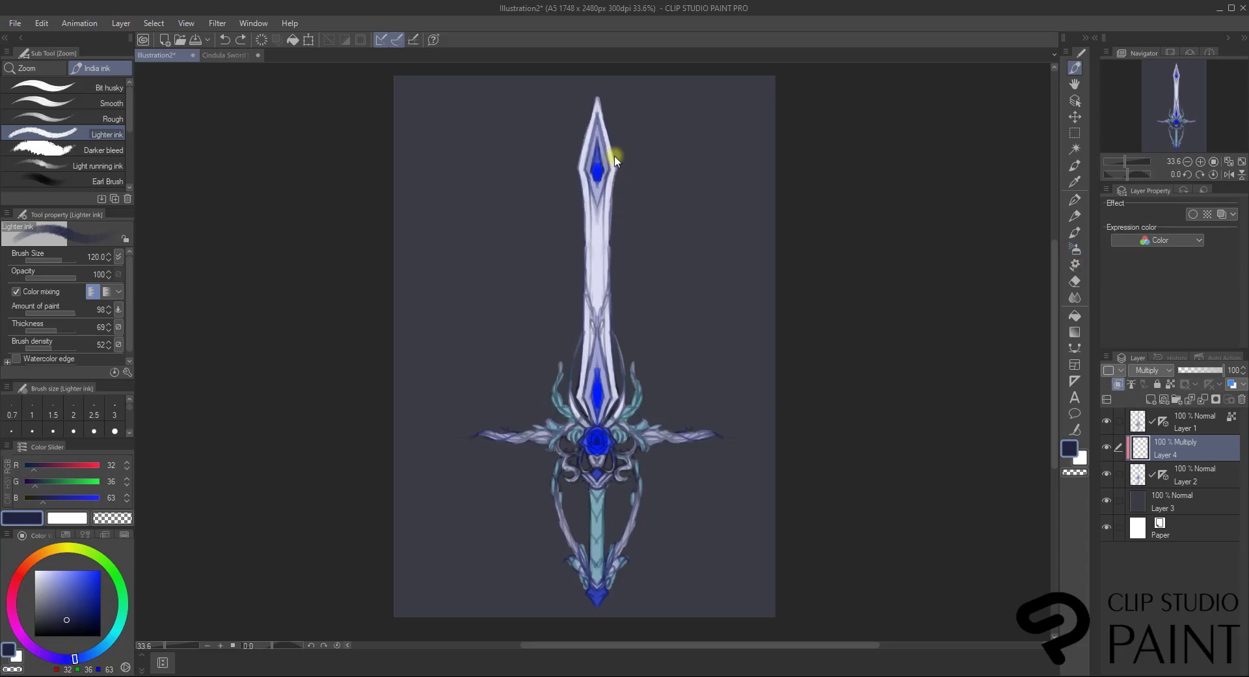
mouse_move(606, 100)
mouse_down()
mouse_move(513, 482)
mouse_move(655, 236)
mouse_move(548, 551)
mouse_move(551, 622)
mouse_move(876, 184)
mouse_up()
key(ctrl+z)
mouse_move(615, 167)
mouse_down()
mouse_move(596, 212)
mouse_move(599, 110)
mouse_move(612, 155)
mouse_up()
click(1074, 232)
click(116, 103)
key(Return)
mouse_move(615, 390)
mouse_down()
mouse_move(597, 420)
mouse_move(586, 355)
mouse_move(597, 283)
mouse_up()
key(ctrl+z)
Try to shade the grip's edge dark green, RGB 18, 61, 40, with the Opaque watercolor brush at size 70.
click(1129, 162)
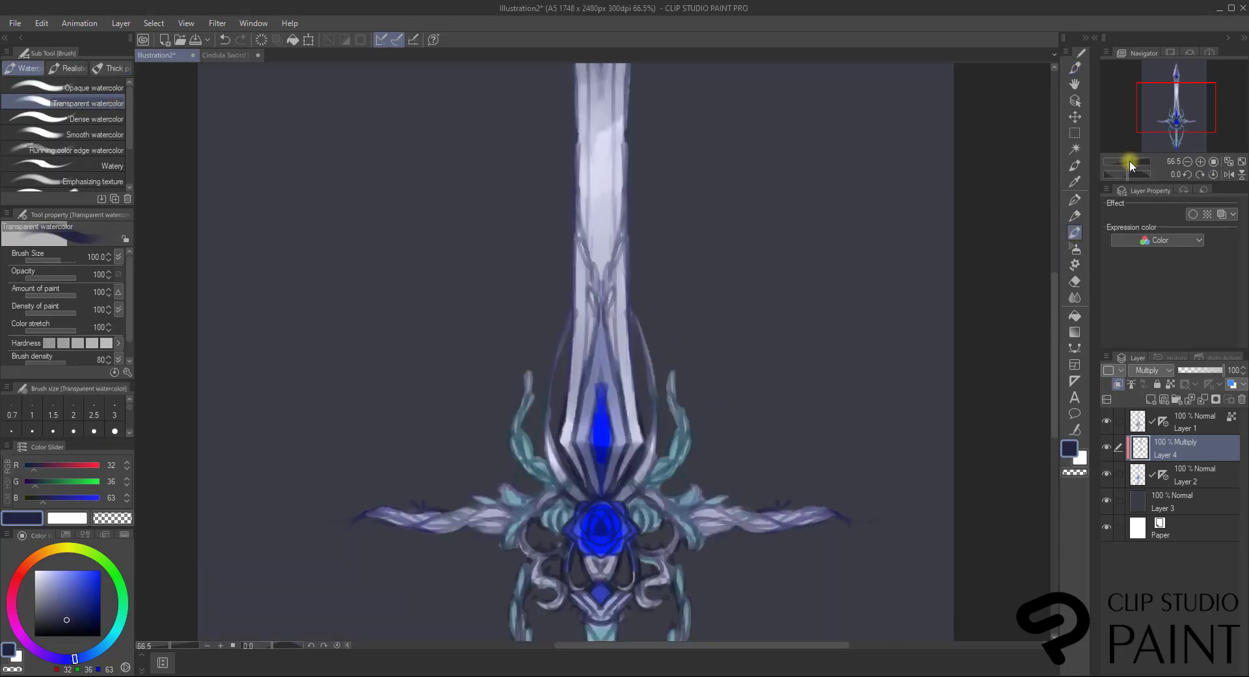
click(1178, 135)
key(bracketleft)
key(bracketleft)
key(bracketleft)
key(bracketleft)
key(bracketleft)
key(bracketleft)
alt+click(578, 311)
click(120, 89)
drag(581, 311, 580, 467)
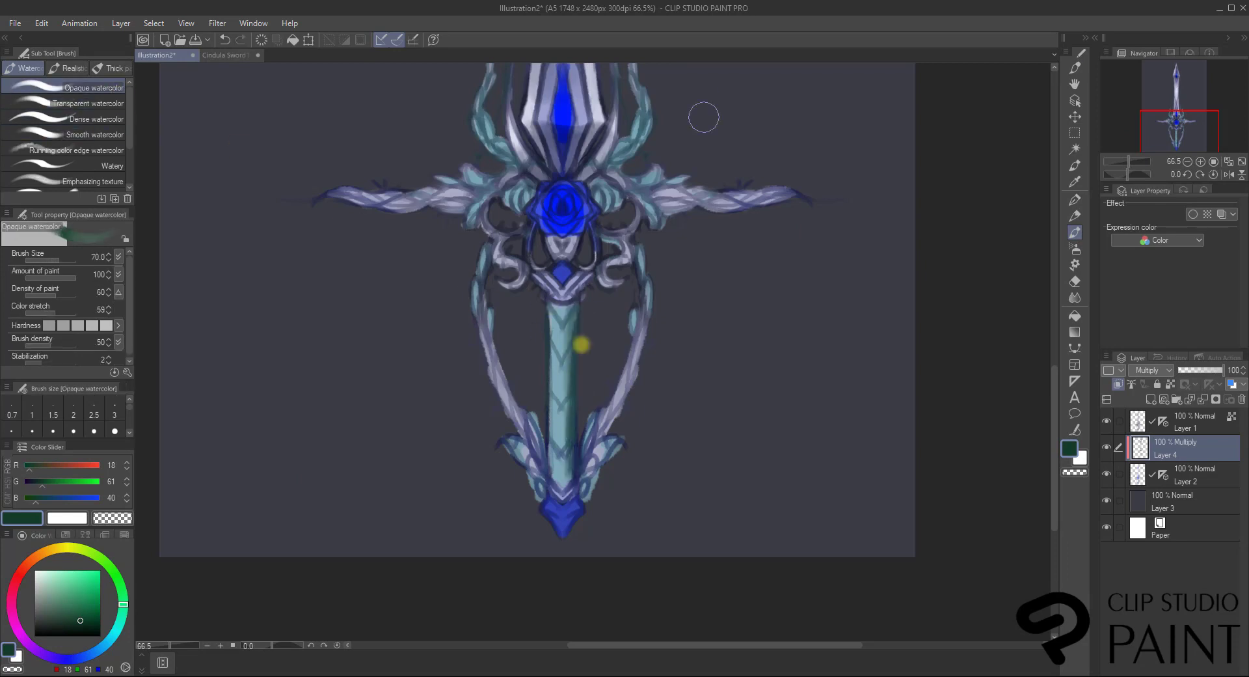
key(ctrl+z)
Shade the grip's edge dark teal, RGB 33, 91, 75, with the Emphasizing texture brush at size 120.
alt+click(572, 262)
click(65, 609)
click(105, 180)
key(ctrl+z)
alt+click(562, 319)
drag(578, 311, 579, 472)
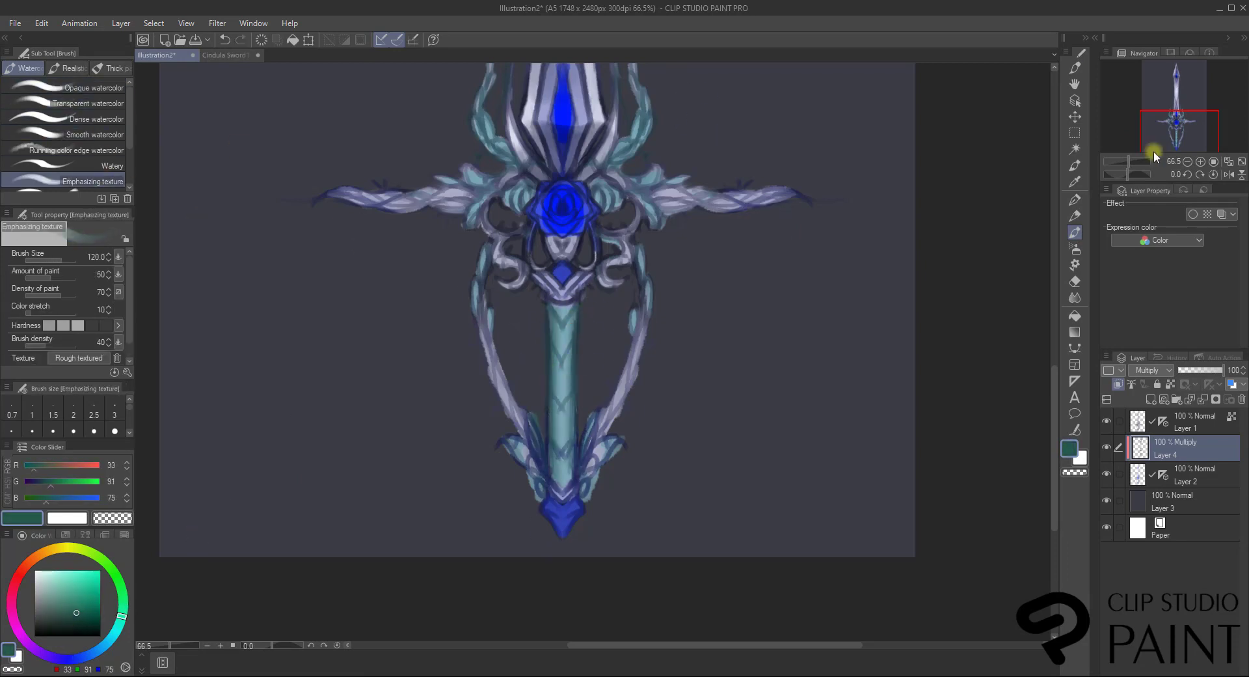
Shade around the blade's upper gem in deep blue, RGB 9, 21, 121, with the Lighter ink brush at size 50.
click(1179, 133)
alt+click(570, 227)
drag(1178, 81, 1181, 97)
click(1075, 68)
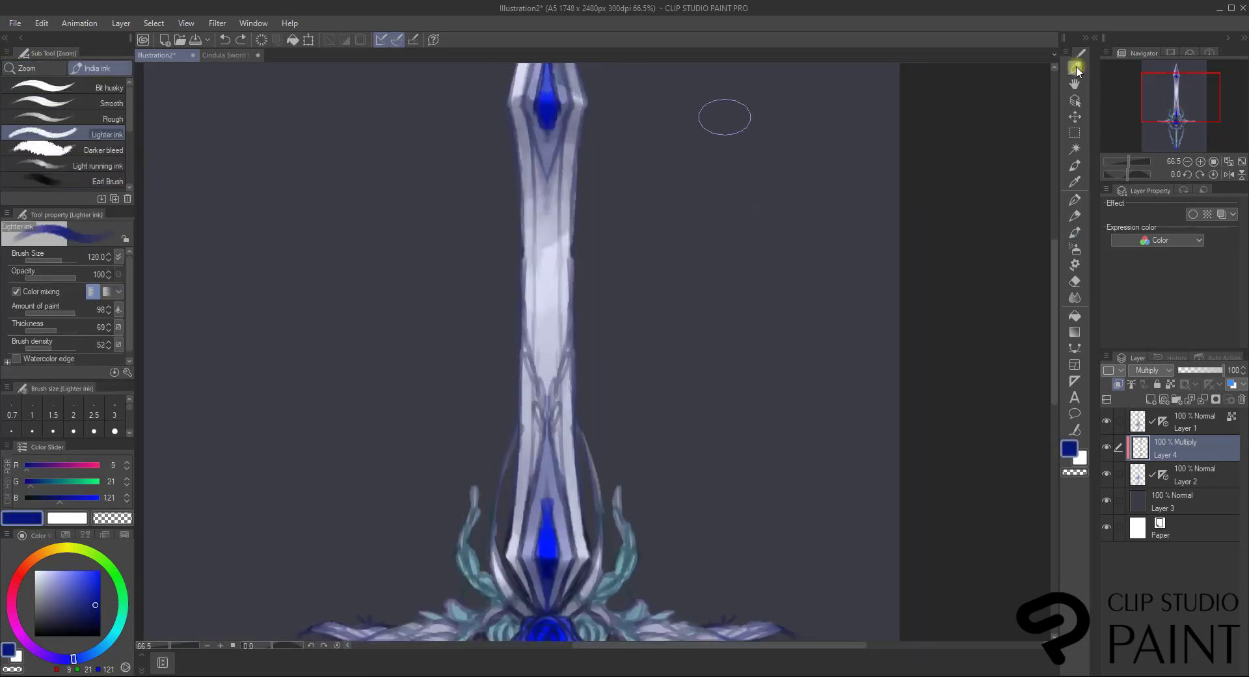
click(110, 150)
drag(549, 156, 552, 304)
key(ctrl+z)
click(107, 134)
drag(547, 124, 543, 114)
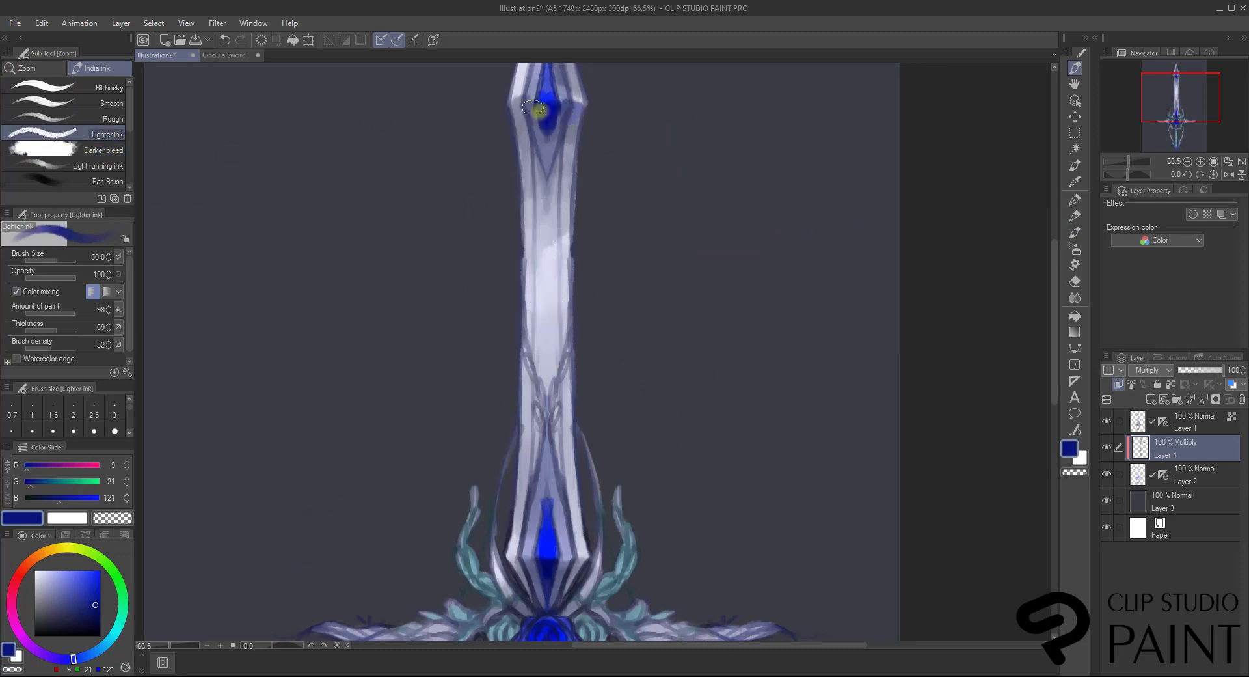
Shade along the blade and around its tip in deep blue, enlarging the Lighter ink brush to size 100.
drag(559, 309, 614, 201)
drag(617, 151, 618, 246)
mouse_move(612, 303)
mouse_down()
mouse_move(604, 341)
mouse_move(625, 447)
mouse_up()
drag(622, 340, 636, 416)
click(1179, 77)
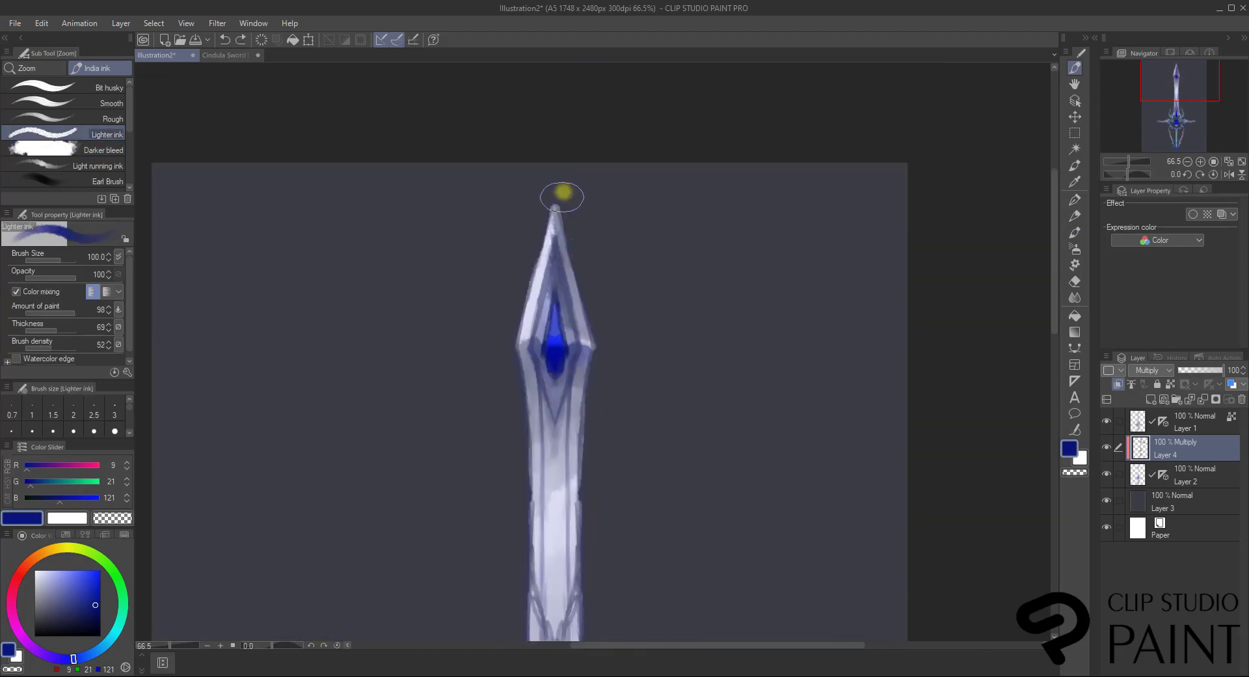
drag(564, 192, 586, 149)
Shade the vines and the blade's base in deep blue with the Watercolor brush at size 50.
key(e)
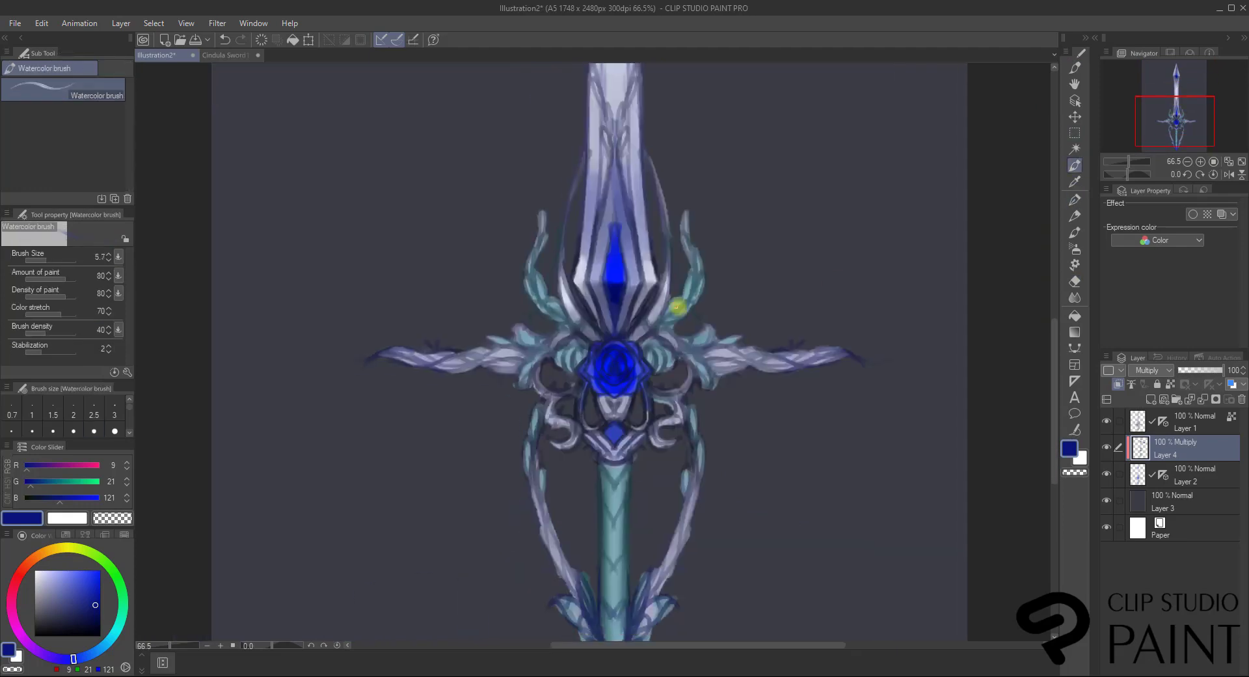
key(bracketright)
key(bracketright)
key(bracketright)
drag(674, 323, 686, 298)
drag(543, 297, 566, 324)
mouse_move(651, 303)
mouse_down()
mouse_move(634, 326)
mouse_move(604, 315)
mouse_up()
Shade the top of the grip and the curls and leaves around the rose on the Multiply layer.
click(1176, 132)
click(1186, 421)
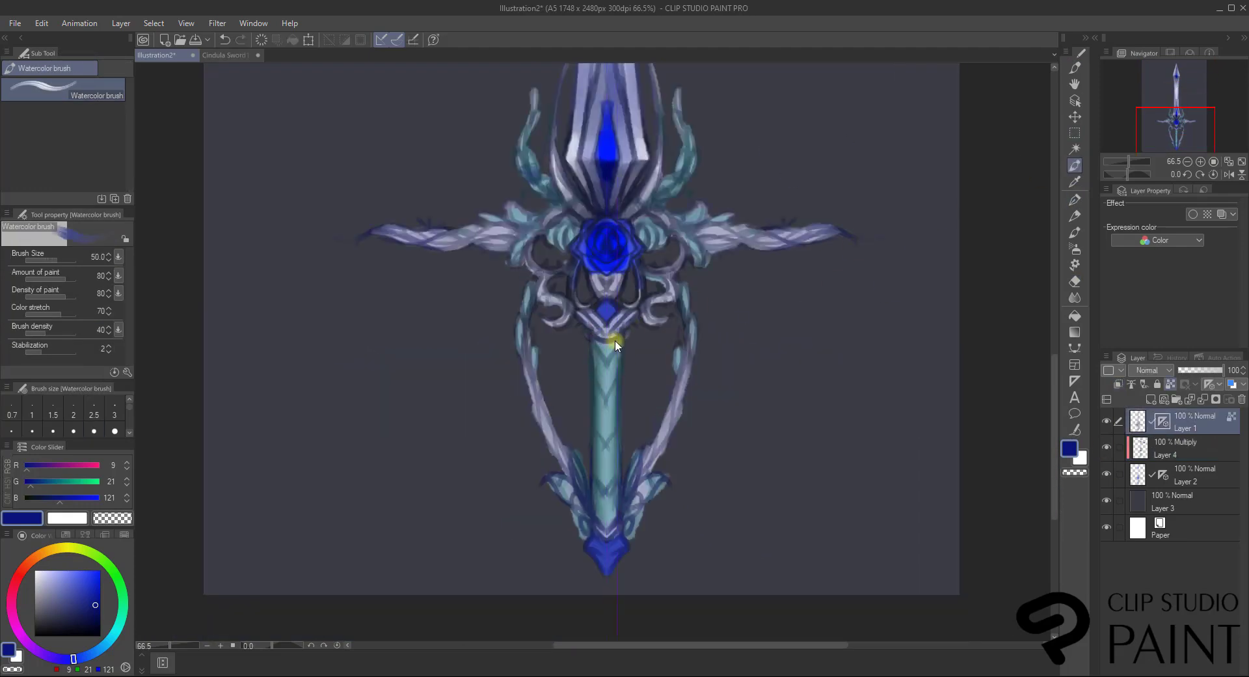
click(1183, 452)
drag(615, 336, 609, 274)
drag(689, 240, 666, 285)
drag(547, 277, 559, 311)
drag(695, 251, 719, 229)
drag(517, 248, 501, 229)
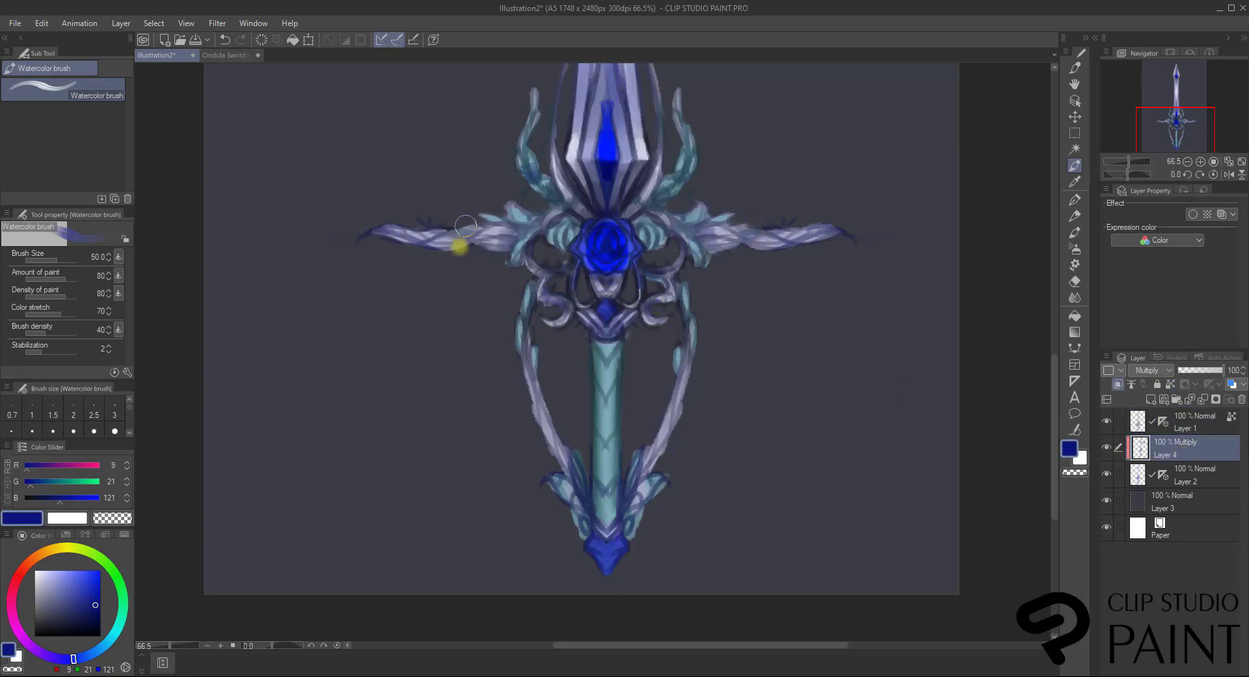
Shade the vines flanking the grip and the leaves around the pommel in deep blue.
drag(548, 411, 564, 456)
drag(680, 390, 651, 472)
mouse_move(595, 546)
mouse_down()
mouse_move(619, 549)
mouse_move(602, 520)
mouse_move(665, 487)
mouse_up()
Refine the vines beside the grip on Layer 2 and tint the blade pale teal, RGB 122, 167, 181, with Lighter ink at size 80.
click(1186, 470)
key(e)
drag(683, 392, 651, 455)
drag(534, 364, 549, 455)
drag(1182, 130, 1179, 104)
drag(565, 411, 561, 433)
drag(711, 415, 718, 441)
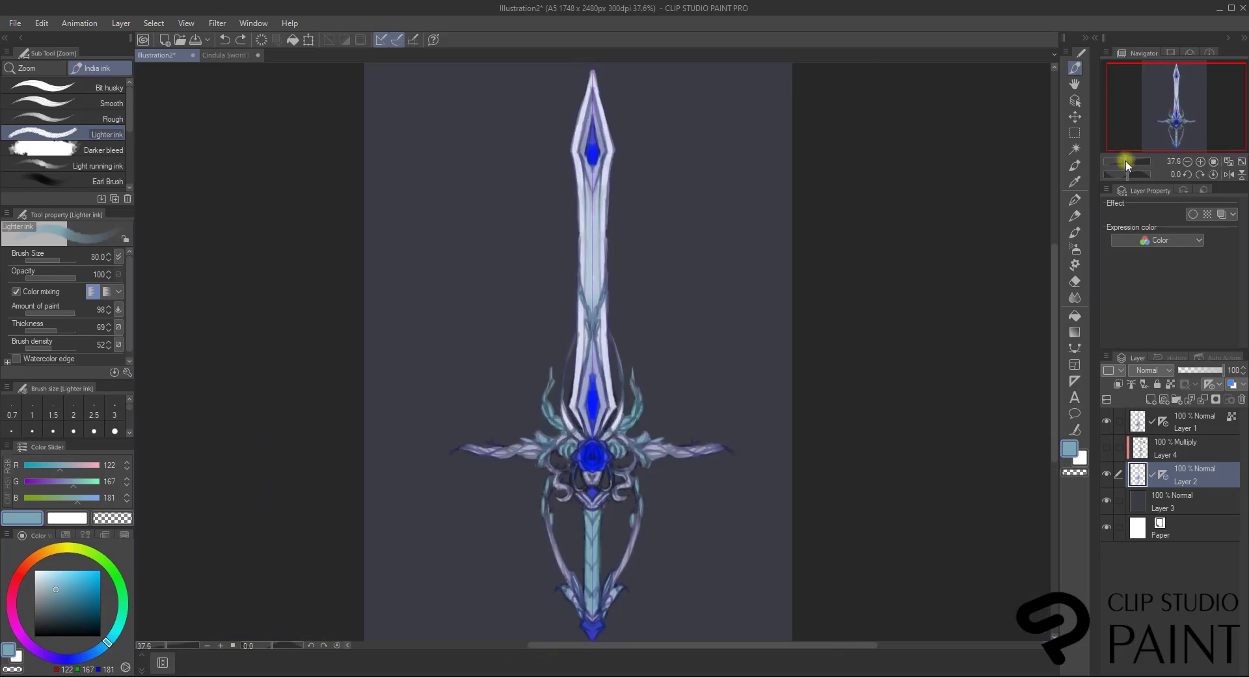
Show the Multiply shading layer and compare the whole sword with the sketch and shading layers hidden and shown.
click(1125, 161)
click(1105, 446)
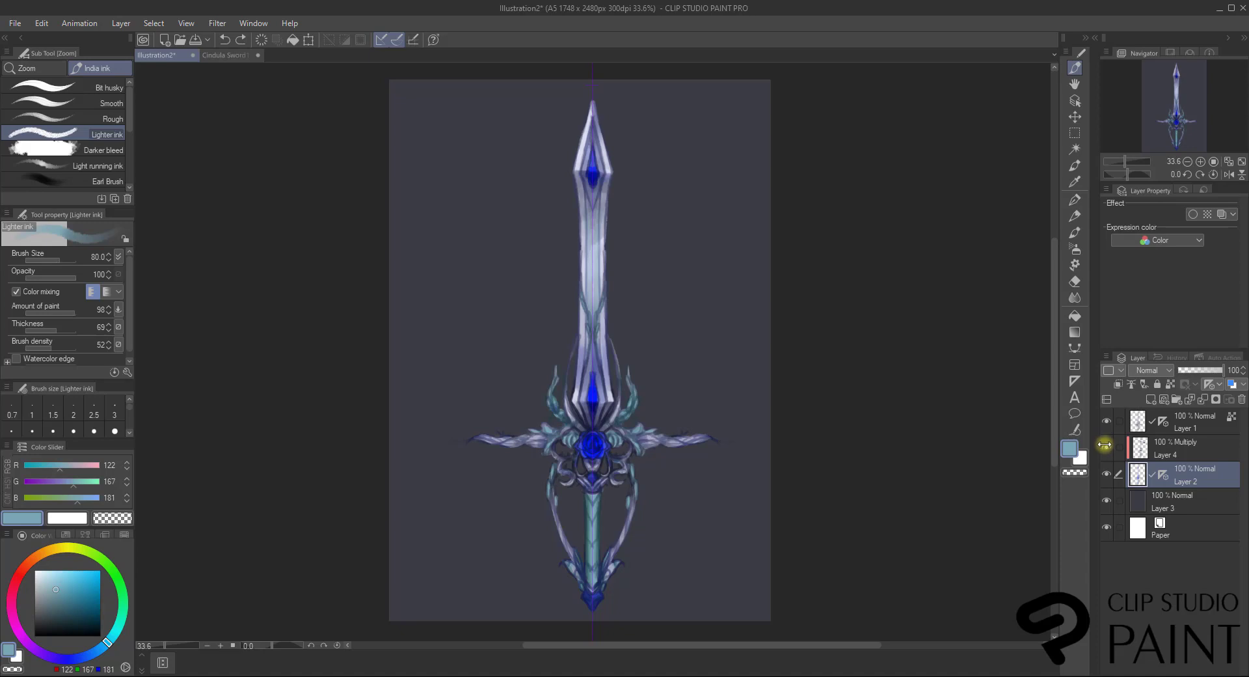
click(1107, 422)
click(1106, 422)
click(1201, 427)
click(1106, 447)
click(1107, 447)
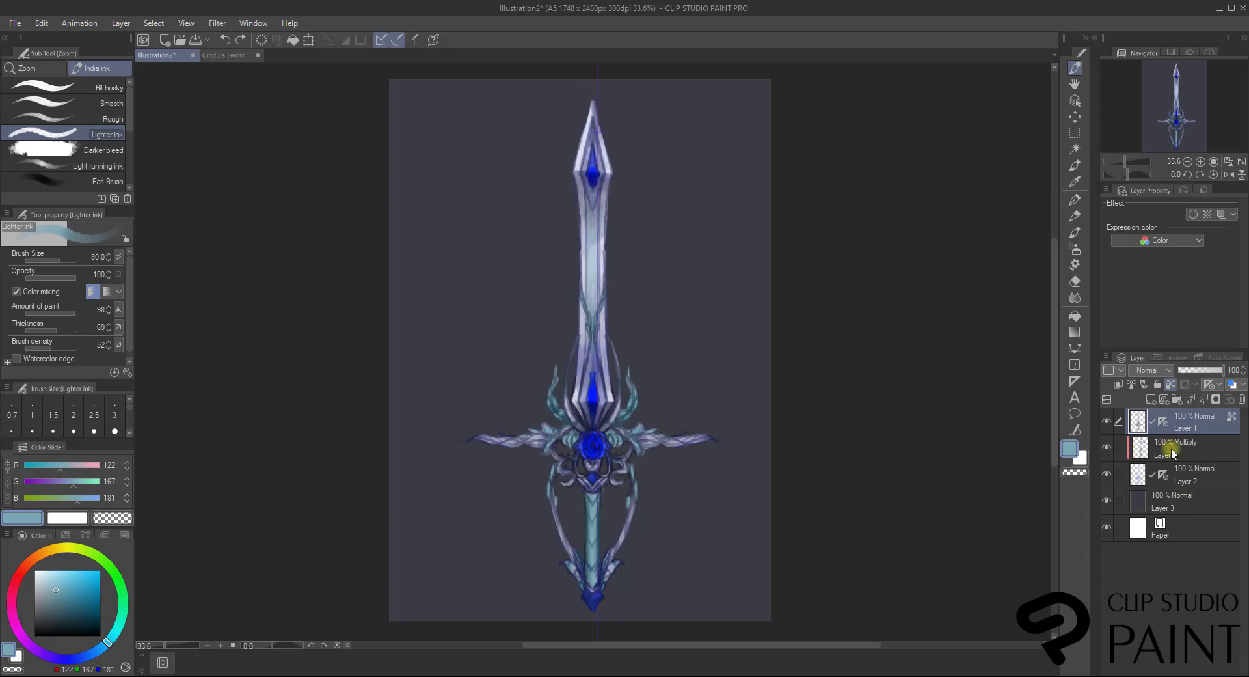
Merge the Multiply shading layer with the colour layer below and check the merged layer by toggling its visibility.
click(1165, 447)
right_click(1165, 446)
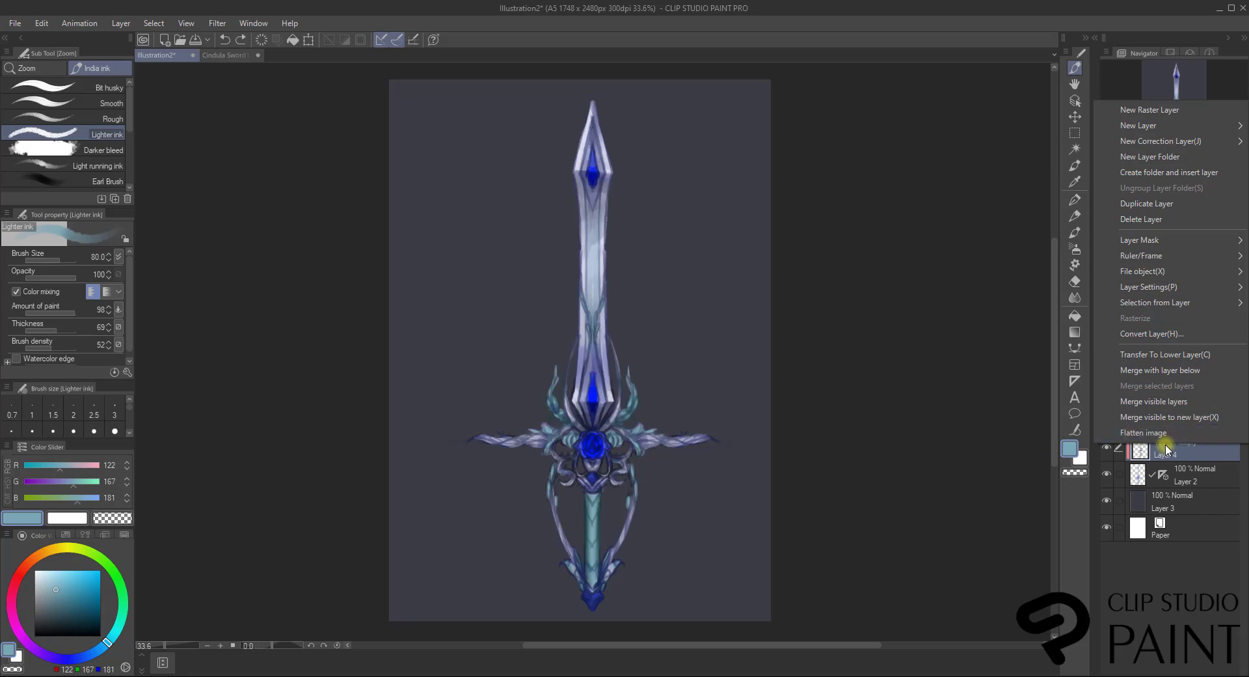
click(1181, 370)
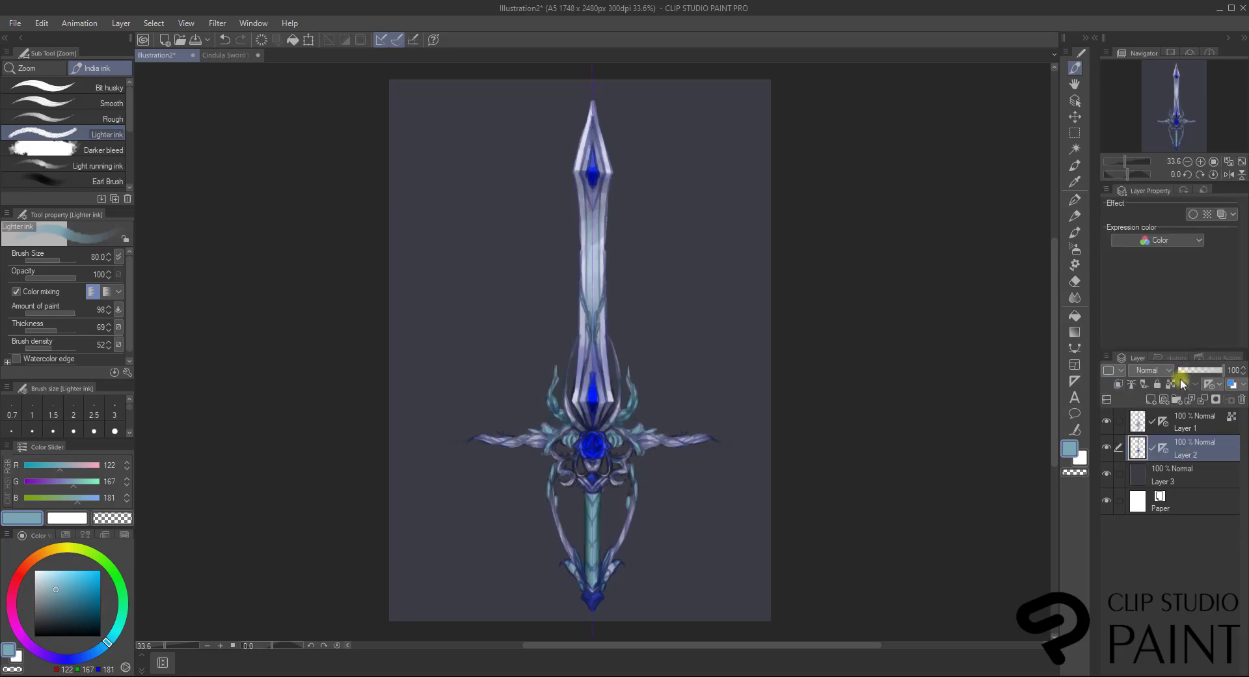
click(1116, 447)
click(1106, 447)
click(1107, 448)
Merge the sketch layer into the colour layer below and check the combined sword by toggling its visibility.
click(1172, 422)
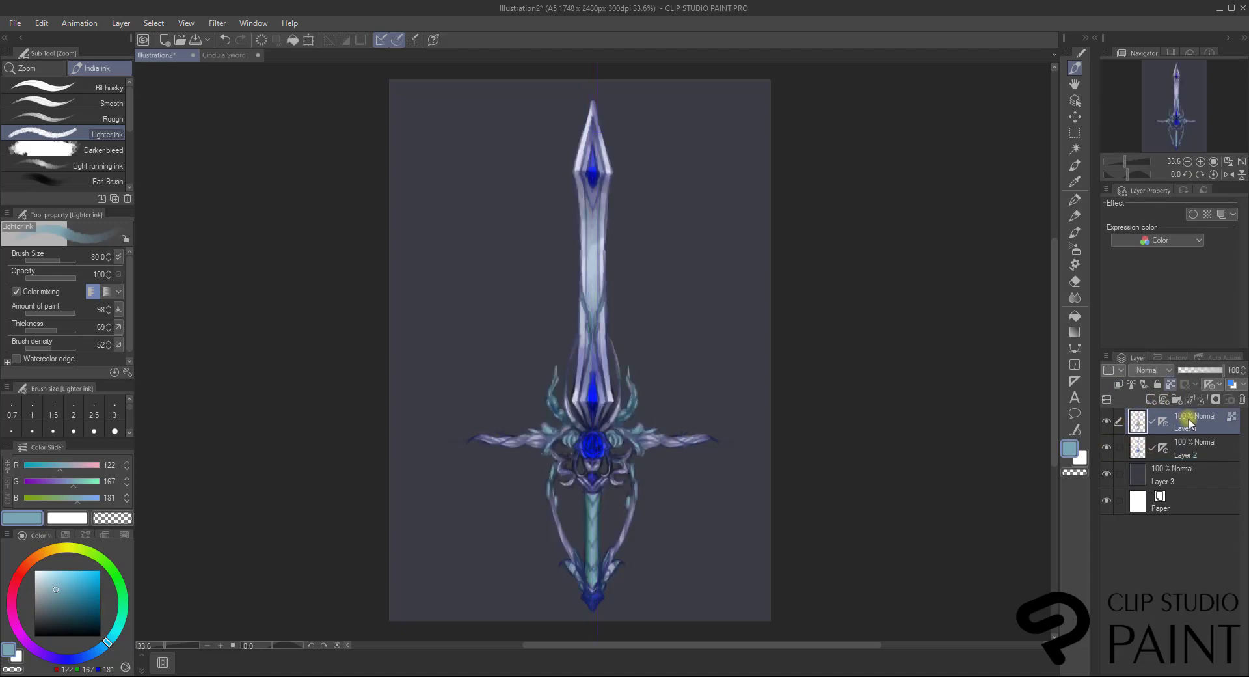
right_click(1188, 423)
click(1178, 346)
click(1106, 420)
click(1107, 423)
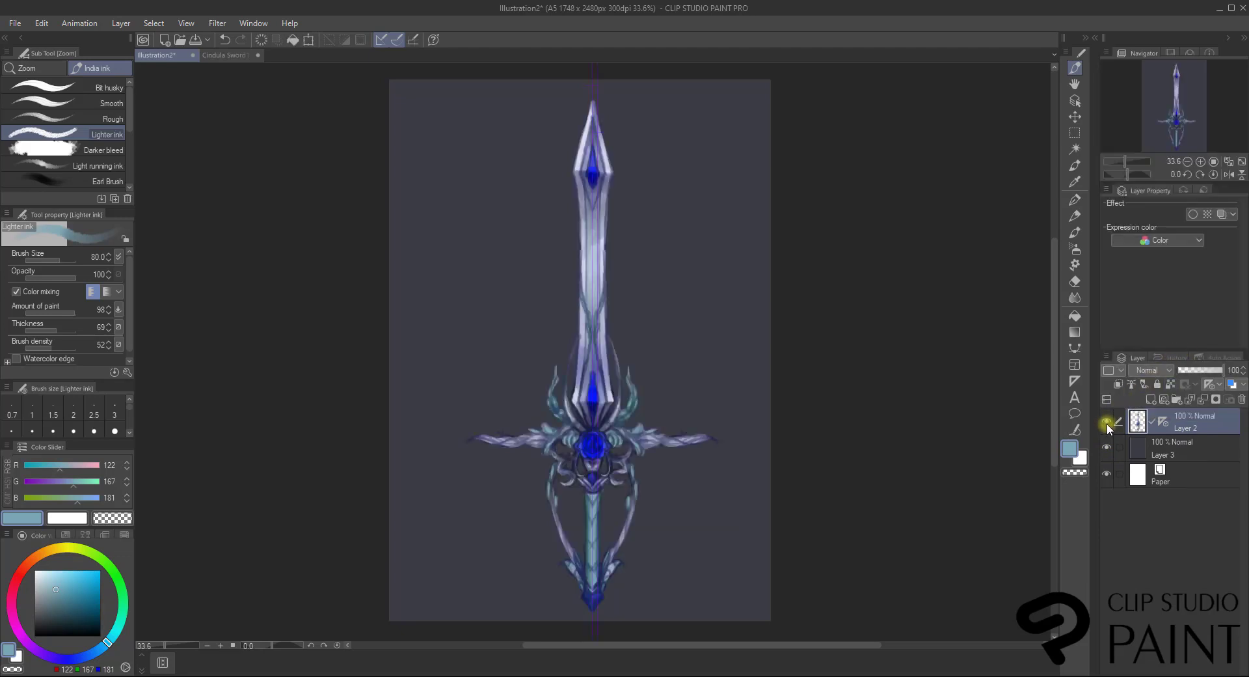
Delete the symmetrical ruler from the merged sword layer.
click(1161, 422)
right_click(1162, 421)
click(1163, 423)
right_click(1163, 423)
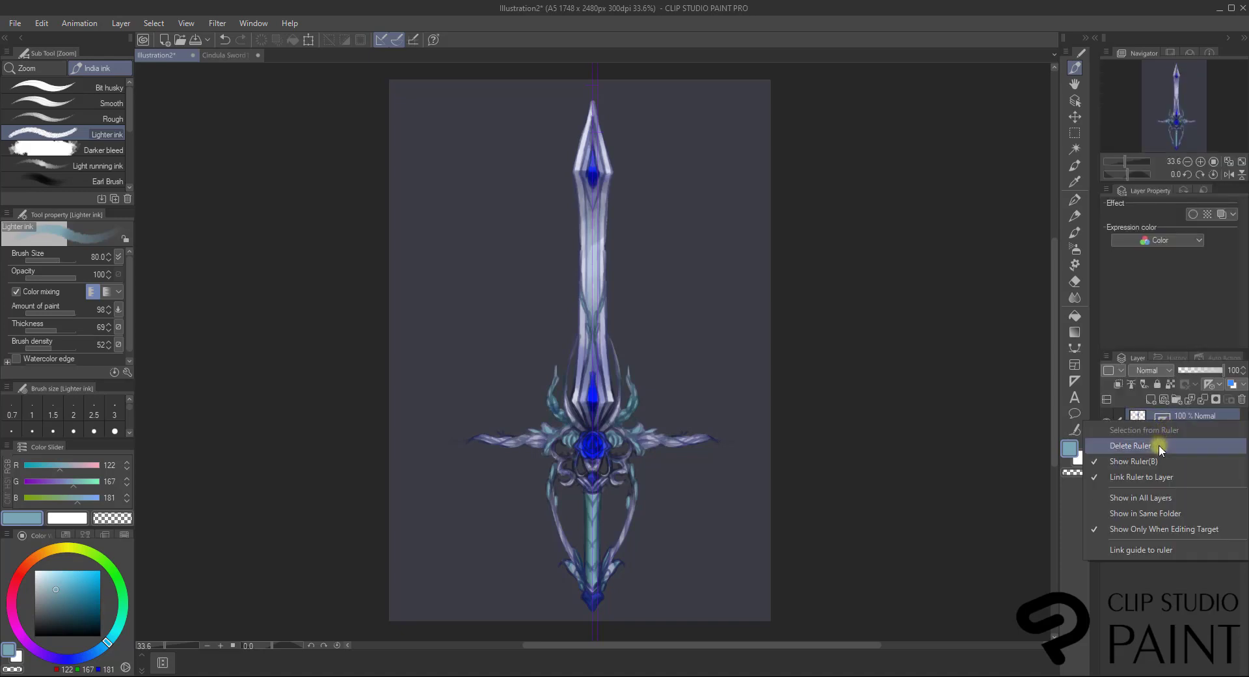
click(1158, 444)
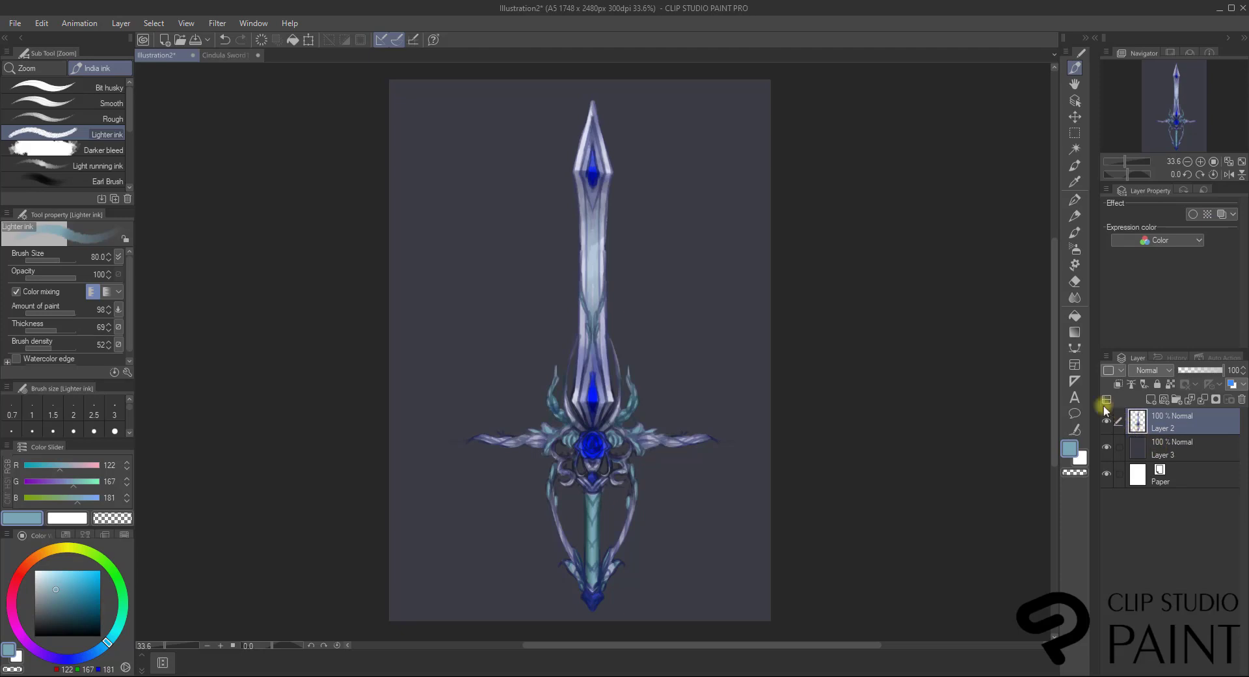
Place a vertical two-line symmetrical ruler with line symmetry through the sword tip's centre and check its alignment along the whole sword.
click(1073, 380)
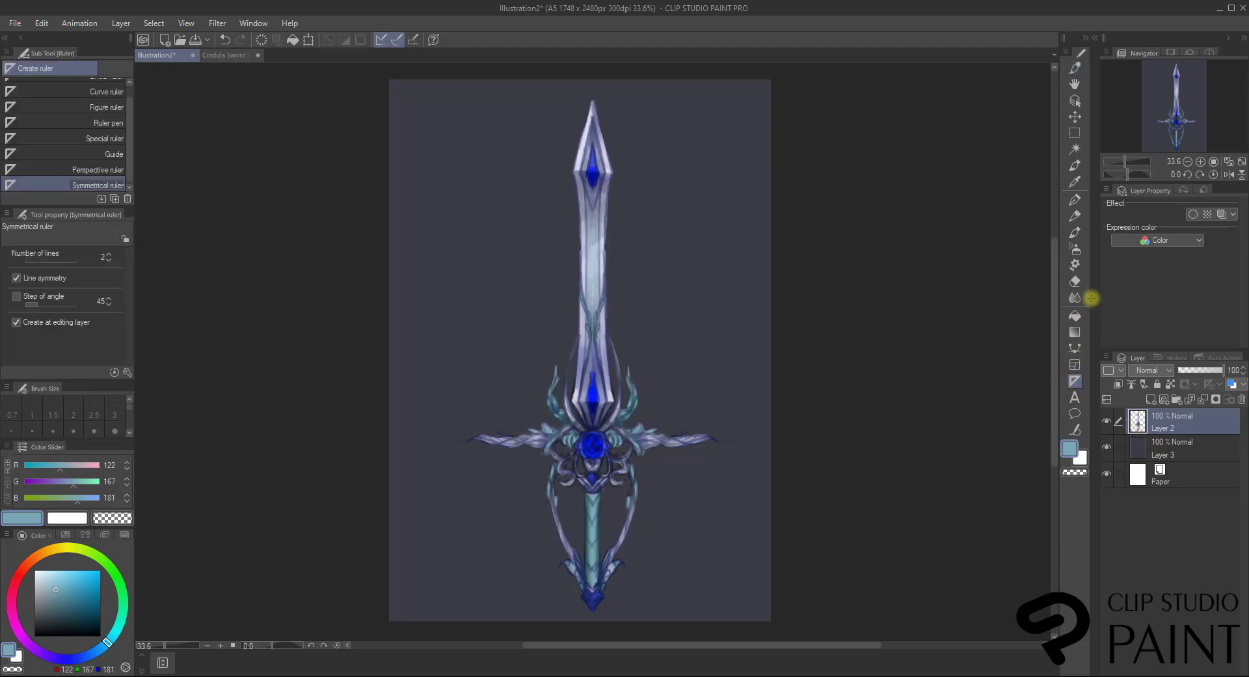
drag(1127, 163, 1131, 162)
click(1175, 86)
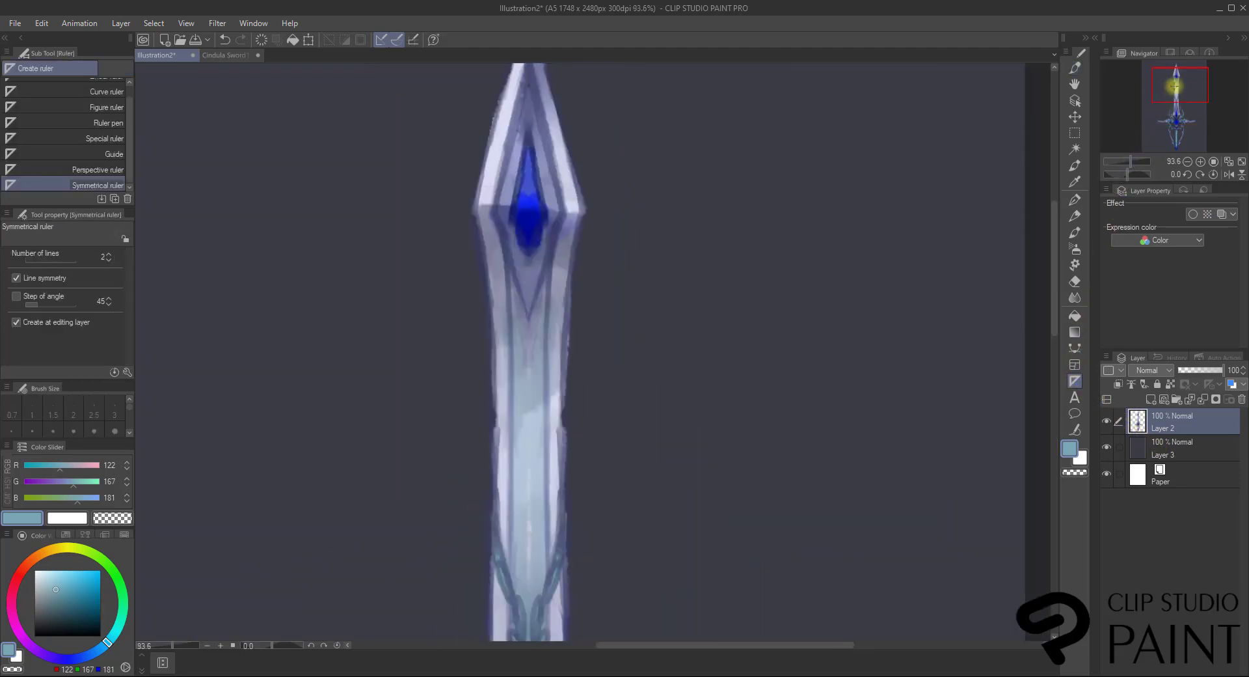
drag(1182, 84, 1177, 72)
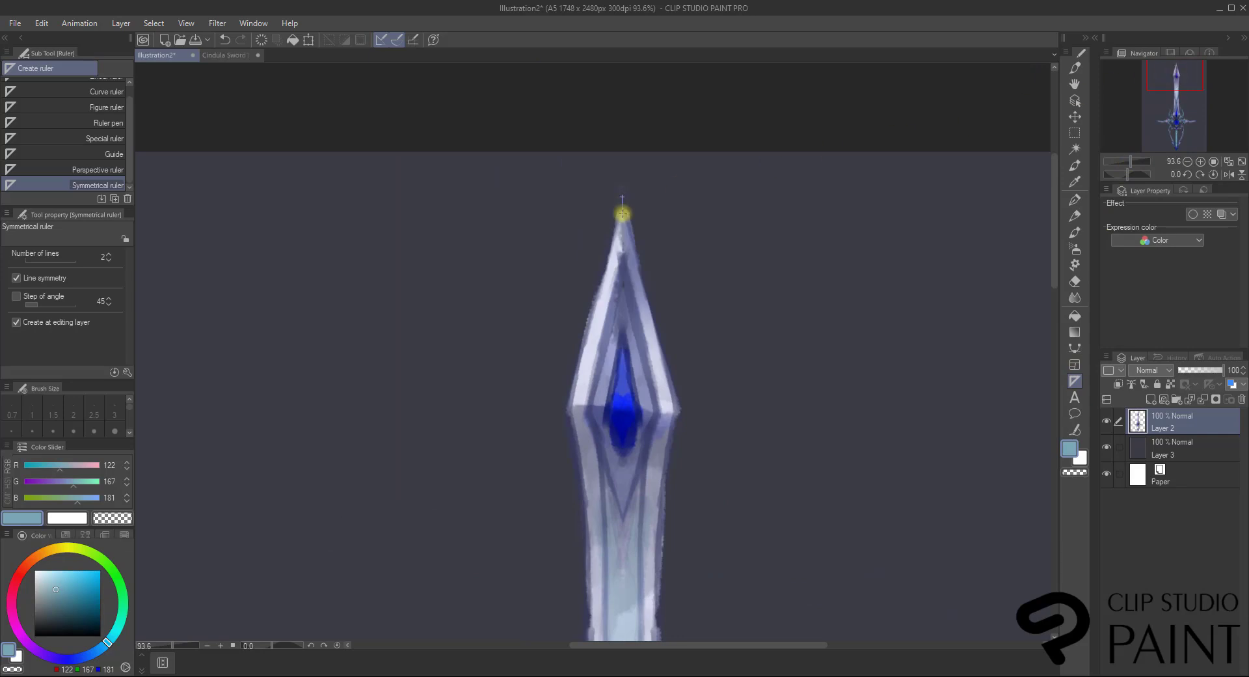
drag(622, 195, 622, 220)
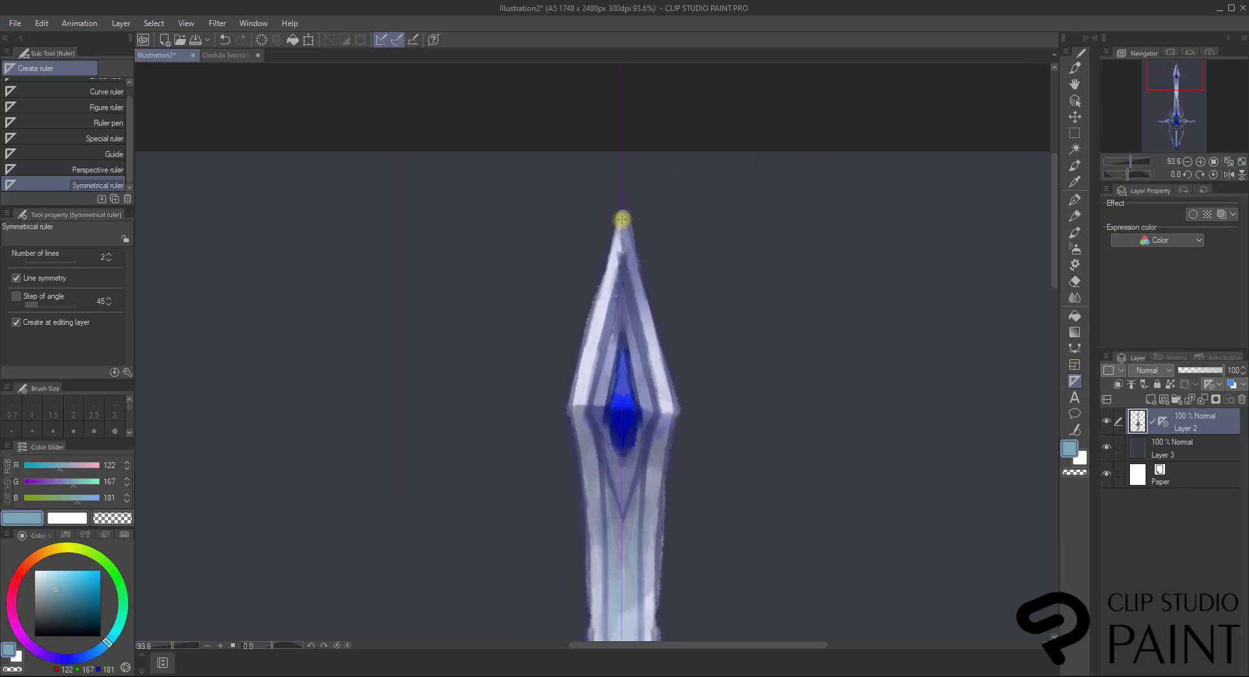
key(ctrl+z)
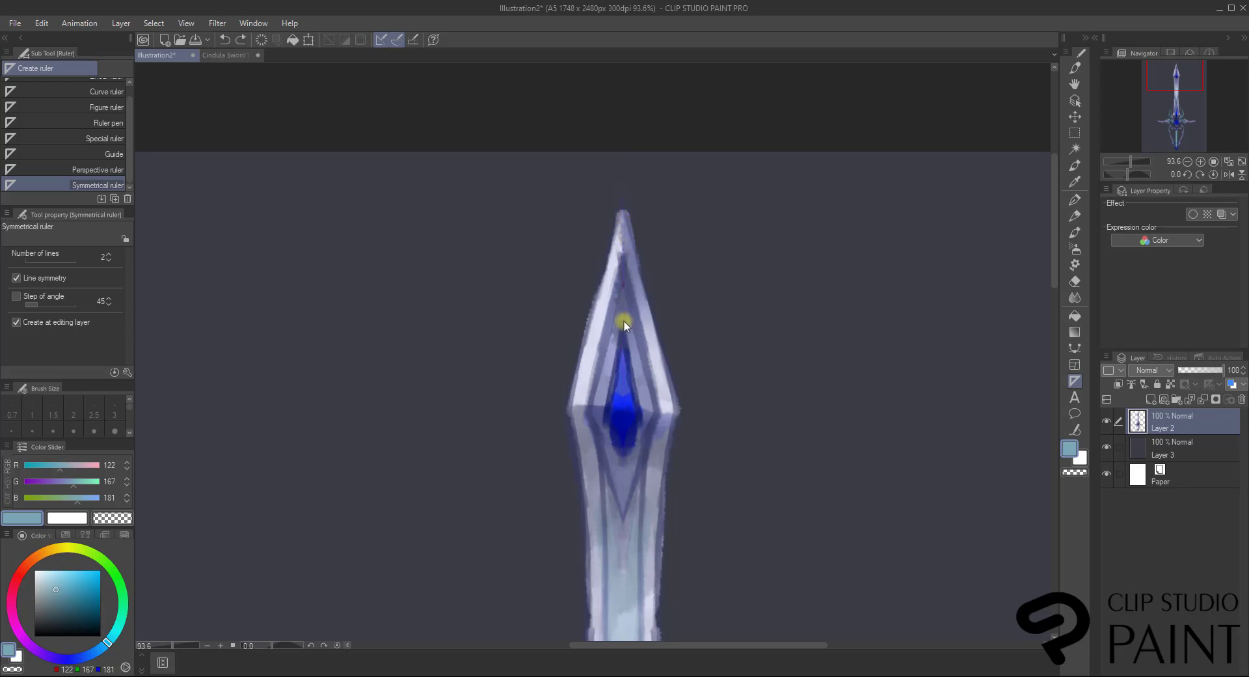
key(ctrl+y)
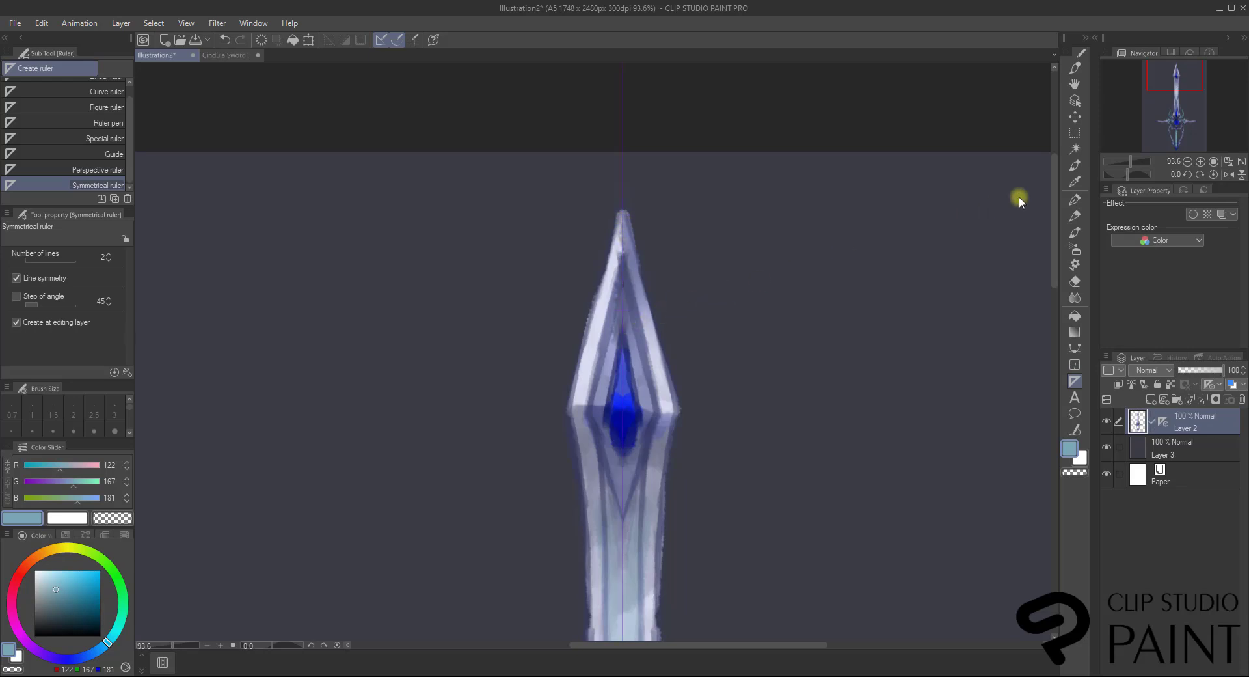
mouse_move(1132, 161)
mouse_down()
mouse_move(1120, 162)
mouse_move(1133, 164)
mouse_up()
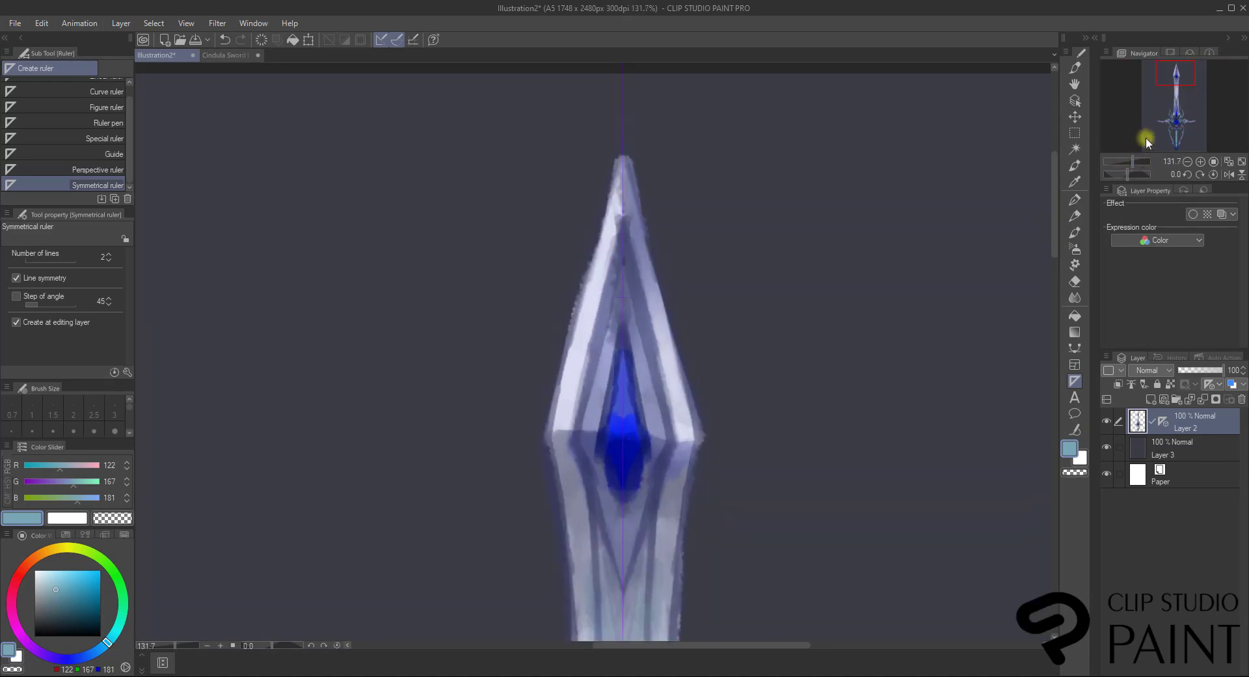
drag(1173, 76, 1171, 96)
drag(1133, 161, 1127, 163)
drag(1162, 122, 1123, 163)
drag(1126, 161, 1125, 163)
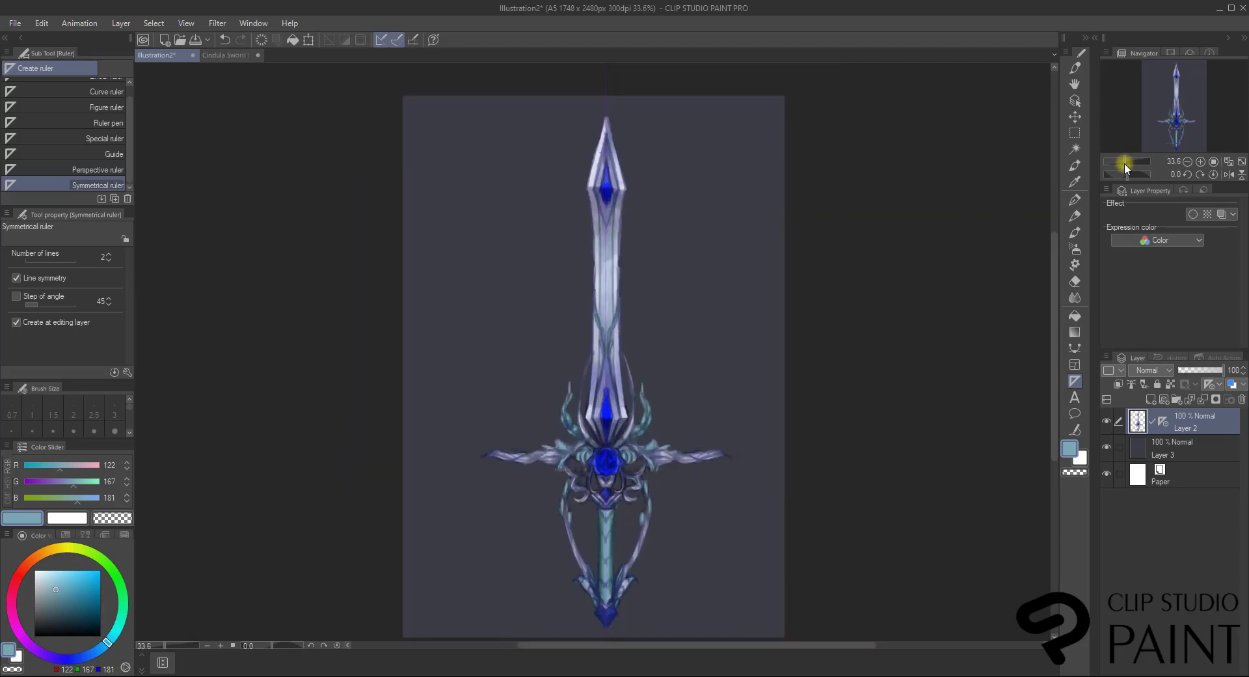
Clean up the blade tip's rough outer edges by erasing with transparent colour, trying the Lighter ink and Watercolor brushes.
drag(1129, 160, 1132, 161)
click(1177, 77)
click(1075, 281)
scroll(640, 294, down, 3)
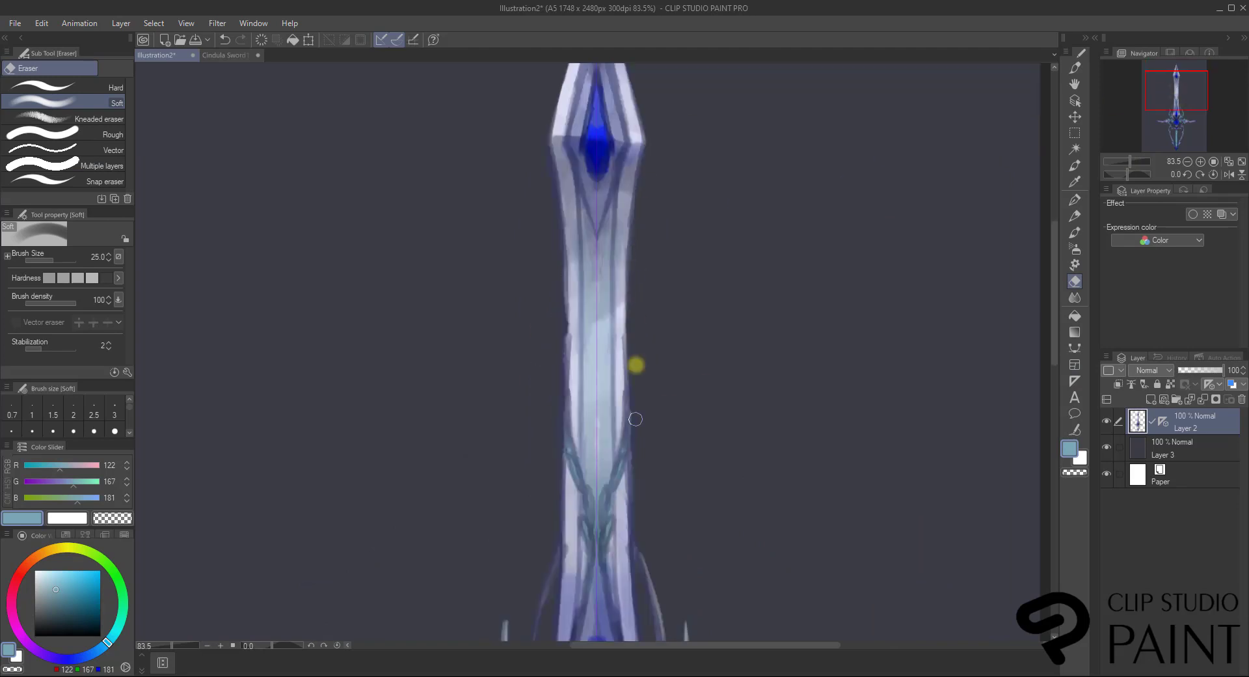
key(p)
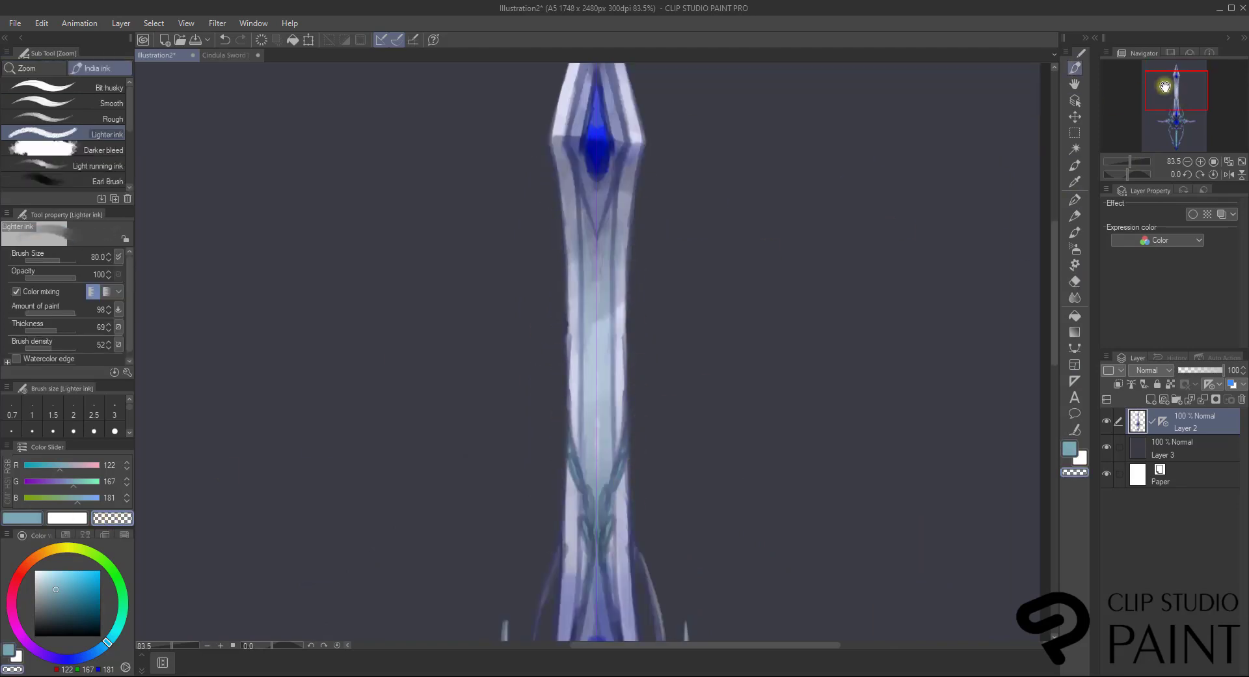
drag(1180, 90, 1178, 83)
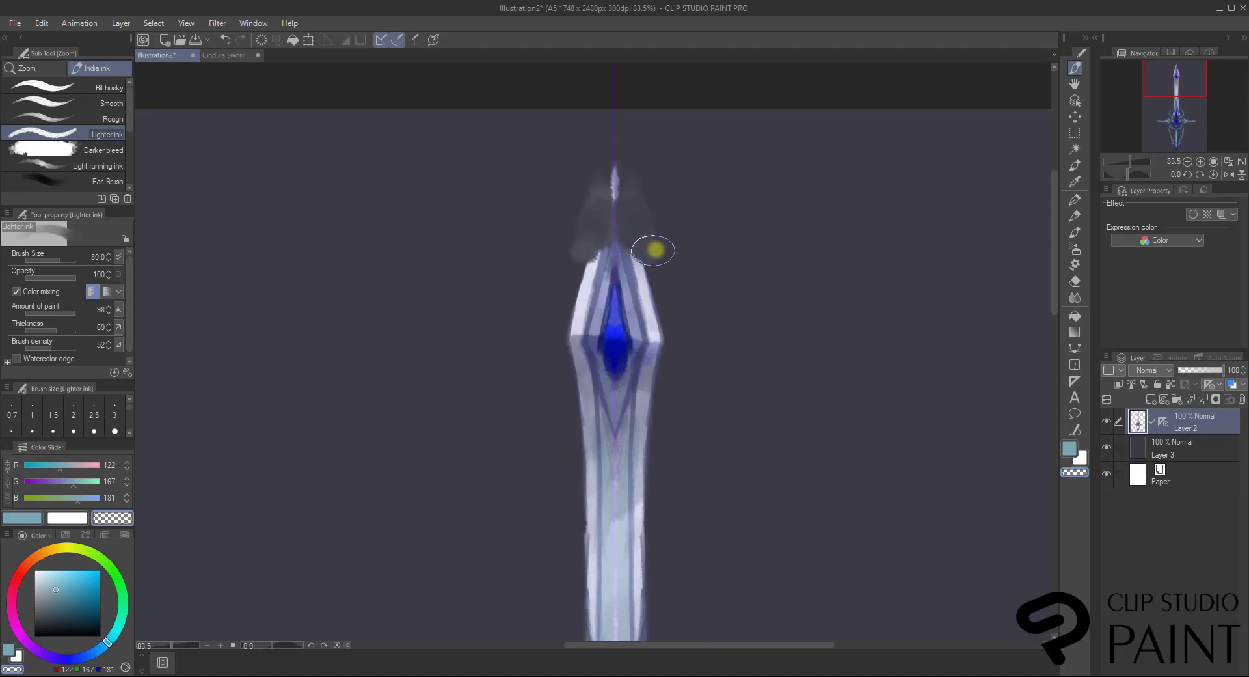
key(ctrl+z)
key(bracketleft)
key(bracketleft)
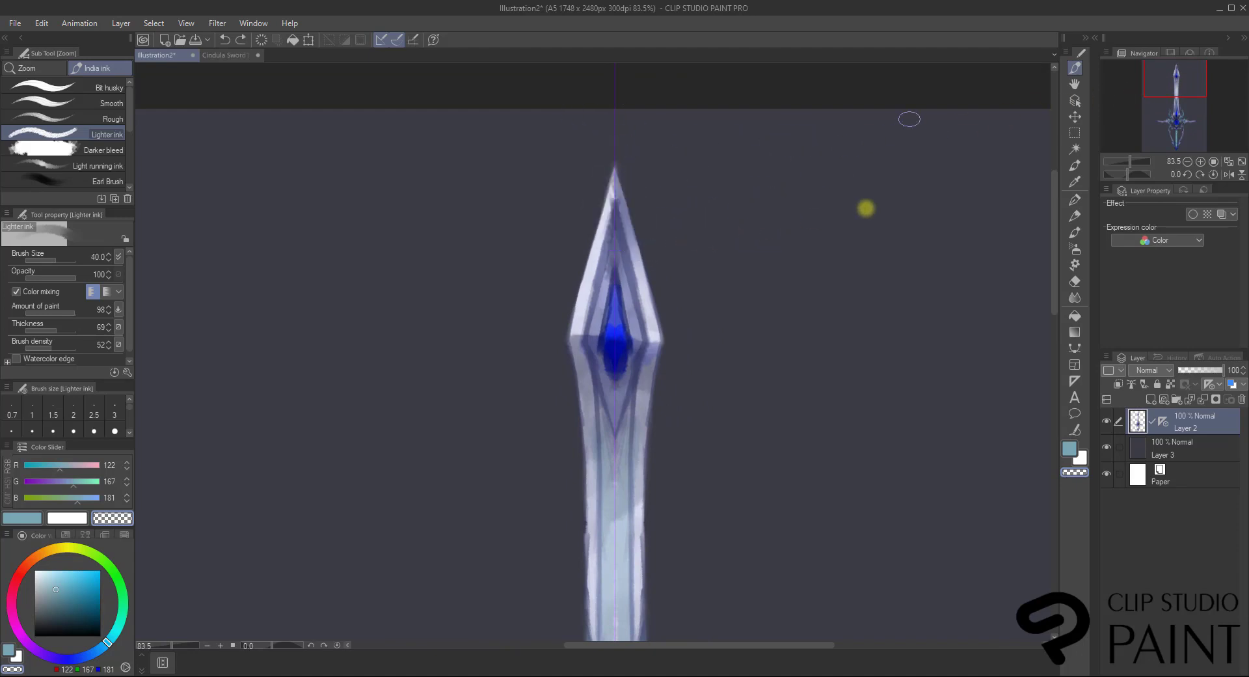
click(1075, 168)
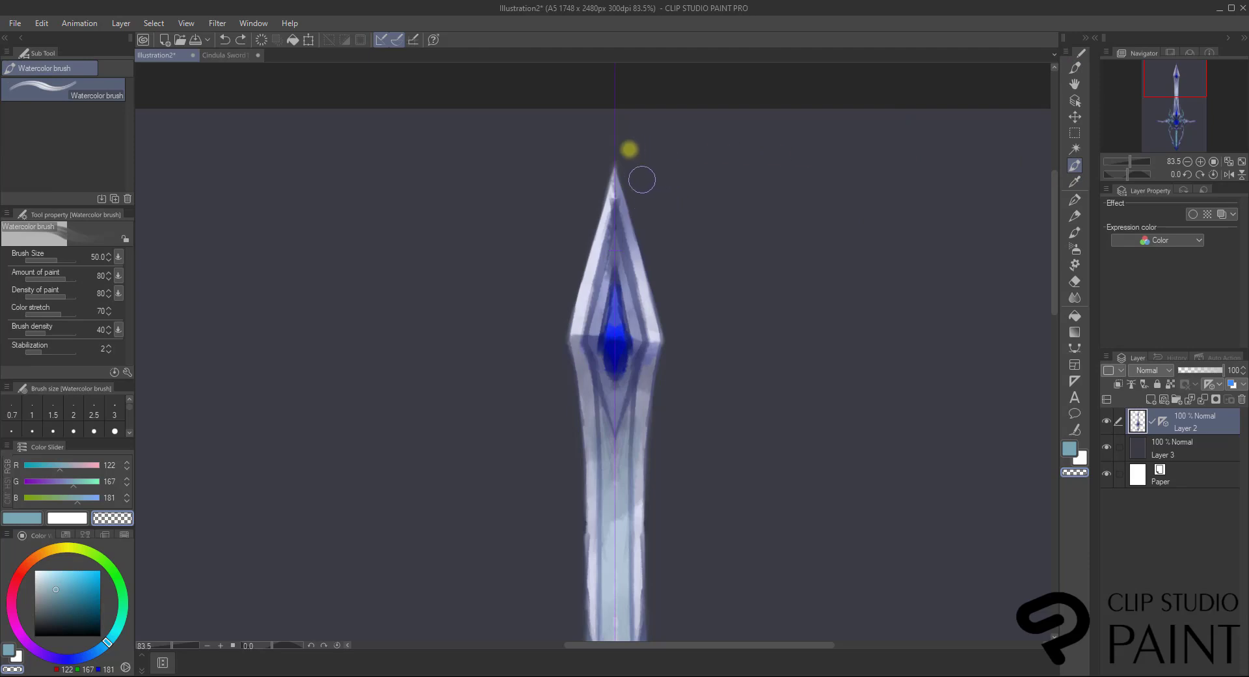
mouse_move(629, 149)
mouse_down()
mouse_move(636, 366)
mouse_move(669, 529)
mouse_up()
key(ctrl+z)
Repaint the blade tip's diamond gem with sampled bright and dark blues using the Earl Brush.
click(1077, 218)
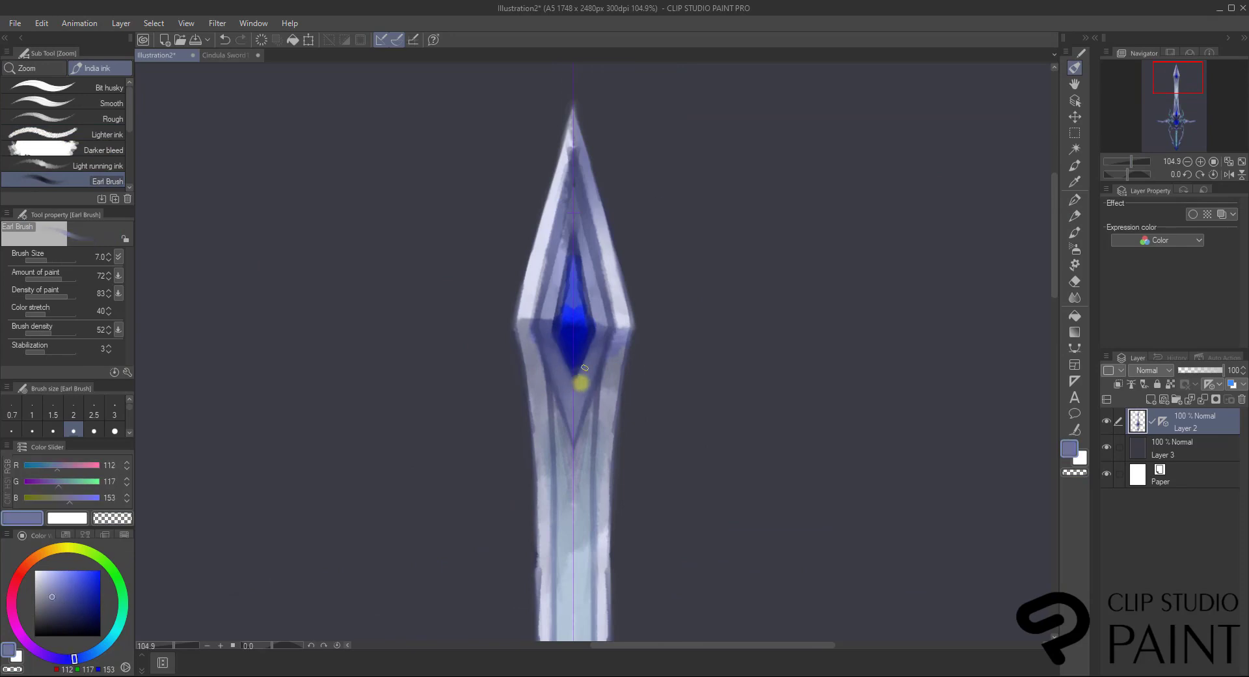
alt+click(574, 312)
drag(574, 311, 573, 259)
scroll(528, 289, up, 3)
alt+click(592, 378)
alt+click(627, 249)
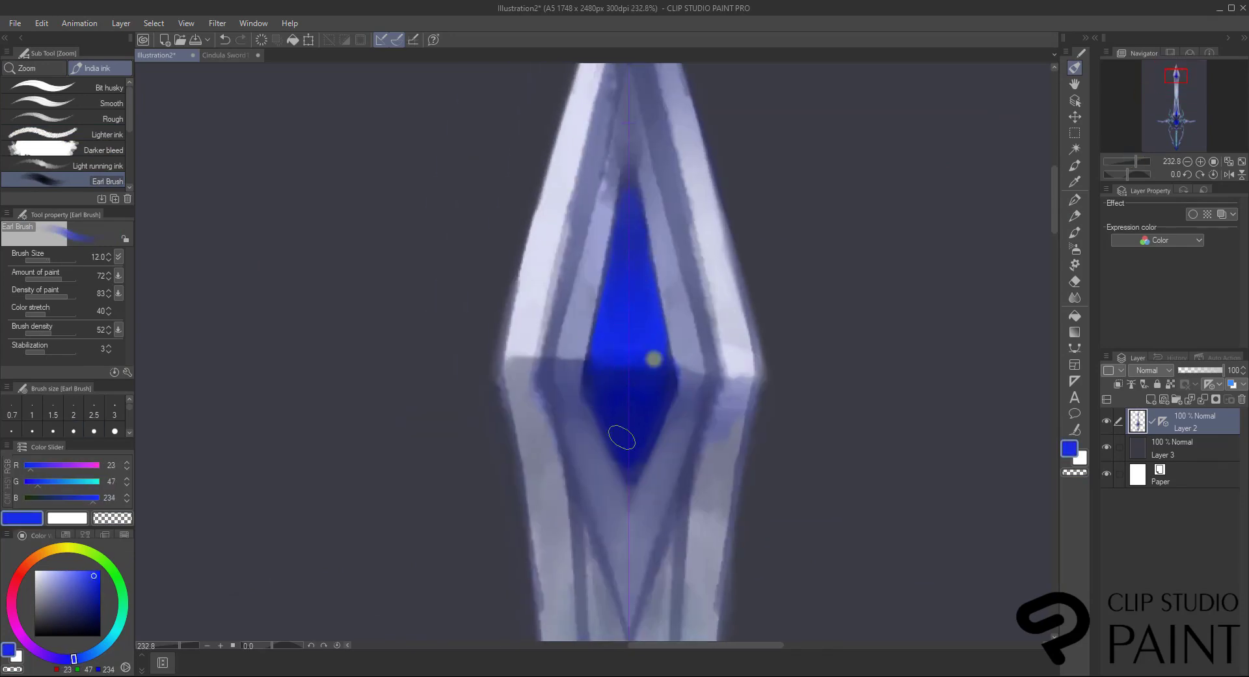
drag(620, 438, 641, 449)
alt+click(646, 404)
drag(654, 319, 636, 475)
Add lighter blue (RGB 75, 124, 202) highlights at the gem's lower point with the Earl Brush at size 5.
alt+click(602, 363)
key(bracketleft)
key(bracketleft)
alt+click(680, 419)
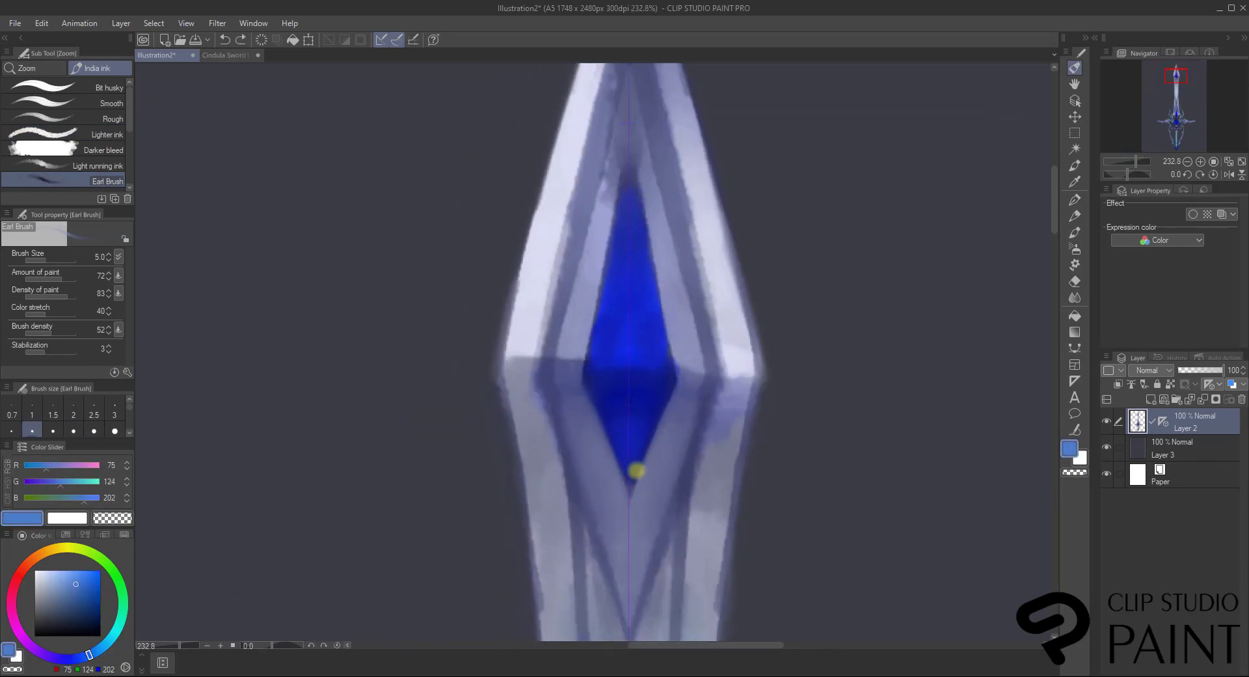
mouse_move(634, 469)
mouse_down()
mouse_move(629, 346)
mouse_move(658, 350)
mouse_move(599, 358)
mouse_move(632, 417)
mouse_move(630, 472)
mouse_up()
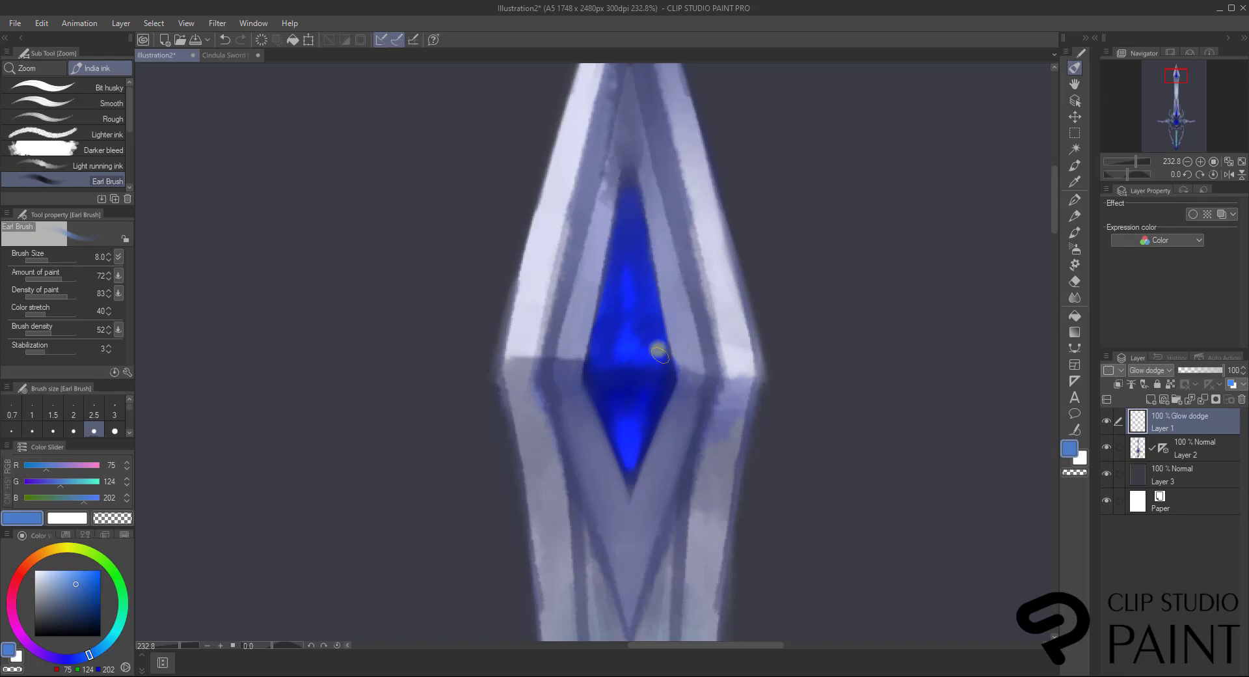
Paint small cyan (RGB 22, 184, 227) highlights in the gem with the Watercolor brush on a layer set to Add (Glow).
key(e)
click(1075, 165)
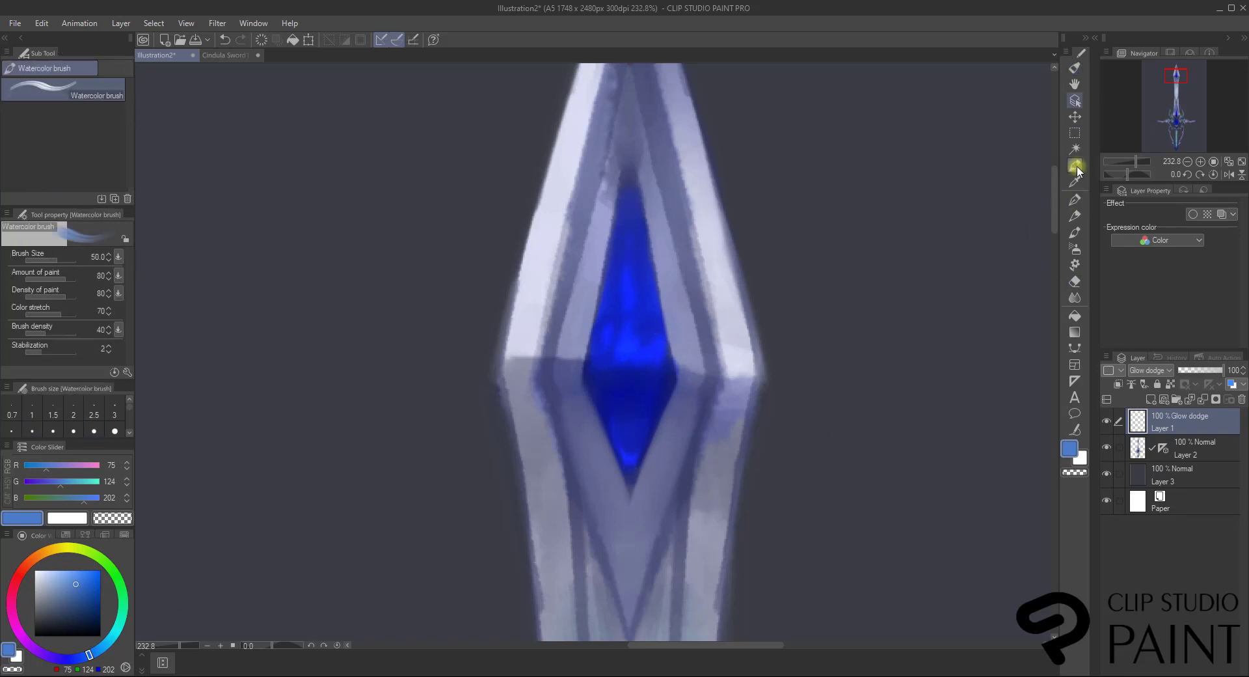
click(77, 658)
click(64, 570)
right_click(1194, 423)
click(1151, 370)
click(1151, 163)
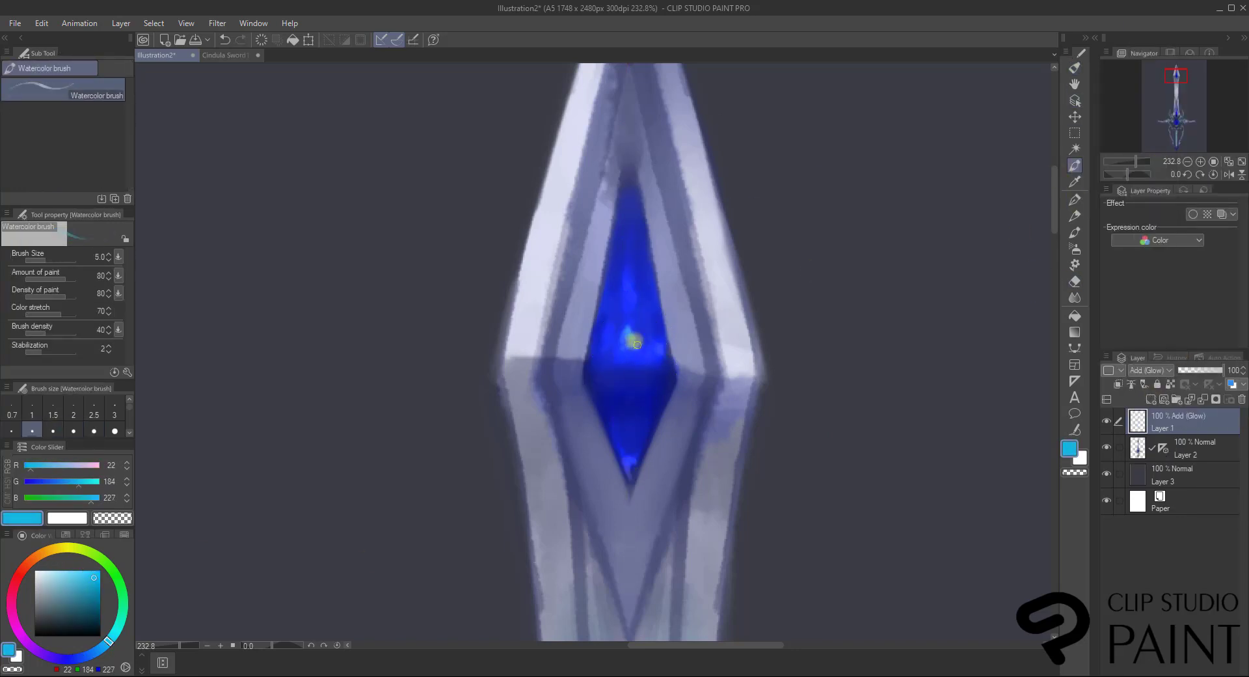
scroll(650, 293, down, 2)
scroll(651, 293, up, 4)
Set the highlight layer to Glow dodge and paint glowing blue highlights along the gem's facets.
click(1151, 369)
click(1150, 345)
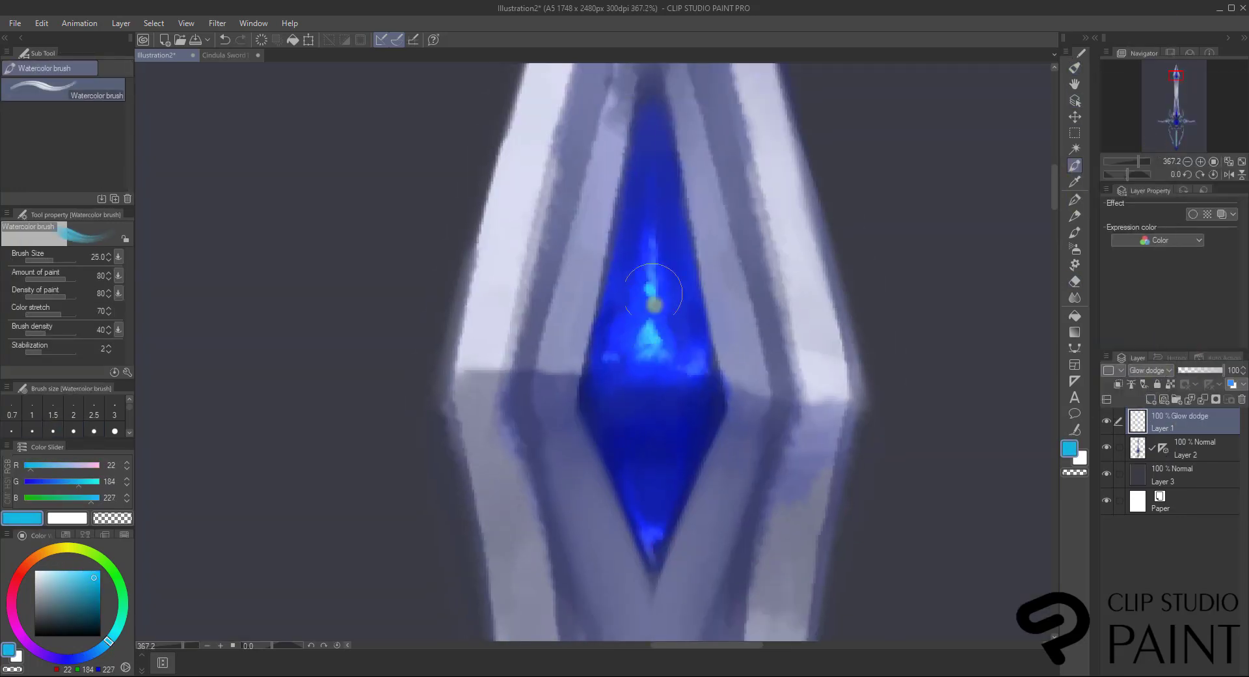
click(1075, 181)
click(677, 365)
key(slash)
key(minus)
mouse_move(685, 285)
mouse_down()
mouse_move(669, 307)
mouse_move(755, 410)
mouse_up()
Deepen the gem's facets with dark blue (RGB 23, 33, 118) on a layer set to Multiply.
click(72, 659)
click(87, 605)
click(1151, 370)
click(1151, 409)
key(bracketright)
key(bracketright)
key(bracketright)
key(bracketright)
key(bracketright)
drag(696, 315, 705, 343)
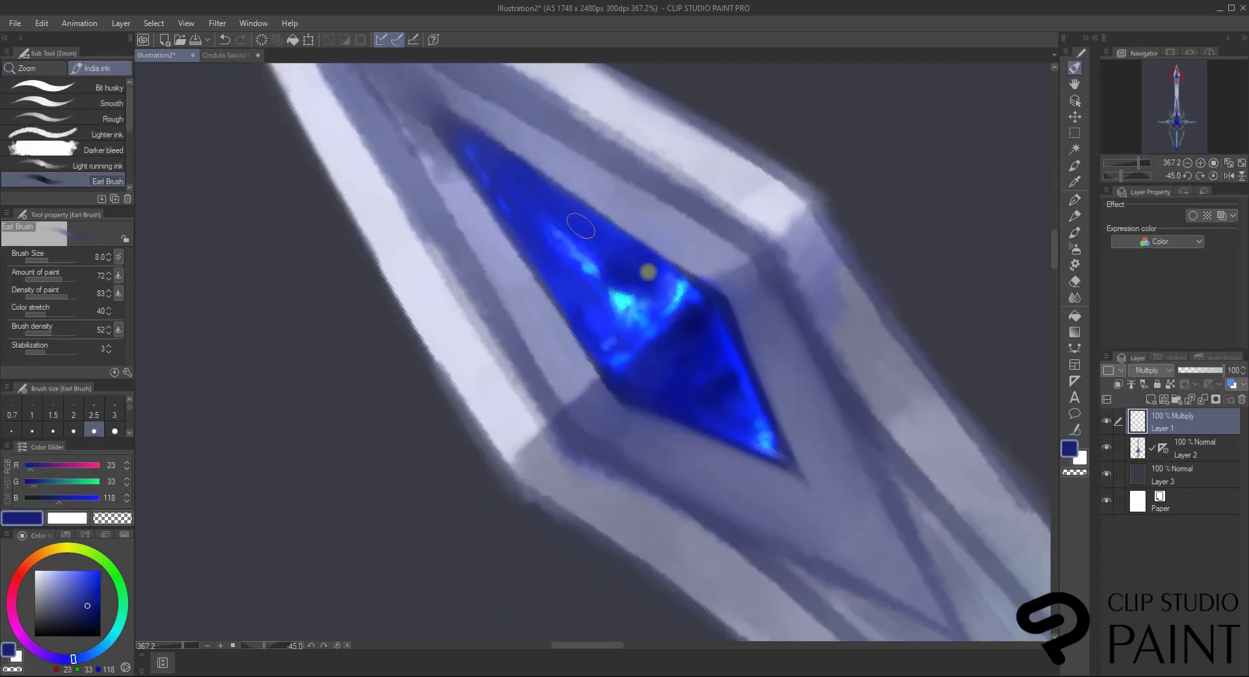
Tint the gem's facets with magenta (RGB 255, 0, 205) accents on an Overlay layer.
click(1202, 174)
click(21, 633)
drag(664, 228, 633, 301)
key(ctrl+z)
click(100, 570)
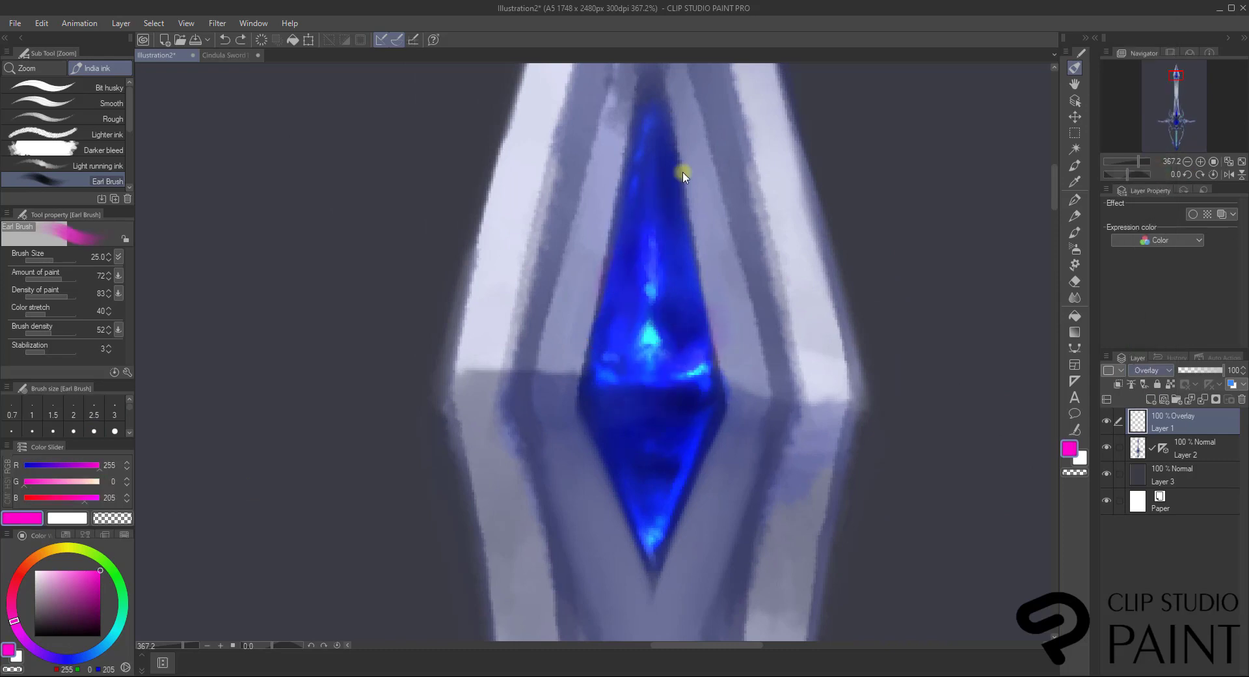
drag(682, 175, 677, 374)
click(115, 632)
drag(612, 365, 651, 411)
Merge the gem's effect layer into the sword layer below.
click(114, 573)
click(1191, 370)
key(ctrl+e)
key(e)
mouse_move(1139, 162)
mouse_down()
mouse_move(1124, 163)
mouse_move(1138, 163)
mouse_up()
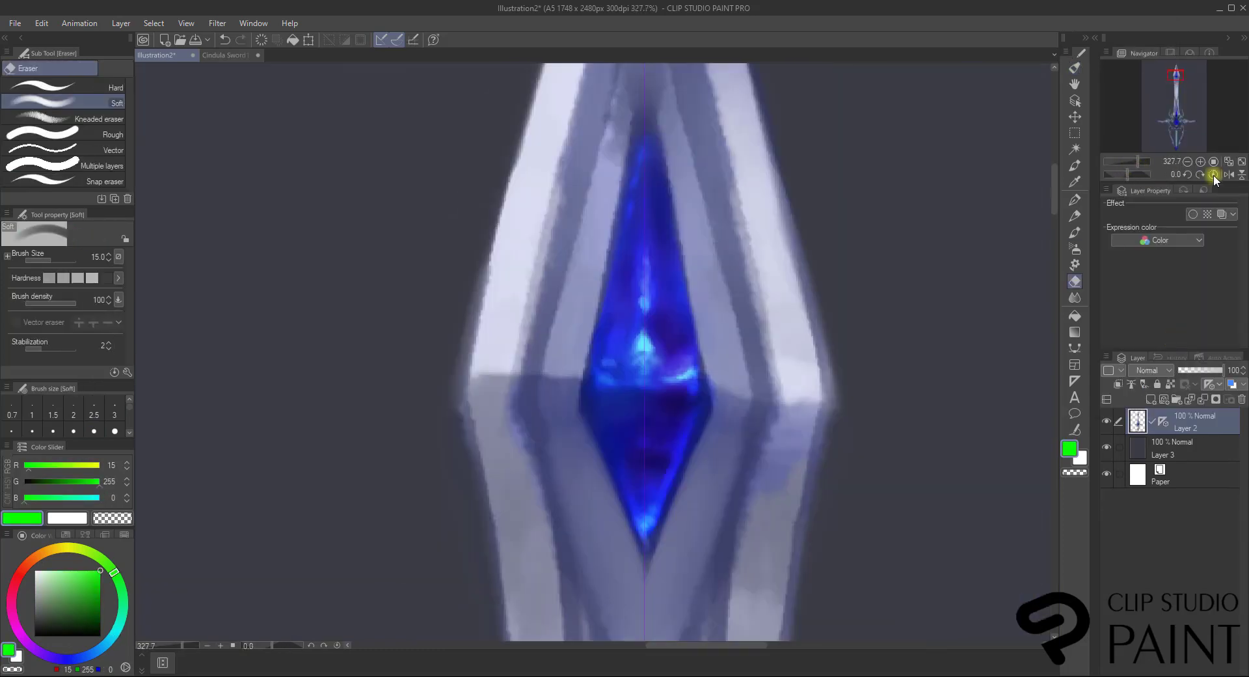
Blend the light facets around the gem with sampled pale lavender using the Emphasizing texture brush at size 17.
click(1133, 163)
drag(1182, 89, 1183, 91)
key(b)
alt+click(571, 273)
alt+click(572, 145)
mouse_move(572, 273)
mouse_down()
mouse_move(572, 145)
mouse_move(647, 245)
mouse_up()
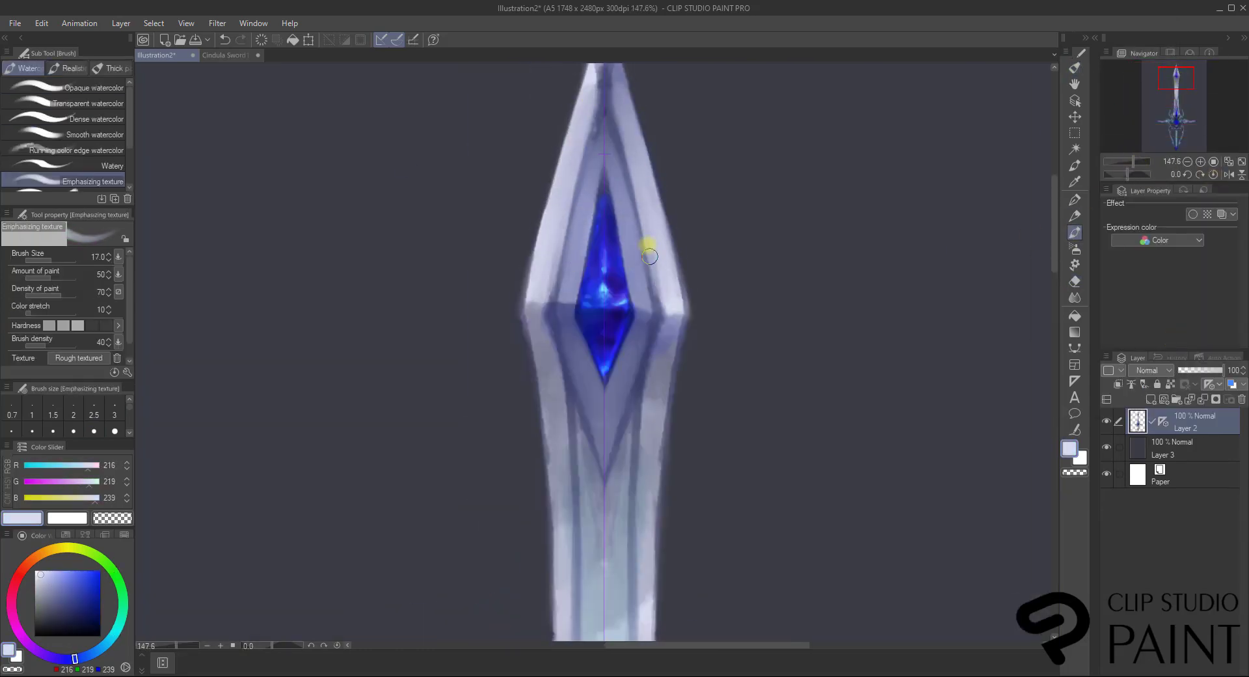
Smooth the blade tip's inner facets and bevels with sampled tones, undoing the last dark stroke beside the gem.
drag(1172, 88, 1172, 81)
drag(583, 214, 573, 251)
alt+click(573, 250)
drag(576, 319, 585, 274)
mouse_move(635, 488)
mouse_down()
mouse_move(622, 462)
mouse_move(622, 325)
mouse_up()
alt+click(636, 391)
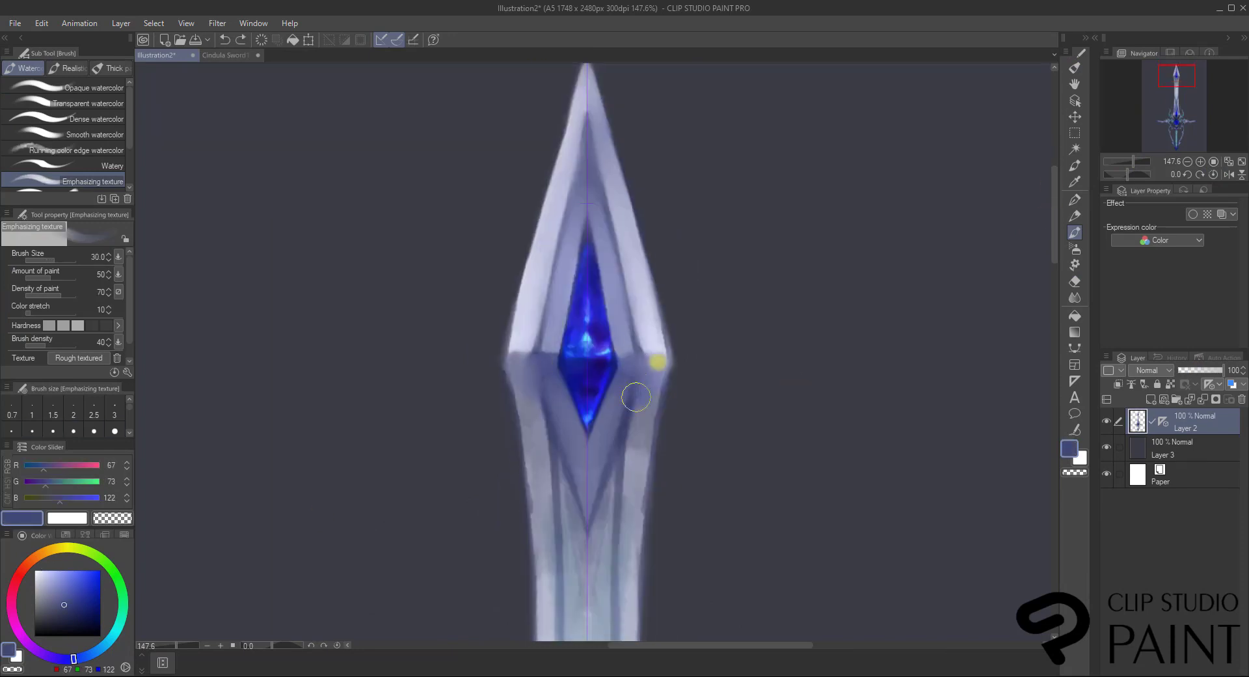
key(ctrl+z)
Switch to a soft India ink painting brush and shade the bevels below the gem's widest point with sampled grey-violet.
click(91, 119)
scroll(125, 147, down, 3)
drag(130, 147, 130, 98)
click(92, 85)
key(/)
alt+click(618, 400)
drag(649, 384, 634, 443)
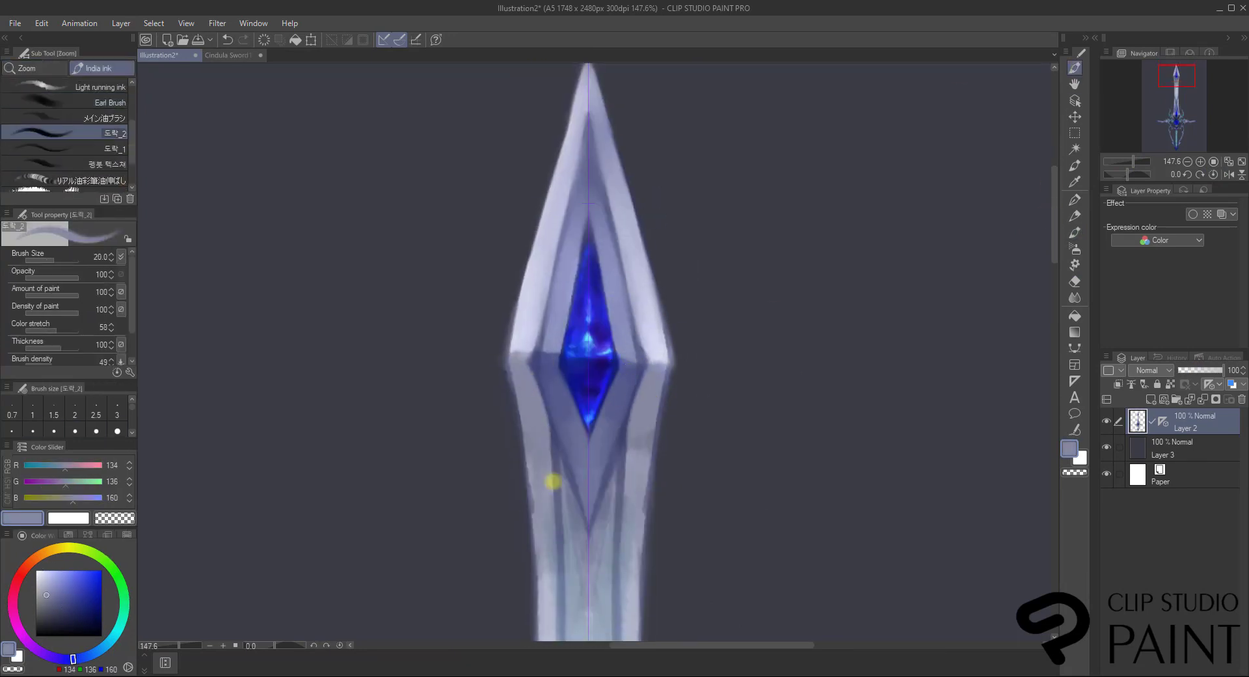
Erase the ragged outer edges of the tip and upper blade with transparent colour until the silhouette is clean.
alt+click(654, 365)
click(112, 517)
drag(495, 386, 477, 458)
key(ctrl+z)
key(ctrl+z)
drag(666, 399, 633, 182)
drag(1059, 98, 1054, 98)
drag(591, 635, 600, 235)
scroll(623, 254, down, 3)
drag(700, 195, 733, 328)
drag(614, 250, 626, 344)
scroll(613, 273, up, 5)
Lock the sword layer's transparent pixels and hide its symmetrical ruler.
click(1170, 384)
right_click(1163, 421)
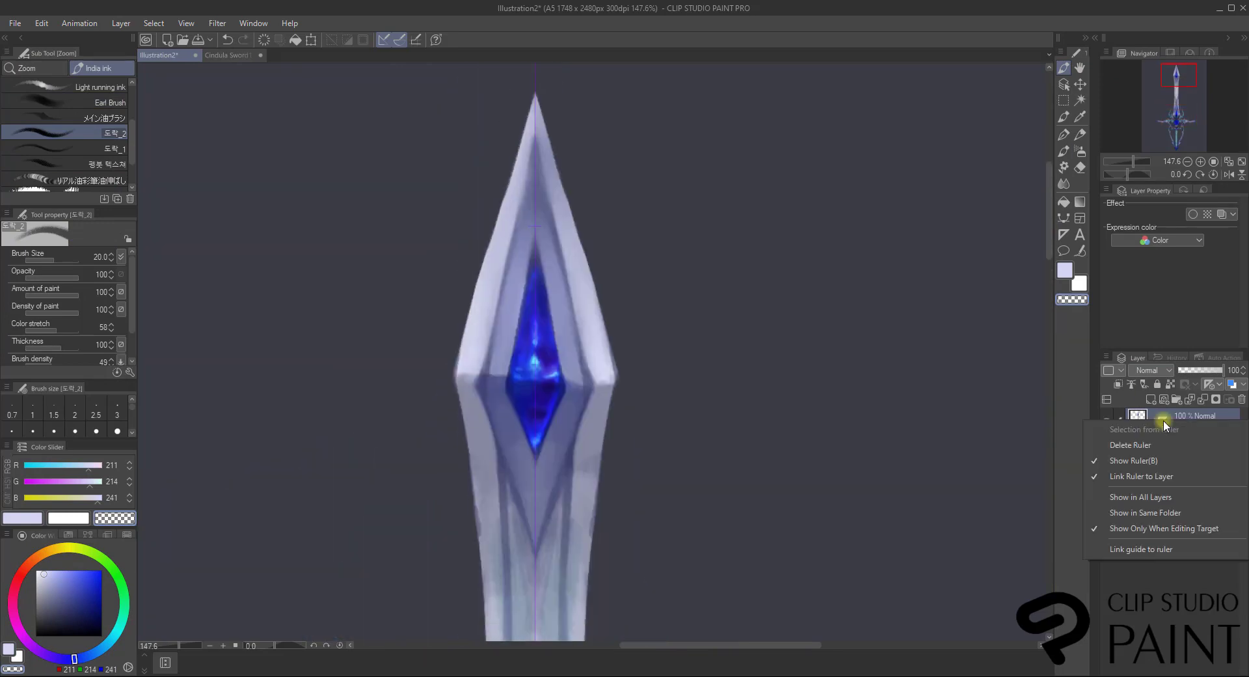
click(1132, 461)
Repaint the blade tip's bevels without symmetry, using sampled lavender and grey-violet tones with a brush of size 17 and smaller.
alt+click(531, 130)
mouse_move(521, 171)
mouse_down()
mouse_move(536, 93)
mouse_move(505, 228)
mouse_up()
alt+click(495, 293)
mouse_move(488, 312)
mouse_down()
mouse_move(468, 371)
mouse_move(513, 247)
mouse_up()
scroll(512, 246, up, 1)
alt+click(506, 276)
key(bracketleft)
alt+click(643, 284)
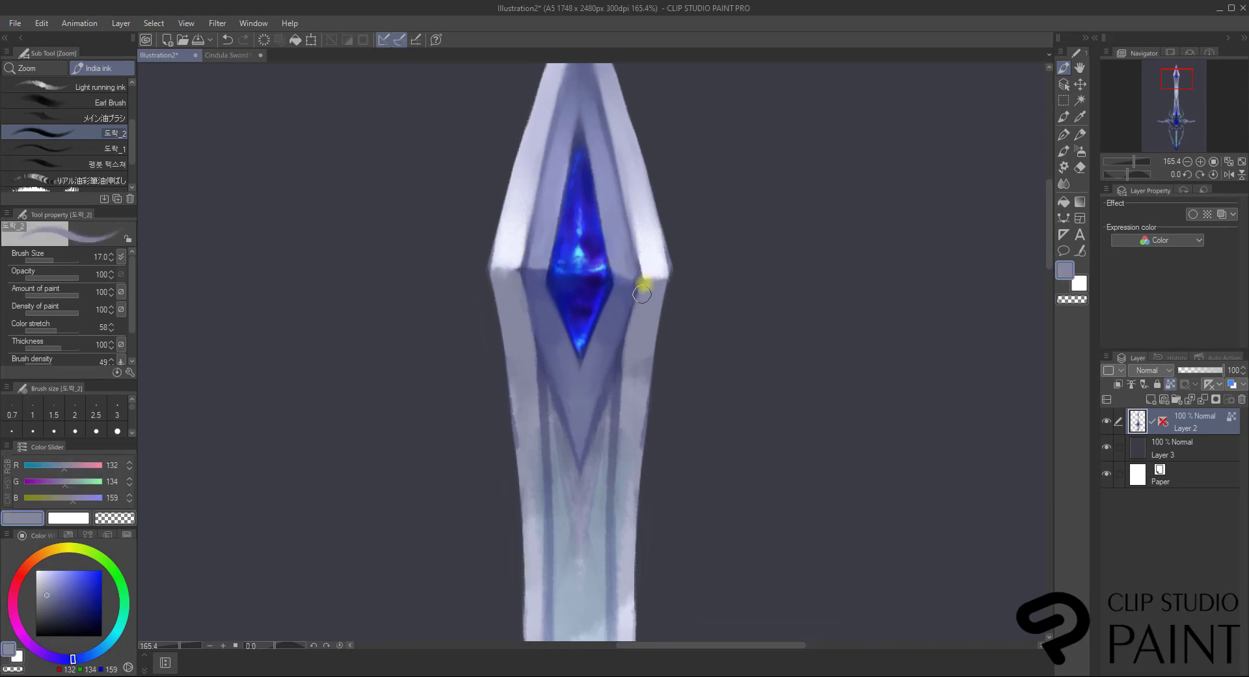
key(bracketleft)
key(bracketleft)
key(bracketleft)
alt+click(639, 184)
Blend the blade's central panel below the gem into a soft blue-grey gradient with an enlarged brush.
alt+click(587, 377)
key(bracketright)
key(bracketright)
key(bracketright)
key(bracketright)
key(bracketright)
key(bracketright)
key(bracketright)
key(bracketright)
key(bracketright)
key(bracketright)
mouse_move(551, 337)
mouse_down()
mouse_move(584, 405)
mouse_move(608, 399)
mouse_move(516, 455)
mouse_up()
key(ctrl+z)
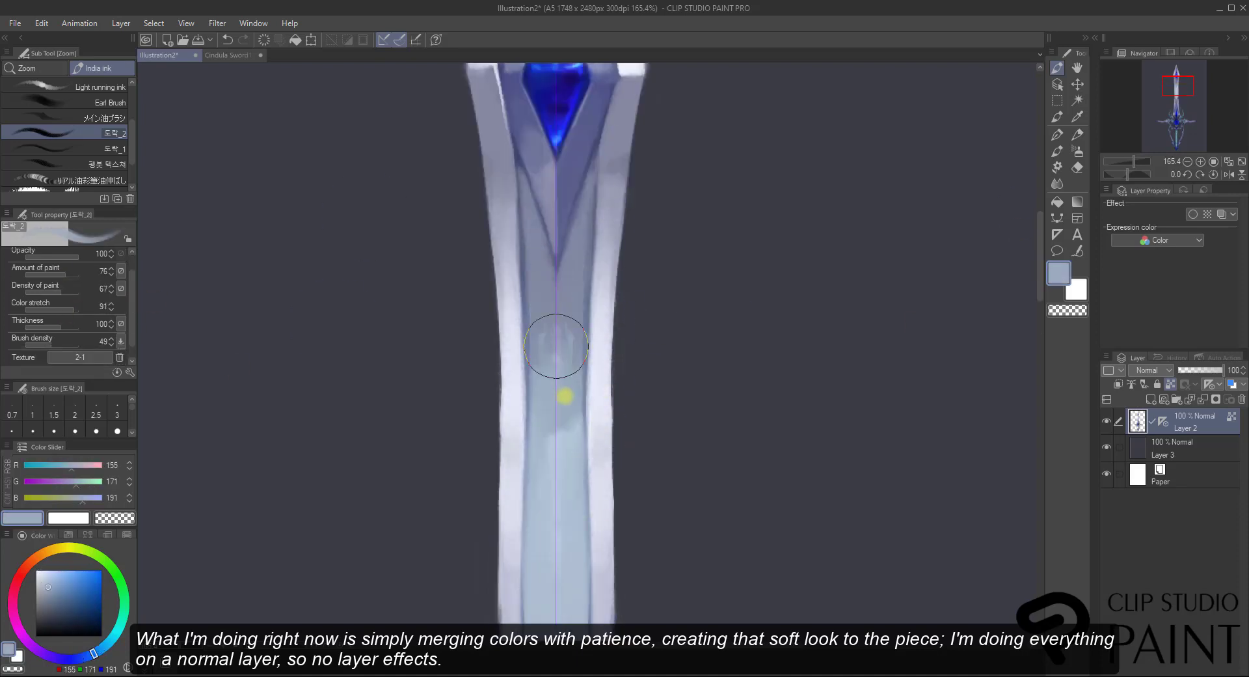
mouse_move(557, 346)
mouse_down()
mouse_move(529, 245)
mouse_move(566, 257)
mouse_up()
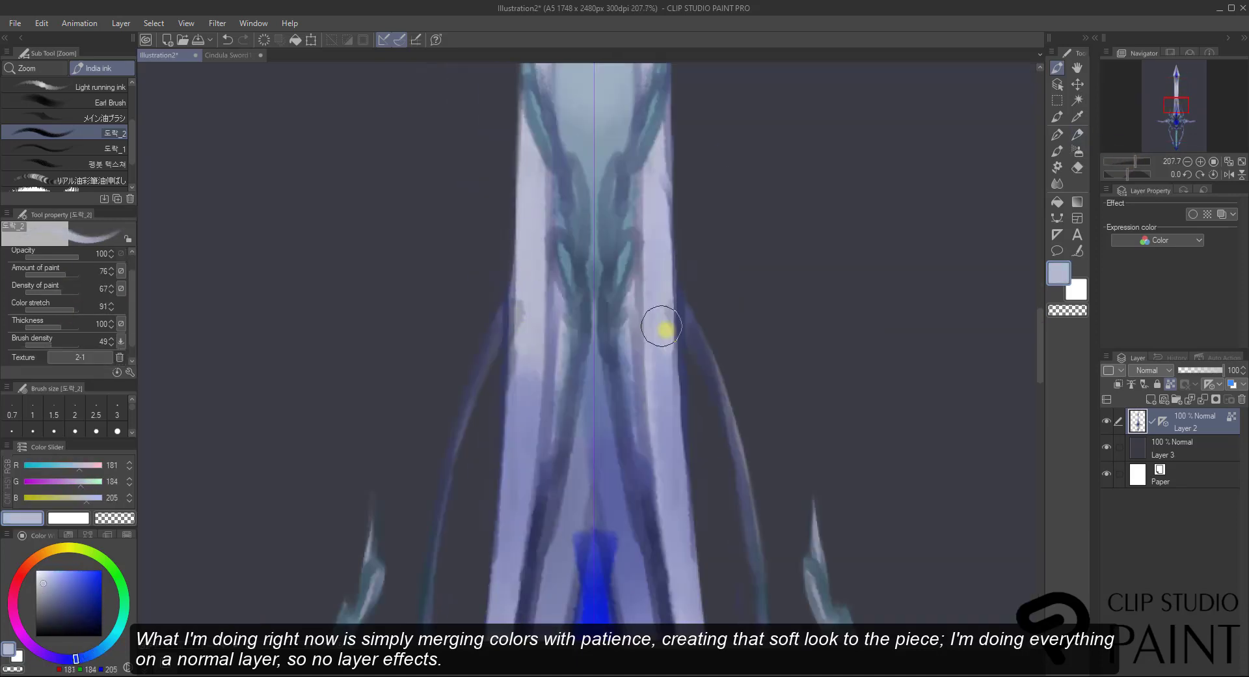
Blend the lower blade's side bevels and inner facets into smooth light lavender and violet tones.
mouse_move(661, 325)
mouse_down()
mouse_move(661, 232)
mouse_move(661, 293)
mouse_up()
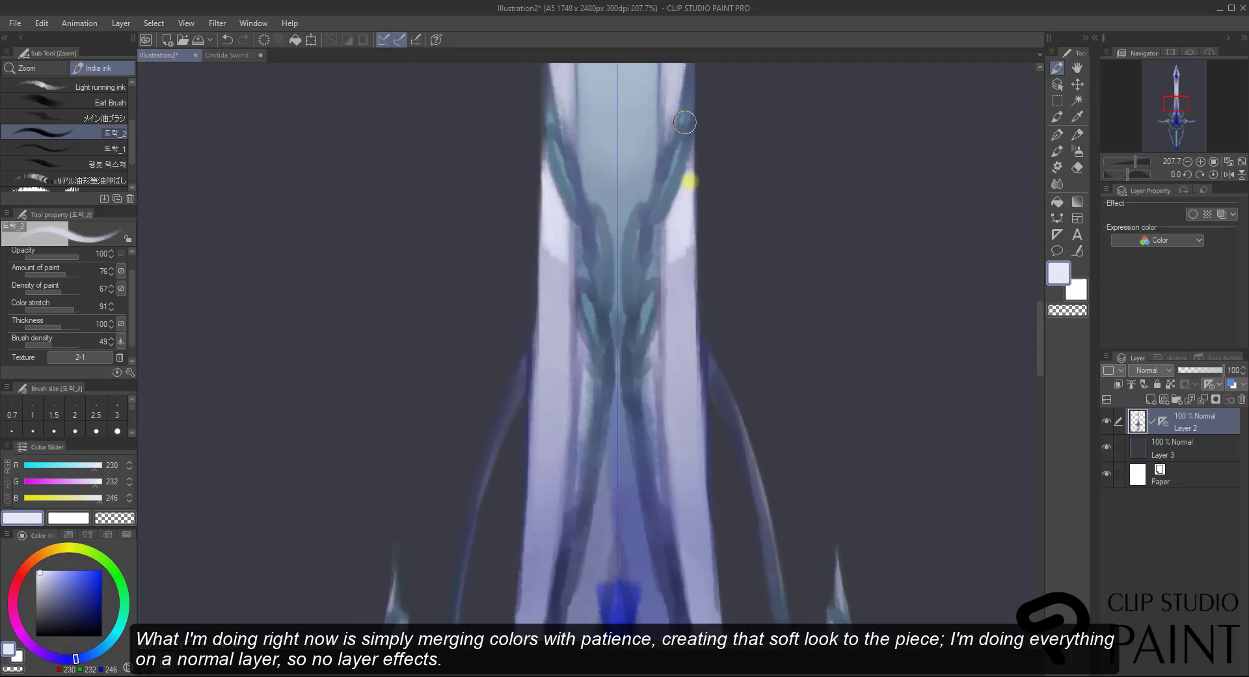
drag(1136, 162, 1125, 163)
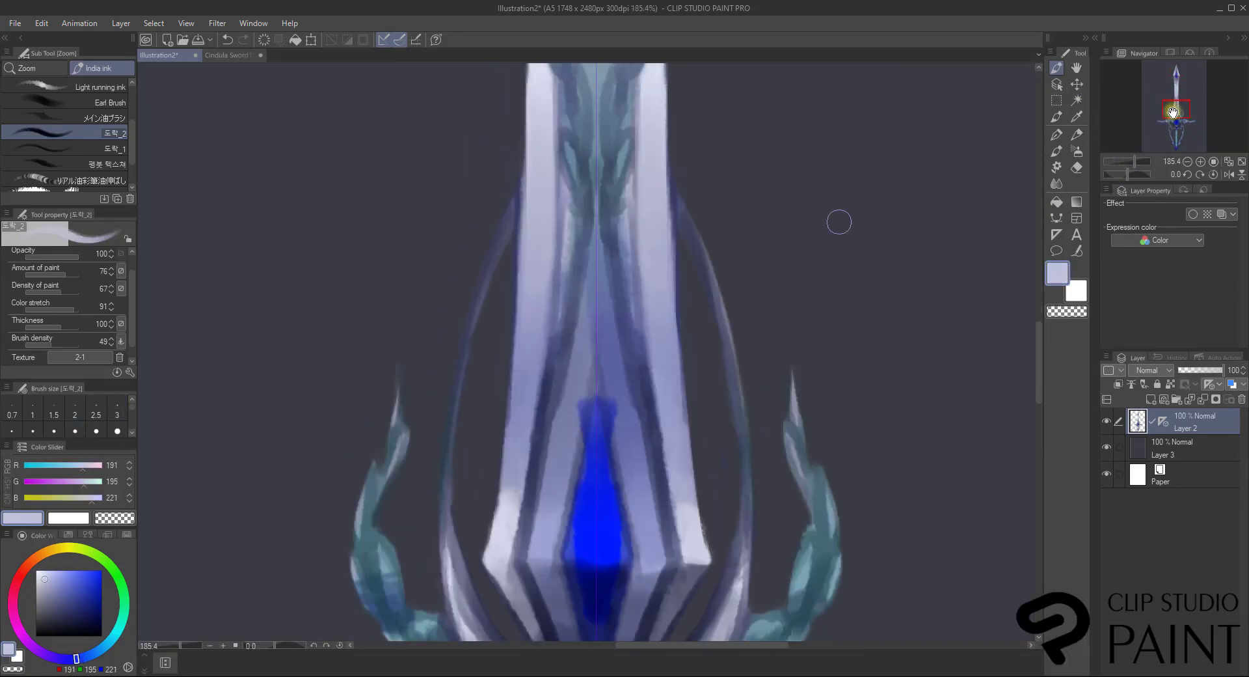
mouse_move(625, 195)
mouse_down()
mouse_move(630, 299)
mouse_move(684, 448)
mouse_move(575, 387)
mouse_move(615, 289)
mouse_move(661, 432)
mouse_up()
drag(688, 540, 671, 454)
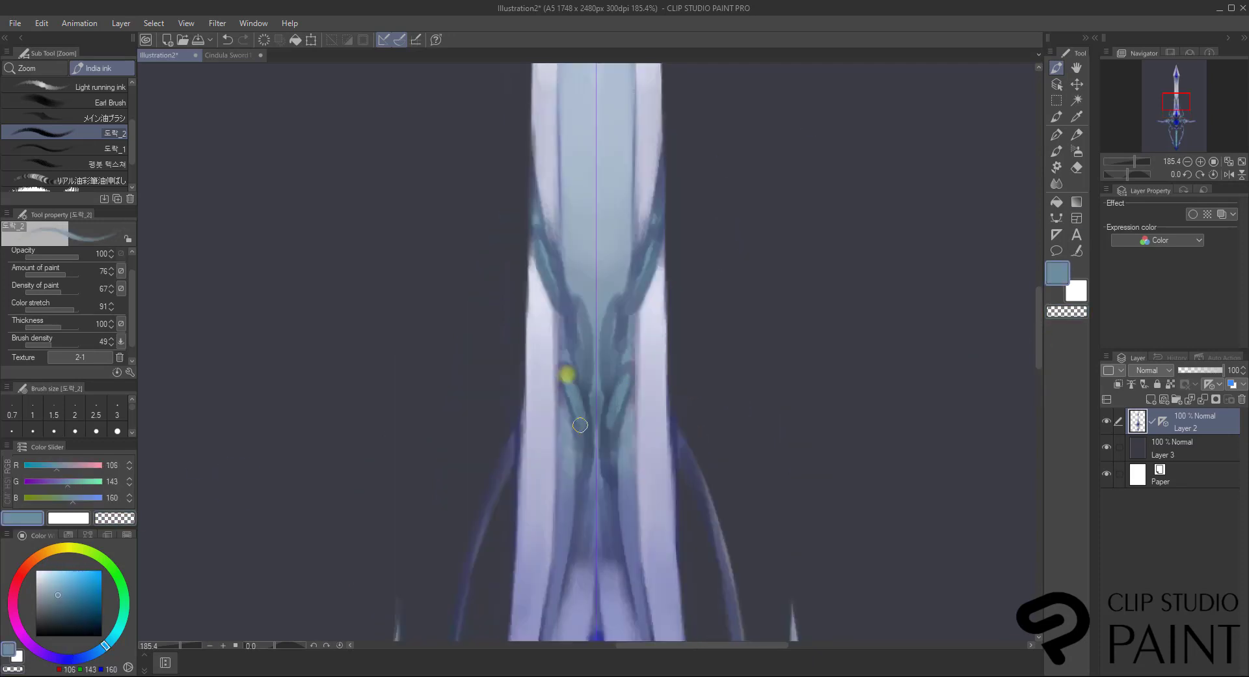
Repaint the vines crossing the lower blade as smooth blue-grey leaf segments with pointed tips curling past its edges.
mouse_move(566, 371)
mouse_down()
mouse_move(591, 536)
mouse_move(625, 435)
mouse_move(614, 466)
mouse_up()
drag(579, 305, 592, 390)
alt+click(561, 316)
key([)
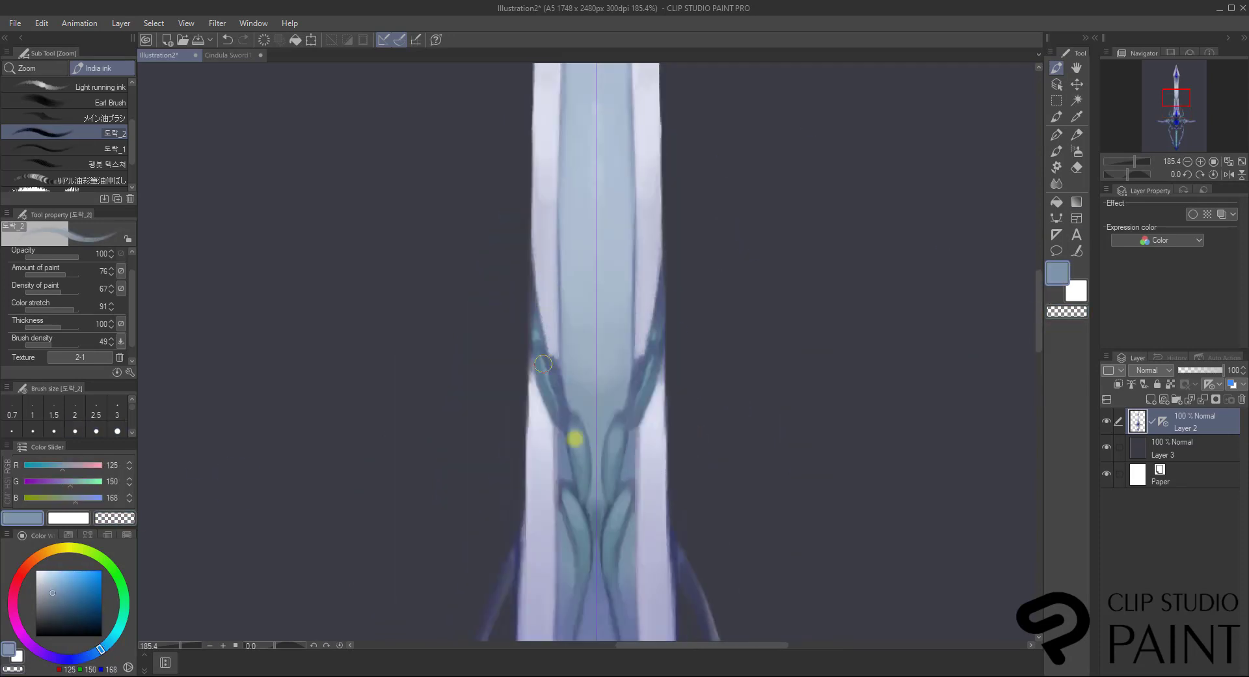
drag(537, 276, 549, 327)
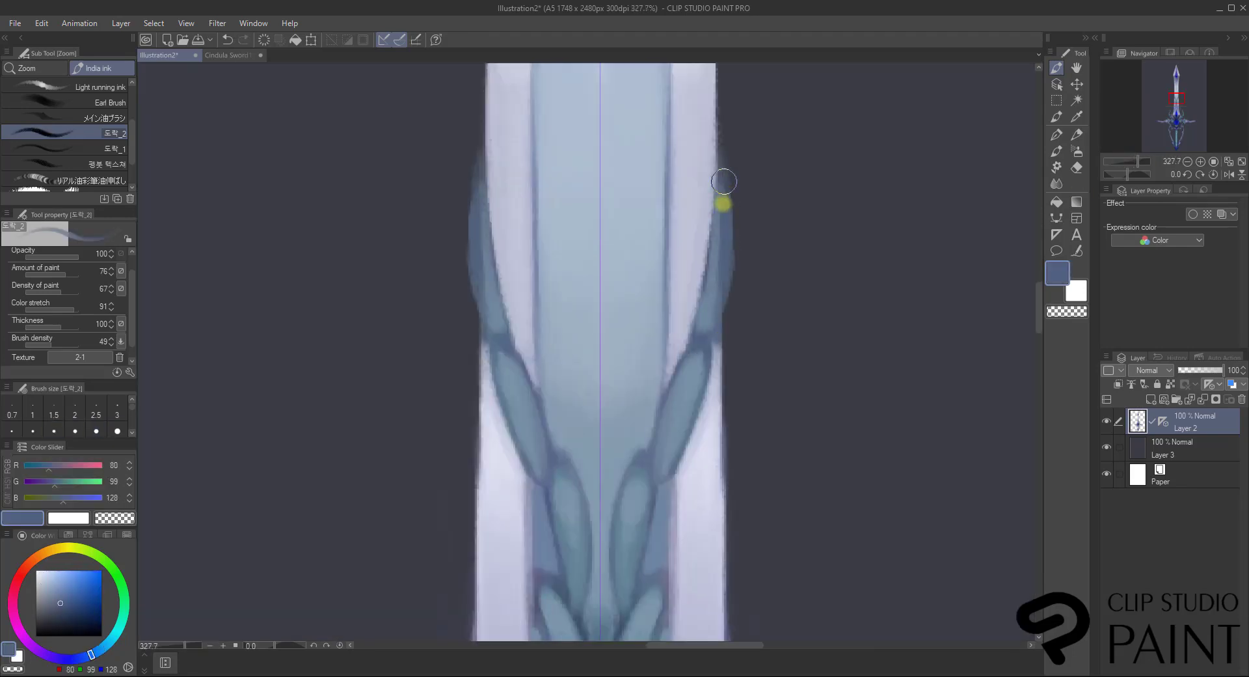
drag(722, 200, 720, 270)
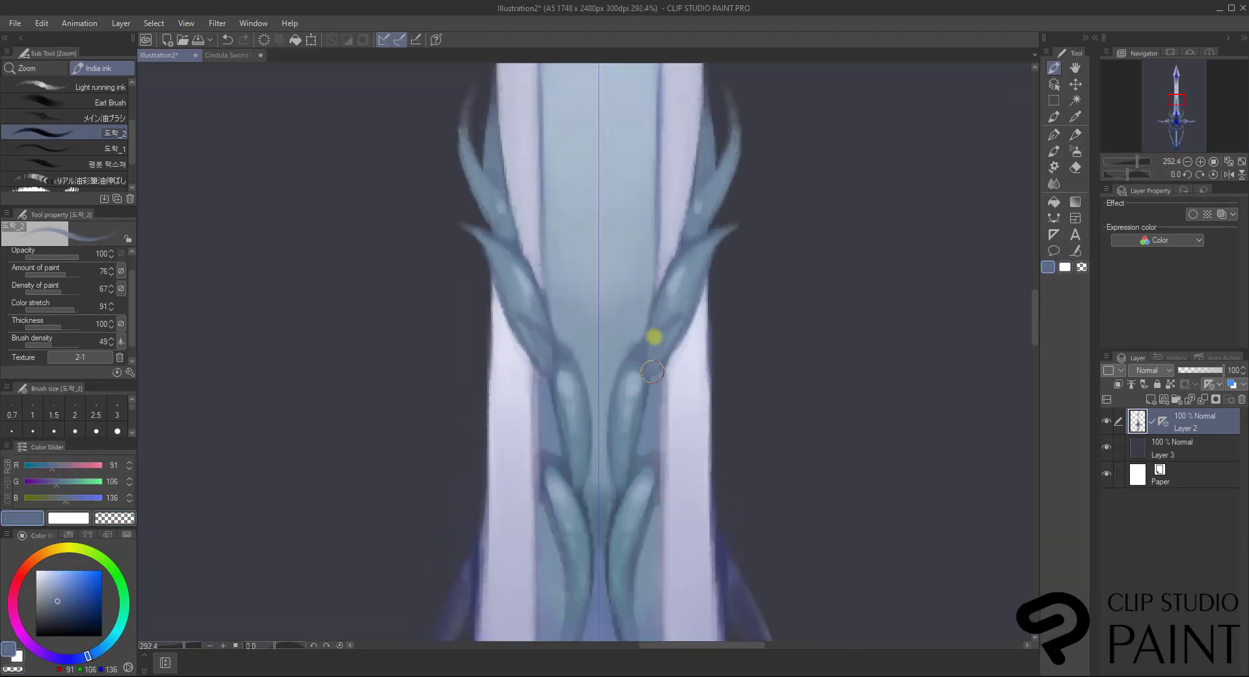
mouse_move(653, 338)
mouse_down()
mouse_move(644, 399)
mouse_move(669, 499)
mouse_up()
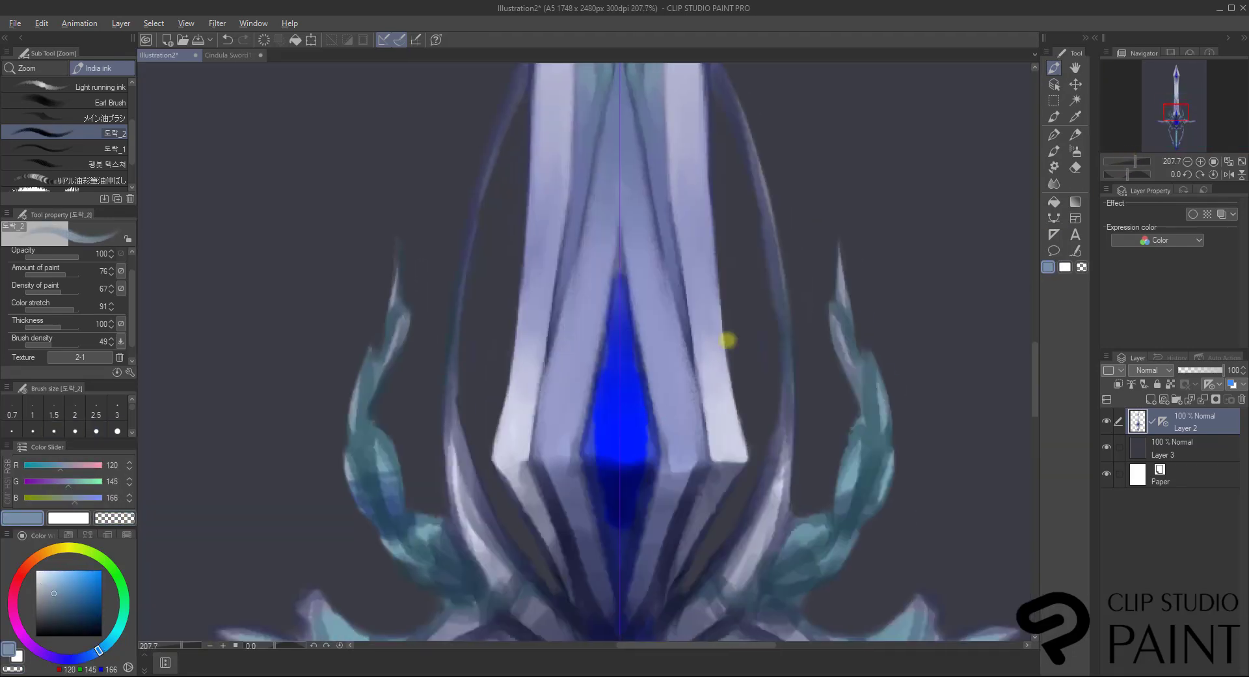
Smooth the lavender facets around the blade's base gem and outline the gem with a pale rim.
drag(677, 438, 644, 586)
drag(705, 500, 719, 480)
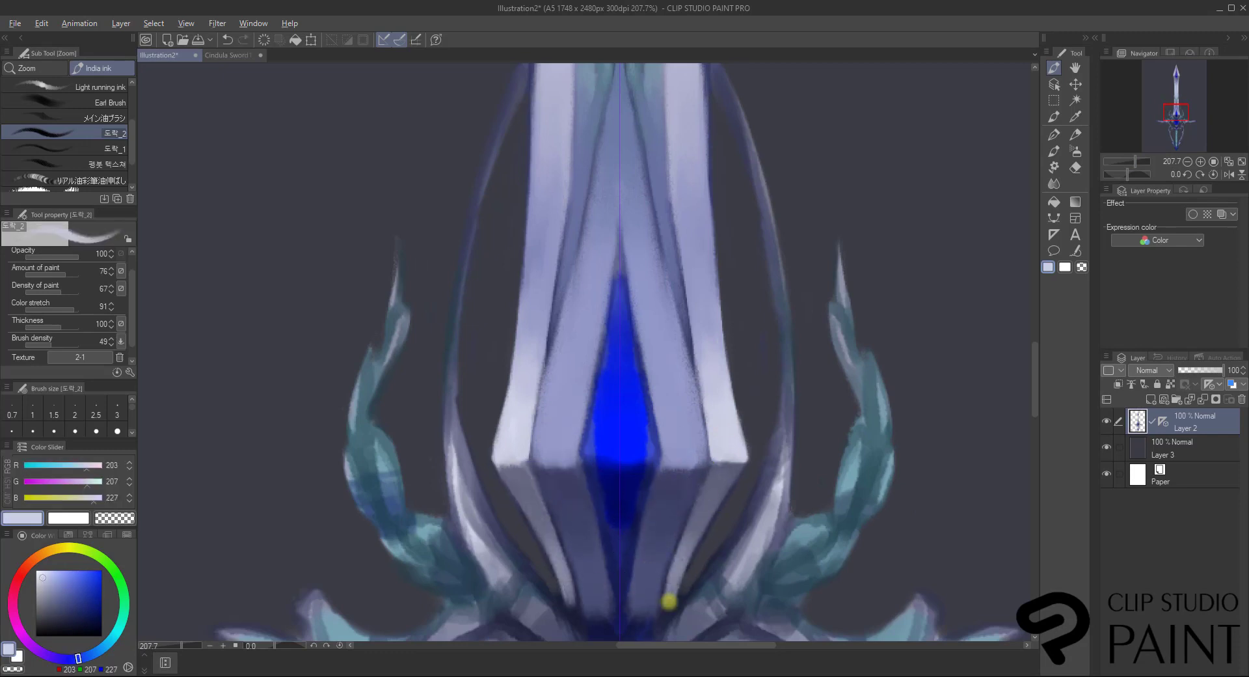
drag(588, 414, 618, 267)
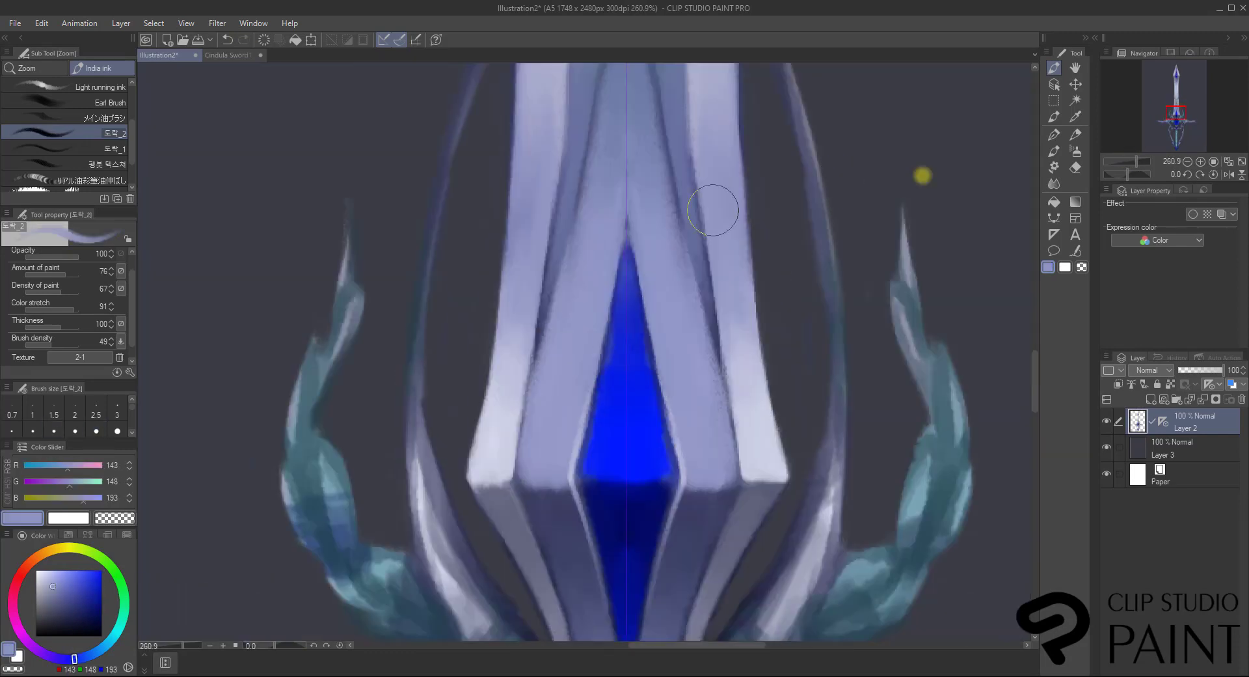
drag(711, 201, 714, 290)
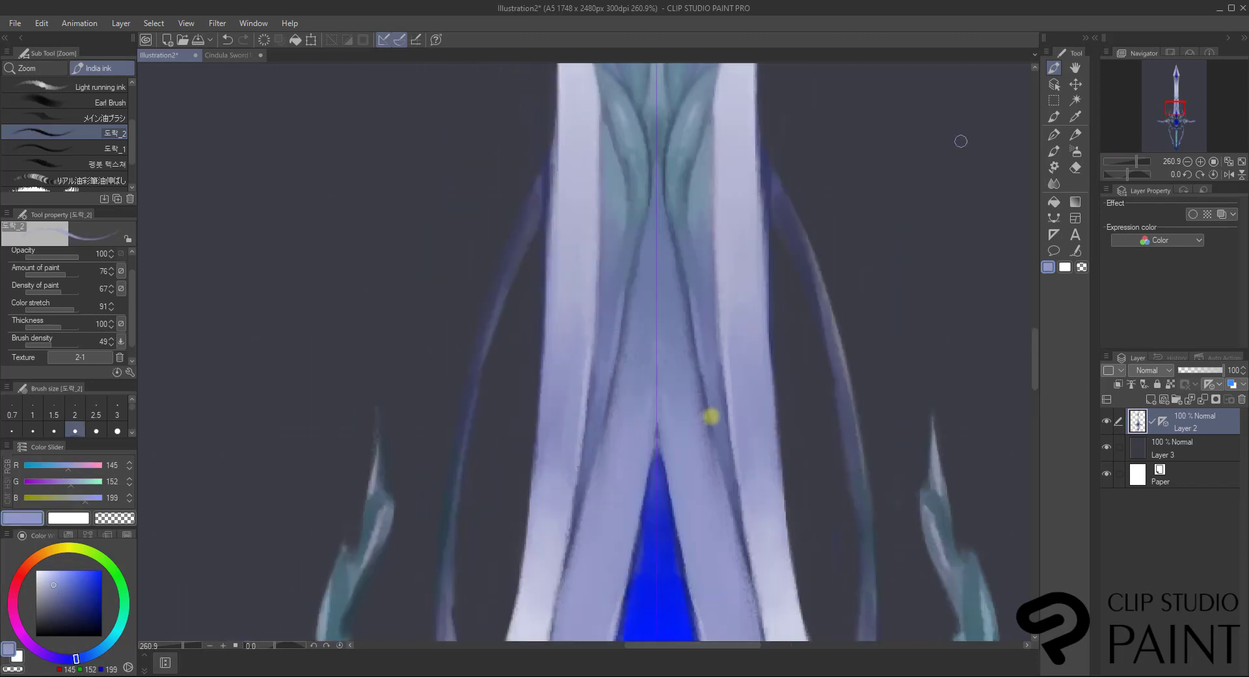
drag(615, 485, 627, 366)
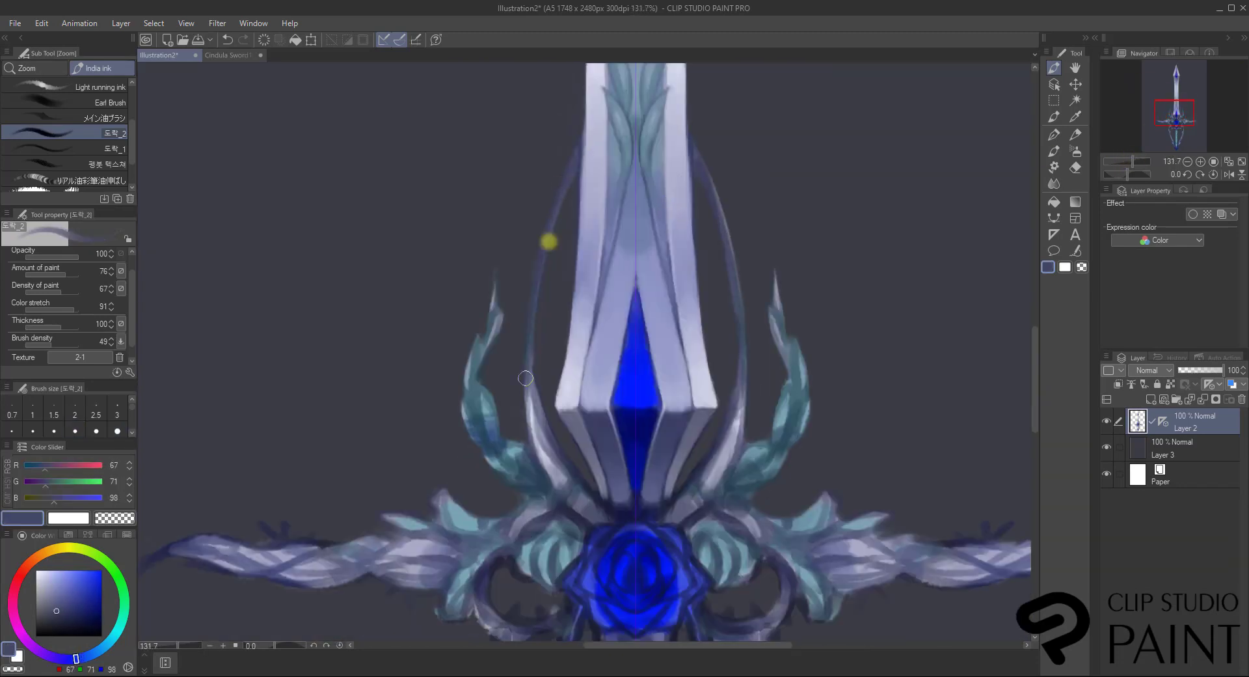
Repaint the slender curved arms flanking the blade with grey-blue upper ends and pale lavender highlights.
drag(550, 478, 531, 339)
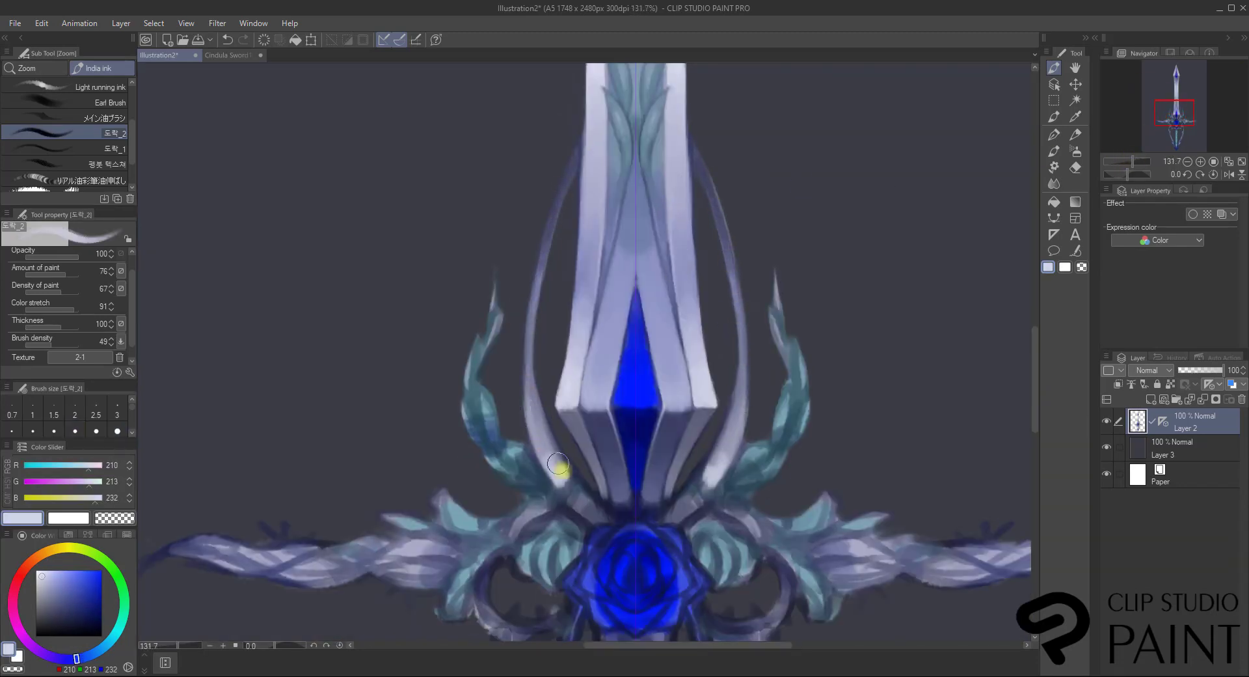
drag(718, 238, 739, 442)
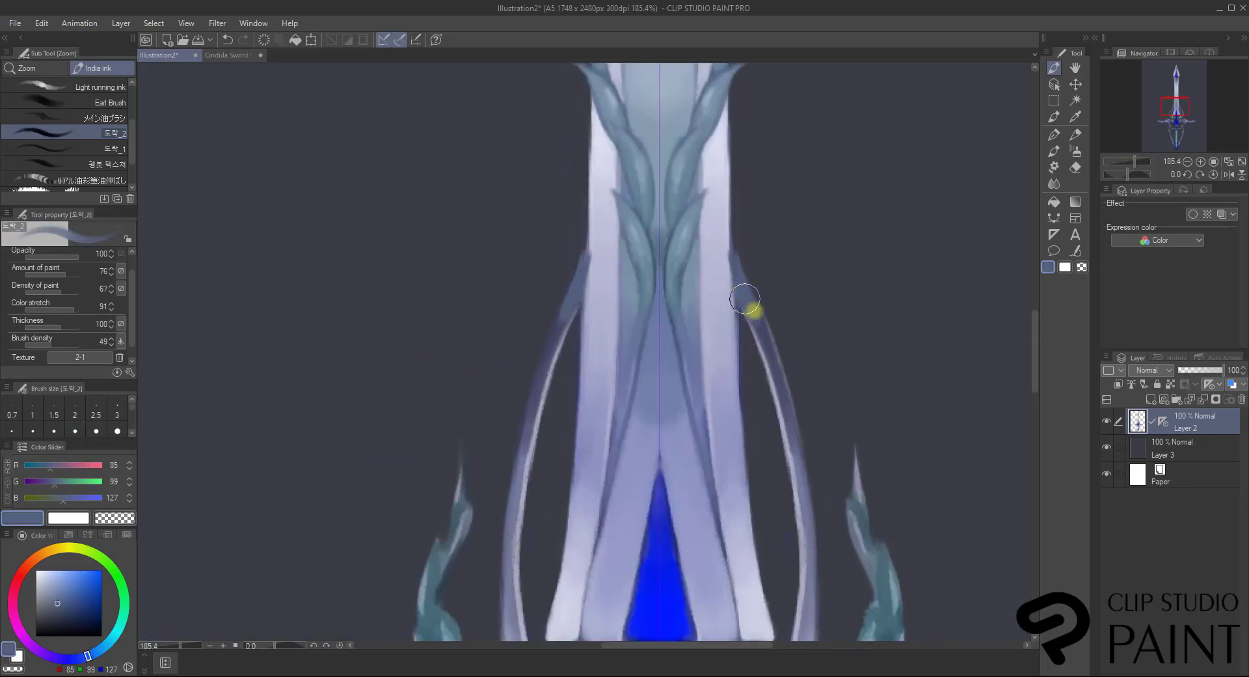
drag(747, 307, 732, 262)
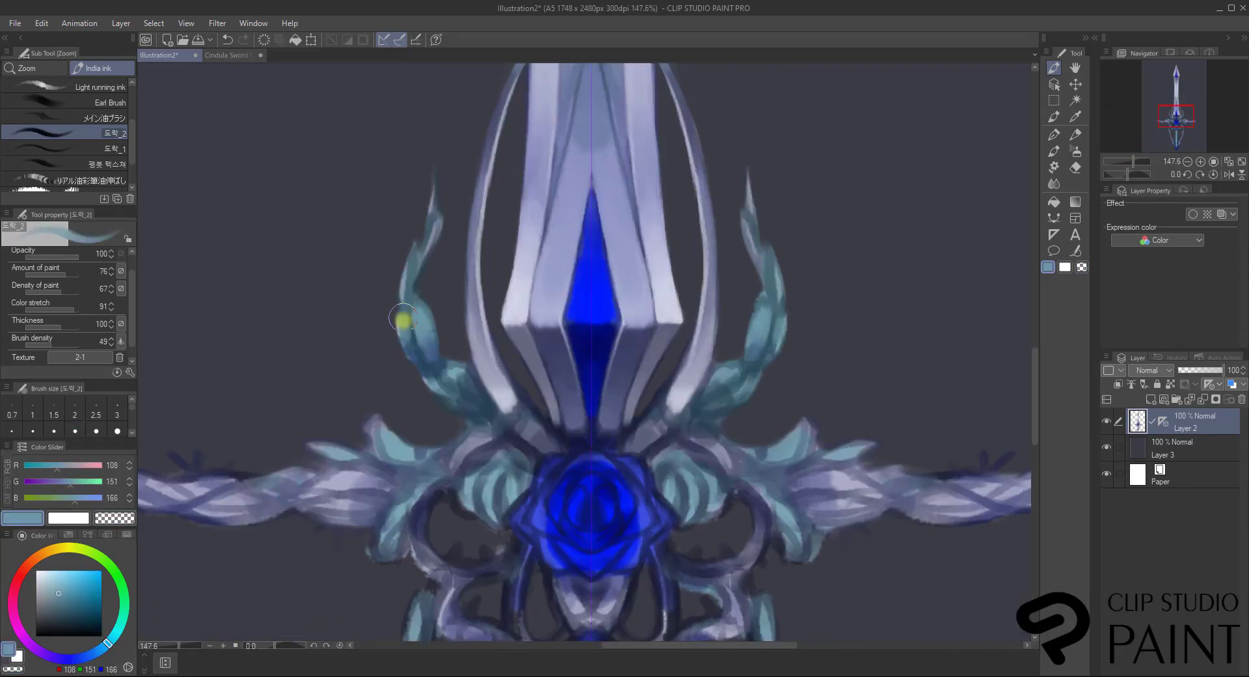
Reshape the leafy side vines with sampled teal tones and transparent color, and add thin thorny tendrils around the curved arms.
drag(403, 319, 418, 366)
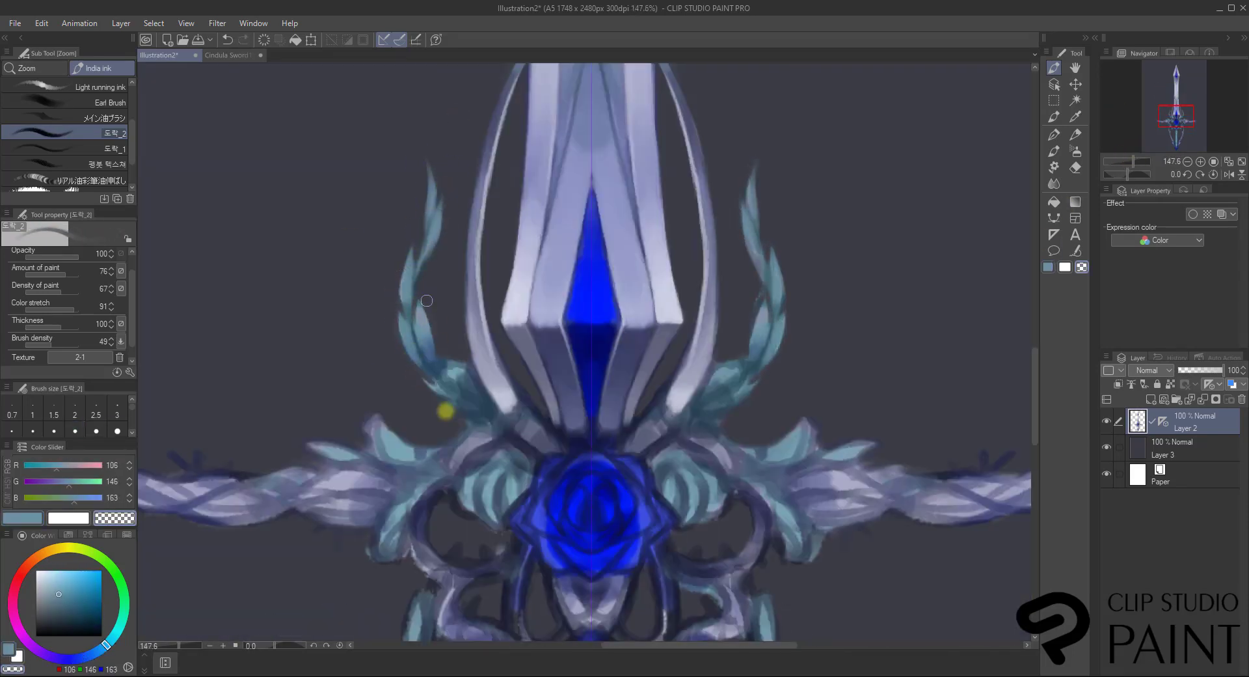
alt+click(412, 315)
alt+click(457, 377)
alt+click(427, 368)
mouse_move(472, 400)
mouse_down()
mouse_move(437, 378)
mouse_move(478, 405)
mouse_up()
alt+click(442, 381)
click(115, 518)
alt+click(424, 376)
alt+click(775, 273)
alt+click(432, 376)
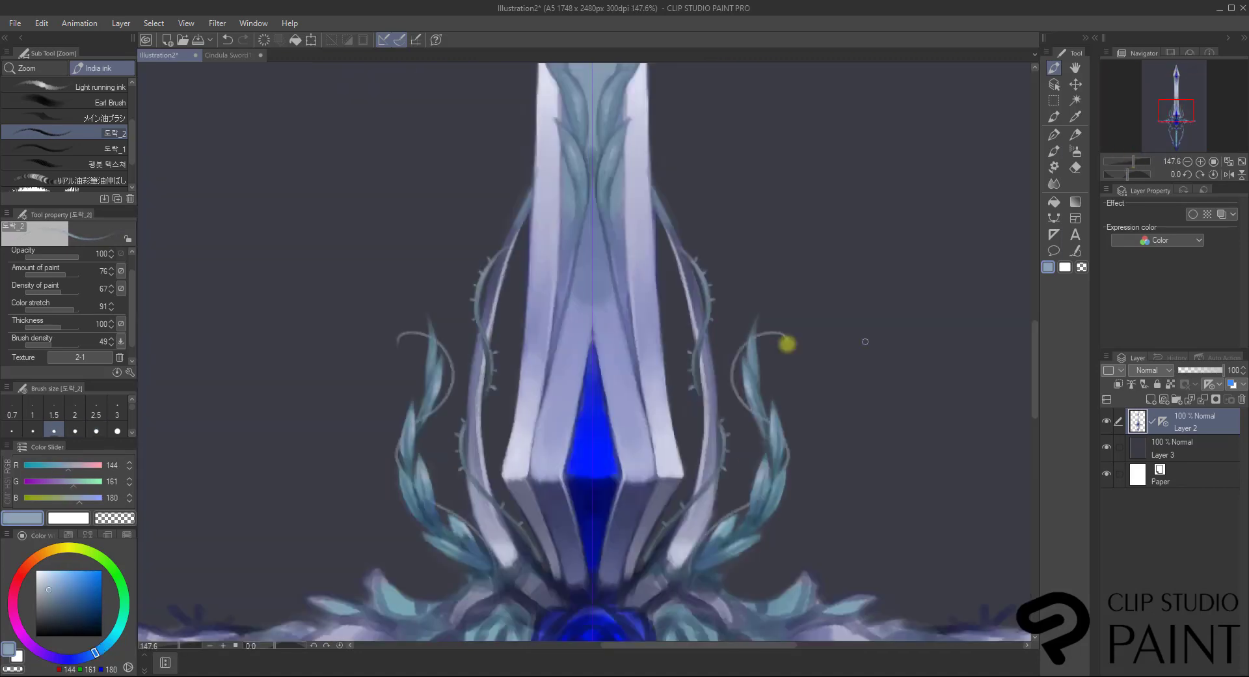
alt+click(734, 367)
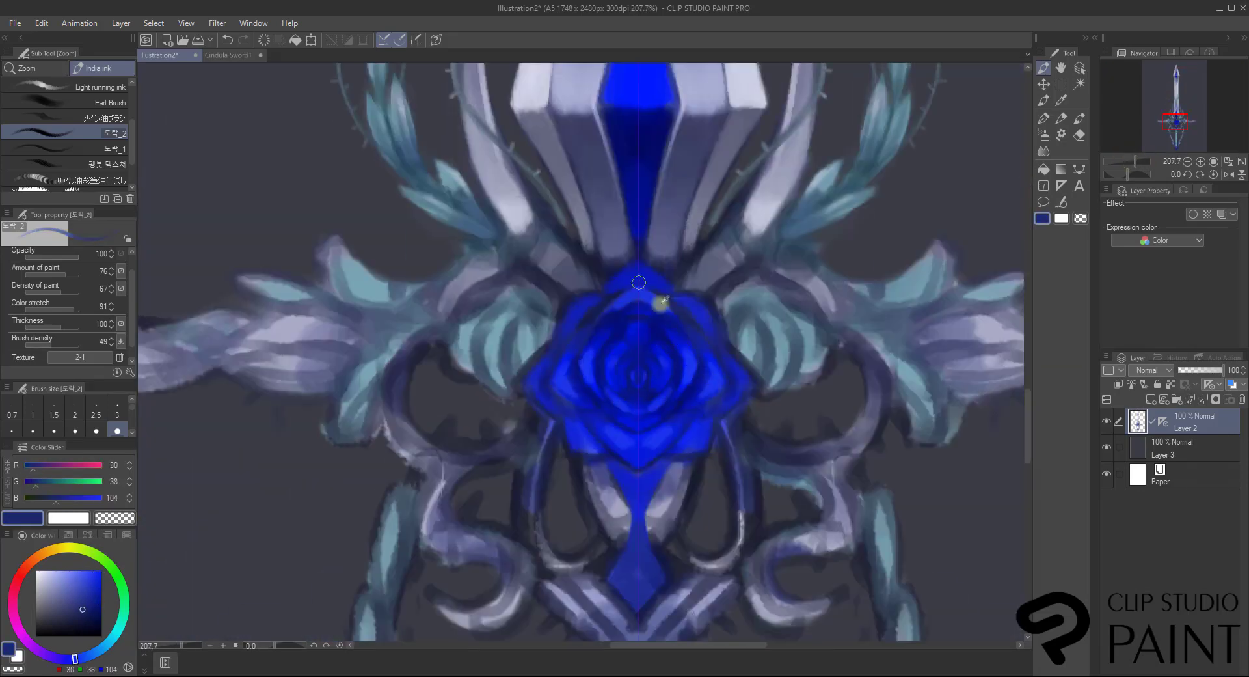
Blend the two lavender petals beneath the rose with sampled grey-violet tones.
alt+click(620, 507)
drag(615, 481, 603, 510)
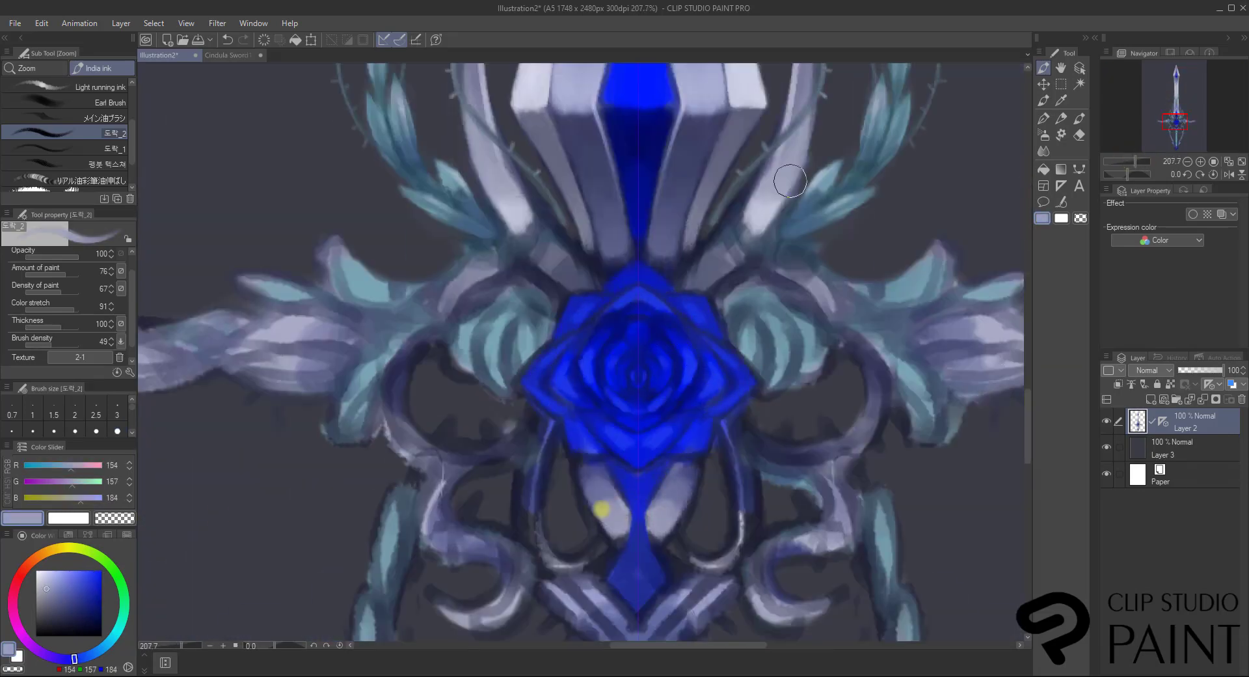
drag(713, 456, 685, 530)
drag(748, 433, 807, 414)
Paint brighter blue highlights along the rose petals using the blade gem's color as a base.
alt+click(641, 92)
click(77, 570)
drag(690, 348, 723, 368)
drag(615, 407, 641, 422)
alt+click(638, 502)
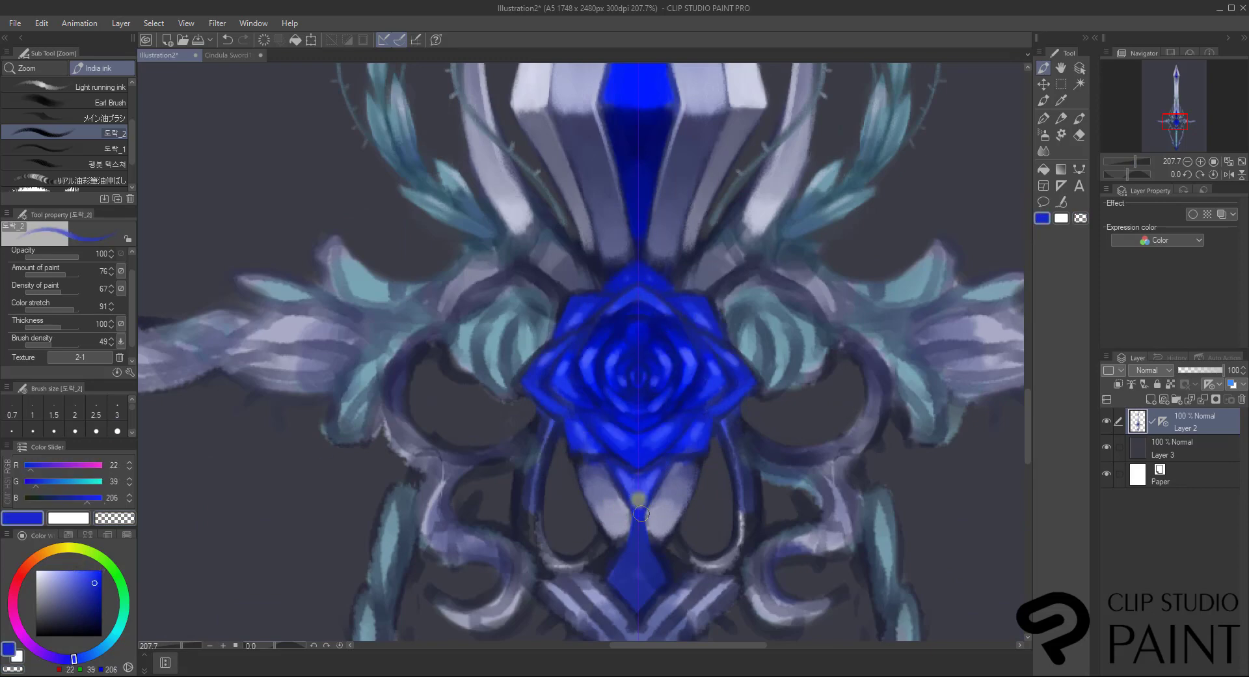
Define the curved loops below the rose with dark navy shading and a pale lavender highlight, and blend the enclosed petals.
mouse_move(846, 398)
mouse_down()
mouse_move(968, 399)
mouse_move(968, 126)
mouse_up()
alt+click(709, 406)
drag(797, 478, 714, 459)
drag(778, 293, 800, 478)
alt+click(497, 427)
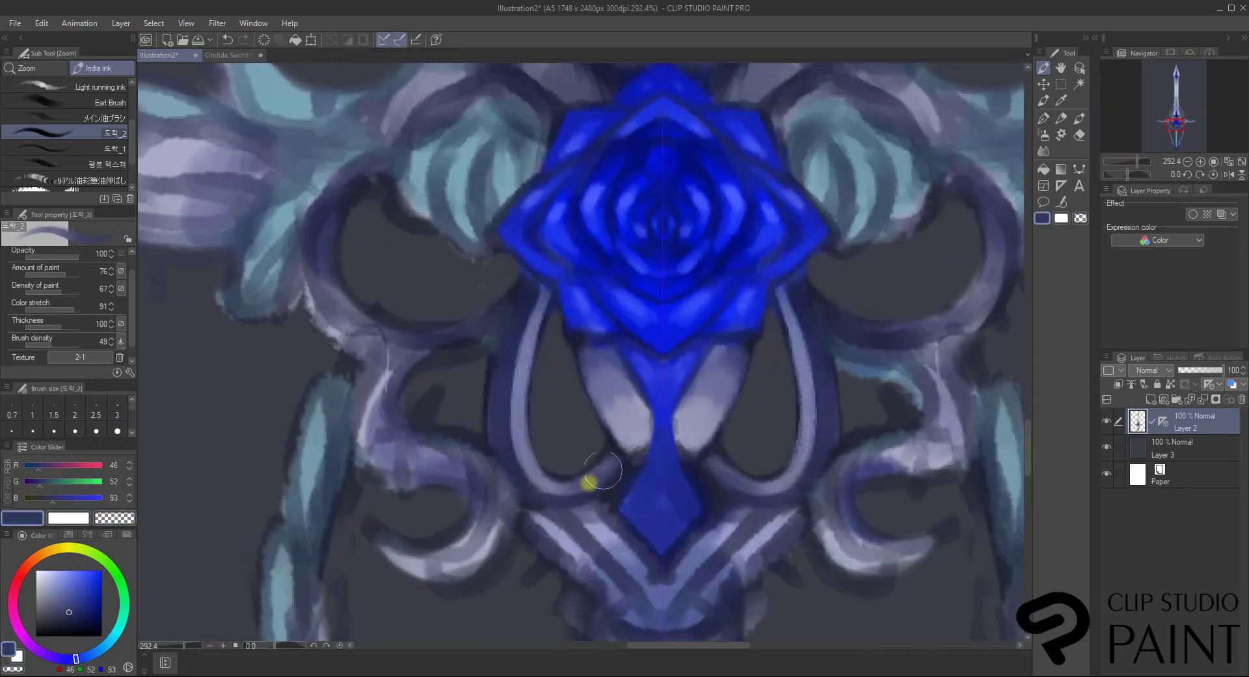
alt+click(681, 412)
drag(680, 412, 651, 496)
drag(664, 426, 705, 474)
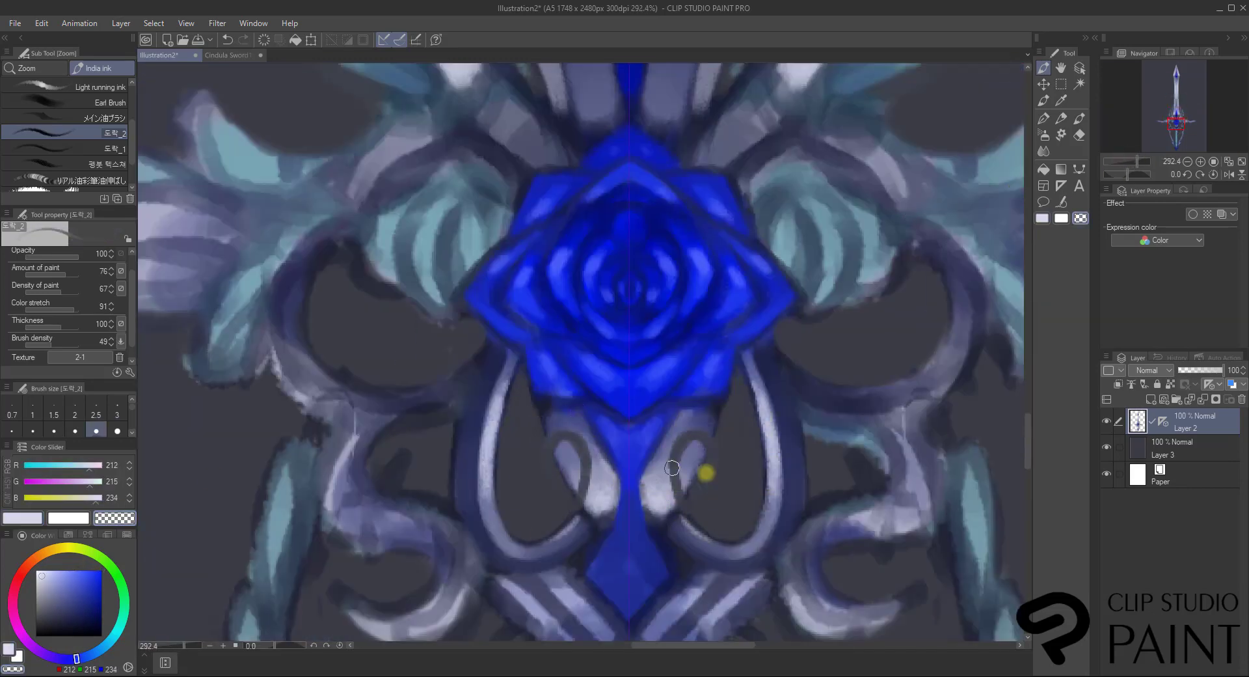
Undo the curl on the petals below the rose and smooth the grey-violet stems joining the rose to the blade's base.
key(ctrl+z)
alt+click(851, 234)
drag(850, 234, 719, 356)
drag(706, 325, 756, 357)
alt+click(659, 267)
drag(573, 277, 635, 221)
alt+click(664, 190)
drag(666, 160, 665, 203)
alt+click(596, 244)
mouse_move(615, 221)
mouse_down()
mouse_move(560, 283)
mouse_move(668, 134)
mouse_up()
key(ctrl+z)
drag(635, 187, 634, 328)
Repaint the ribbed leaf clusters beside the rose with soft teal ridges and sampled blue-grey shadows.
alt+click(665, 512)
drag(665, 512, 675, 545)
drag(702, 498, 706, 530)
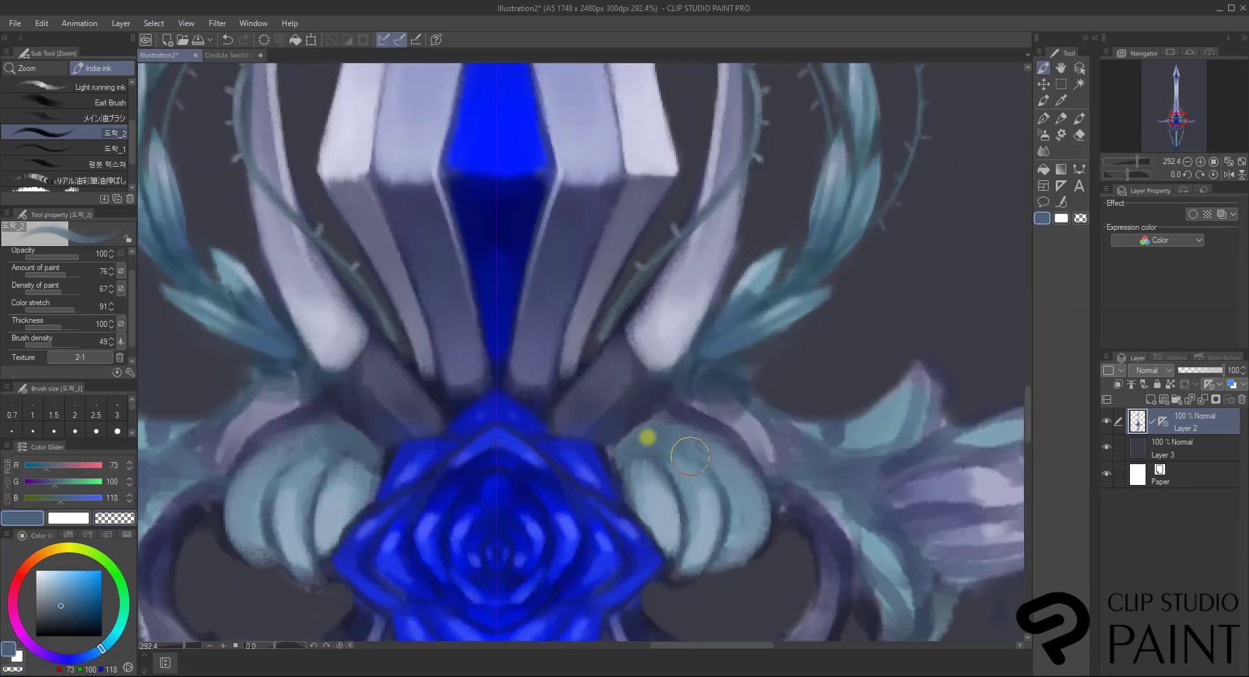
drag(641, 445, 683, 478)
drag(722, 466, 741, 517)
alt+click(745, 523)
mouse_move(1136, 162)
mouse_down()
mouse_move(1124, 159)
mouse_move(1137, 162)
mouse_up()
click(1170, 384)
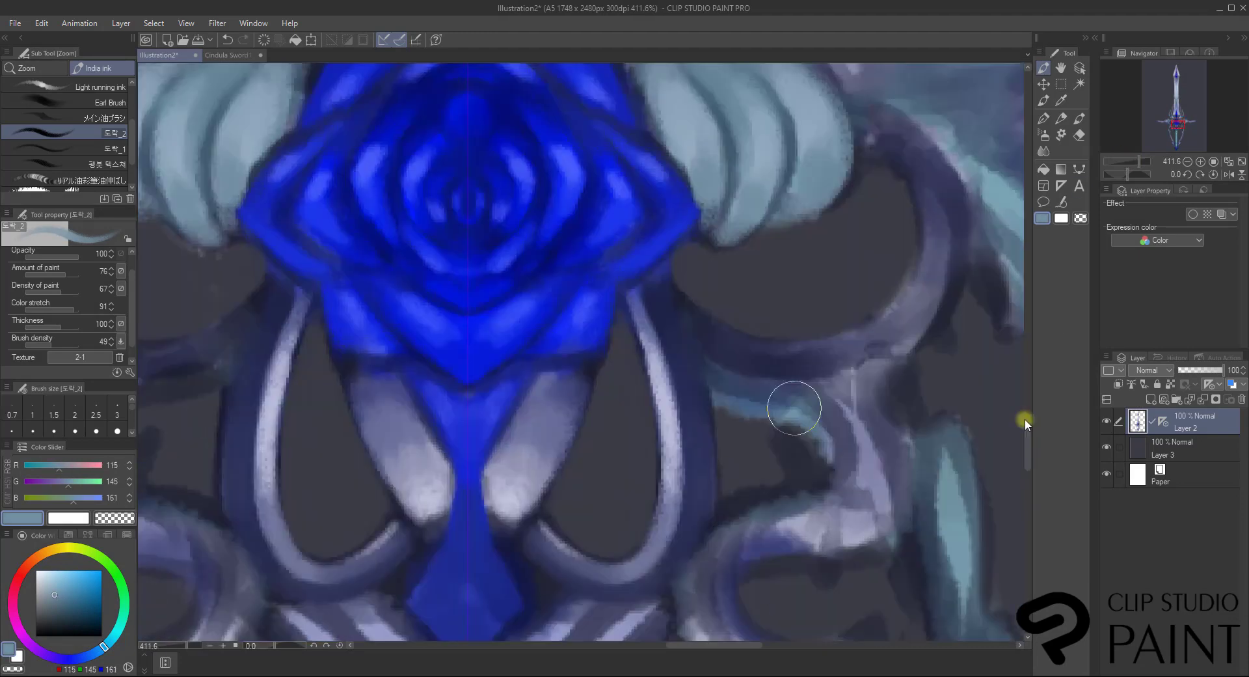
Smooth the dark scrolls curving beneath the leaf clusters with sampled navy and lavender tones.
alt+click(924, 306)
alt+click(900, 396)
mouse_move(807, 390)
mouse_down()
mouse_move(931, 273)
mouse_move(716, 348)
mouse_up()
drag(1137, 161, 1124, 162)
drag(1123, 161, 1137, 162)
drag(1028, 441, 1028, 421)
click(1171, 384)
Paint large teal leaves sweeping outward above the crossguard and extend the leaf clusters' lower tips beside the rose.
alt+click(809, 306)
mouse_move(703, 313)
mouse_down()
mouse_move(809, 306)
mouse_move(712, 288)
mouse_up()
drag(755, 336, 908, 274)
alt+click(793, 311)
drag(793, 311, 910, 239)
alt+click(734, 384)
drag(738, 419, 729, 481)
drag(742, 442, 647, 477)
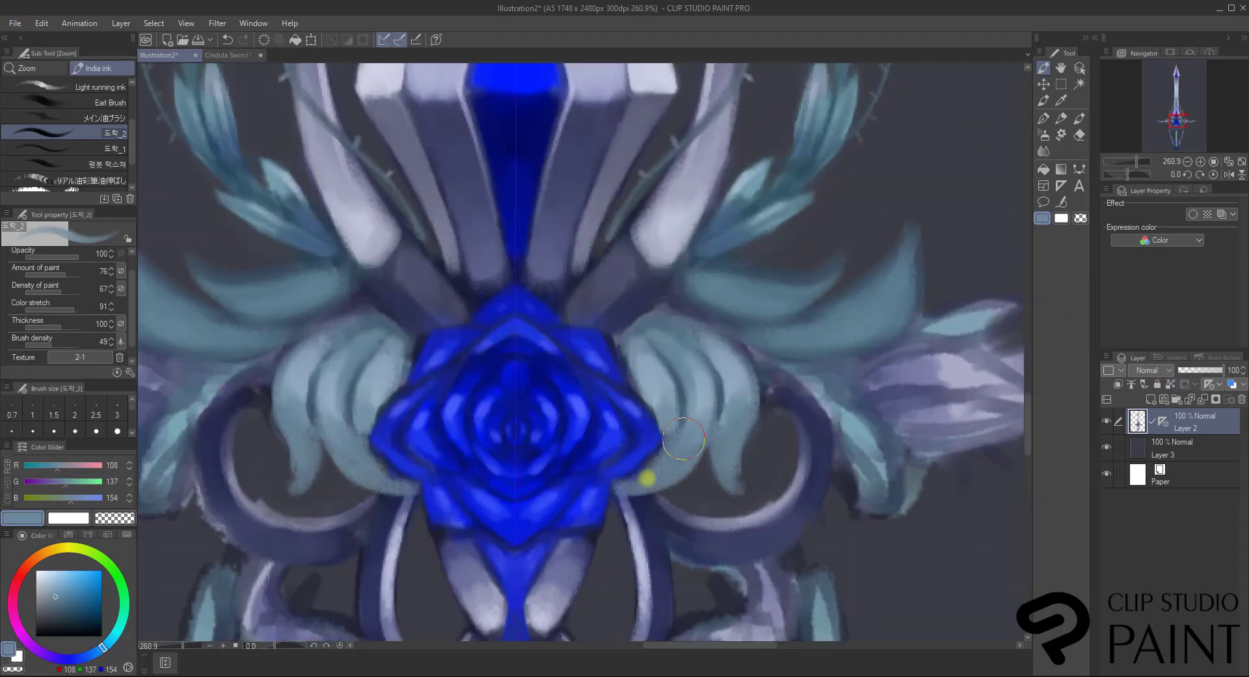
Refine the leaf clusters beside the rose with light teal ridges and darker grooves down to the curled tips.
drag(677, 368, 684, 430)
drag(686, 417, 736, 491)
drag(687, 449, 683, 396)
drag(738, 358, 739, 423)
drag(1137, 162, 1137, 161)
alt+click(826, 157)
mouse_move(667, 358)
mouse_down()
mouse_move(670, 433)
mouse_move(696, 436)
mouse_up()
mouse_move(732, 400)
mouse_down()
mouse_move(675, 320)
mouse_move(657, 426)
mouse_up()
alt+click(736, 453)
Draw thin teal tendrils looping from the stems across the rose with a reduced brush, undoing the first attempt.
mouse_move(609, 385)
mouse_down()
mouse_move(608, 325)
mouse_move(572, 439)
mouse_up()
scroll(570, 353, down, 2)
key(ctrl+z)
alt+click(747, 214)
key([)
key([)
alt+click(584, 448)
drag(566, 358, 579, 440)
Shade the large outer leaves with an enlarged brush and add lighter edges and fine veins.
key(])
key(])
key(])
alt+click(723, 235)
drag(673, 296, 775, 301)
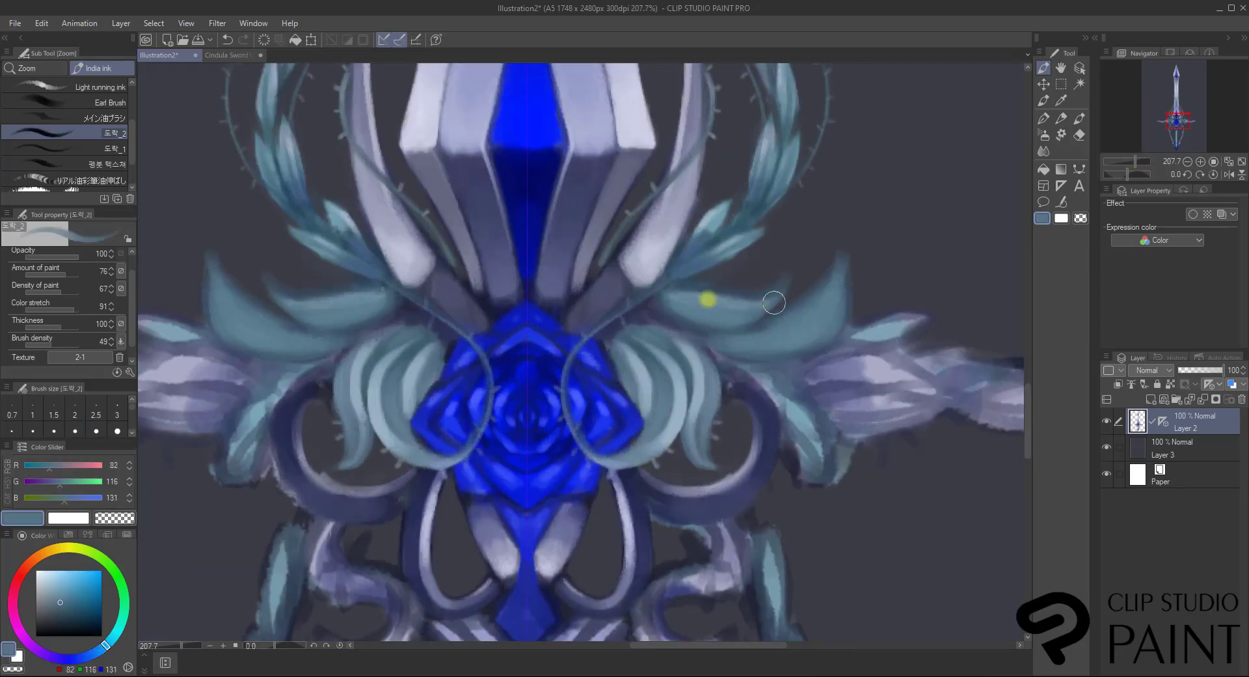
drag(730, 341, 841, 280)
alt+click(739, 333)
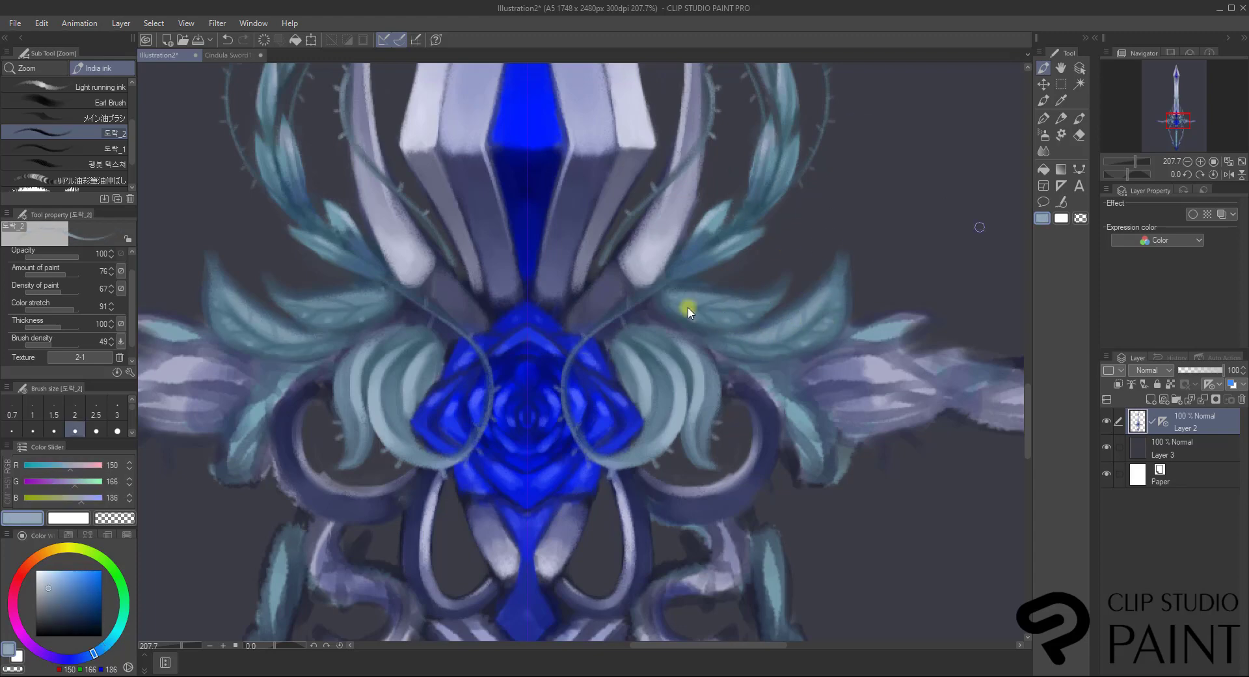
Refine the crossguard's twisted arms with colors sampled from the surrounding leaves and stems.
scroll(963, 374, up, 4)
drag(613, 175, 755, 286)
drag(1138, 162, 1125, 163)
drag(585, 448, 1018, 446)
click(1170, 384)
drag(520, 381, 694, 386)
alt+click(742, 306)
mouse_move(752, 258)
mouse_down()
mouse_move(688, 387)
mouse_move(748, 260)
mouse_up()
alt+click(689, 386)
Paint the side stems flanking the handle in smooth lavender and lock the sword layer's transparent pixels.
key(c)
drag(786, 200, 719, 389)
drag(726, 260, 677, 410)
click(1171, 385)
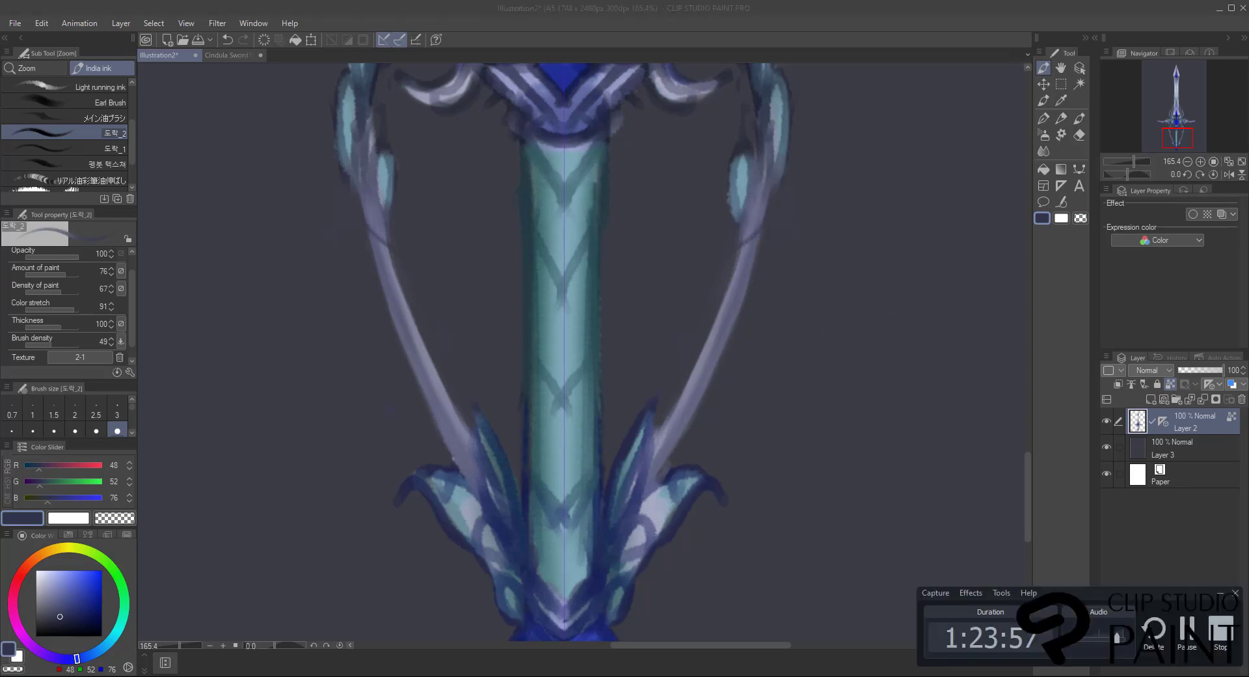
Add dark diagonal bands to the handle's side stems and draw thorny teal tendrils around them with transparent pixels unlocked.
drag(746, 292, 724, 303)
drag(1134, 162, 1133, 162)
mouse_move(1029, 521)
mouse_down()
mouse_move(1029, 437)
mouse_move(1028, 520)
mouse_up()
click(1171, 384)
alt+click(709, 163)
drag(708, 138, 671, 356)
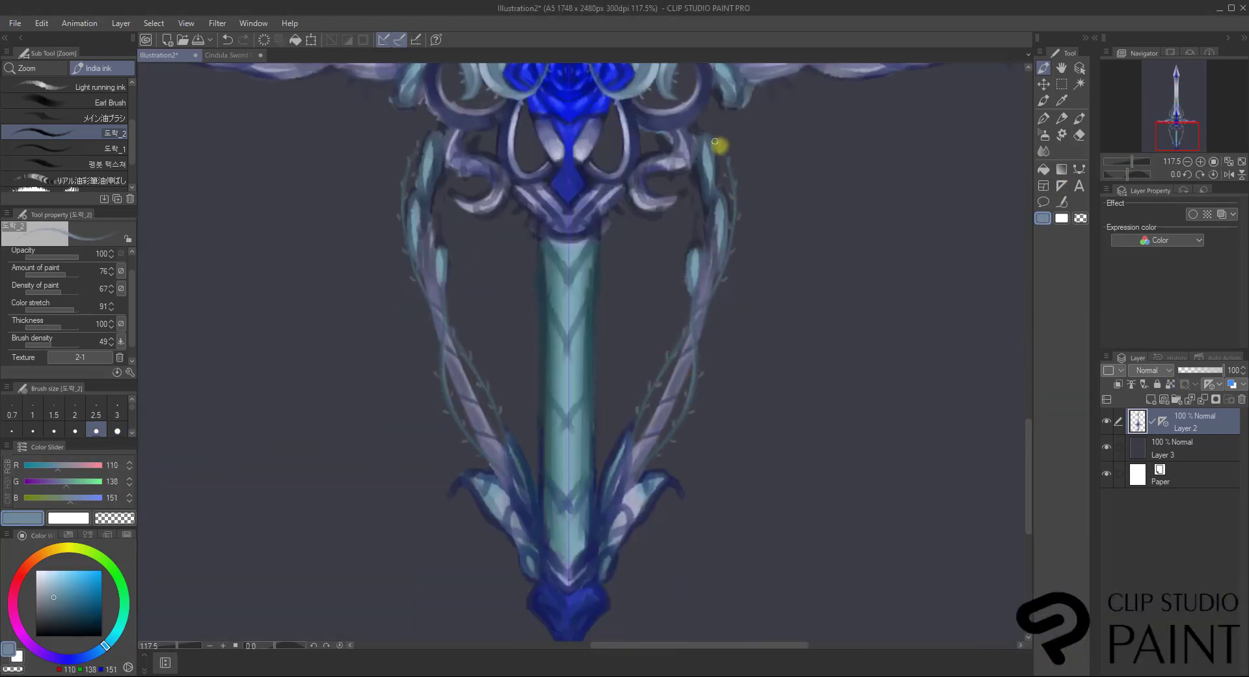
Blend the handle's lower section into smooth teal and define the pale chevron at its base with sampled tones.
alt+click(532, 566)
mouse_move(613, 458)
mouse_down()
mouse_move(602, 517)
mouse_move(615, 466)
mouse_up()
alt+click(621, 507)
alt+click(607, 539)
mouse_move(589, 558)
mouse_down()
mouse_move(563, 586)
mouse_move(552, 522)
mouse_move(577, 449)
mouse_move(553, 482)
mouse_up()
alt+click(563, 550)
alt+click(554, 505)
alt+click(564, 525)
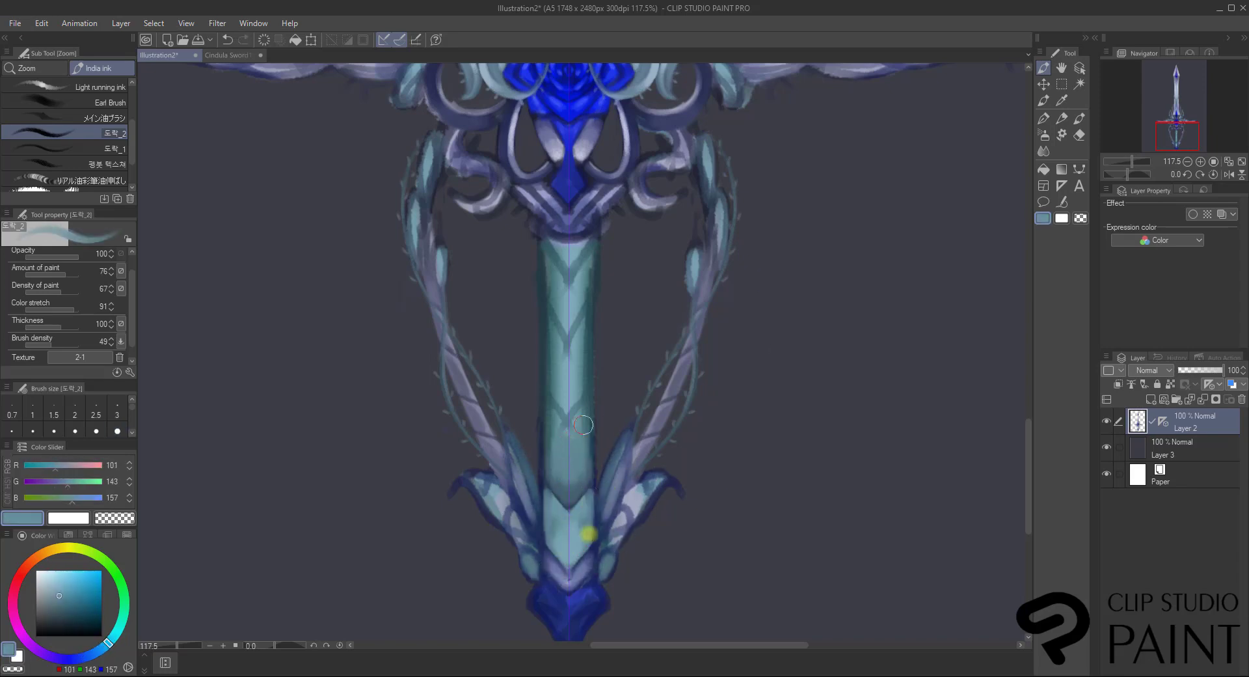
click(1190, 474)
click(1191, 424)
Darken the lower handle's edges and chevron outline with sampled dark blue and a smaller brush.
alt+click(593, 542)
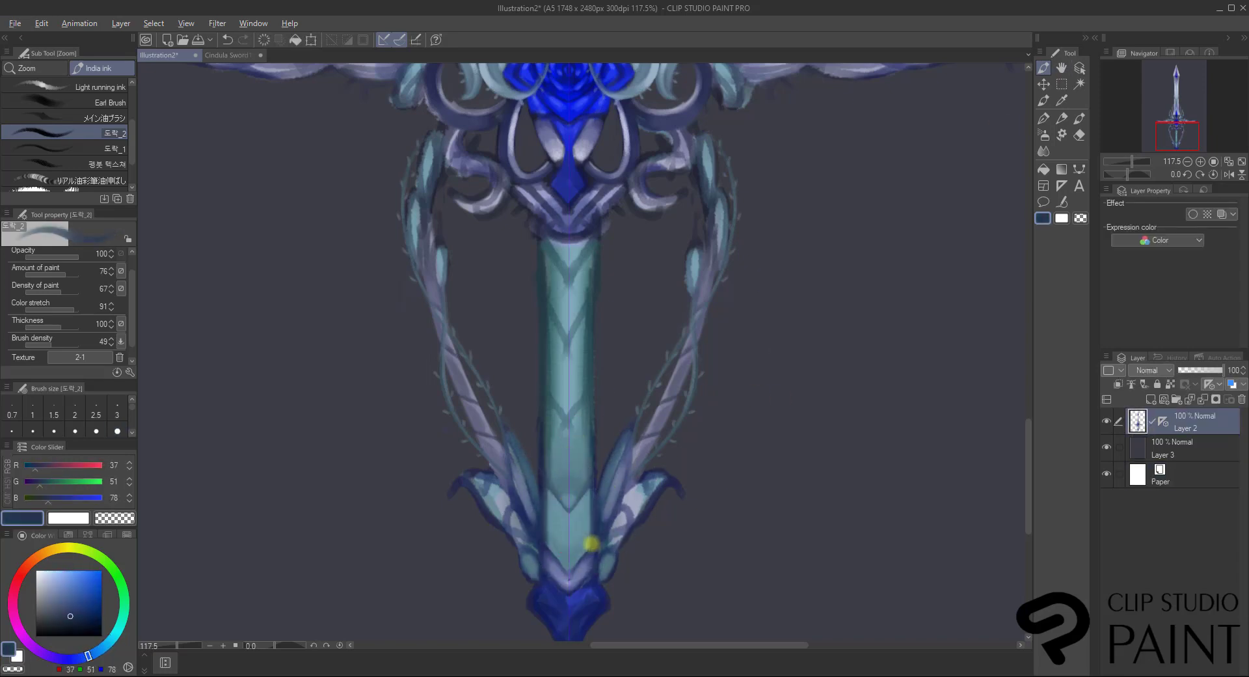
alt+click(593, 537)
drag(1132, 162, 1133, 162)
key(bracketleft)
key(bracketleft)
key(bracketleft)
key(c)
key(c)
alt+click(604, 479)
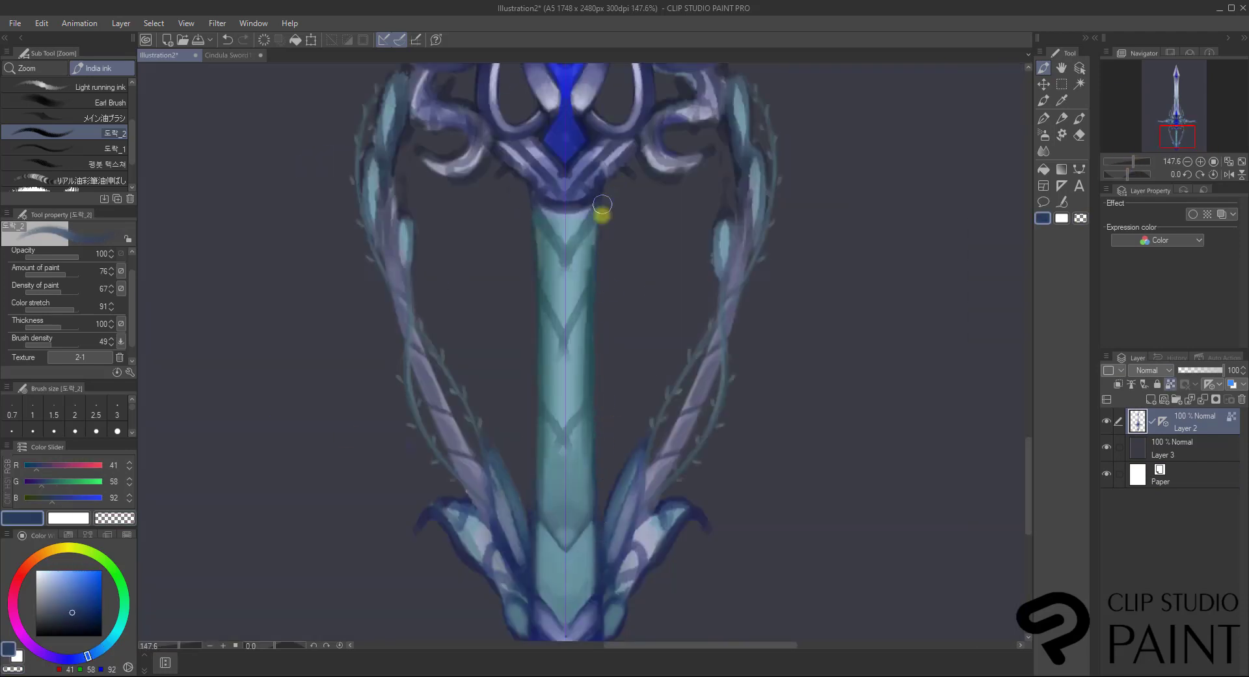
Repaint the chevron segments up the handle with blended teal fills and dark pointed lower edges.
alt+click(559, 464)
mouse_move(558, 456)
mouse_down()
mouse_move(553, 437)
mouse_move(572, 434)
mouse_up()
alt+click(575, 431)
drag(550, 390, 565, 420)
mouse_move(559, 313)
mouse_down()
mouse_move(534, 228)
mouse_move(573, 306)
mouse_move(552, 268)
mouse_up()
alt+click(548, 264)
alt+click(567, 351)
alt+click(570, 393)
alt+click(559, 205)
Retouch the handle's chevron tips and edges on Layer 2 with teal and dark blue sampled from the handle.
click(1184, 447)
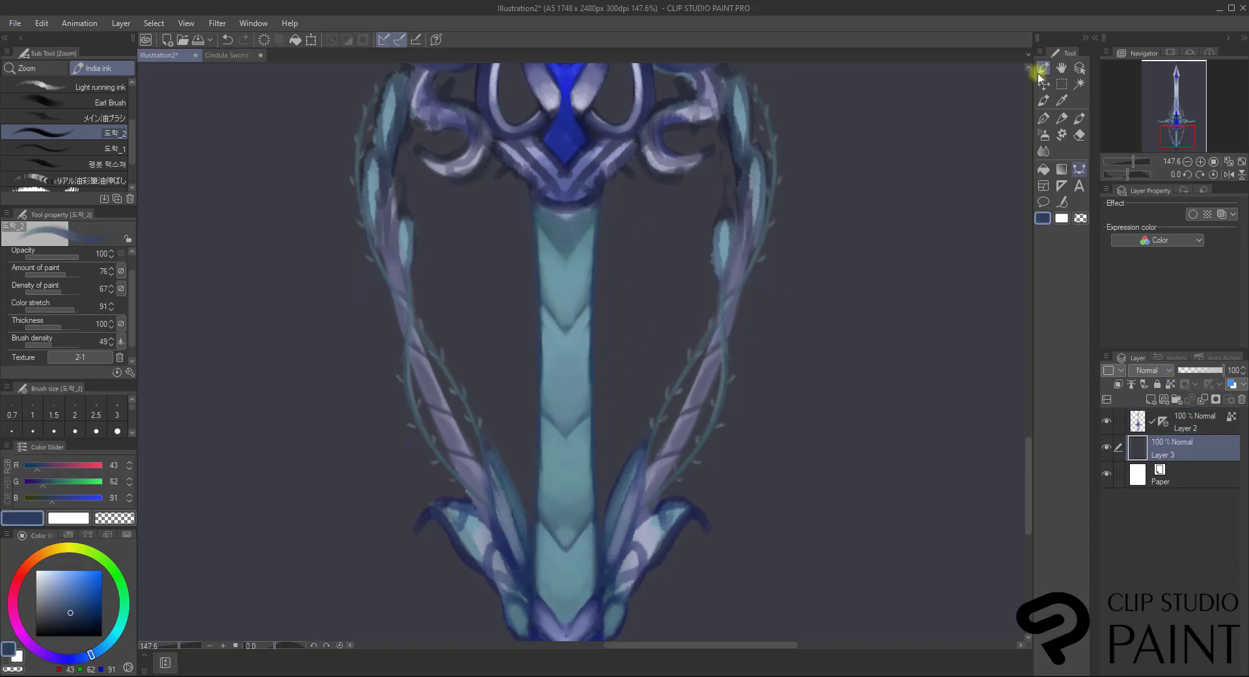
click(1185, 422)
click(97, 180)
click(98, 118)
alt+click(565, 318)
click(98, 133)
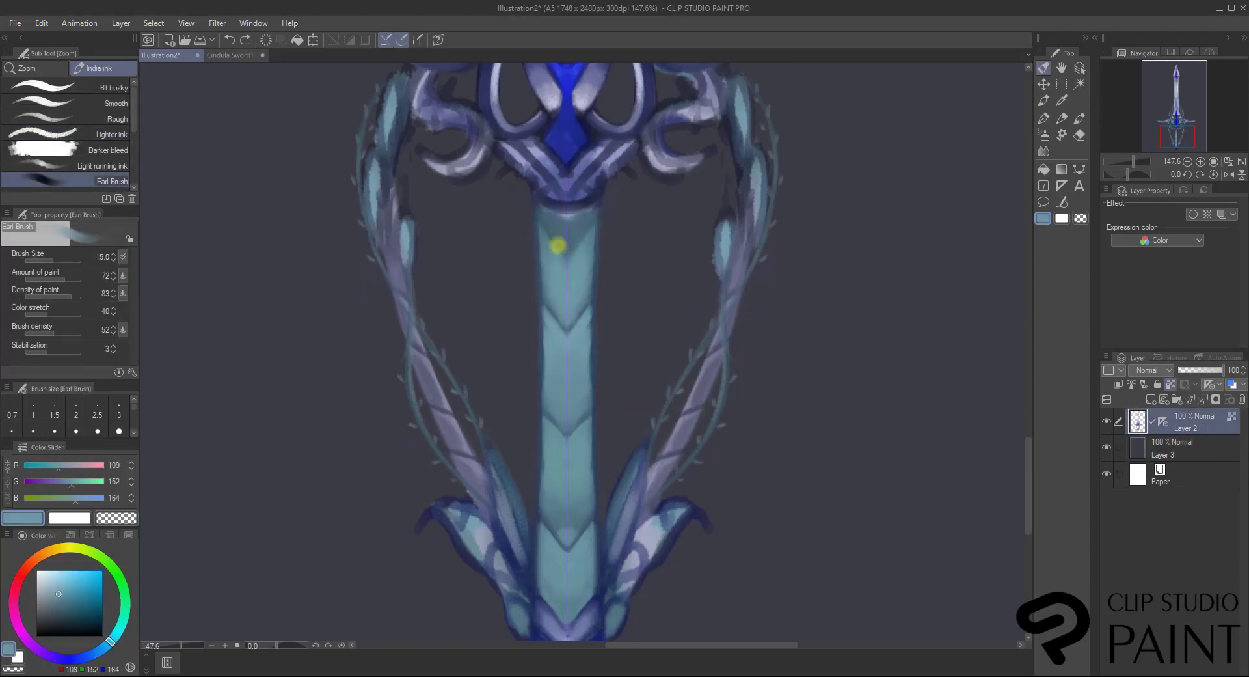
alt+click(593, 320)
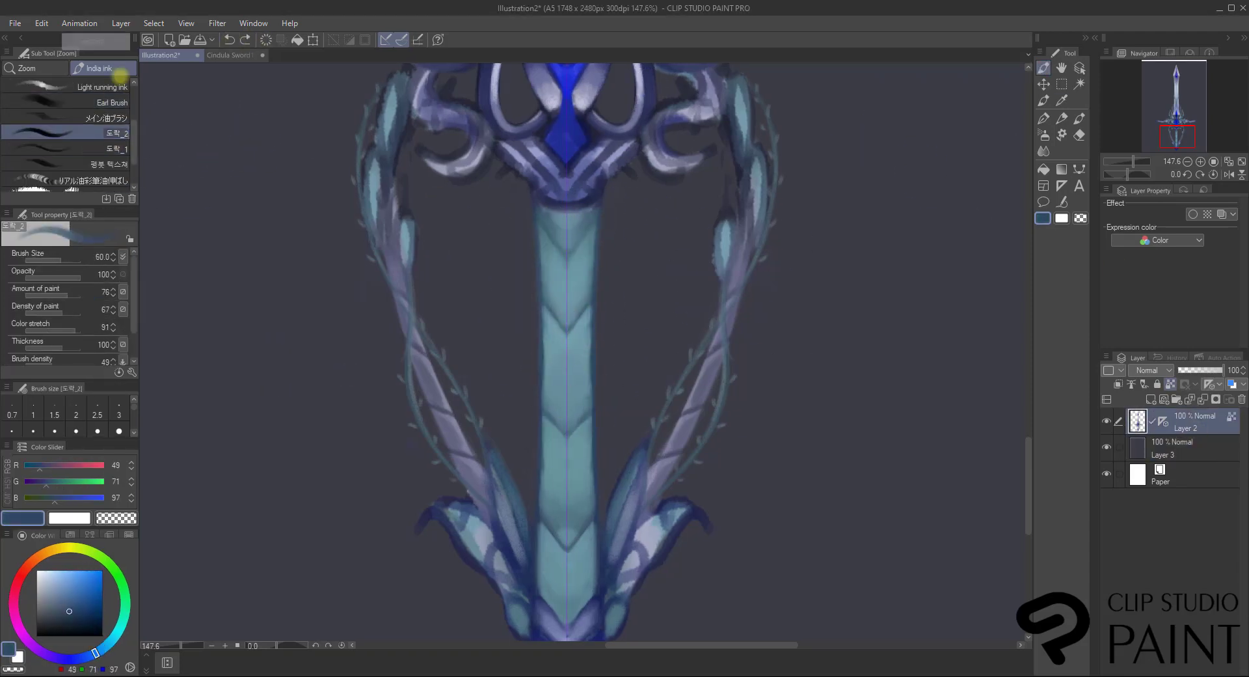
Move the 도락_2 brush out of India ink into its own group beside Watercolor brush.
drag(120, 76, 1062, 151)
click(1044, 100)
click(1062, 151)
drag(98, 184, 1043, 100)
Paint a sampled pale lavender highlight down the centre of the teal handle at brush size 25.
mouse_move(1134, 162)
mouse_down()
mouse_move(1122, 163)
mouse_move(1133, 162)
mouse_up()
alt+click(602, 195)
drag(570, 286, 571, 381)
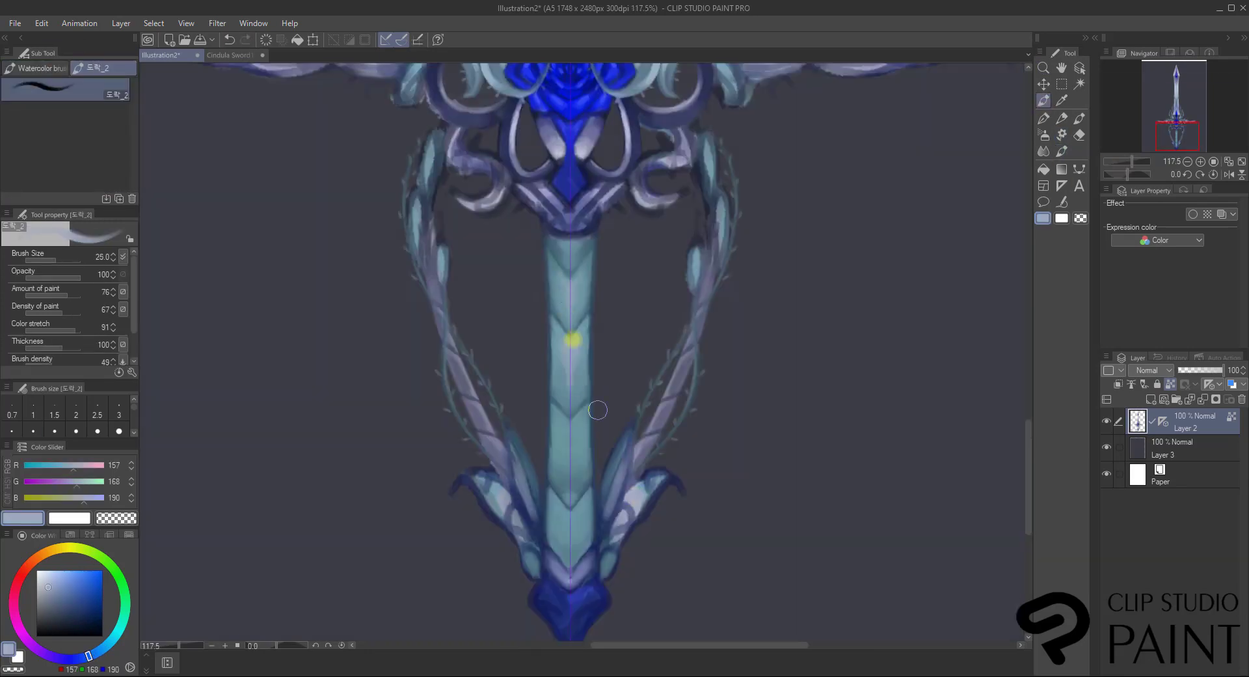
drag(573, 340, 570, 527)
Blend the V-shaped collar above the handle with sampled lavender and blue-violet tones.
drag(1133, 161, 1136, 161)
alt+click(553, 460)
mouse_move(553, 461)
mouse_down()
mouse_move(586, 485)
mouse_move(562, 439)
mouse_up()
alt+click(573, 465)
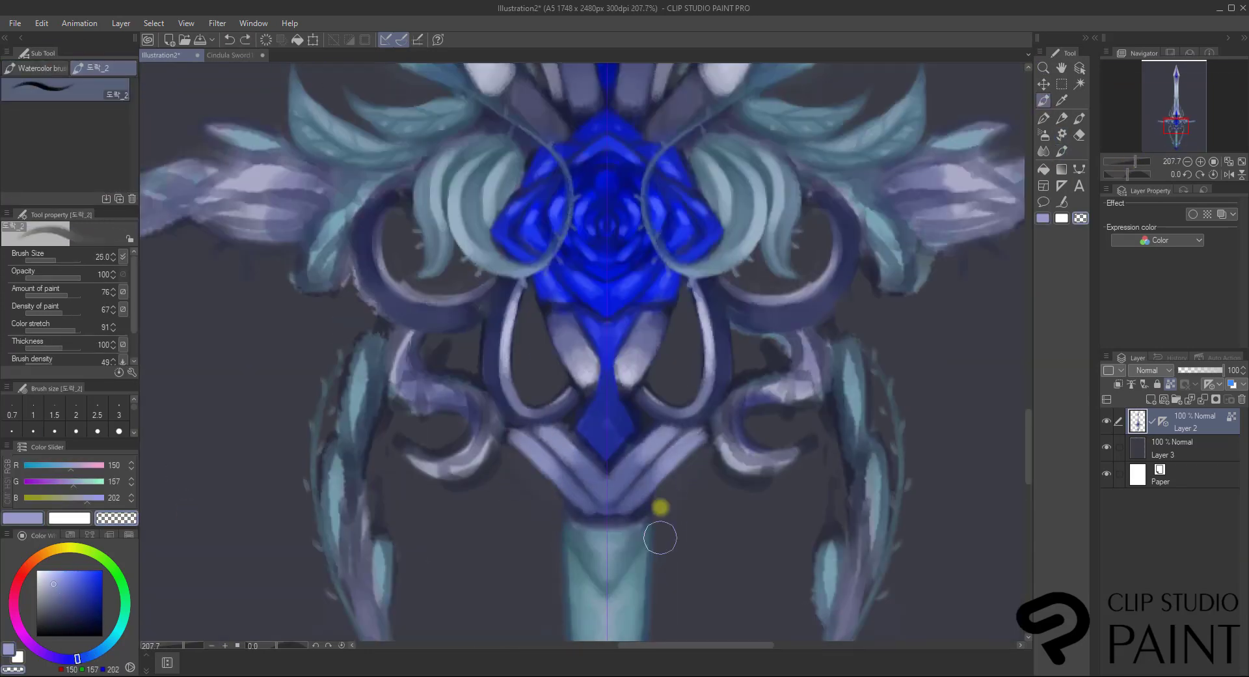
alt+click(640, 371)
drag(670, 432, 651, 449)
Brighten the lower facets of the blue diamond gem above the collar with a sampled blue and smaller brush.
key(bracketleft)
key(bracketleft)
key(bracketleft)
alt+click(615, 340)
drag(615, 391, 598, 412)
alt+click(558, 434)
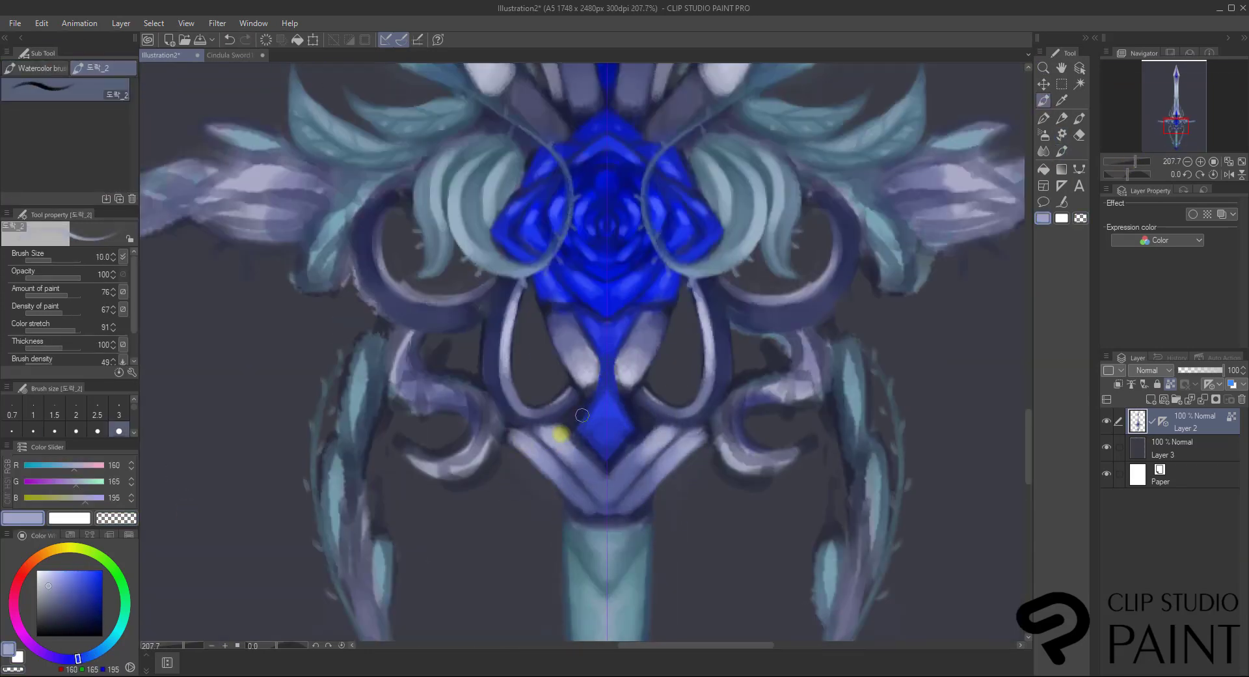
key(bracketleft)
key(bracketleft)
Define the lavender loops below the rose with darker contour strokes using sampled dark blue at brush size 8.
drag(1028, 423, 1028, 381)
drag(1136, 161, 1133, 162)
click(1179, 137)
alt+click(693, 336)
key(bracketleft)
key(bracketleft)
scroll(662, 400, up, 2)
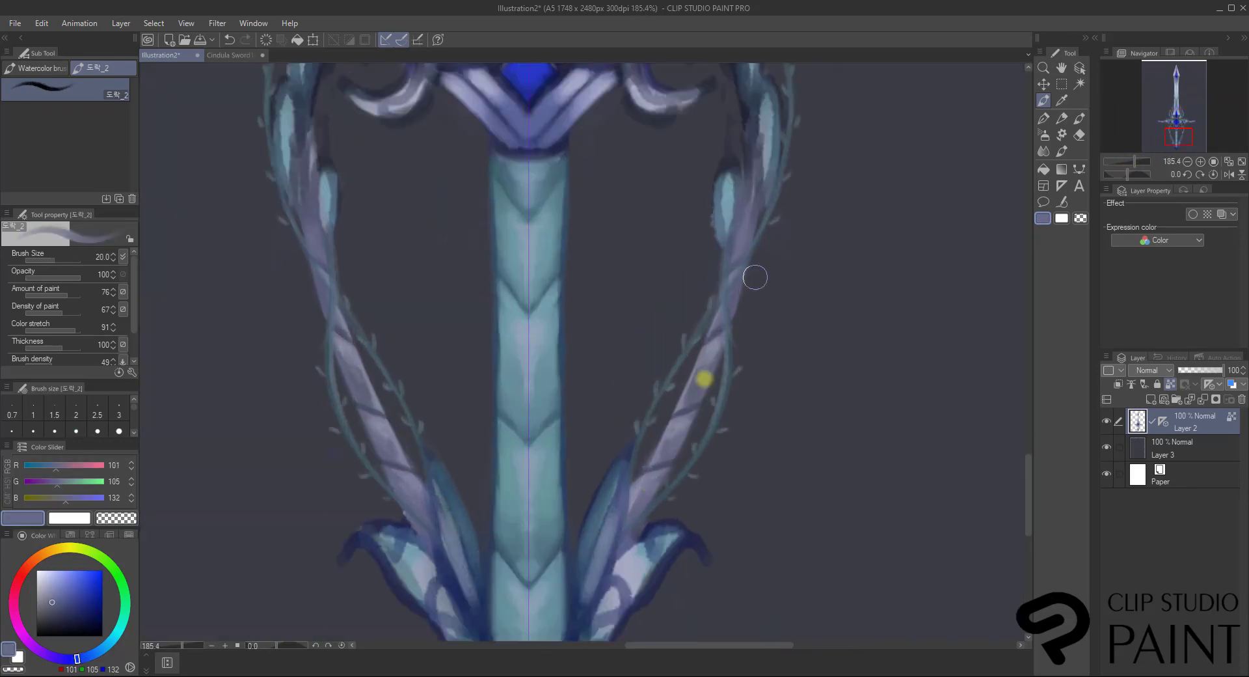
scroll(724, 324, up, 6)
alt+click(744, 363)
key(bracketright)
key(bracketright)
alt+click(629, 445)
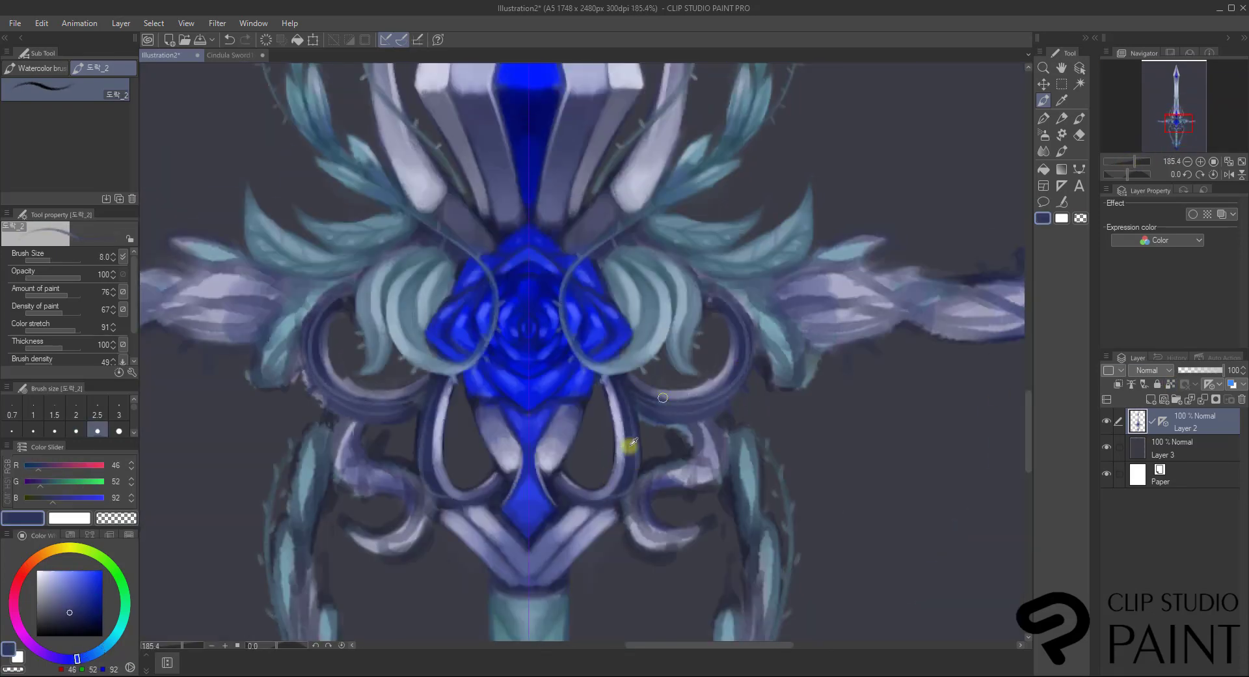
Repaint the curled scrolls under the crossguard as smooth lavender S-curves and clean their edges with the transparent color.
drag(710, 482, 670, 490)
alt+click(695, 470)
key(bracketleft)
key(bracketleft)
key(bracketleft)
key(bracketleft)
drag(699, 436, 683, 537)
click(117, 518)
drag(358, 547, 423, 550)
drag(373, 437, 406, 460)
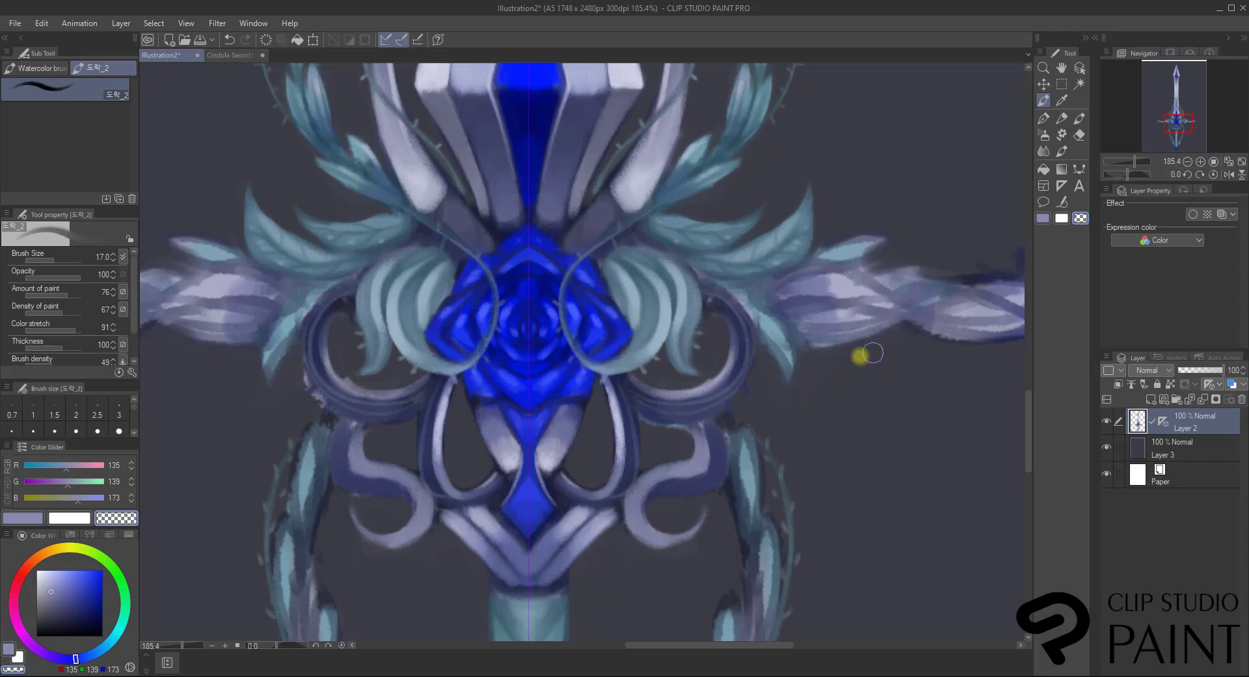
Draw thin spiral tendrils around the crossguard loops and beside the collar with sampled pale blue at brush size 5.
alt+click(724, 280)
key(bracketleft)
key(bracketleft)
key(bracketleft)
key(bracketleft)
key(bracketleft)
key(bracketleft)
key(bracketleft)
drag(678, 399, 719, 357)
drag(680, 389, 780, 408)
drag(612, 528, 655, 579)
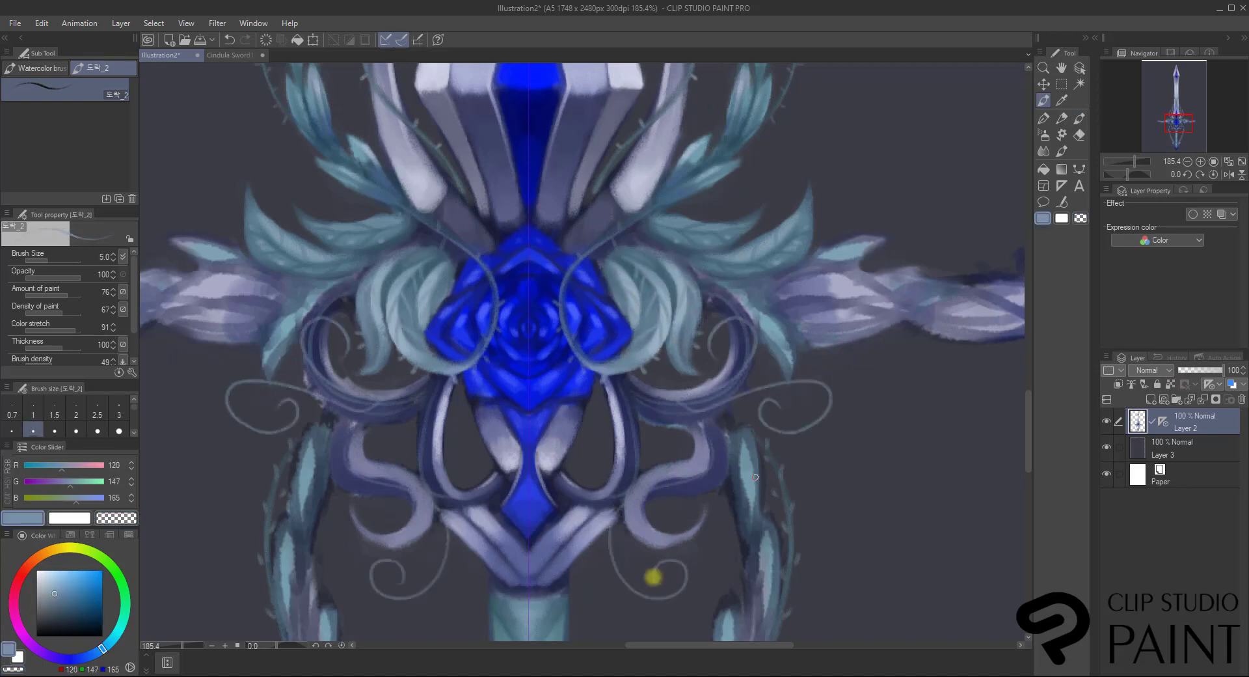
Shade the S-shaped scrolls below the crossguard with sampled dark blue, leaving pale lavender highlights along the curves.
alt+click(683, 465)
key(bracketright)
key(bracketright)
key(bracketright)
key(bracketright)
key(bracketright)
key(bracketright)
key(bracketright)
key(bracketright)
key(bracketright)
key(bracketright)
key(bracketright)
mouse_move(727, 371)
mouse_down()
mouse_move(697, 446)
mouse_move(706, 512)
mouse_up()
alt+click(721, 449)
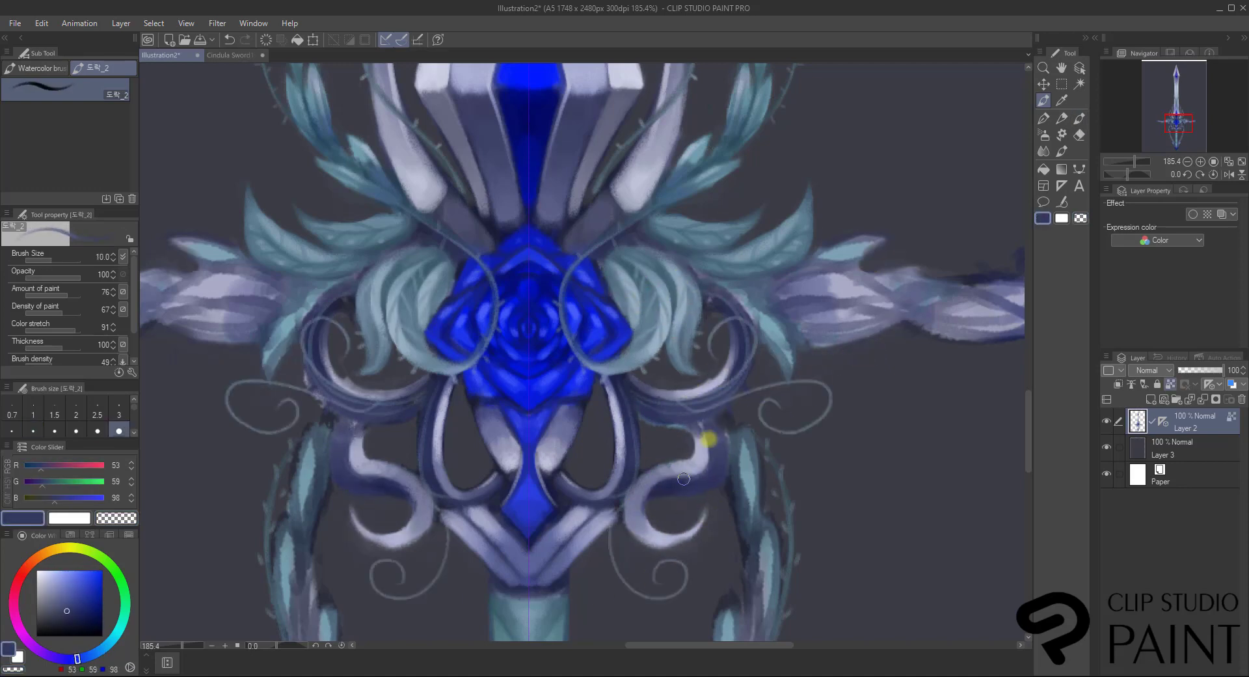
Undo the last scroll stroke and tint the scrolls' outer edges with sampled teal using a larger brush.
key(ctrl+z)
drag(729, 469, 737, 469)
key(bracketright)
key(bracketright)
key(bracketright)
key(bracketright)
key(bracketright)
key(bracketright)
key(bracketright)
alt+click(728, 445)
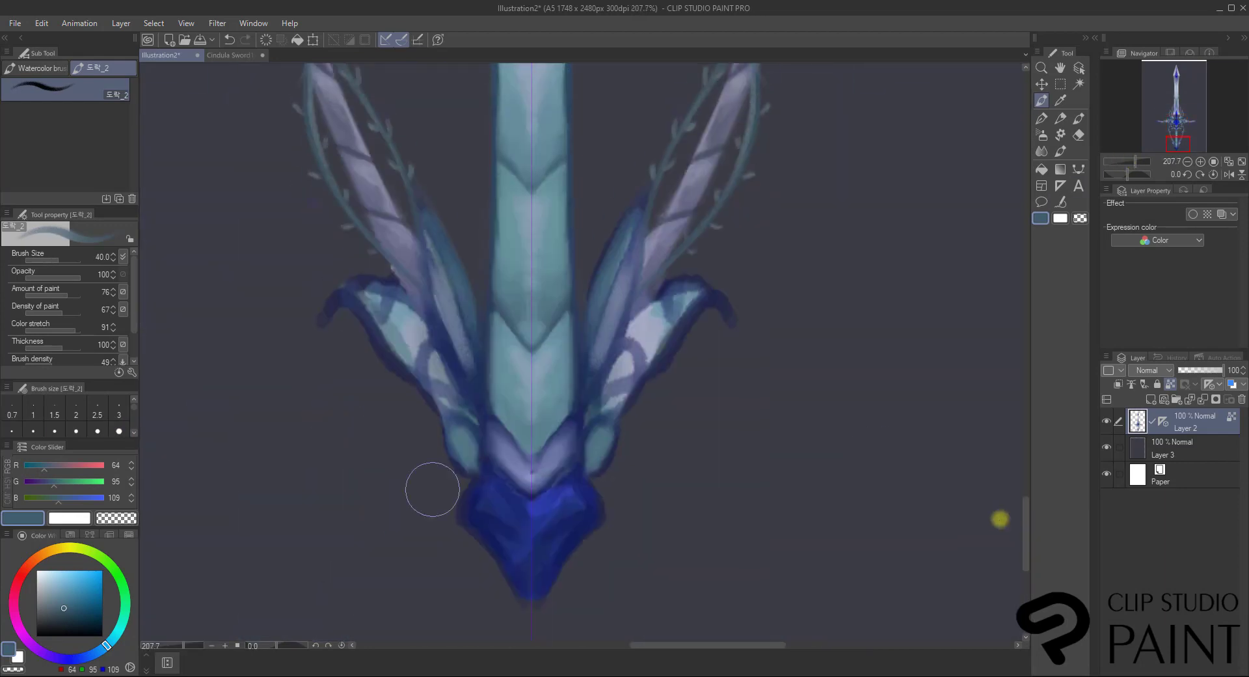
Reshape the curled leaves at the handle's base into long pointed leaves and blend them with sampled blue-teal tones.
drag(602, 417, 748, 266)
key(bracketleft)
alt+click(610, 460)
mouse_move(624, 353)
mouse_down()
mouse_move(652, 295)
mouse_move(630, 338)
mouse_move(617, 284)
mouse_up()
key(bracketleft)
key(bracketleft)
key(bracketleft)
key(bracketleft)
alt+click(641, 286)
alt+click(616, 325)
Sharpen the blue pommel into a pointed gem with crisp facets using sampled light and dark blues.
key(bracketright)
key(bracketright)
alt+click(527, 473)
drag(527, 473, 546, 491)
alt+click(525, 563)
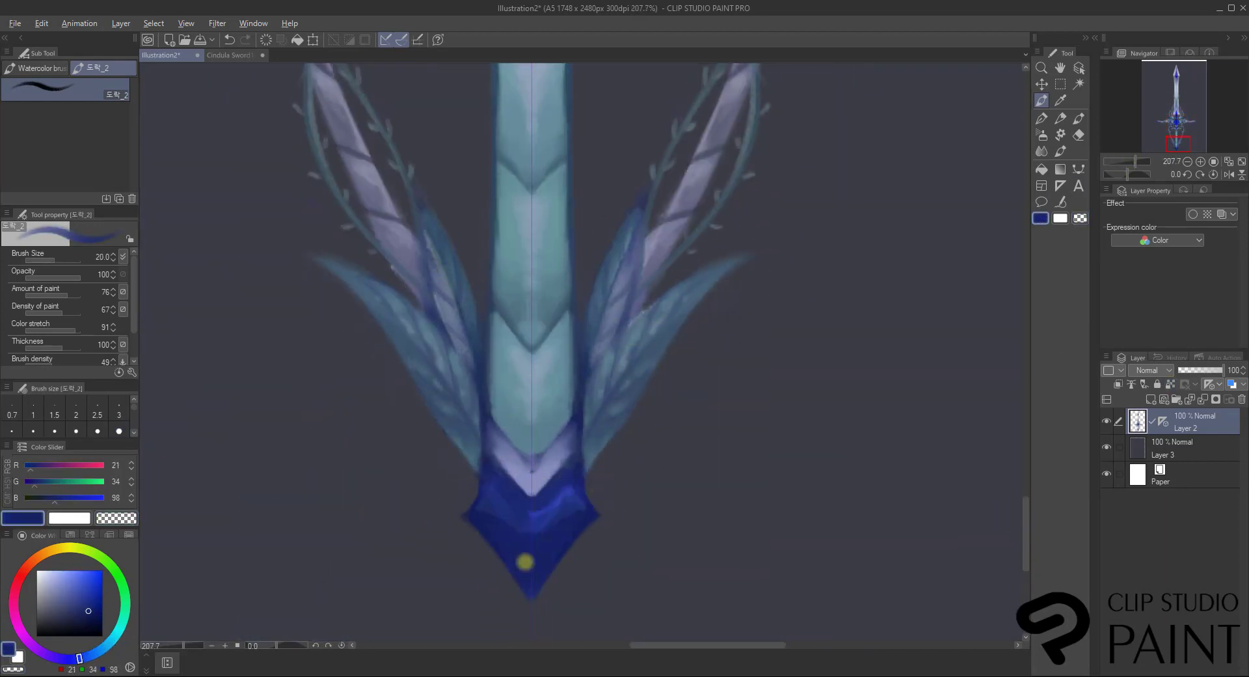
alt+click(532, 521)
drag(495, 520, 532, 572)
Add light blue highlights along the upper edges of the long leaves beside the pommel.
drag(647, 410, 668, 406)
key(bracketright)
key(bracketright)
key(bracketright)
key(bracketright)
alt+click(553, 345)
mouse_move(767, 255)
mouse_down()
mouse_move(658, 406)
mouse_move(709, 308)
mouse_up()
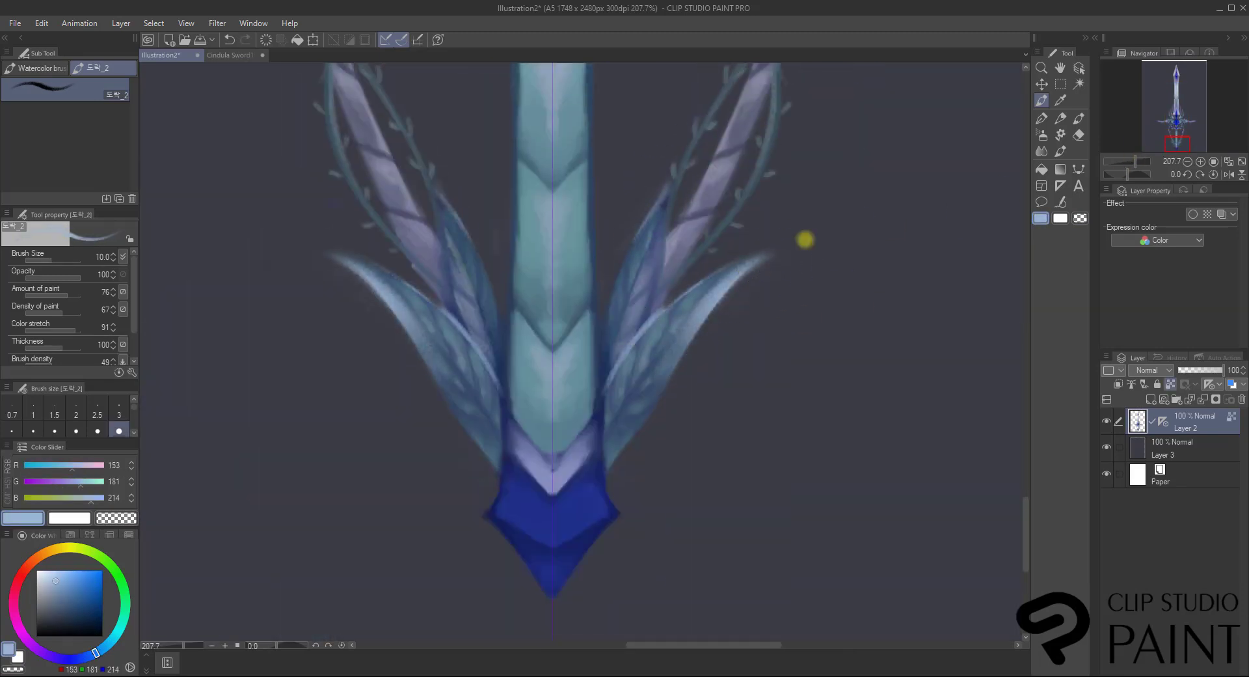
Repaint the leaves on the upper side stems as separate pointed teal shapes and darken the stem around them.
mouse_move(807, 241)
mouse_down()
mouse_move(787, 396)
mouse_move(779, 104)
mouse_up()
scroll(787, 396, up, 1)
key(bracketleft)
key(bracketleft)
key(bracketleft)
key(bracketleft)
key(bracketleft)
key(bracketleft)
drag(720, 446, 708, 507)
drag(771, 250, 758, 436)
alt+click(746, 432)
drag(735, 156, 739, 306)
alt+click(711, 232)
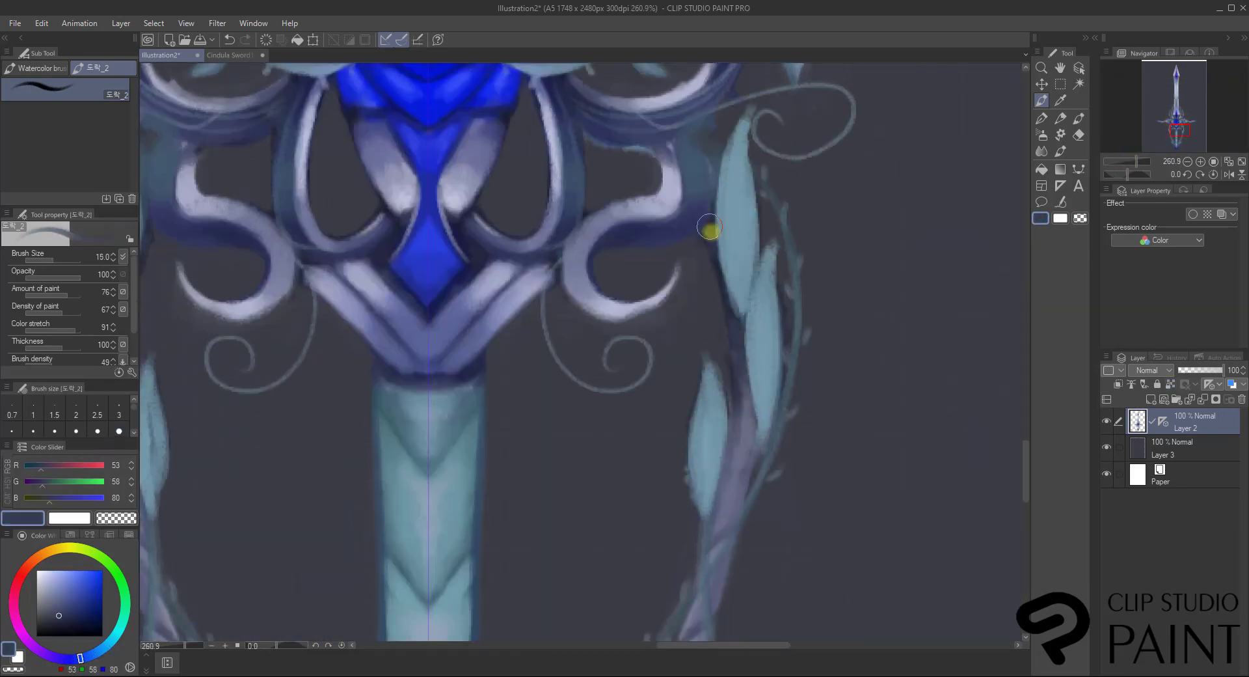
Clean the side stem's outline with the transparent color and draw fine dark veins on its leaves.
key(c)
drag(723, 573, 732, 78)
drag(588, 97, 429, 586)
mouse_move(595, 195)
mouse_down()
mouse_move(617, 435)
mouse_move(573, 520)
mouse_up()
key(bracketleft)
key(bracketleft)
drag(598, 370, 609, 414)
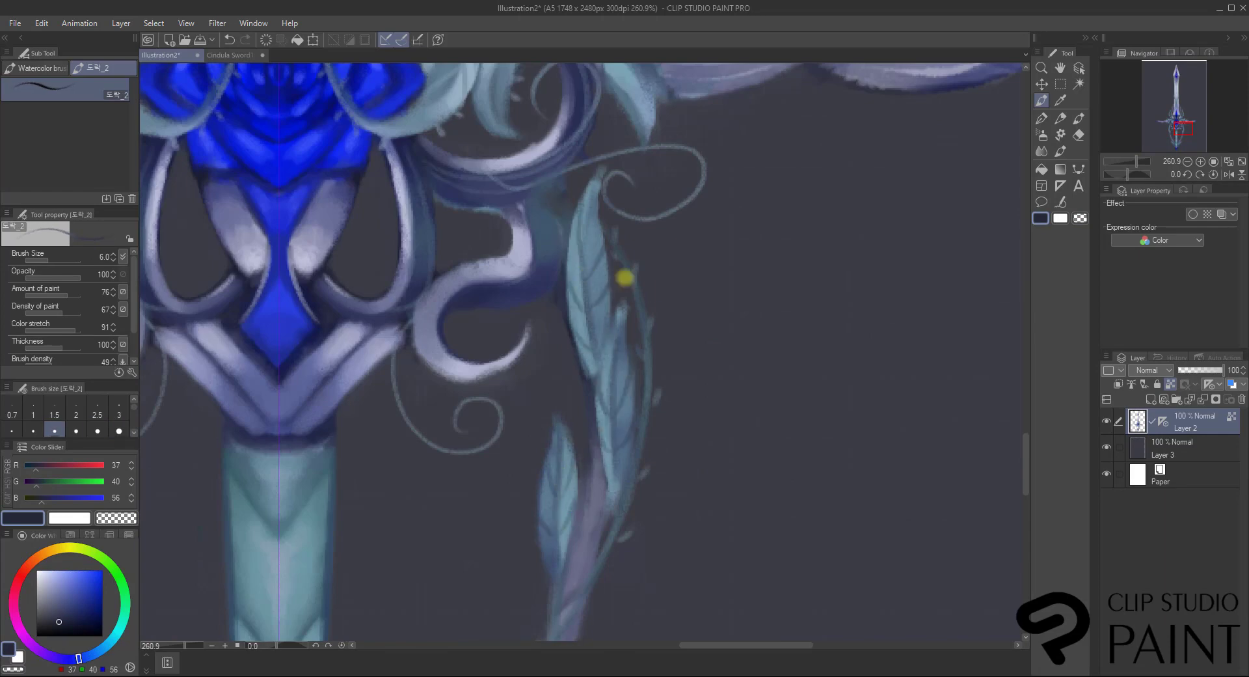
Blend soft light and shadow into the veined side-stem leaves with a larger brush and a sampled color.
alt+click(650, 290)
key(bracketright)
key(bracketright)
key(bracketright)
key(bracketright)
mouse_move(592, 205)
mouse_down()
mouse_move(650, 290)
mouse_move(630, 364)
mouse_up()
drag(651, 423, 674, 501)
drag(696, 553, 697, 391)
Refine the tip of the uppermost side-stem leaf with sampled dark blue-gray at brush size 7.
scroll(613, 376, down, 1)
alt+click(615, 218)
key(bracketleft)
key(bracketleft)
key(bracketleft)
key(bracketleft)
key(bracketleft)
key(bracketleft)
drag(615, 214, 650, 134)
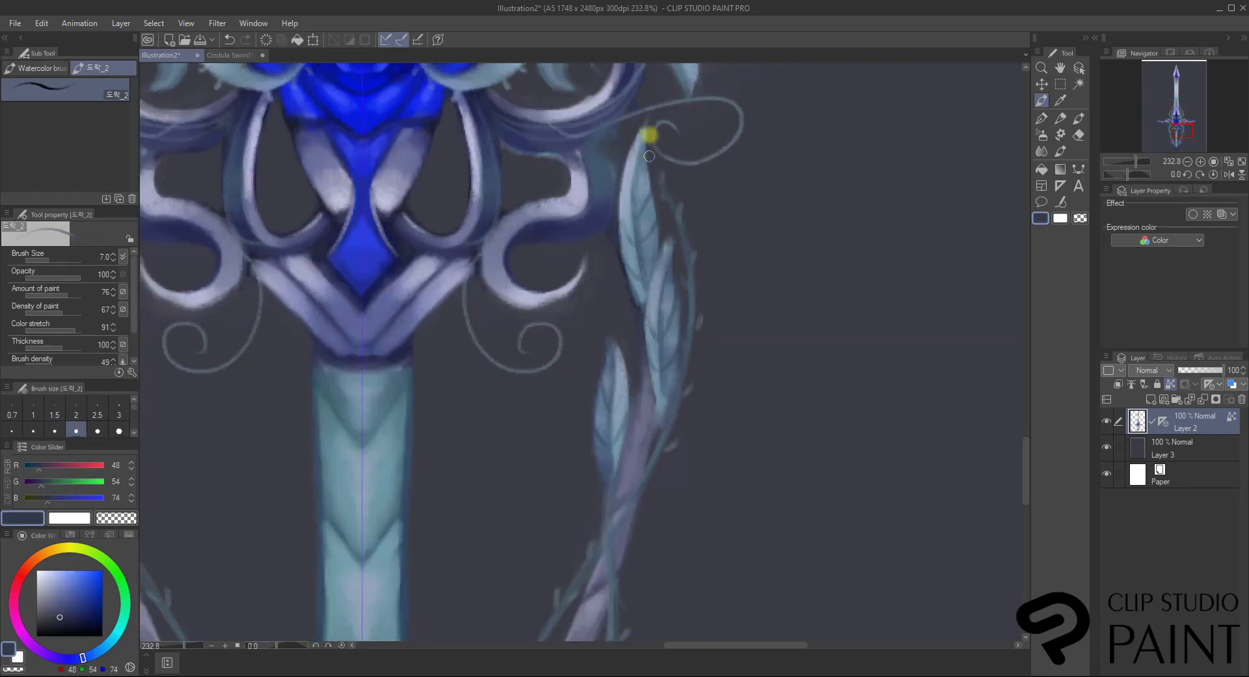
Clean the side stem's outline with the transparent color and shade the segmented handle's edge with sampled teal at brush size 15.
key(c)
drag(599, 628, 789, 262)
drag(597, 112, 597, 438)
drag(533, 625, 534, 261)
alt+click(512, 398)
drag(511, 410, 516, 140)
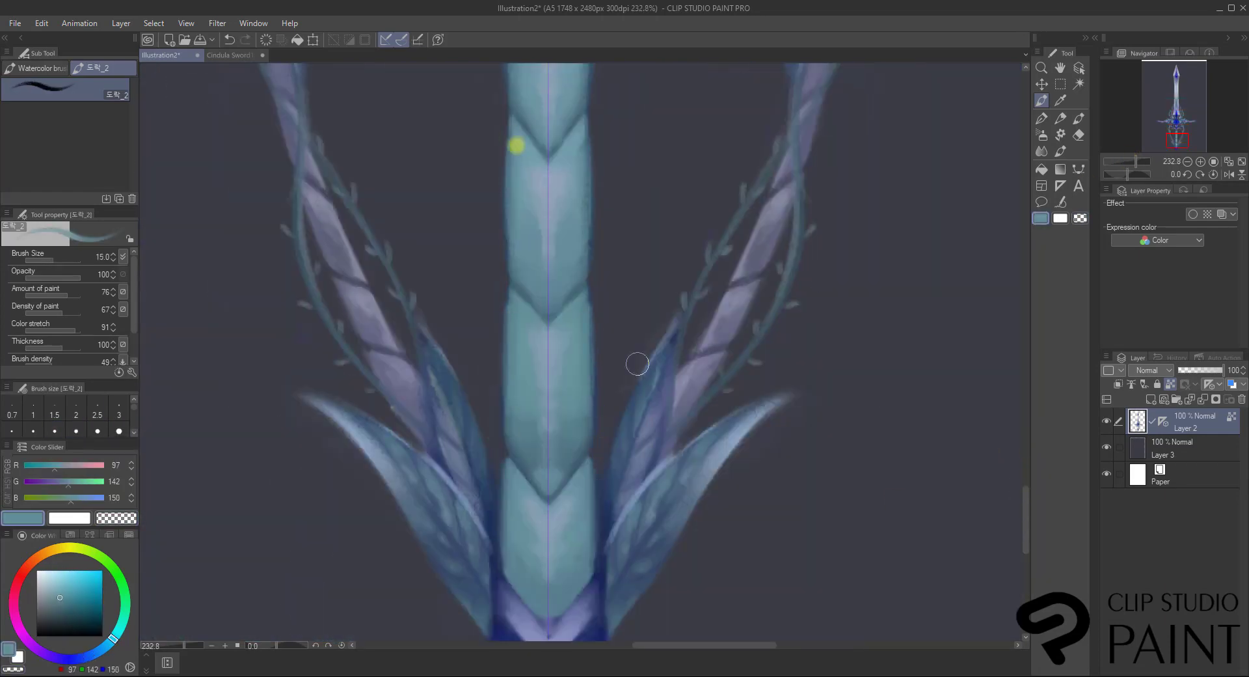
Blend the blue pommel's facets with sampled dark blues and a larger brush, and save the illustration.
alt+click(638, 215)
mouse_move(1026, 519)
mouse_down()
mouse_move(1025, 349)
mouse_move(1027, 547)
mouse_up()
alt+click(549, 315)
key(bracketright)
key(bracketright)
key(bracketright)
key(bracketright)
key(bracketright)
key(bracketright)
alt+click(513, 433)
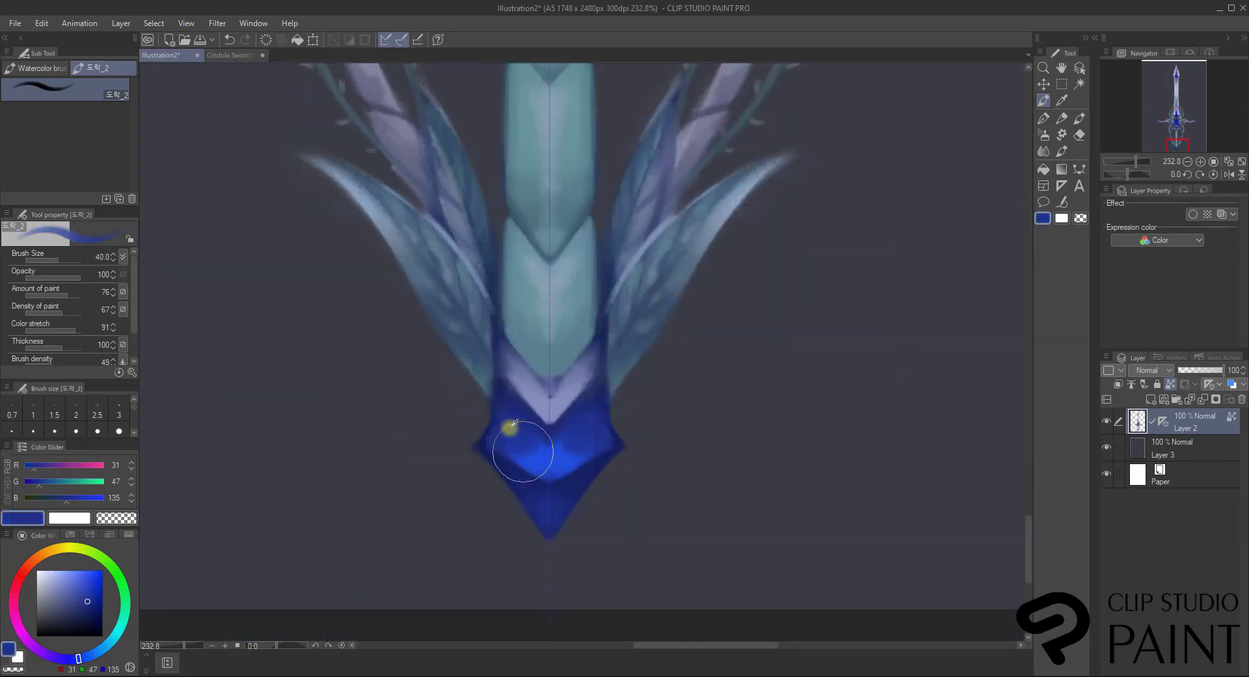
key(bracketleft)
key(bracketleft)
key(bracketleft)
click(1165, 96)
mouse_move(1136, 161)
mouse_down()
mouse_move(1120, 161)
mouse_move(1131, 162)
mouse_up()
key(ctrl+minus)
key(ctrl+minus)
key(ctrl+s)
Unlock the layer's transparent pixels and repaint the twisted crossguard arm as long curving strands in sampled lavender at brush size 30.
click(1190, 119)
double_click(1188, 174)
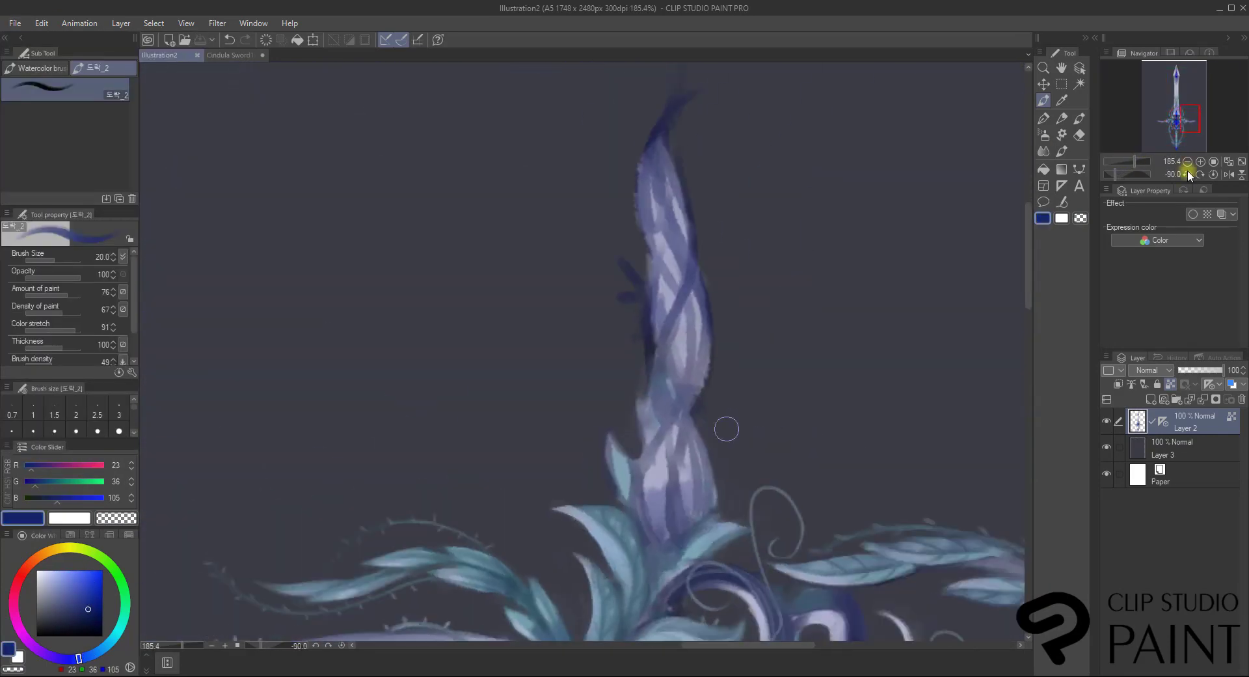
alt+click(670, 481)
drag(664, 475, 730, 362)
click(1170, 383)
alt+click(652, 412)
alt+click(678, 373)
drag(653, 423, 691, 314)
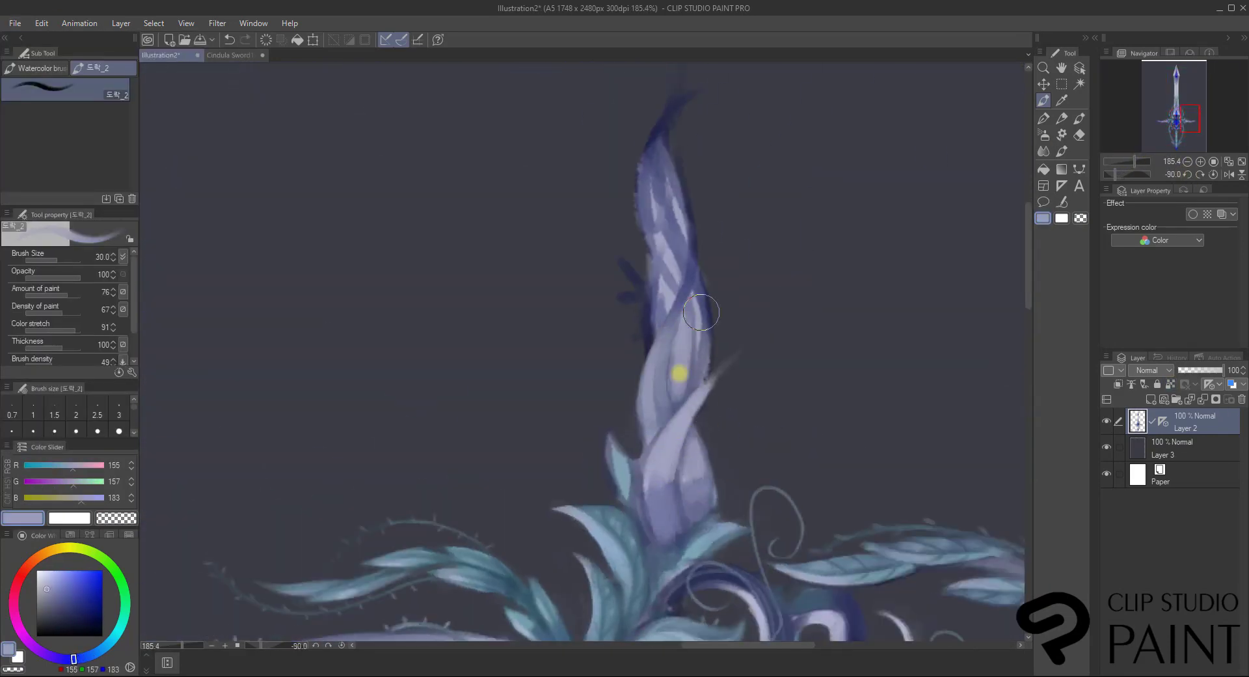
drag(676, 364, 734, 65)
scroll(673, 329, up, 2)
drag(641, 524, 670, 417)
Refine the crossguard arm's outer strands with a smaller brush and trim their outlines with the transparent color at size 12.
key(bracketleft)
key(bracketleft)
key(bracketleft)
key(bracketleft)
key(bracketleft)
drag(656, 286, 719, 161)
alt+click(679, 274)
alt+click(385, 299)
drag(680, 250, 691, 322)
drag(634, 365, 645, 420)
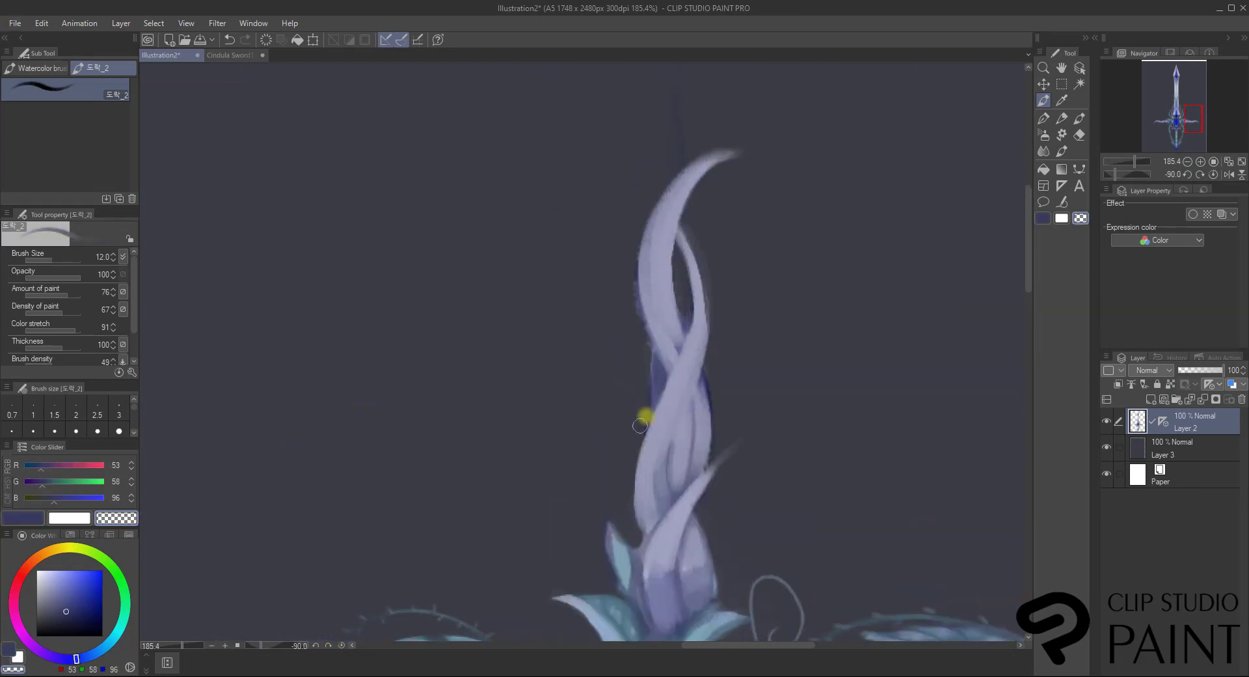
Paint a darker pointed strand behind the crossguard arm's twist and tidy the strands' outlines with the transparent color.
key(bracketright)
key(bracketright)
key(bracketright)
key(bracketright)
key(bracketright)
key(bracketright)
key(bracketright)
key(bracketright)
alt+click(659, 373)
drag(698, 315, 730, 237)
alt+click(683, 307)
drag(683, 341, 655, 430)
alt+click(681, 376)
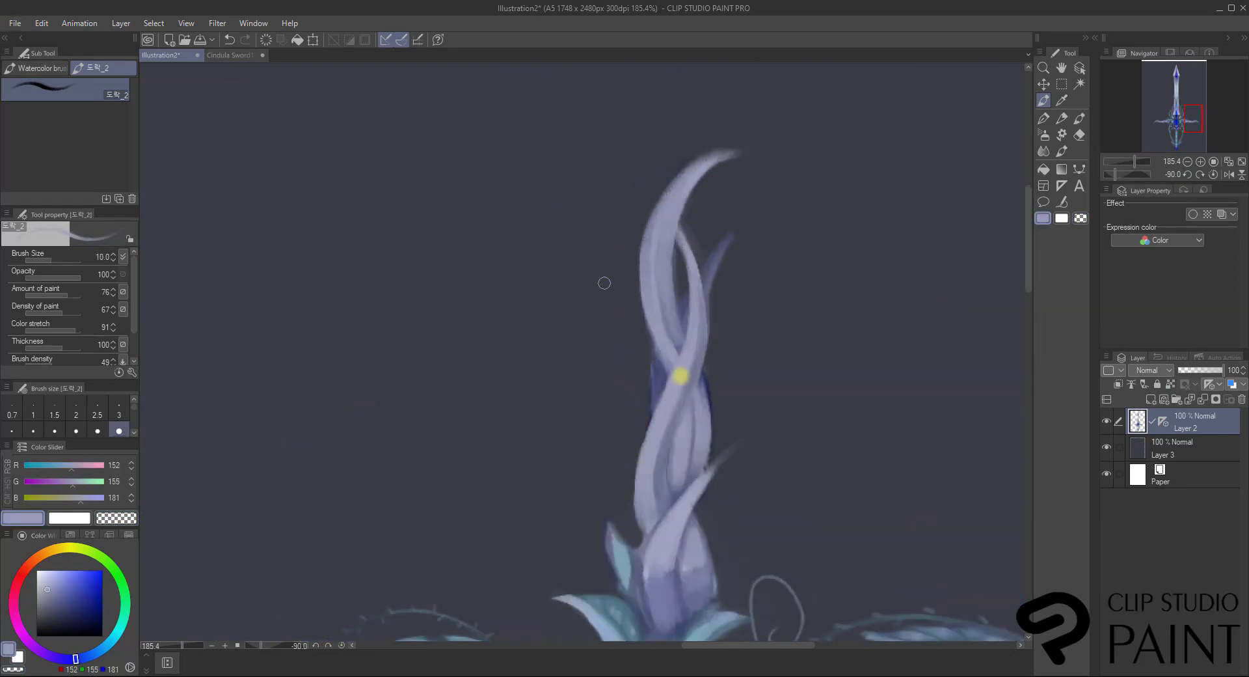
key(c)
drag(647, 193, 730, 245)
Lock the transparent pixels and lighten the crossguard arm's outer strands with pale tones and a larger brush.
alt+click(670, 586)
click(1170, 384)
click(112, 640)
click(55, 573)
key(bracketright)
key(bracketright)
alt+click(674, 195)
mouse_move(709, 160)
mouse_down()
mouse_move(647, 229)
mouse_move(677, 339)
mouse_up()
Blend light and shadow into the crossguard arm's inner strands near the leaves with sampled lavender and a smaller brush.
alt+click(672, 398)
key(bracketleft)
key(bracketleft)
drag(653, 442, 641, 518)
scroll(756, 283, down, 3)
drag(706, 325, 651, 423)
Extend the small leaf at the crossguard arm's base into a pointed teal leaf and refine it with sampled blue-gray.
alt+click(680, 498)
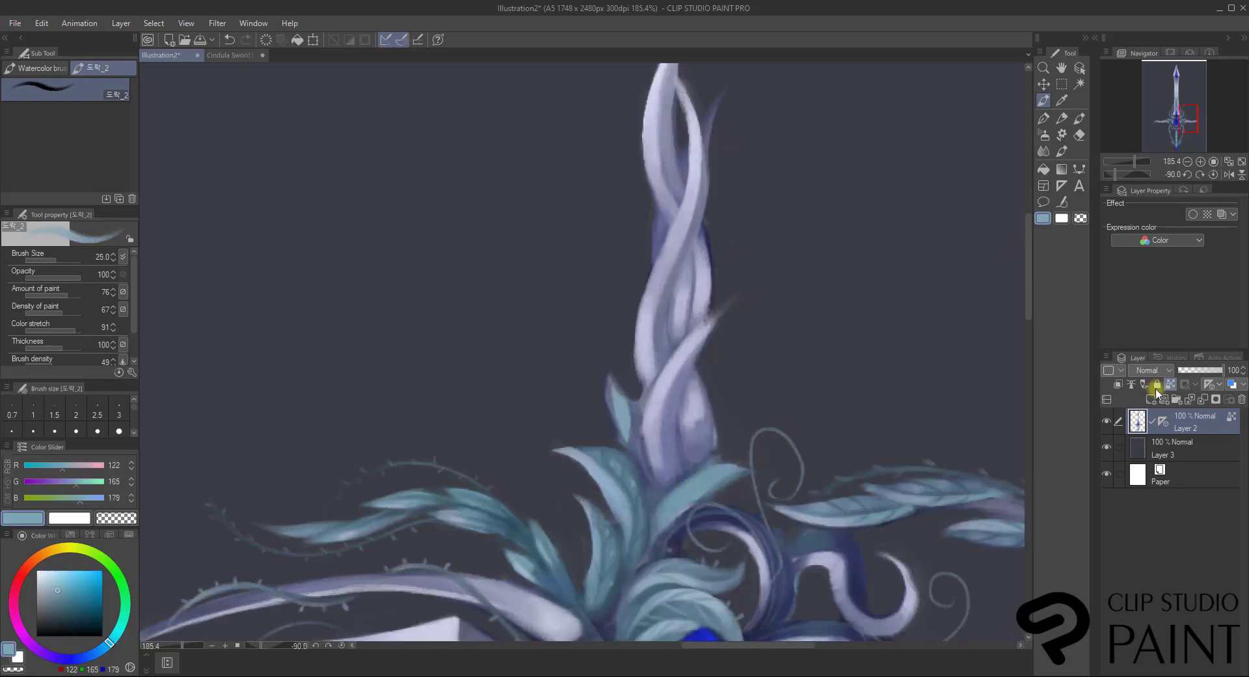
key(bracketleft)
key(bracketleft)
alt+click(680, 477)
key(bracketright)
key(bracketright)
alt+click(587, 461)
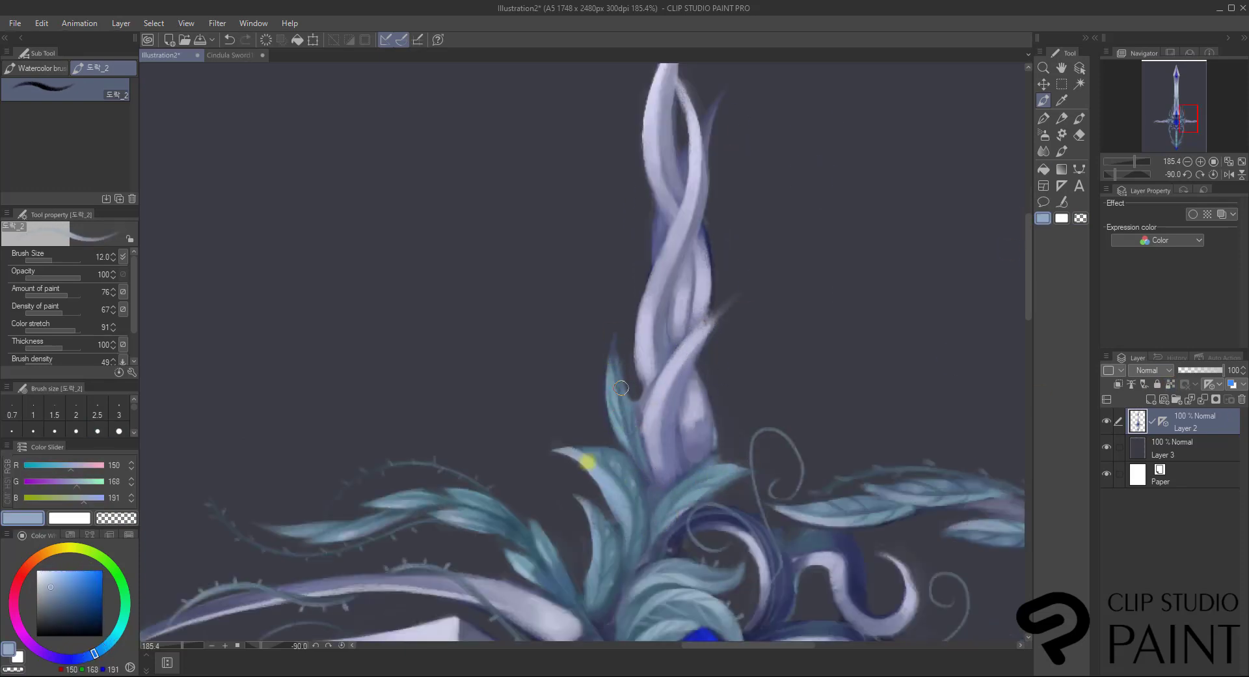
key(bracketright)
key(bracketright)
key(bracketright)
key(bracketright)
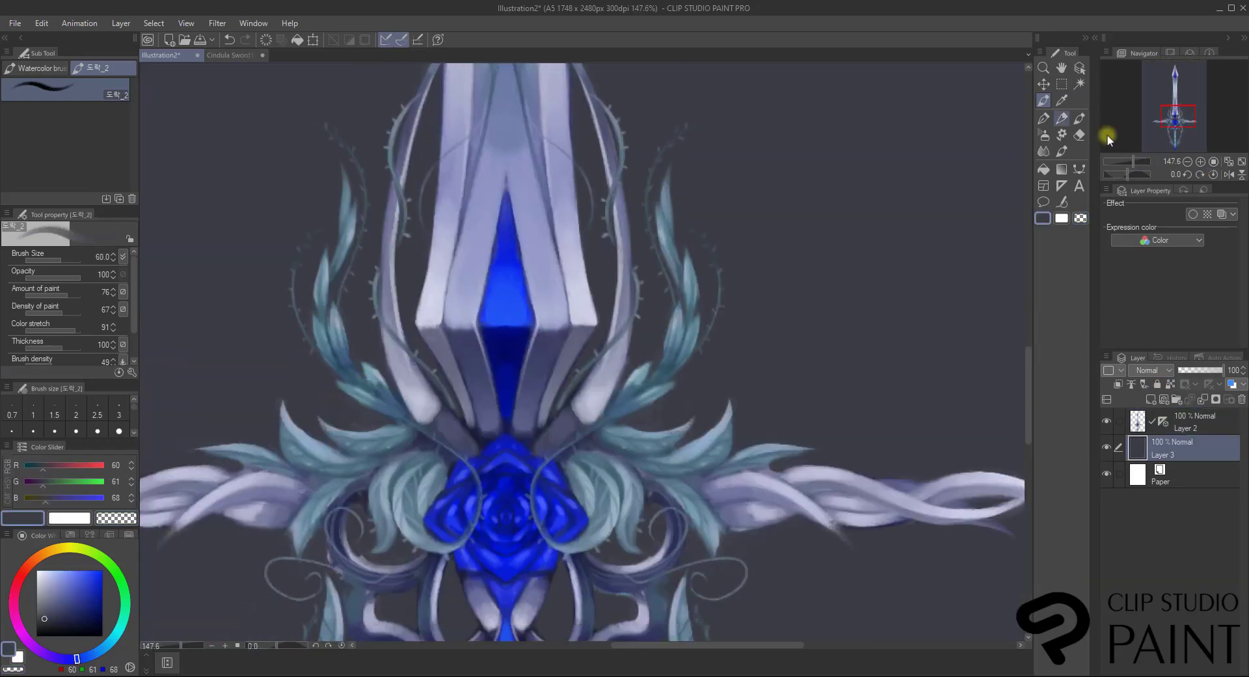
Draw thin thorned vines winding around the crossguard arm with sampled blue-gray at brush size 7.
alt+click(657, 381)
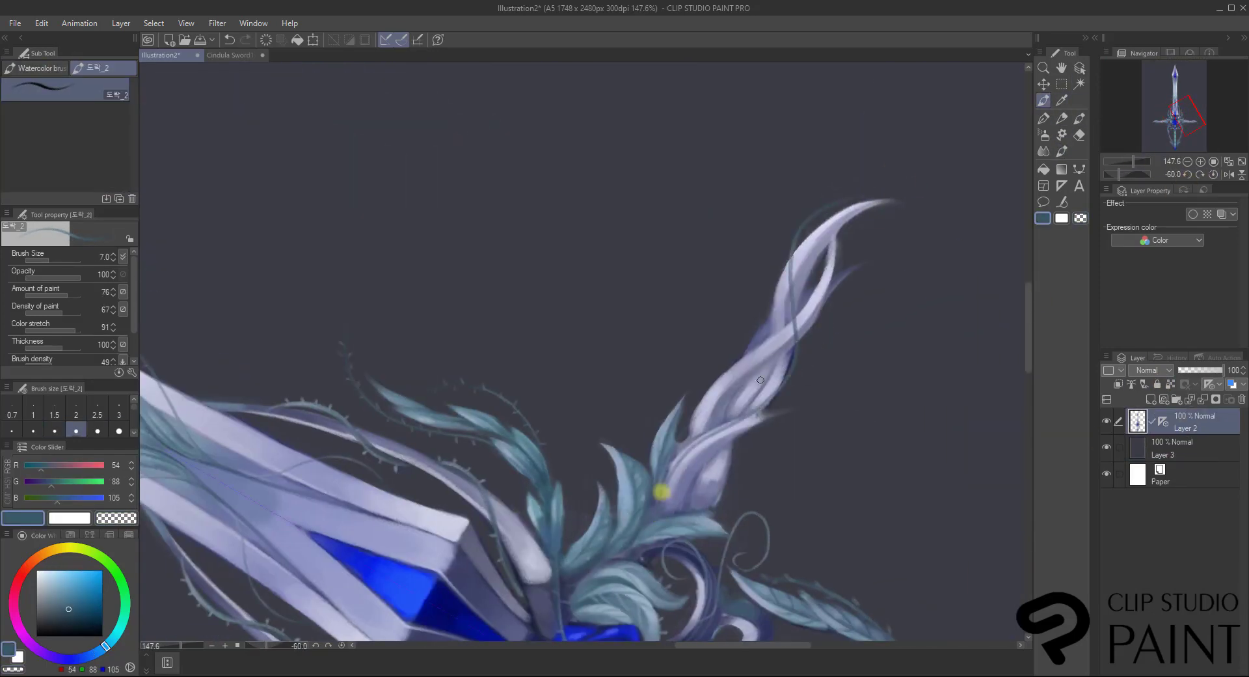
alt+click(791, 292)
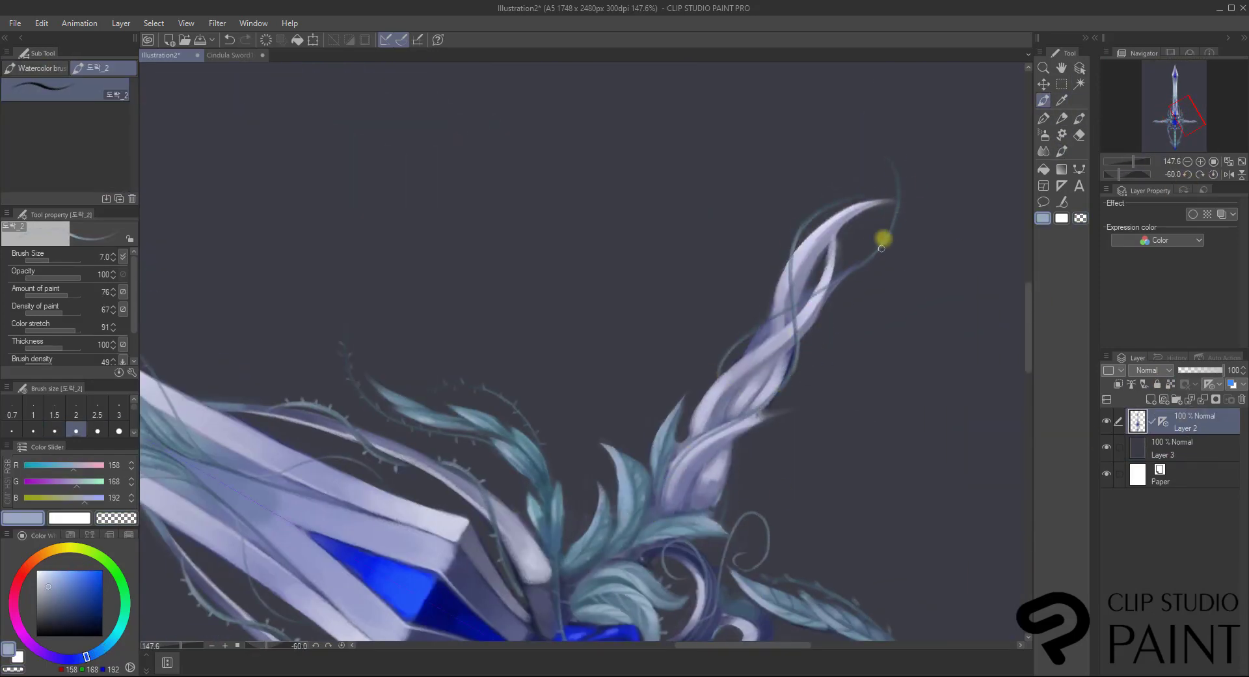
scroll(826, 542, down, 3)
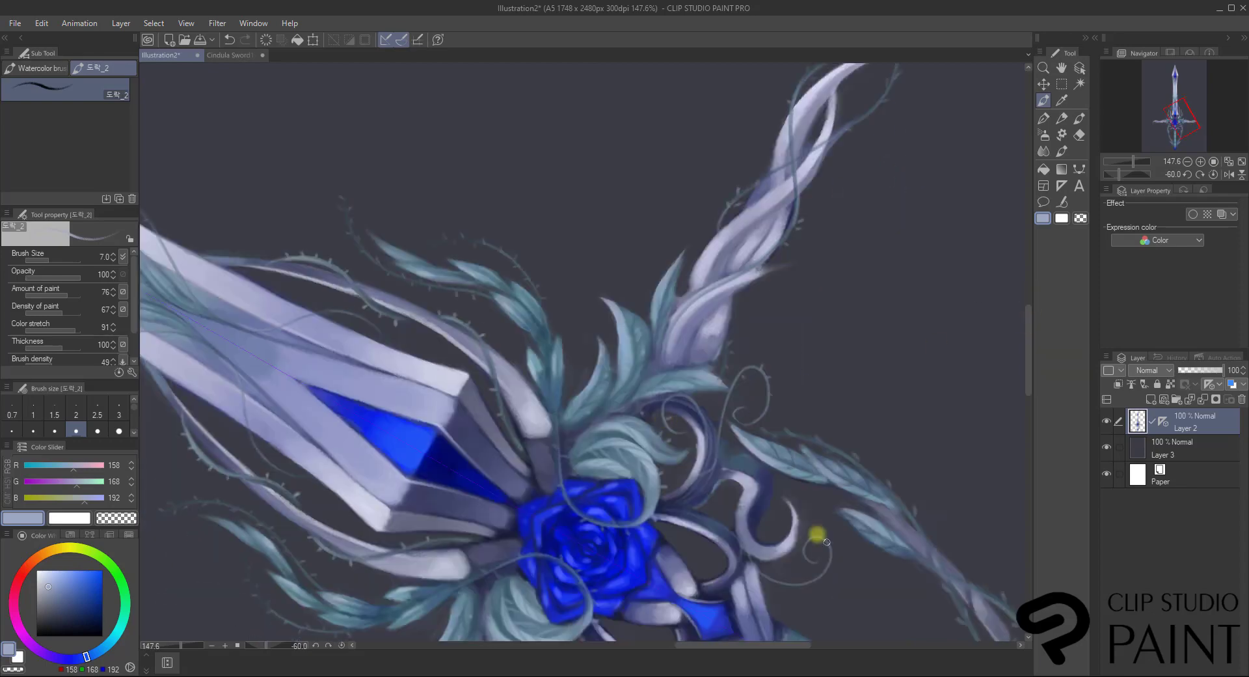
Lasso the blue gem at the sword's tip and copy it onto a new layer.
click(1214, 174)
mouse_move(1133, 161)
mouse_down()
mouse_move(1122, 161)
mouse_move(1134, 161)
mouse_up()
click(1174, 74)
click(1061, 84)
click(65, 117)
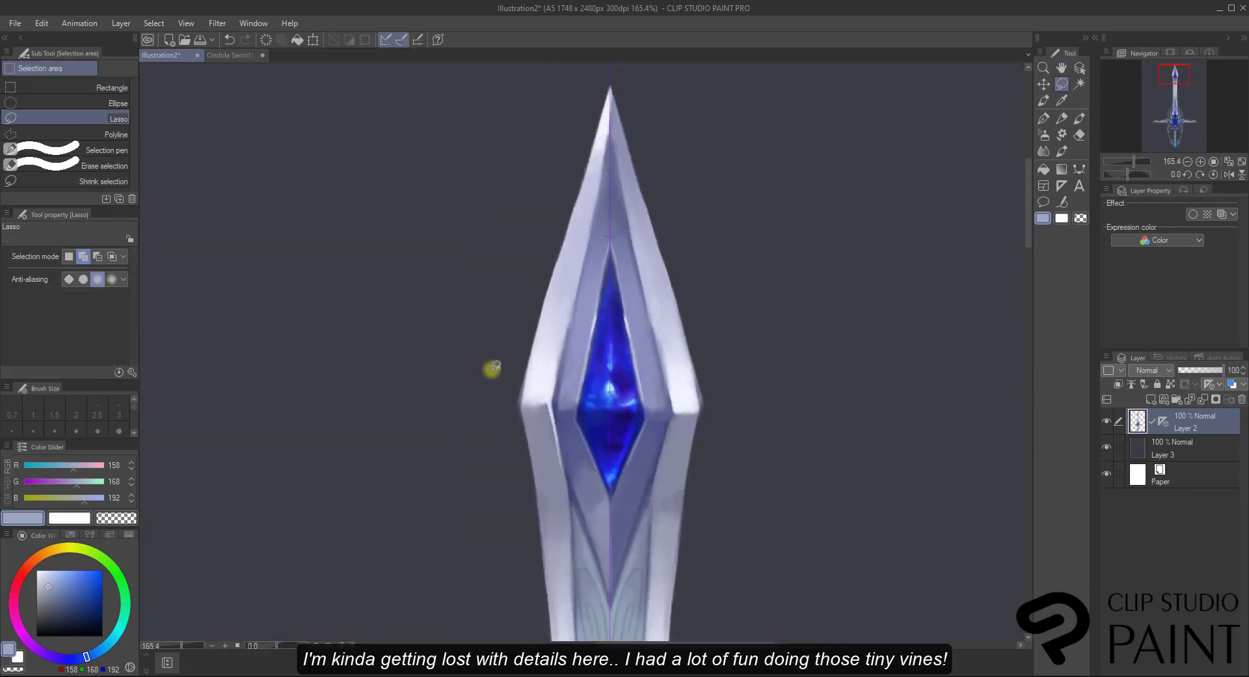
mouse_move(579, 410)
mouse_down()
mouse_move(610, 244)
mouse_move(597, 468)
mouse_move(611, 491)
mouse_up()
key(ctrl+z)
drag(577, 417, 611, 248)
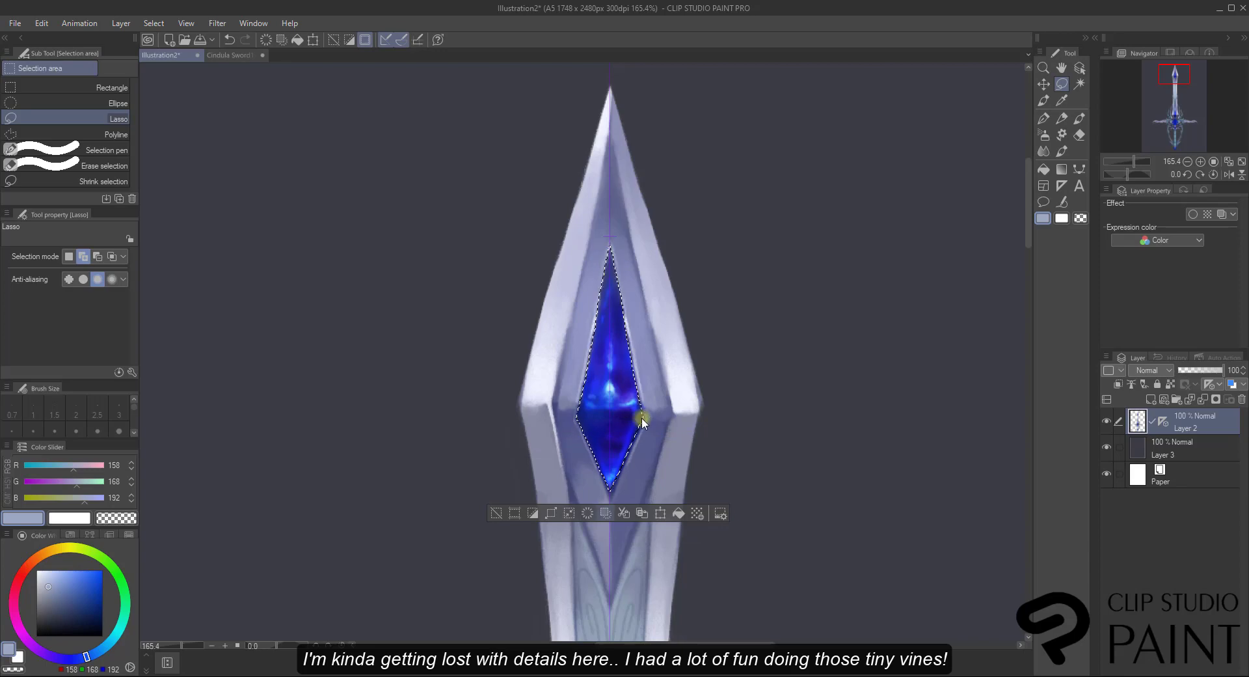
click(642, 513)
Move the copied gem down over the gem at the base of the blade.
drag(1134, 161, 1127, 161)
click(1043, 84)
click(1173, 108)
drag(656, 97, 658, 451)
click(1174, 112)
drag(1127, 162, 1136, 161)
Soften the copied gem's edges with the Blur and Eraser tools and merge it into Layer 2.
click(1044, 151)
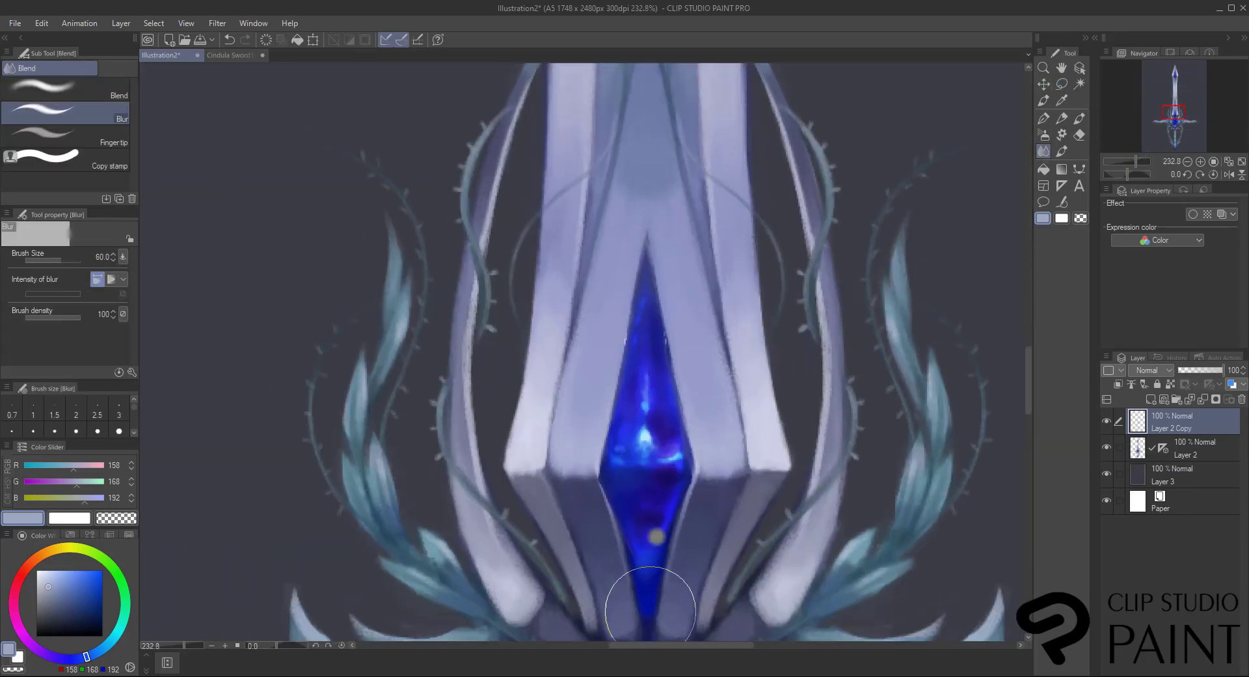
click(1079, 135)
drag(1174, 119, 1177, 148)
right_click(1168, 421)
click(1165, 346)
Paint light-blue highlights on the pommel gem, adding a new layer with a changed blending mode and opacity and merging it down.
click(1045, 101)
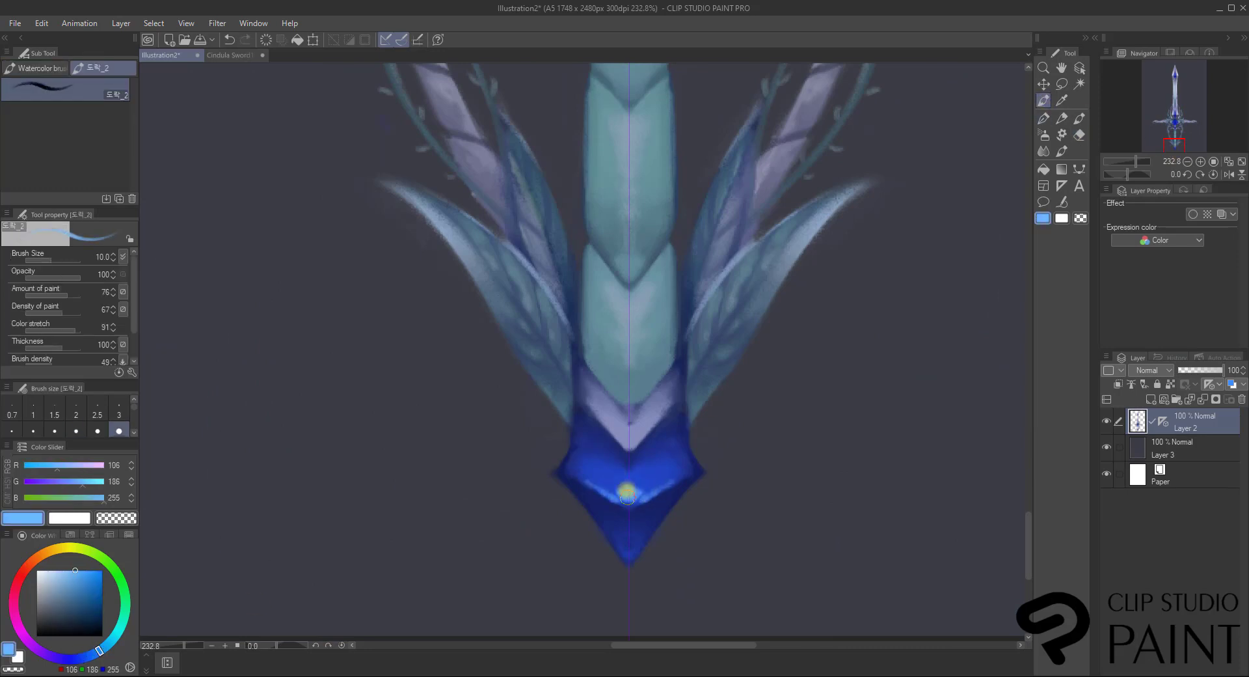
click(1151, 399)
click(1150, 370)
click(1145, 135)
drag(627, 496, 632, 549)
mouse_move(1136, 161)
mouse_down()
mouse_move(1191, 100)
mouse_move(1158, 106)
mouse_up()
click(1204, 371)
right_click(1172, 423)
click(1164, 347)
Add a new layer in Overlay mode above the sword and enlarge the brush to size 300.
click(1126, 162)
click(1150, 399)
click(1150, 370)
click(1154, 176)
key(bracketright)
key(bracketright)
key(bracketright)
key(bracketright)
key(bracketright)
key(bracketright)
key(bracketright)
key(bracketright)
key(bracketright)
key(bracketright)
key(bracketright)
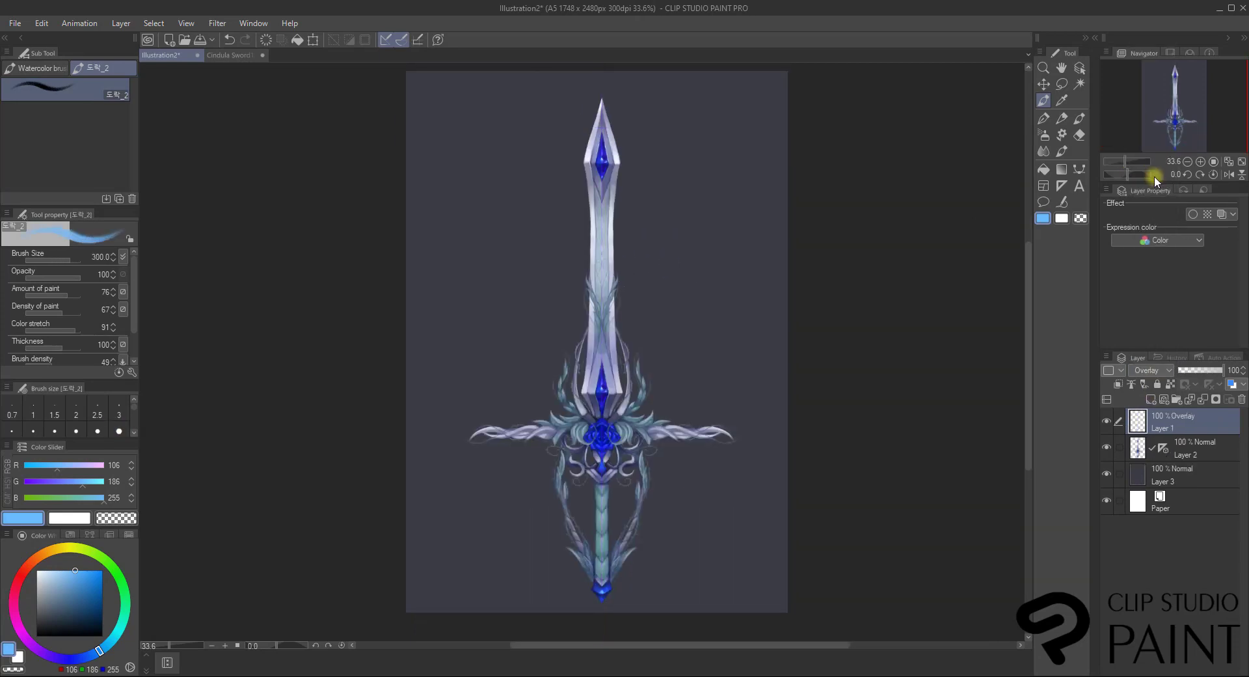
Clip the Overlay layer to the sword layer and glaze saturated blue over the crossguard at brush size 600.
click(93, 578)
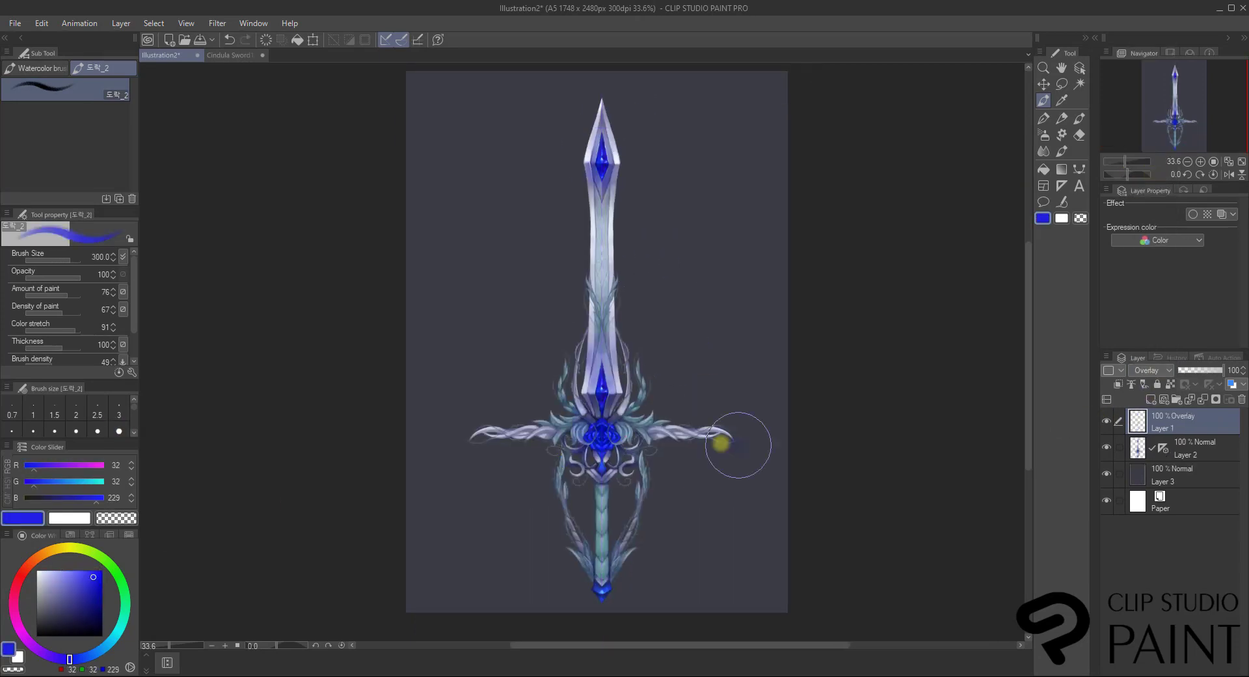
click(1118, 384)
key(bracketright)
key(bracketright)
key(bracketright)
drag(740, 438, 619, 498)
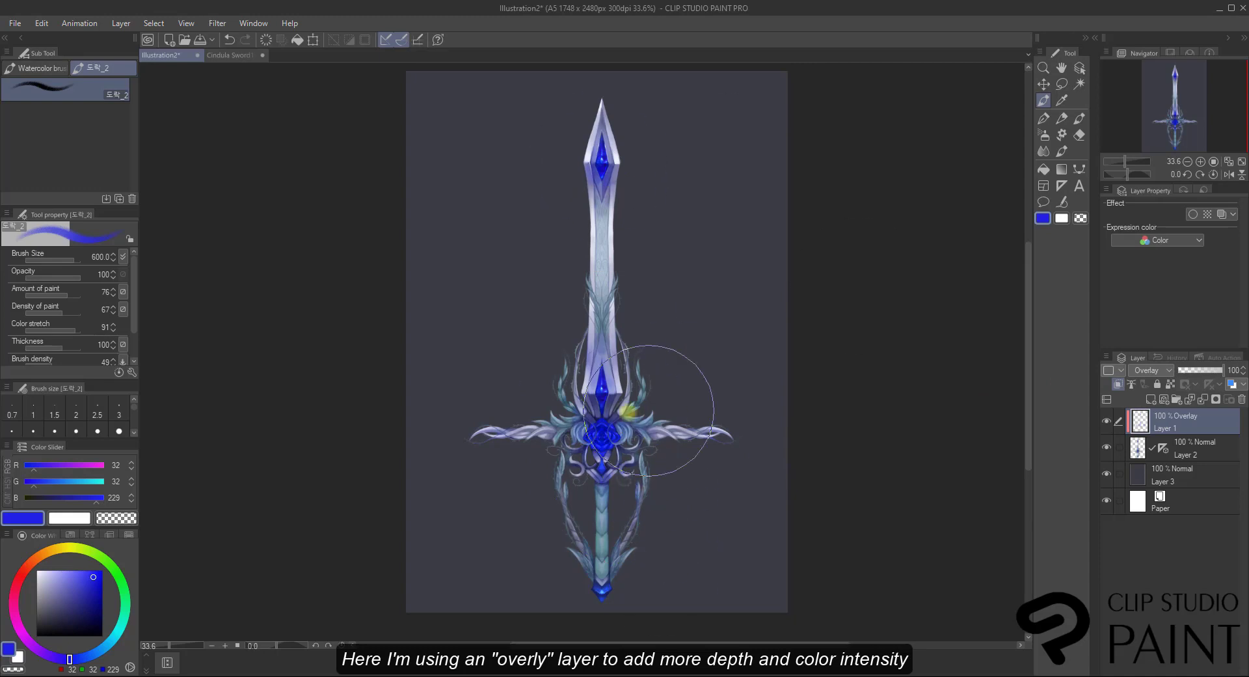
Glaze saturated teal over the blade on the Overlay layer at brush size 600.
click(122, 622)
click(95, 588)
drag(600, 220, 642, 347)
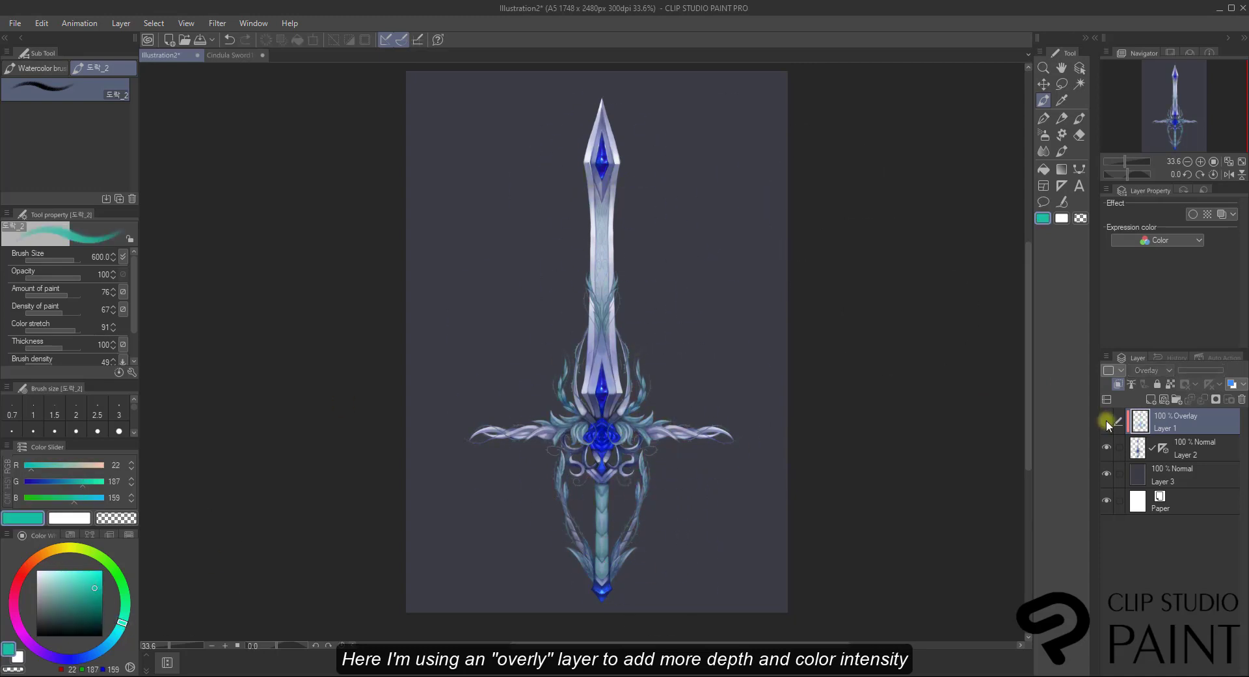
Set the clipped layer to Glow dodge and brighten the lower blade's edges with pale lavender at brush size 120.
scroll(611, 604, up, 5)
click(1151, 370)
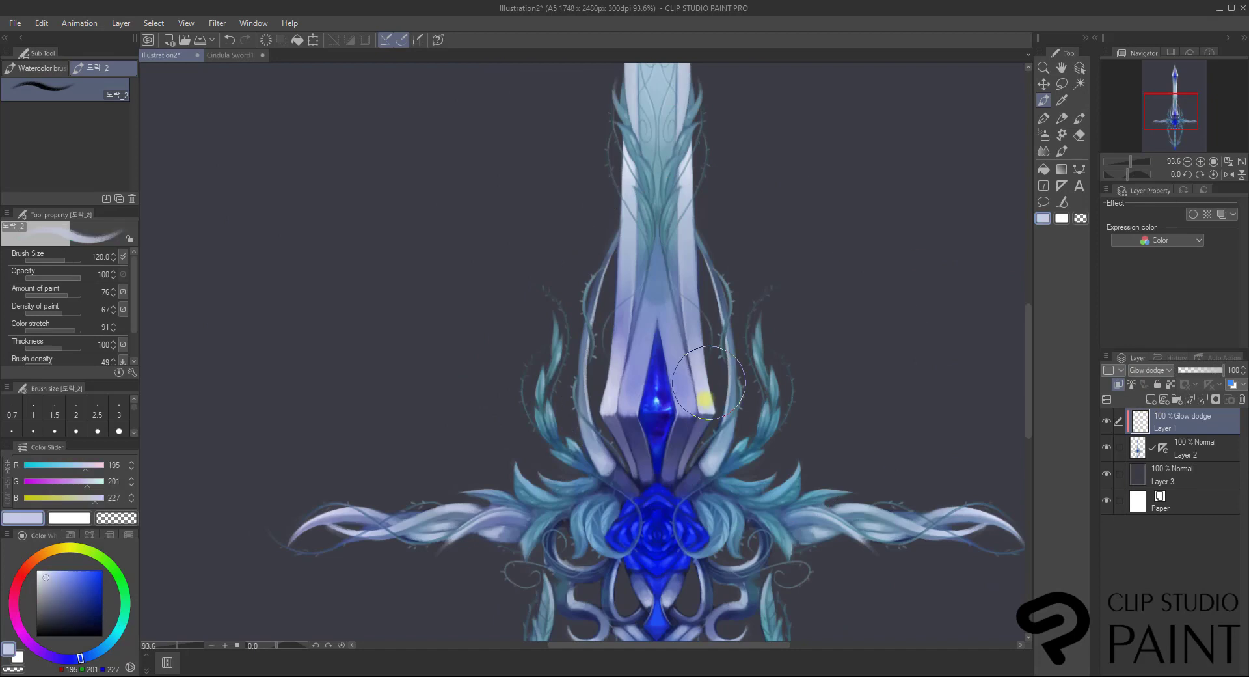
drag(705, 399, 699, 364)
drag(700, 364, 700, 435)
drag(658, 150, 698, 593)
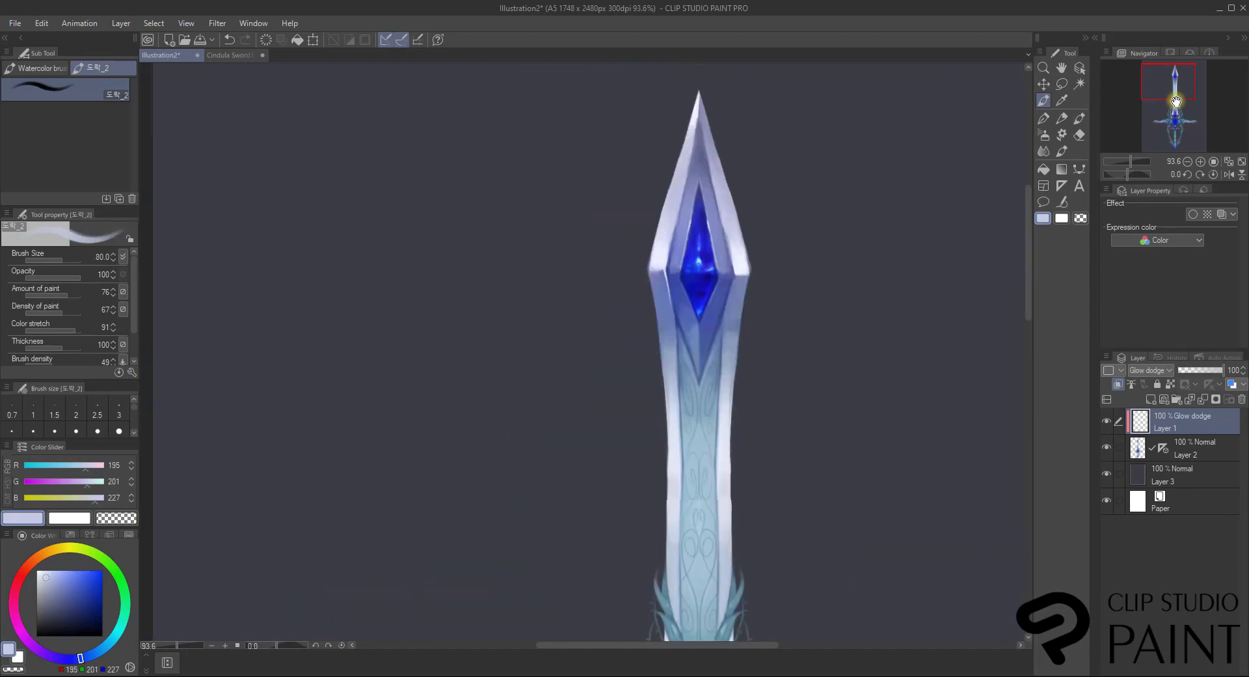
Add pale lavender glow to the gem and beveled edges of the blade's tip with smaller brushes.
mouse_move(697, 278)
mouse_down()
mouse_move(677, 304)
mouse_move(668, 116)
mouse_up()
key(bracketleft)
key(bracketleft)
drag(638, 198, 637, 415)
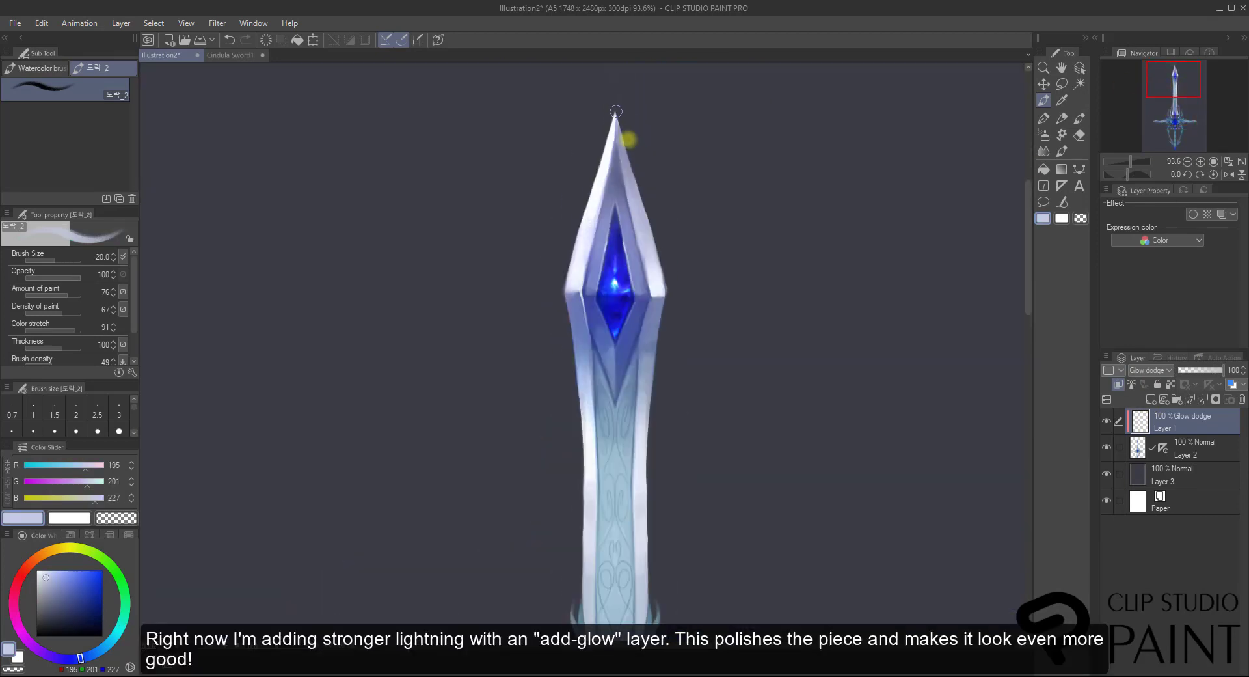
drag(665, 287, 665, 142)
drag(665, 139, 649, 300)
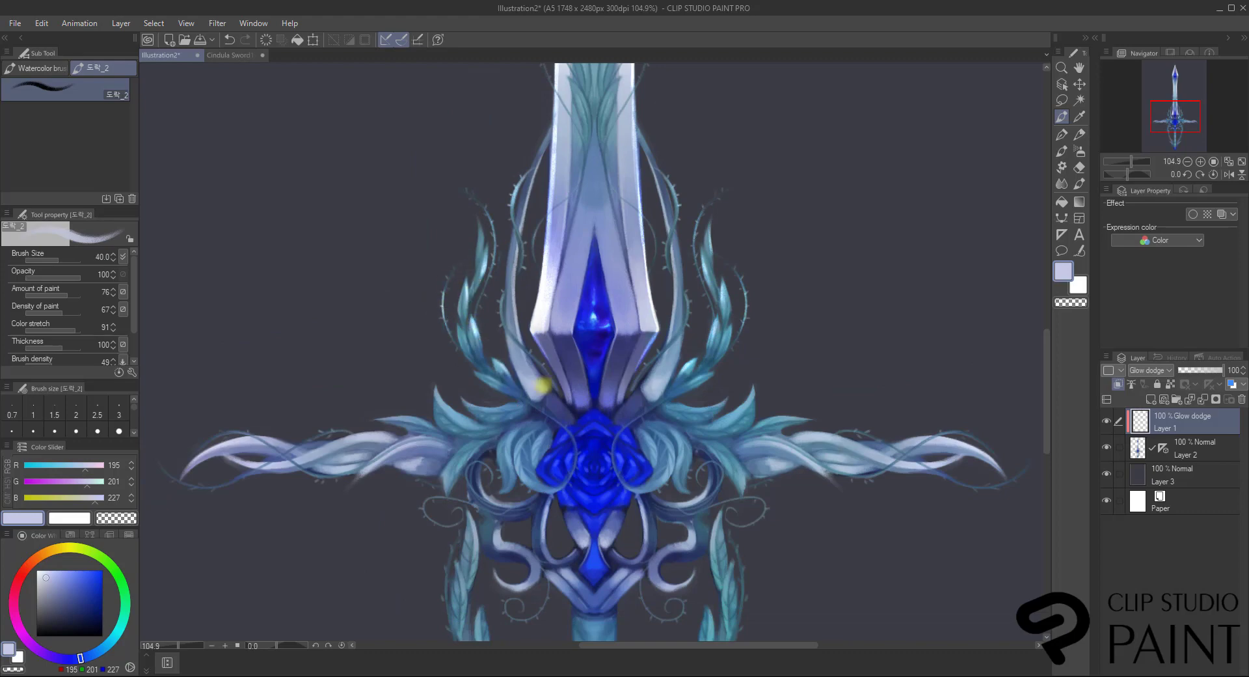
Add pale lavender glow to the middle of the blade around its engraved ornament at brush size 30.
click(1173, 99)
click(1134, 162)
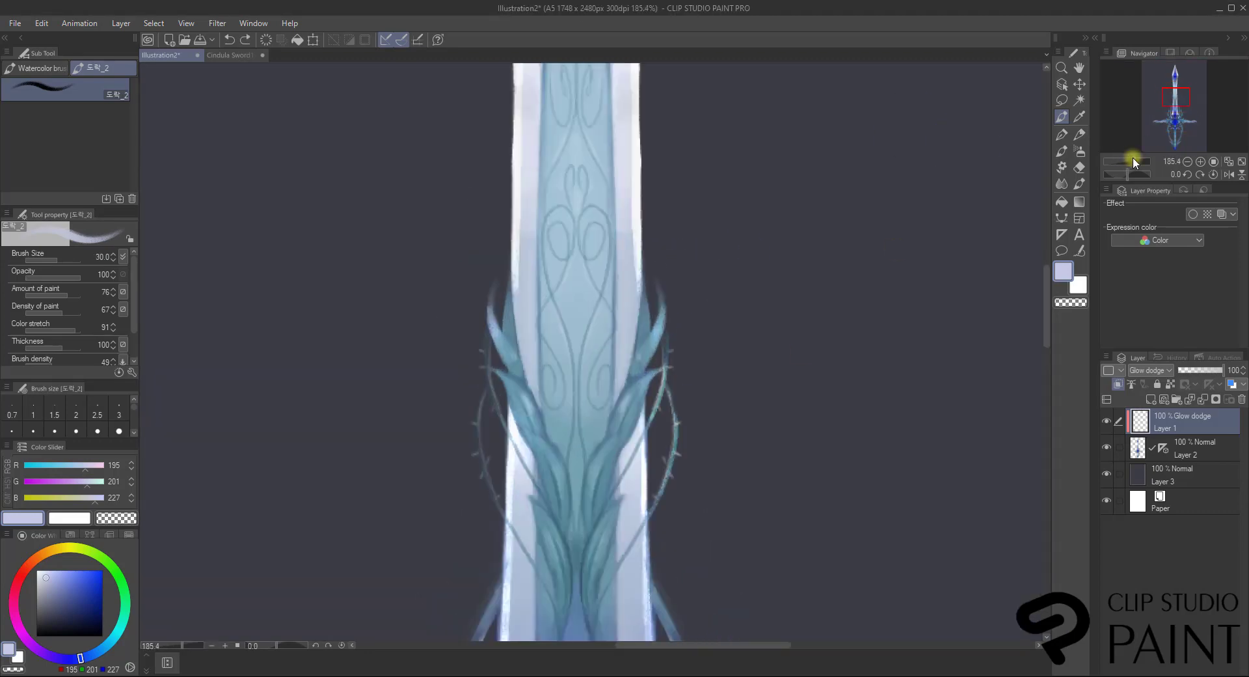
drag(623, 229, 635, 279)
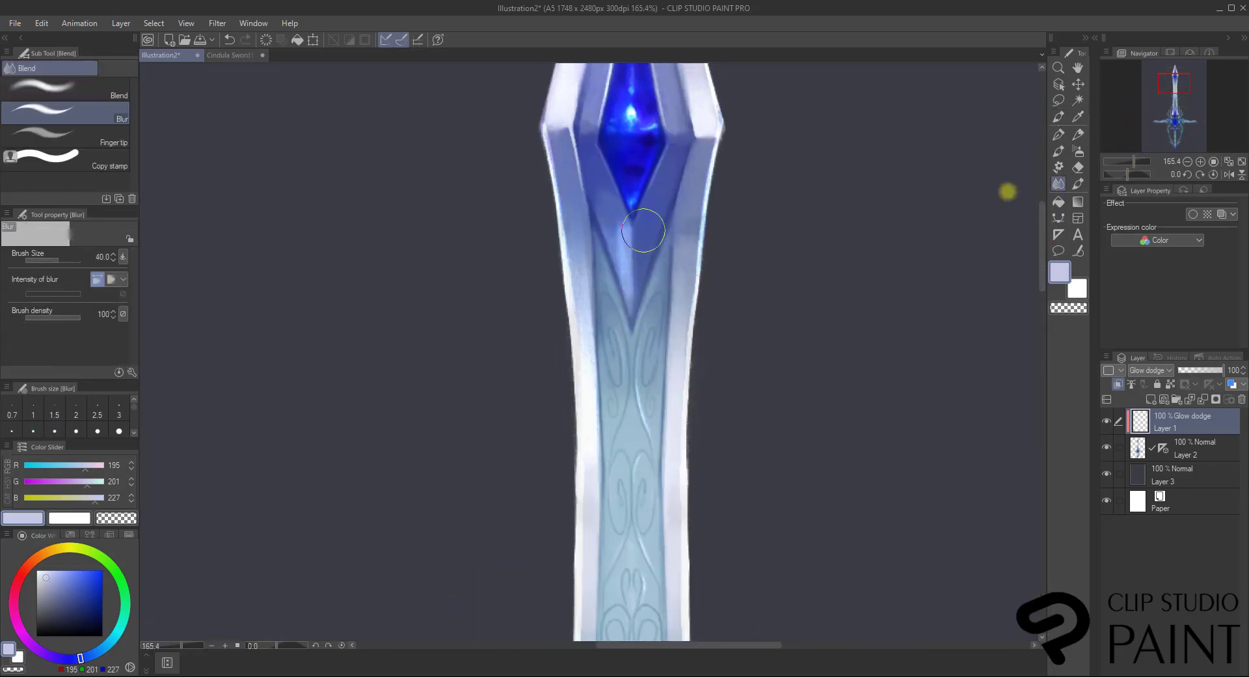
Brighten the leaves and twisted side stems flanking the handle with pale lavender glow at brush sizes 80 and 60.
click(1059, 135)
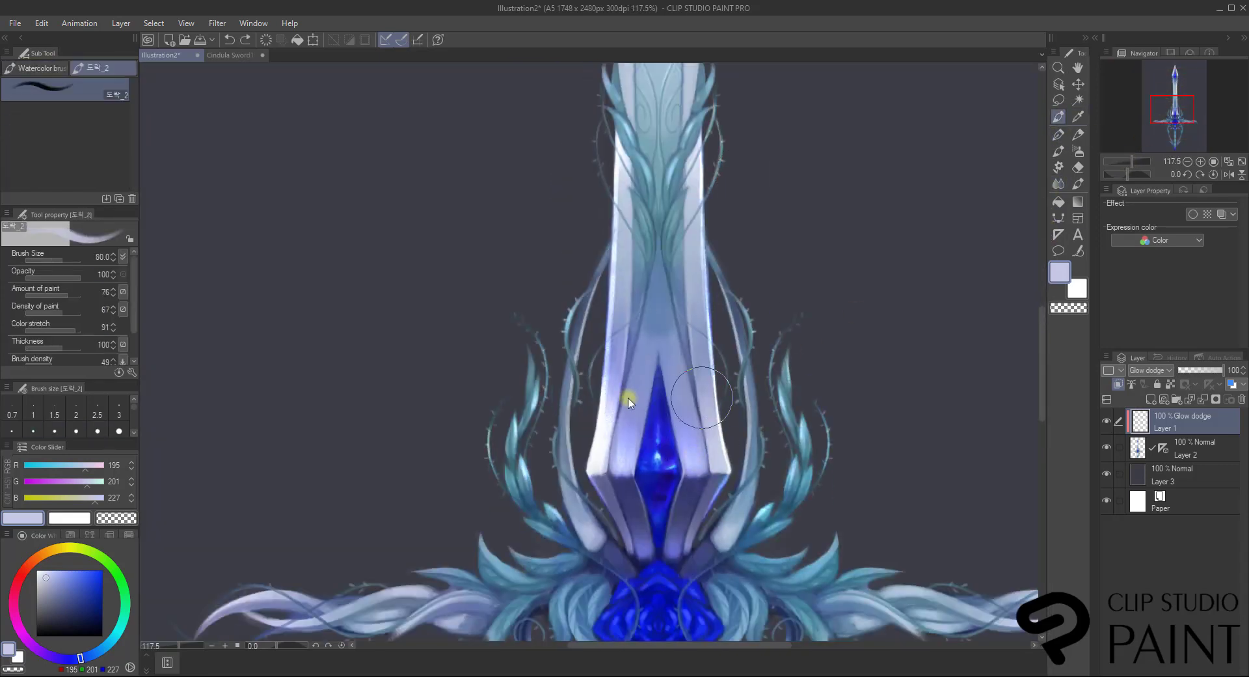
scroll(781, 247, down, 4)
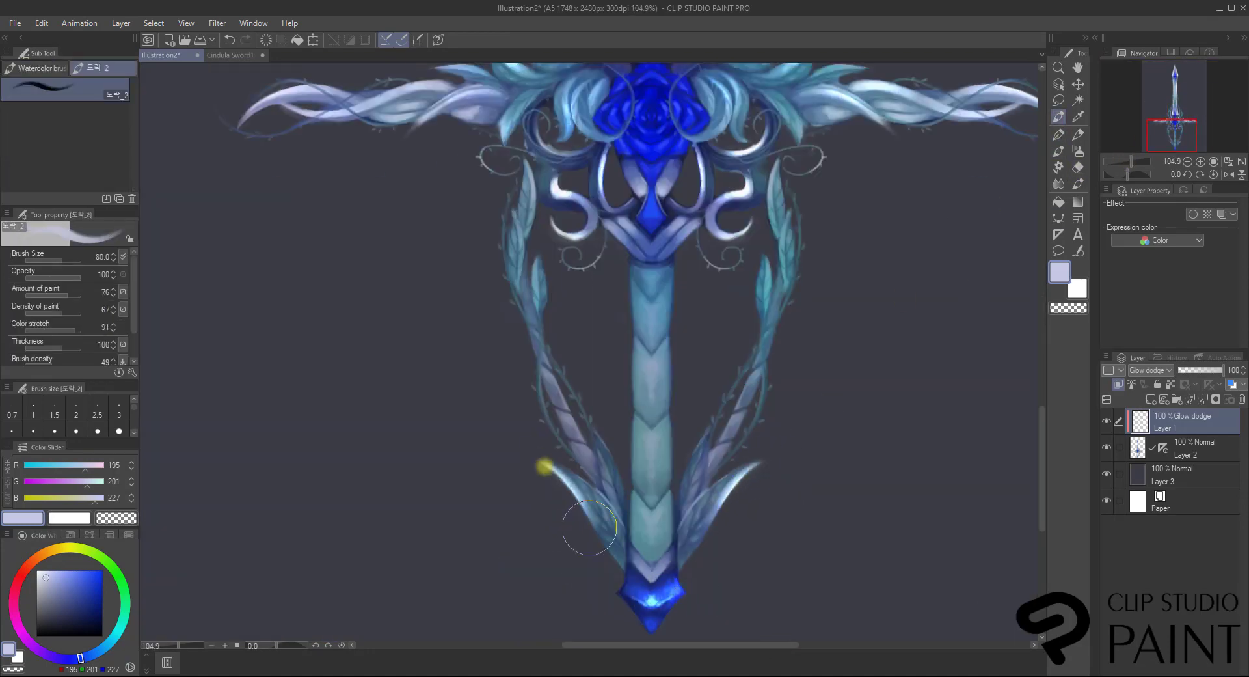
drag(589, 527, 553, 469)
drag(595, 466, 553, 387)
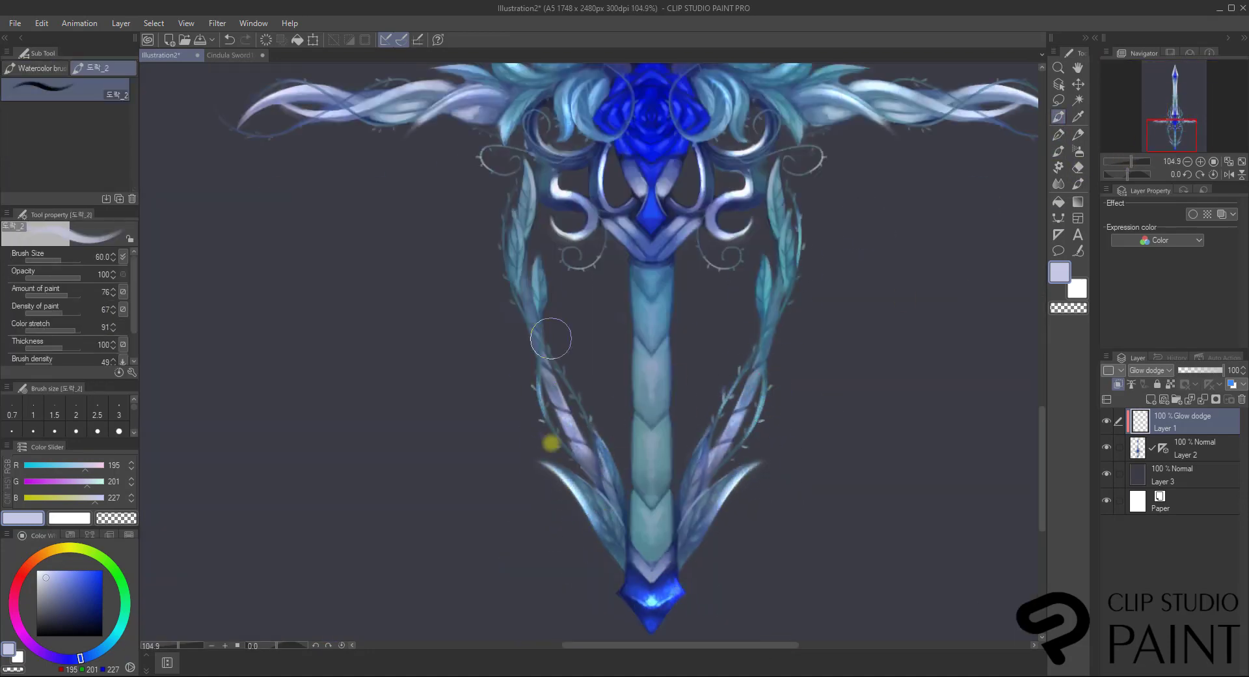
Airbrush a soft pale lavender glow down the length of the handle with the Soft airbrush.
click(680, 231)
click(1077, 151)
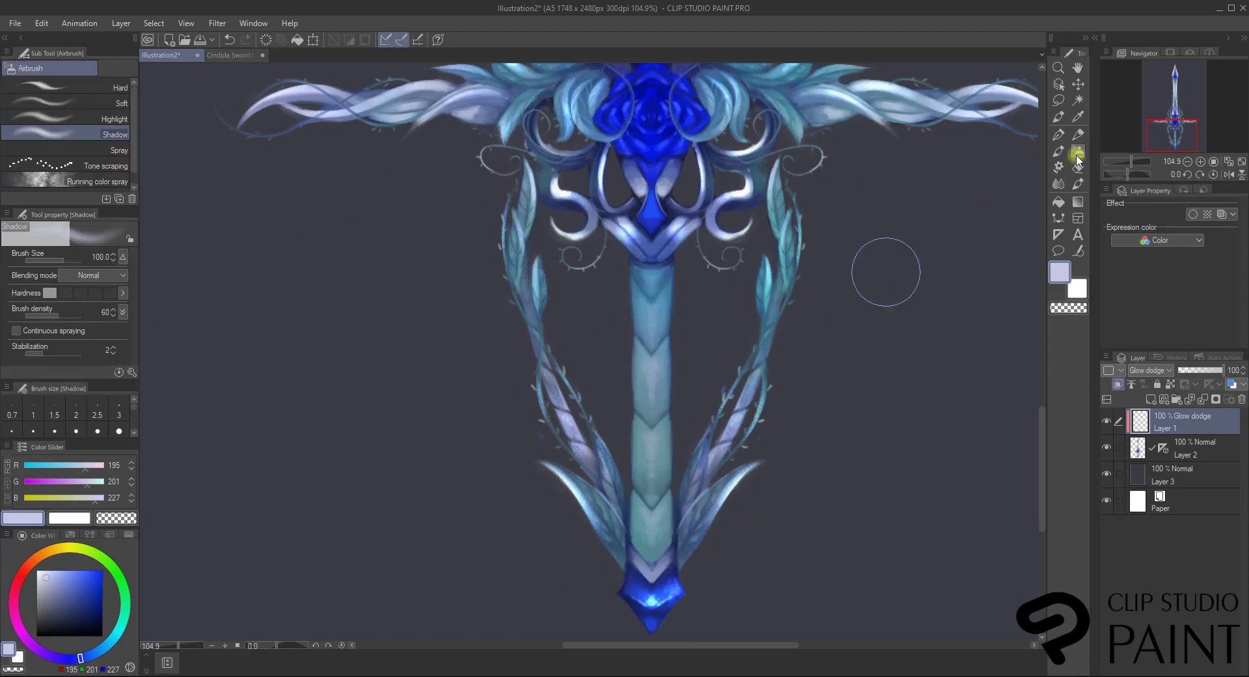
click(65, 103)
drag(653, 282, 648, 444)
Merge the Glow dodge layer into the sword layer below it.
drag(1131, 161, 1127, 162)
click(1174, 121)
click(1059, 183)
click(1173, 112)
click(1125, 162)
click(1125, 161)
right_click(1180, 419)
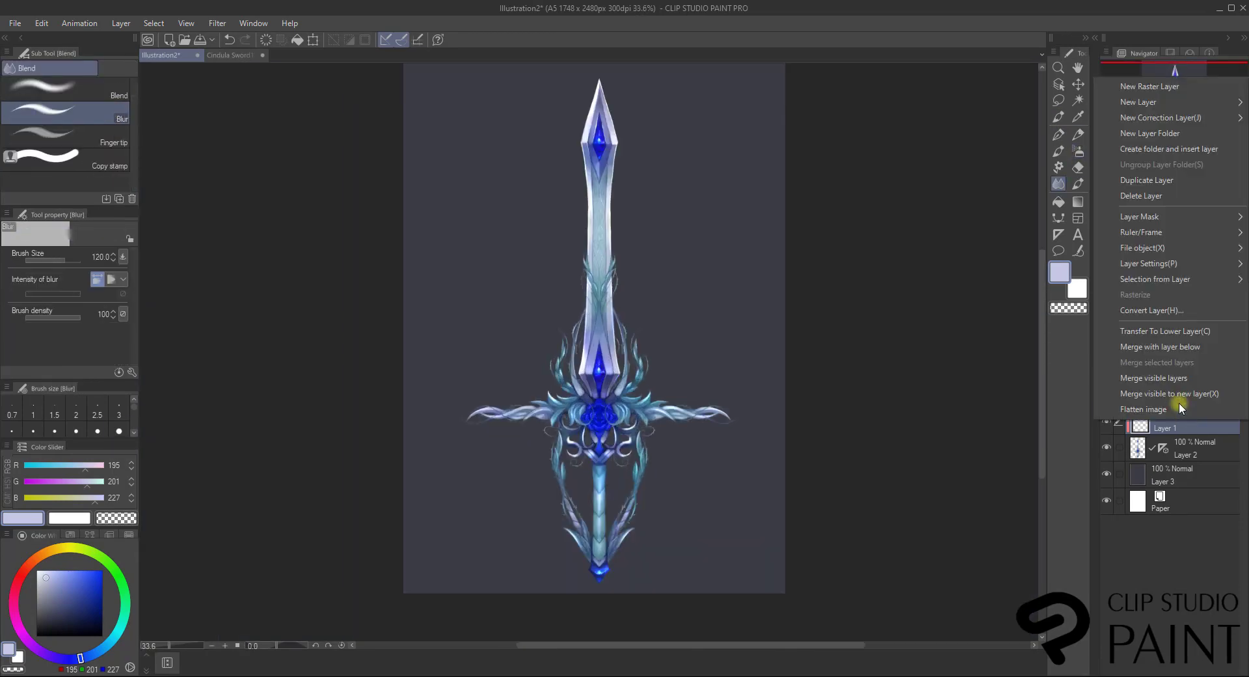
click(1171, 347)
Duplicate the merged sword layer and set the original beneath the copy to Glow dodge.
mouse_move(1193, 421)
mouse_down()
mouse_move(1151, 400)
mouse_move(1107, 448)
mouse_up()
click(1151, 449)
click(1107, 447)
click(1188, 99)
click(1153, 370)
click(1161, 135)
Apply a Gaussian blur of strength 172 to the Glow dodge sword layer.
click(217, 23)
click(381, 78)
click(1033, 194)
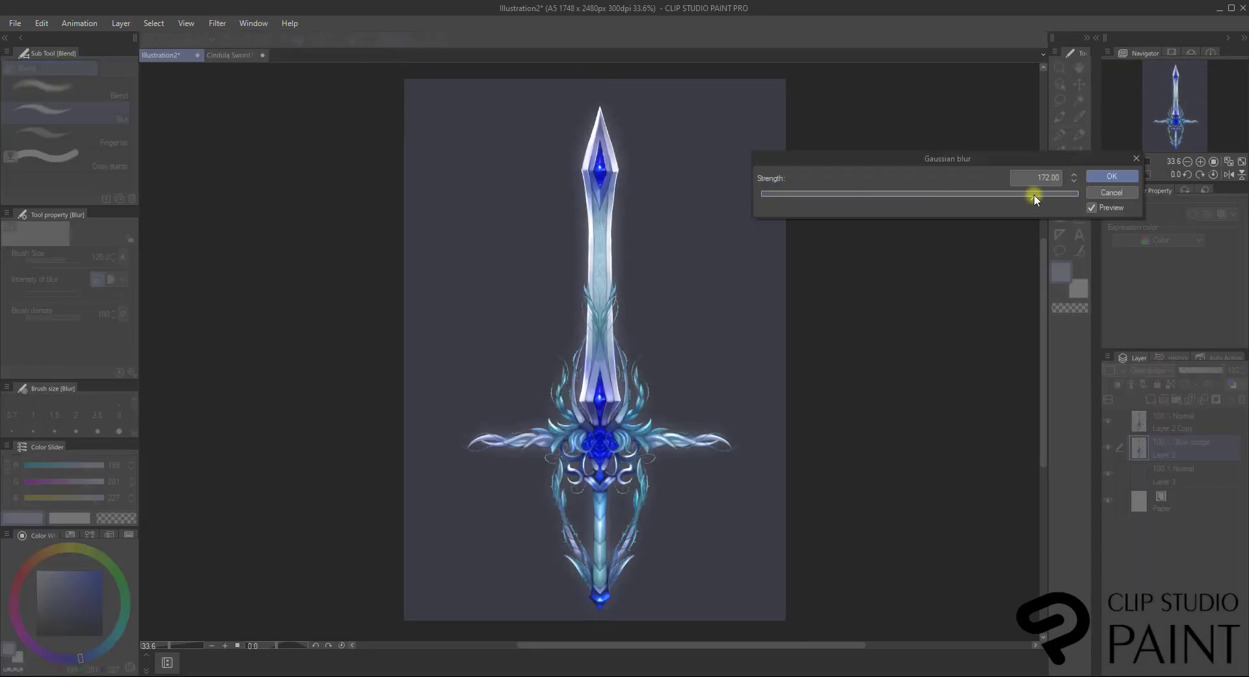
click(1109, 177)
Duplicate the Normal sword copy and set the lower of the two copies to Overlay.
click(1153, 369)
click(1192, 426)
drag(1192, 427, 1151, 399)
click(1171, 448)
click(1153, 370)
click(1153, 174)
Apply a Gaussian blur to the Overlay sword copy.
click(217, 23)
click(364, 78)
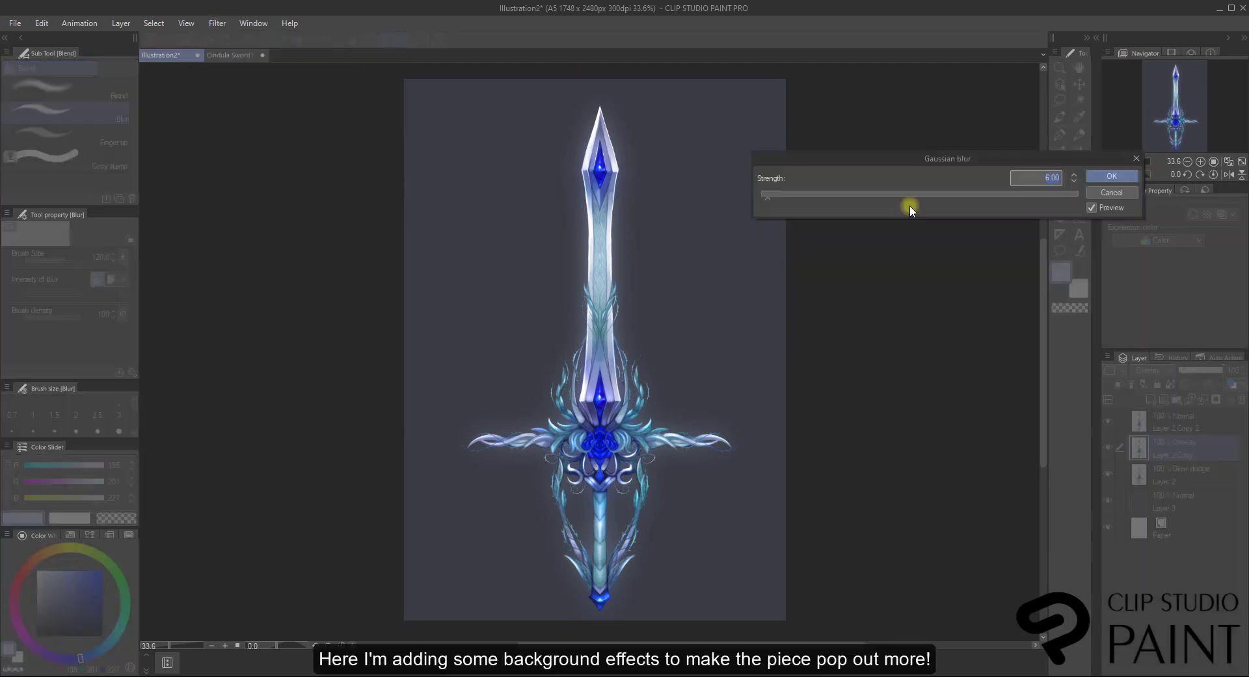
click(1110, 177)
Lower the Glow dodge sword layer's opacity to 45% and the Overlay copy's to 59%.
click(1171, 474)
click(1199, 370)
click(1172, 448)
click(1206, 371)
Add an Overlay layer above the sword layers and airbrush blue and pale blue glow around the sword with the Soft airbrush at size 500.
click(1079, 152)
click(1171, 421)
click(1150, 400)
click(1153, 370)
click(1153, 175)
alt+click(604, 161)
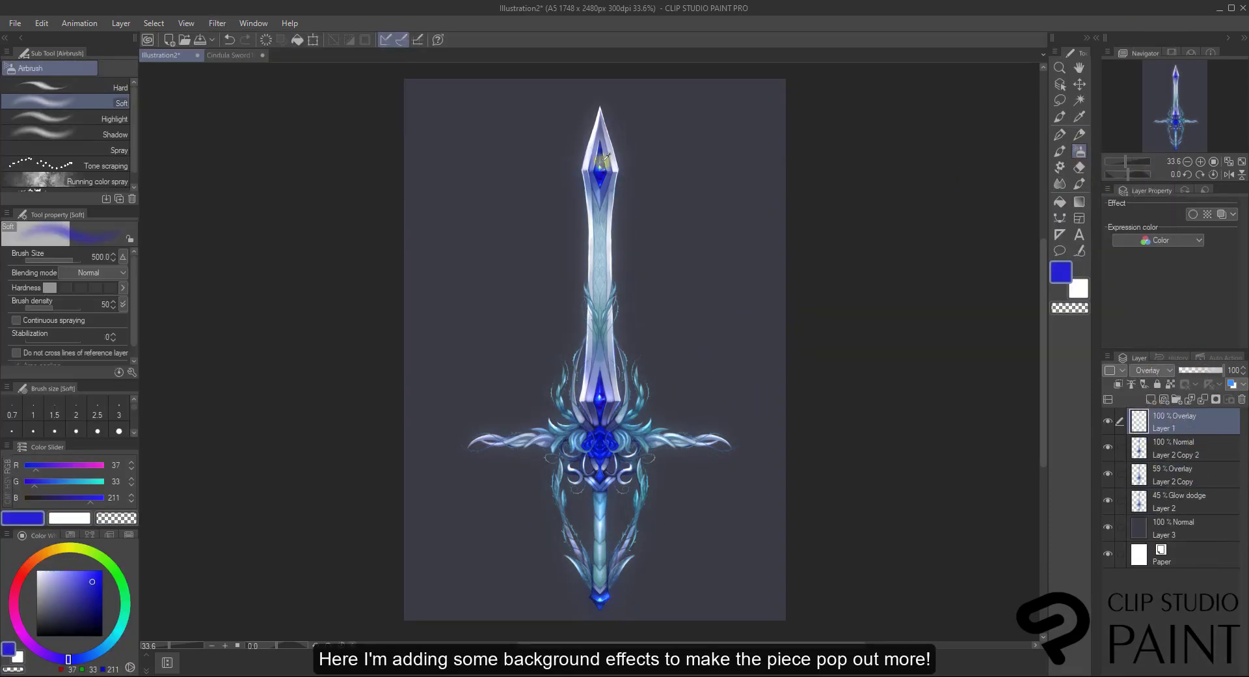
alt+click(645, 392)
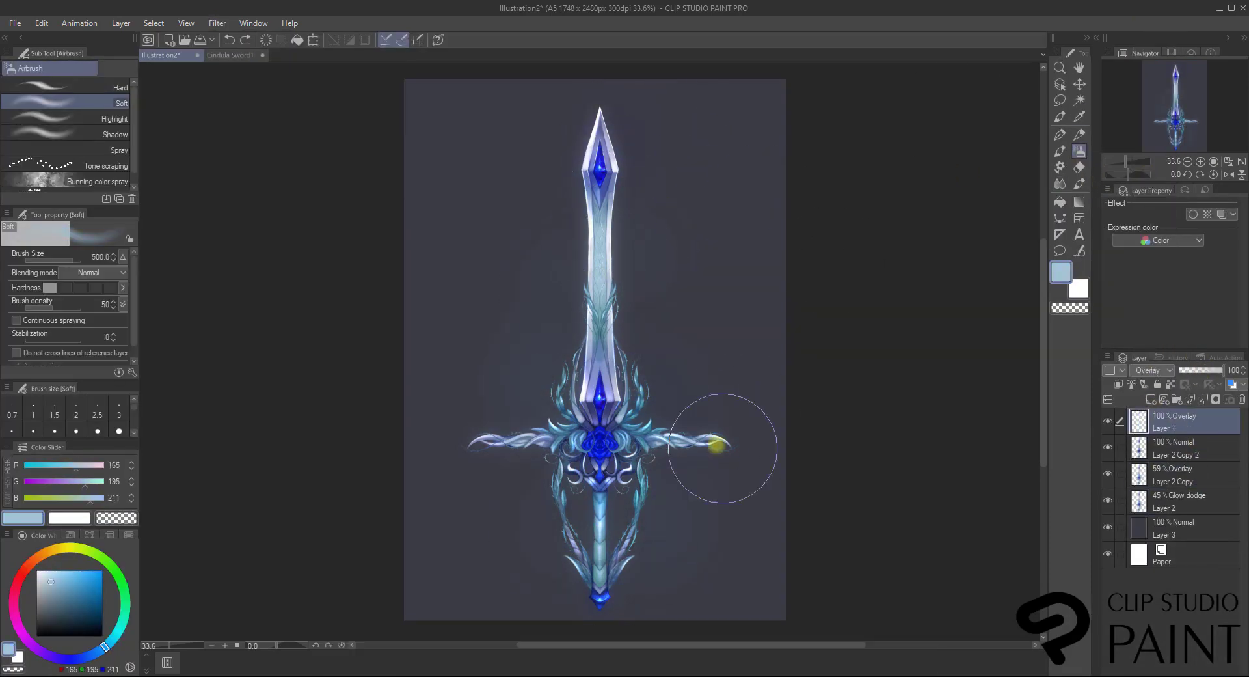
alt+click(601, 596)
Add a Normal layer above the Overlay sword copy and airbrush muted blue behind the crossguard at brush size 300.
click(1171, 474)
click(1150, 399)
key(bracketleft)
key(bracketleft)
alt+click(530, 437)
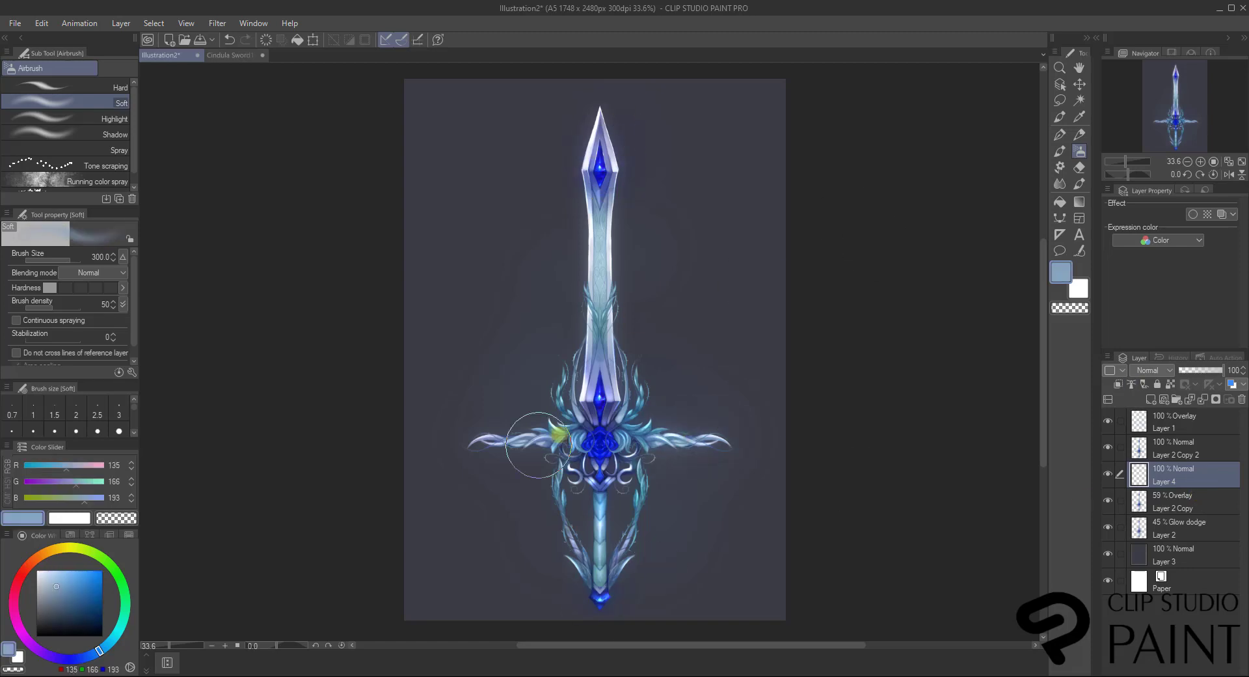
Adjust the background layer's Hue/Saturation/Luminosity with hue 7, saturation -2 and a reduced luminosity.
click(1208, 551)
click(42, 23)
mouse_move(130, 290)
click(329, 307)
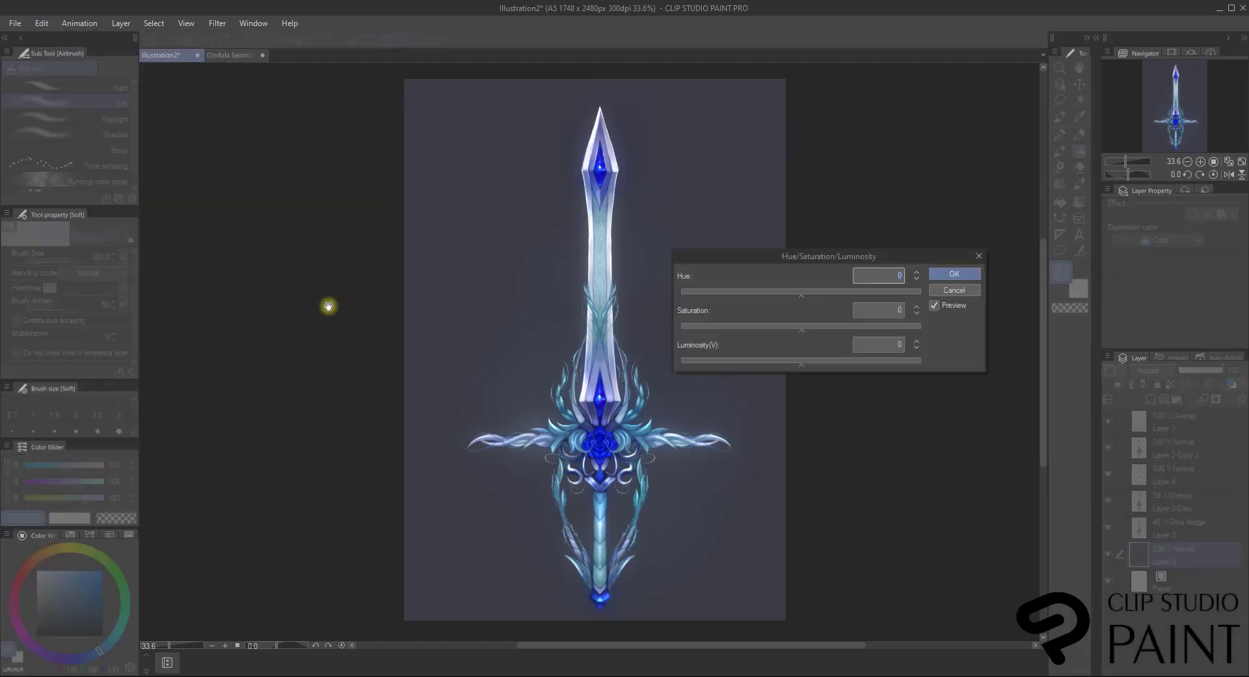
drag(831, 254, 888, 179)
drag(860, 215, 889, 230)
click(863, 251)
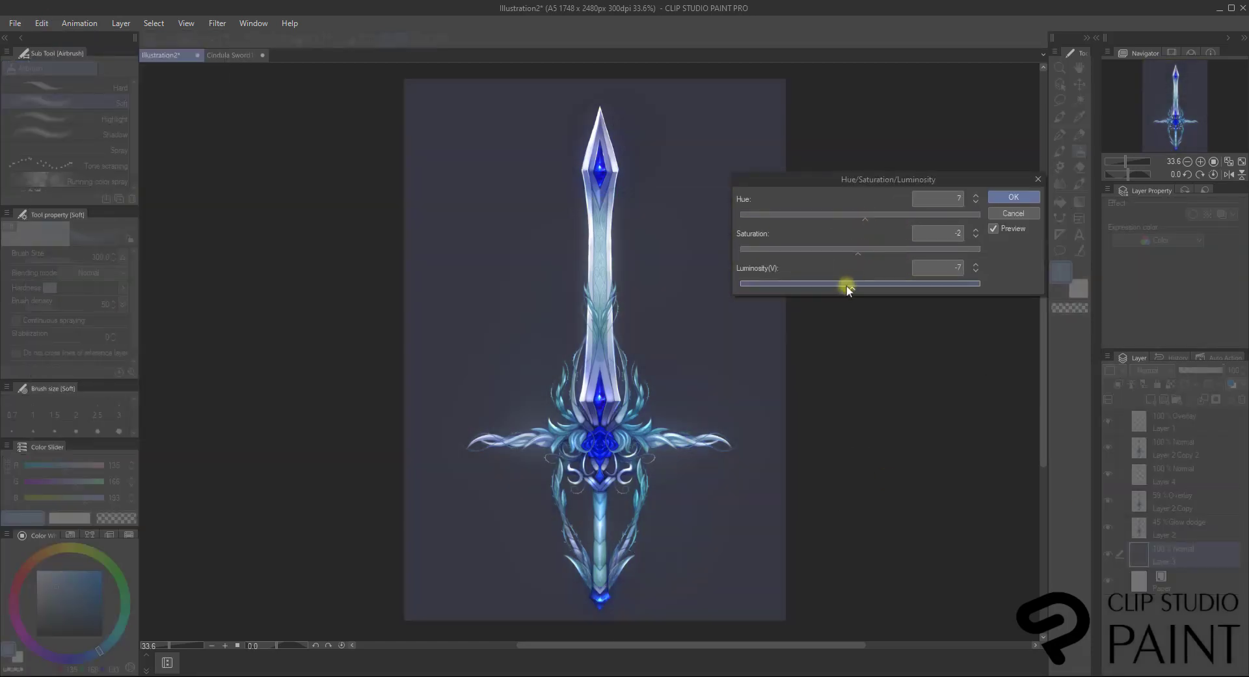
drag(845, 283, 825, 290)
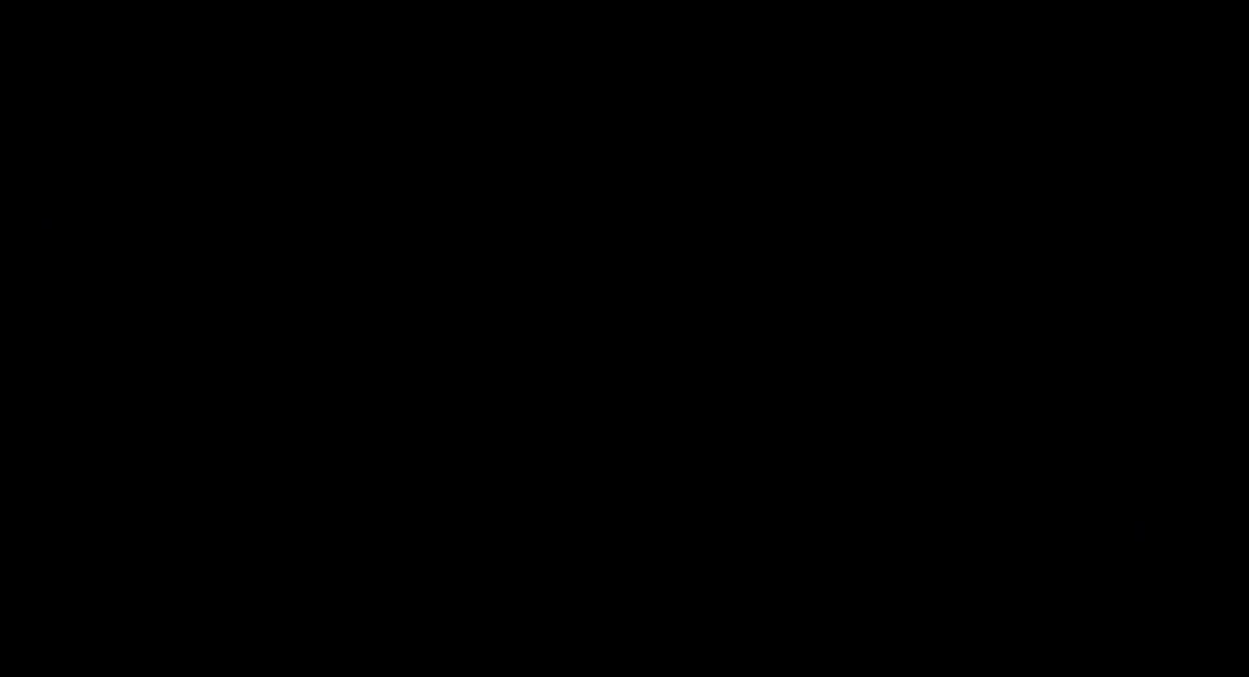